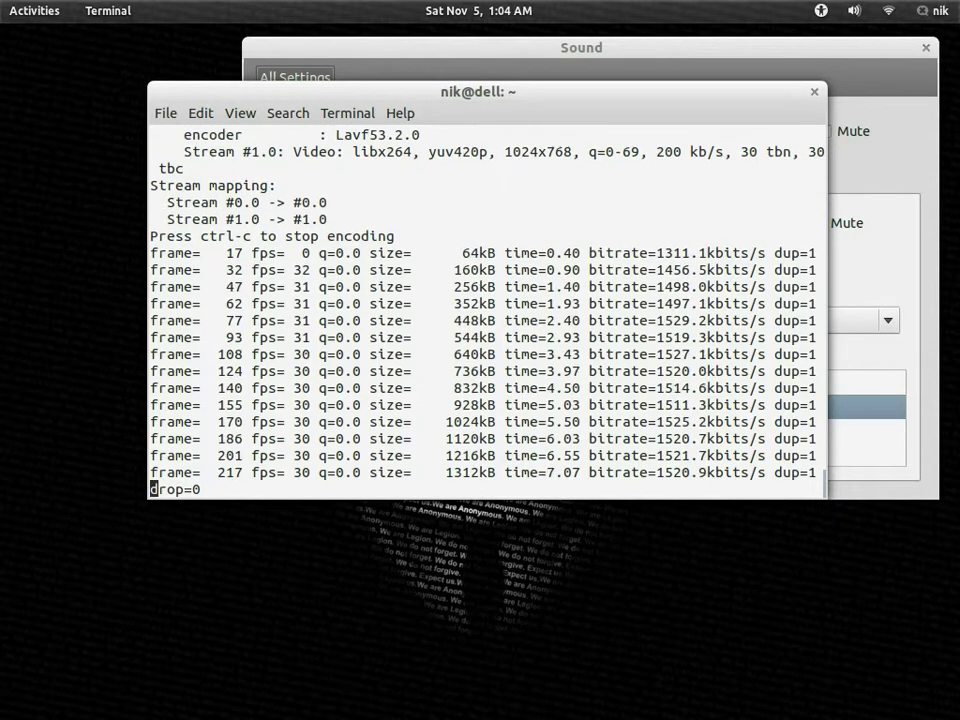
Switch to the empty second workspace and open the Home folder in the file manager
mouse_move(2, 2)
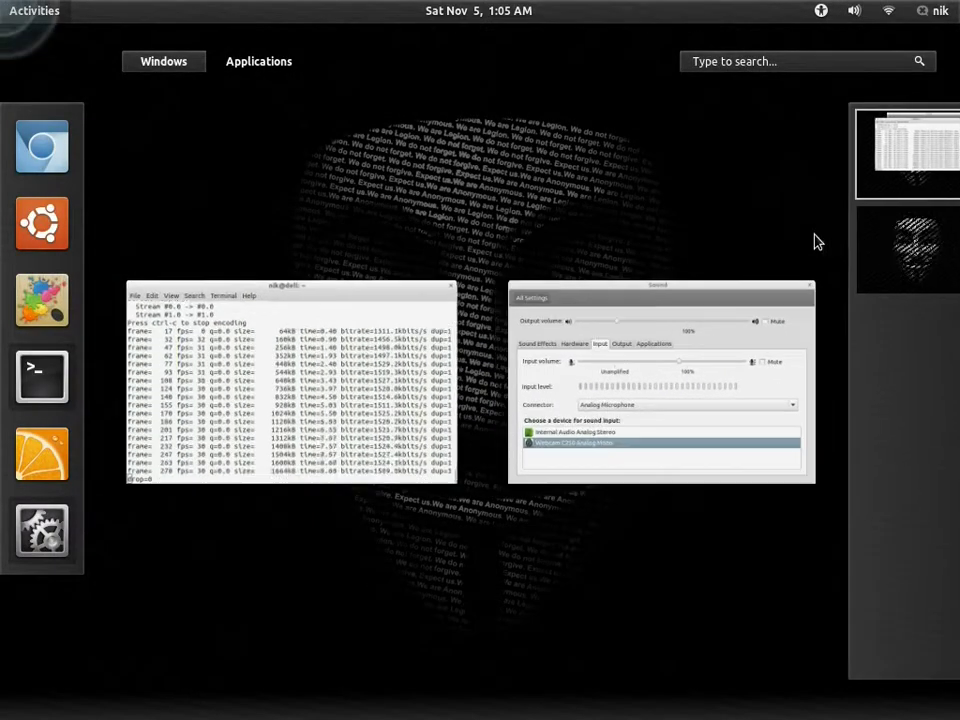
click(910, 262)
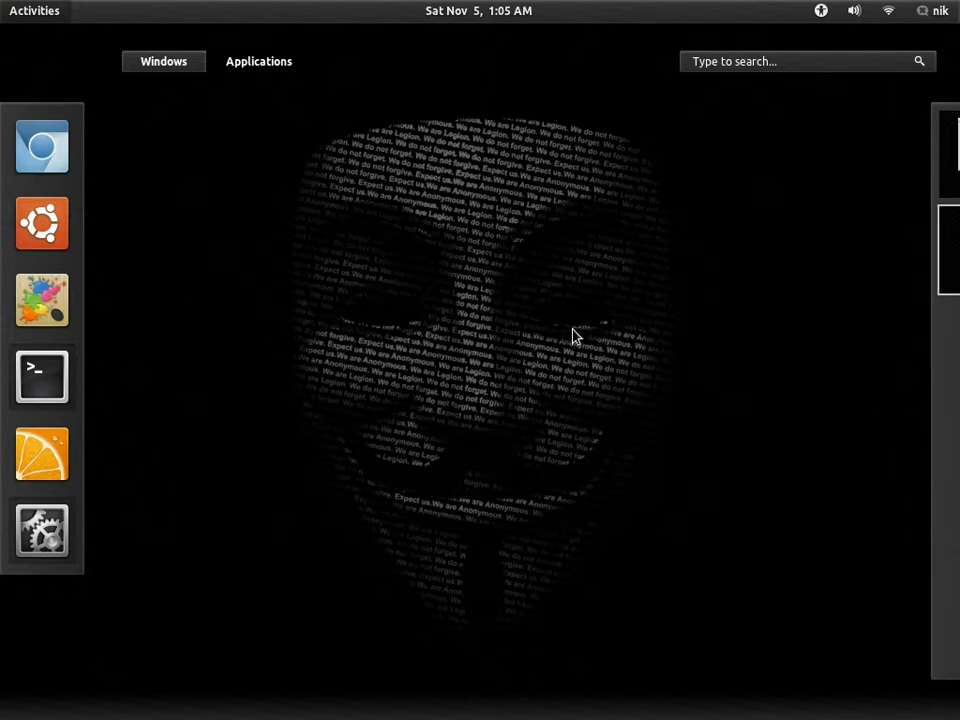
click(60, 238)
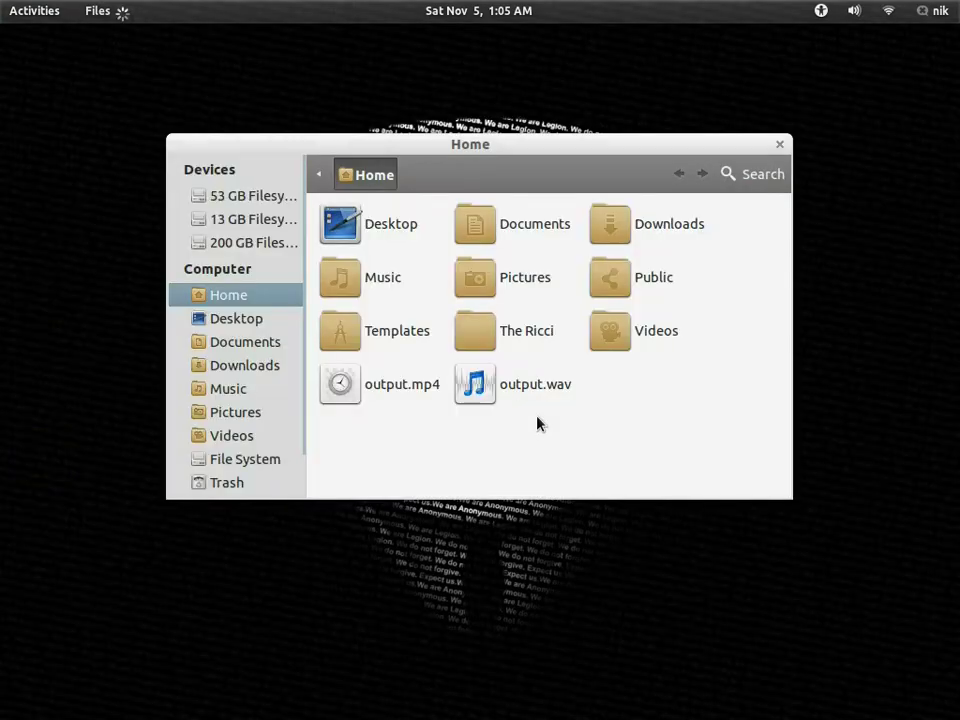
Launch GIMP and move the Home folder window aside on the desktop
mouse_move(2, 2)
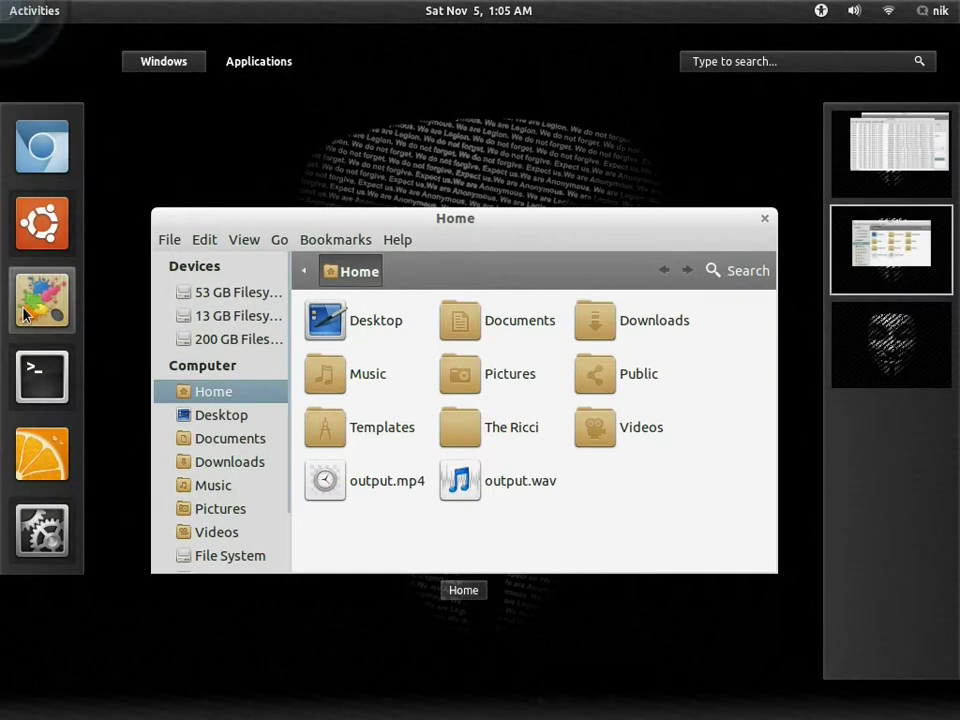
click(41, 302)
click(446, 190)
drag(446, 190, 286, 152)
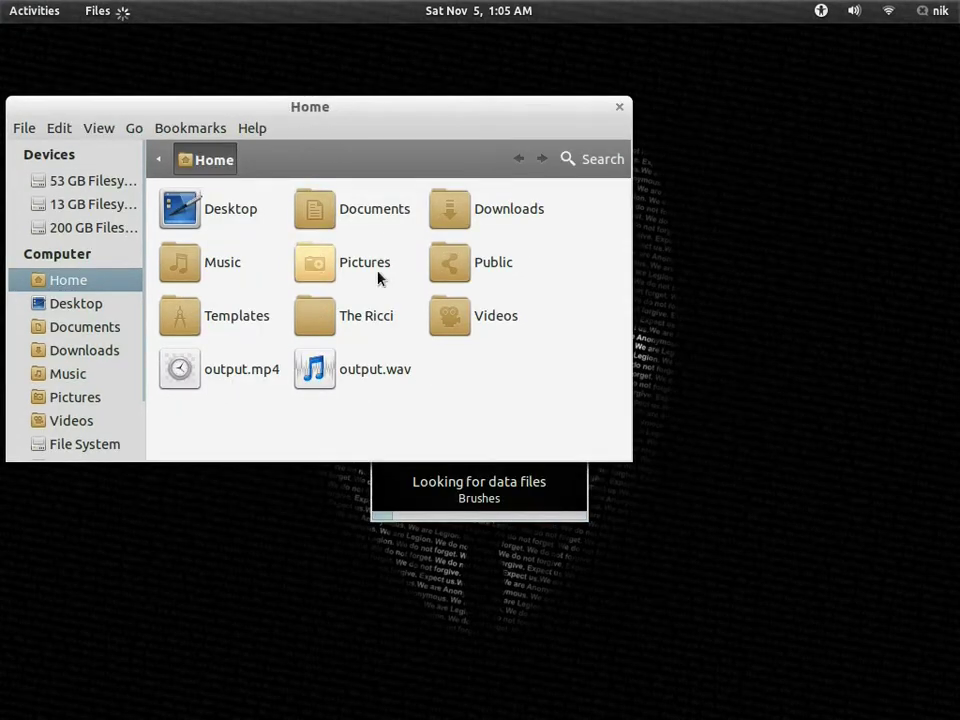
View Christina-Ricci-Picture-026.jpg from The Ricci folder maximized in the image viewer, and close the viewer
double_click(332, 312)
double_click(207, 232)
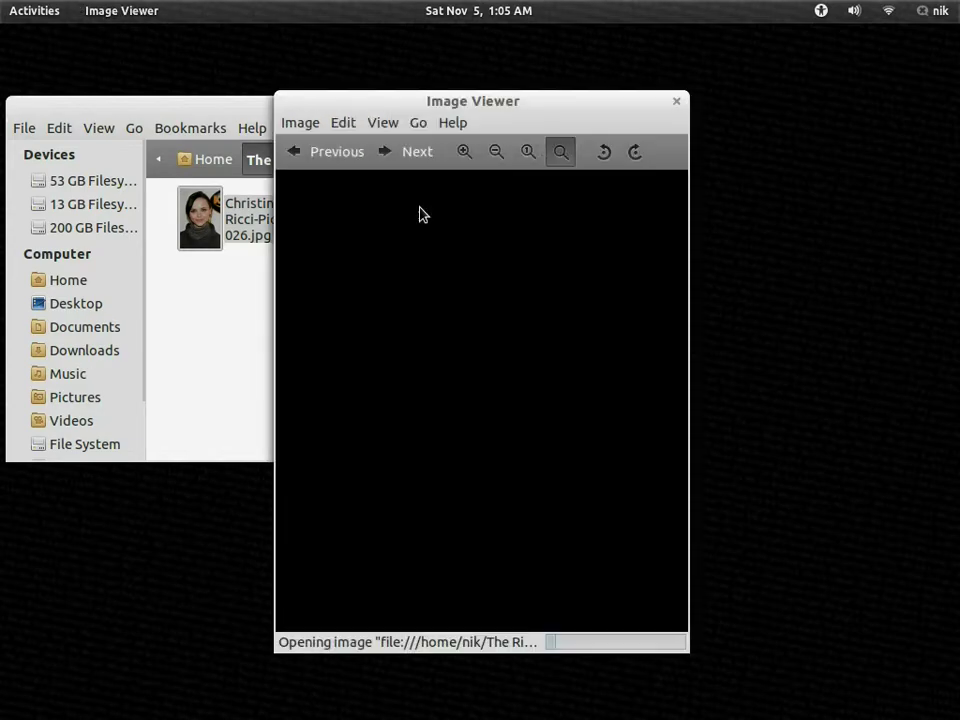
drag(469, 99, 455, 12)
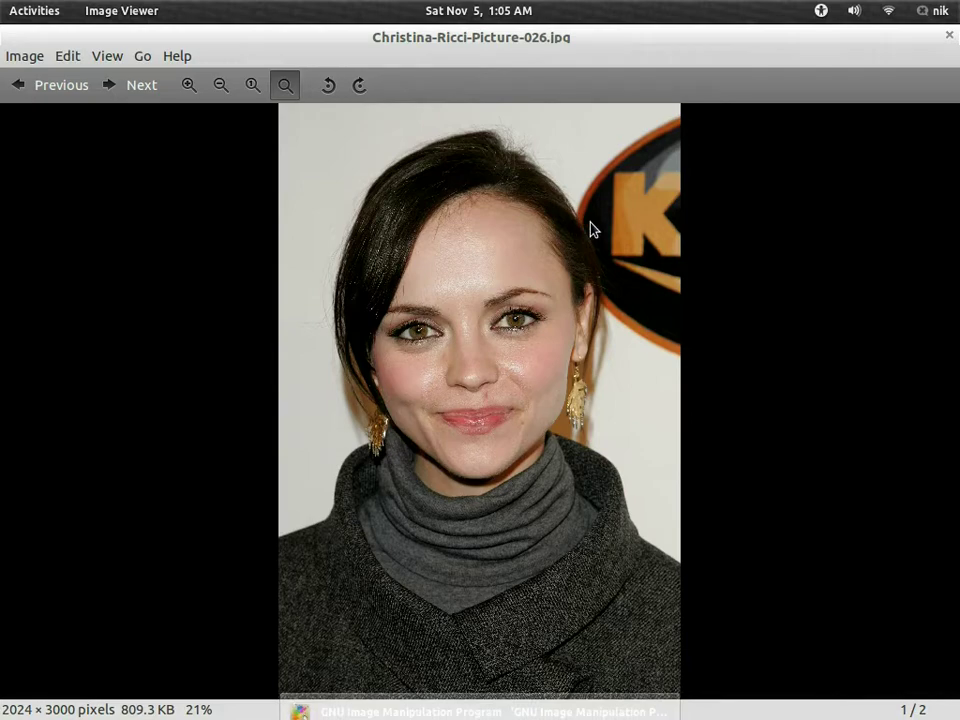
double_click(884, 44)
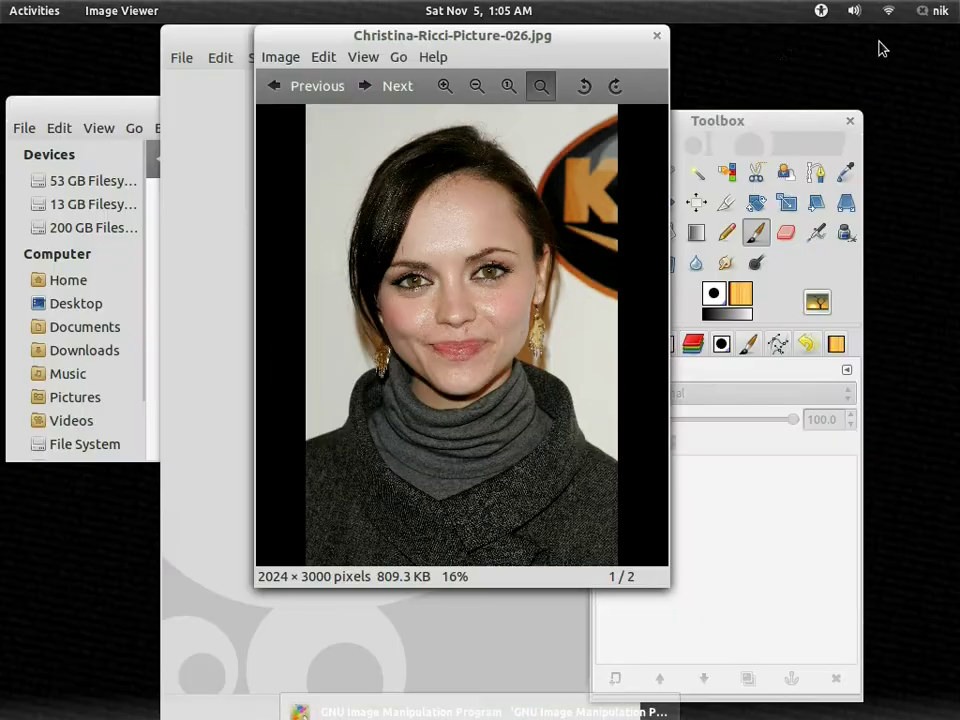
click(656, 38)
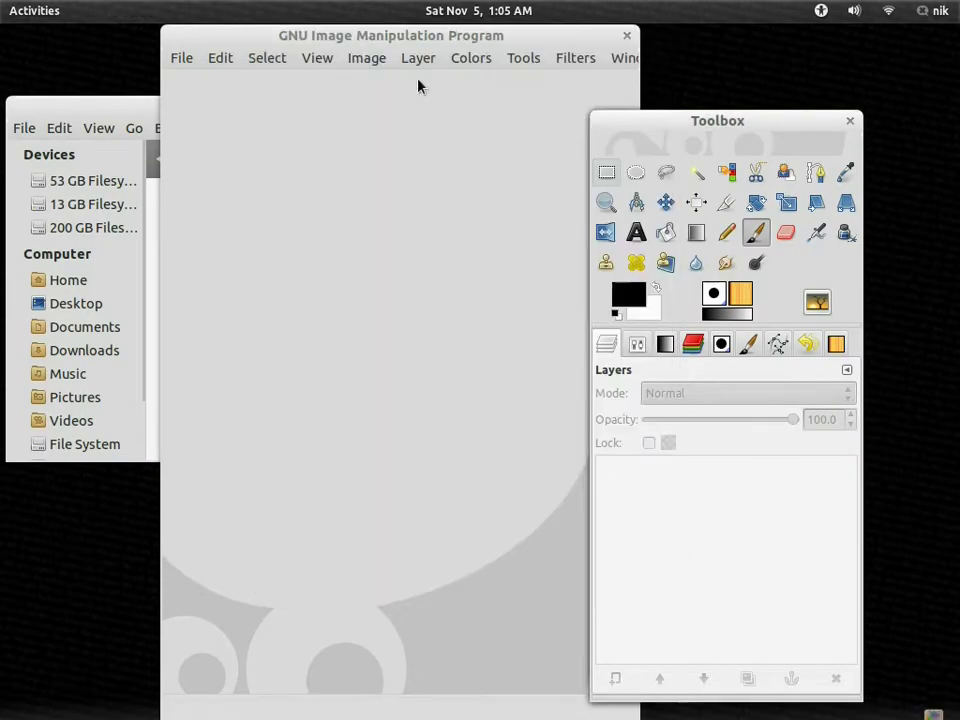
Load Christina-Ricci-Picture-026.jpg from The Ricci folder into GIMP and arrange the Toolbox so the whole photo is uncovered
drag(454, 51, 592, 86)
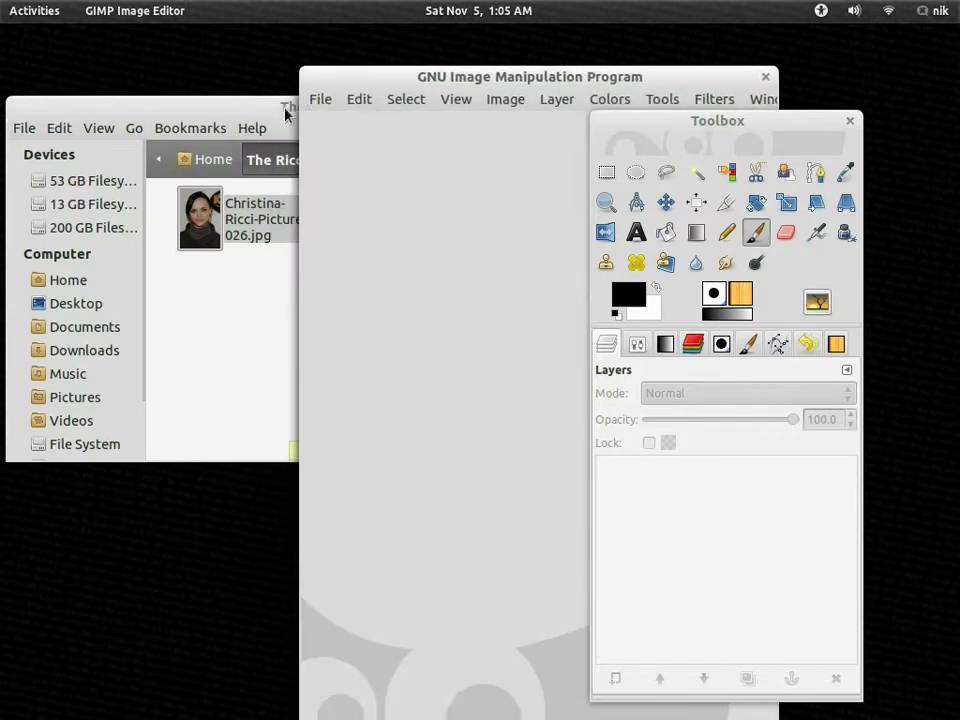
click(285, 108)
drag(194, 212, 480, 598)
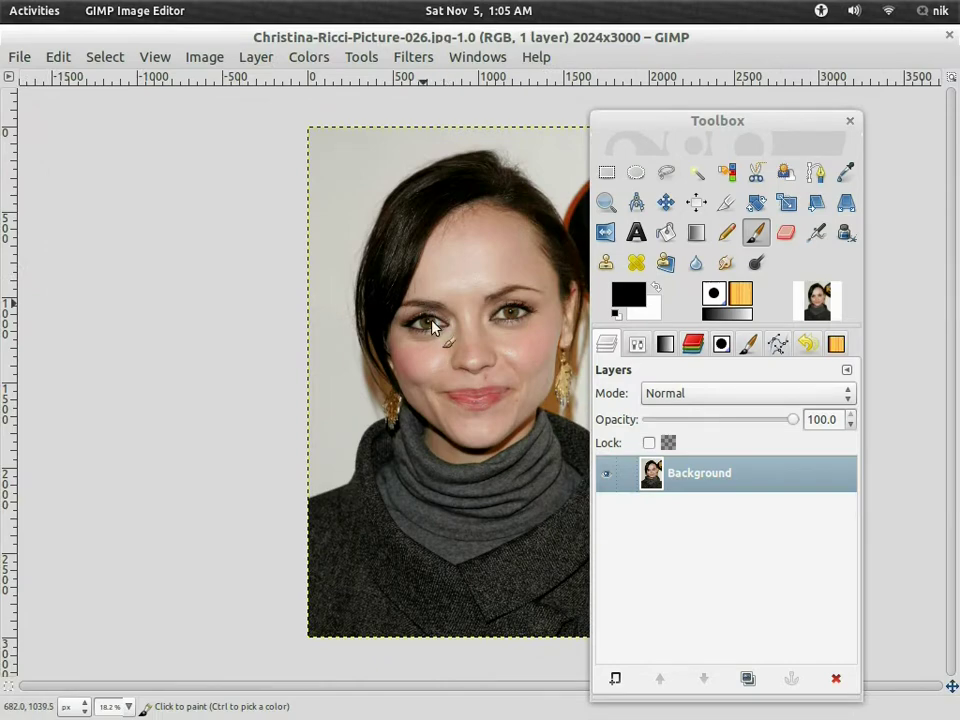
drag(735, 118, 793, 103)
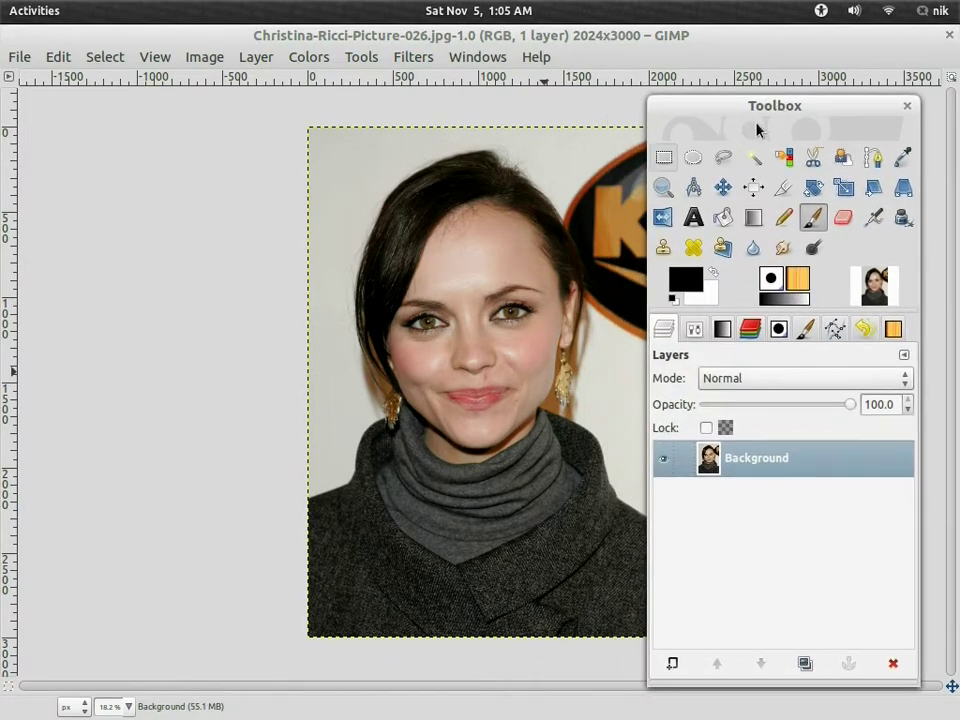
scroll(424, 302, right, 5)
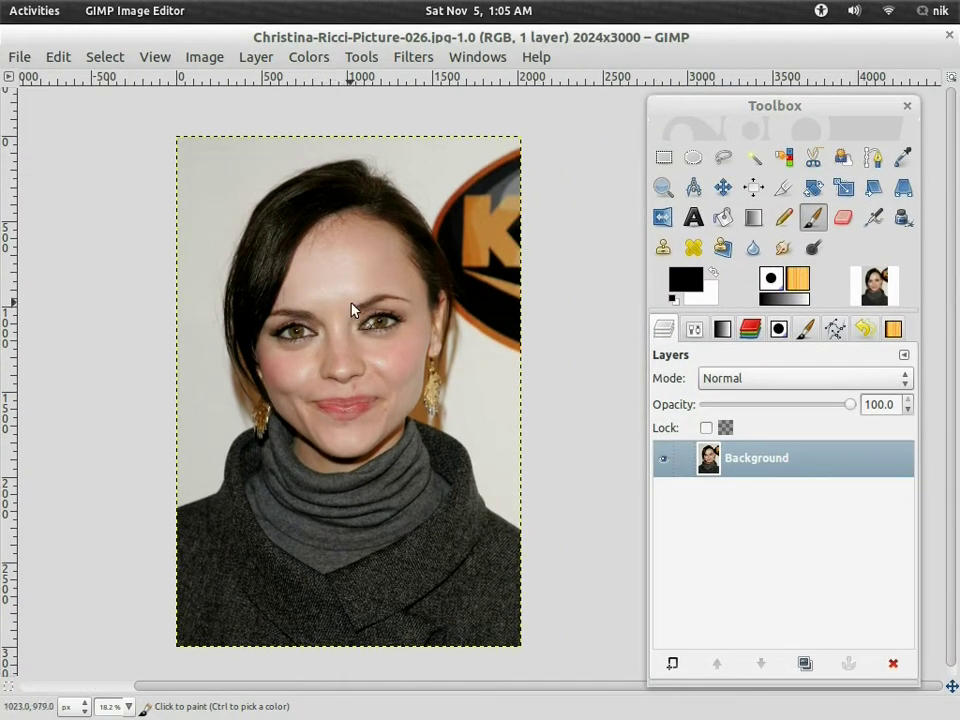
Duplicate the Background layer twice
scroll(407, 317, up, 3)
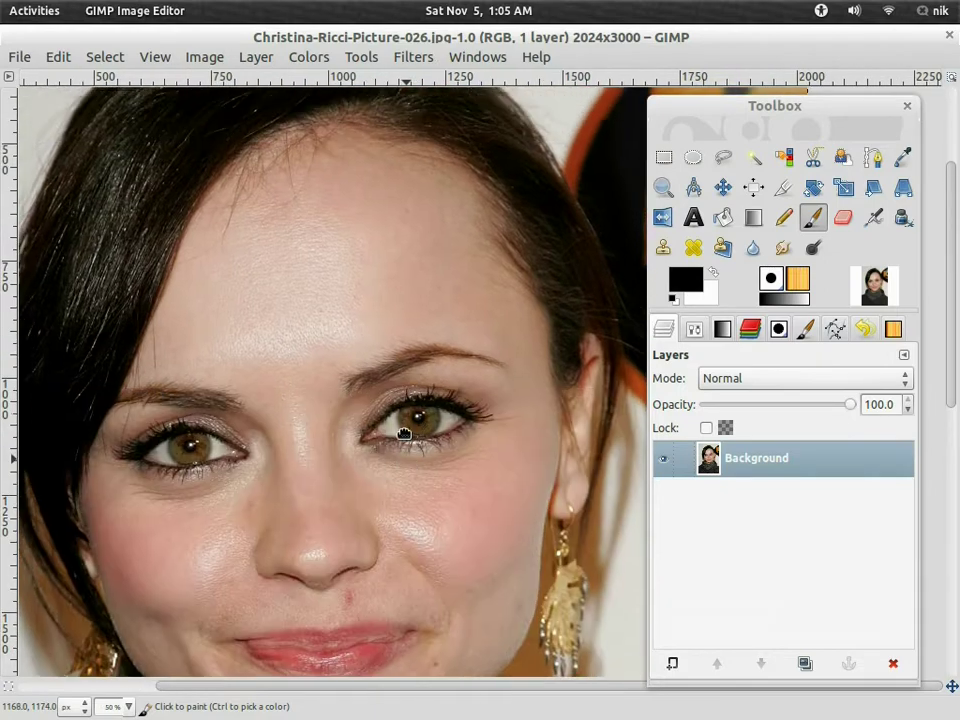
scroll(400, 355, down, 2)
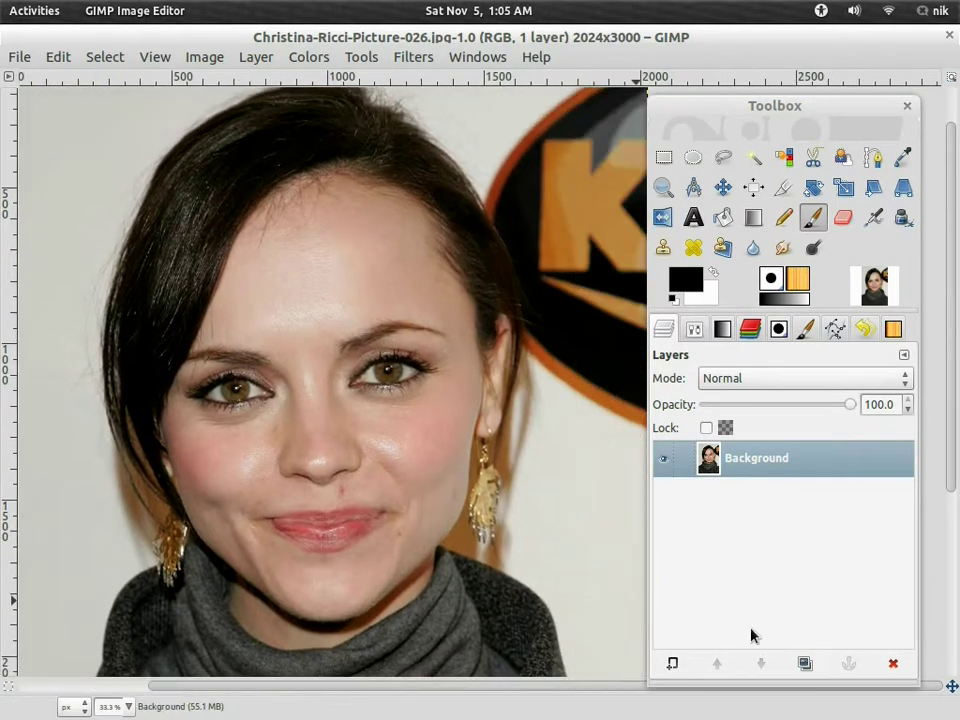
click(805, 664)
click(805, 664)
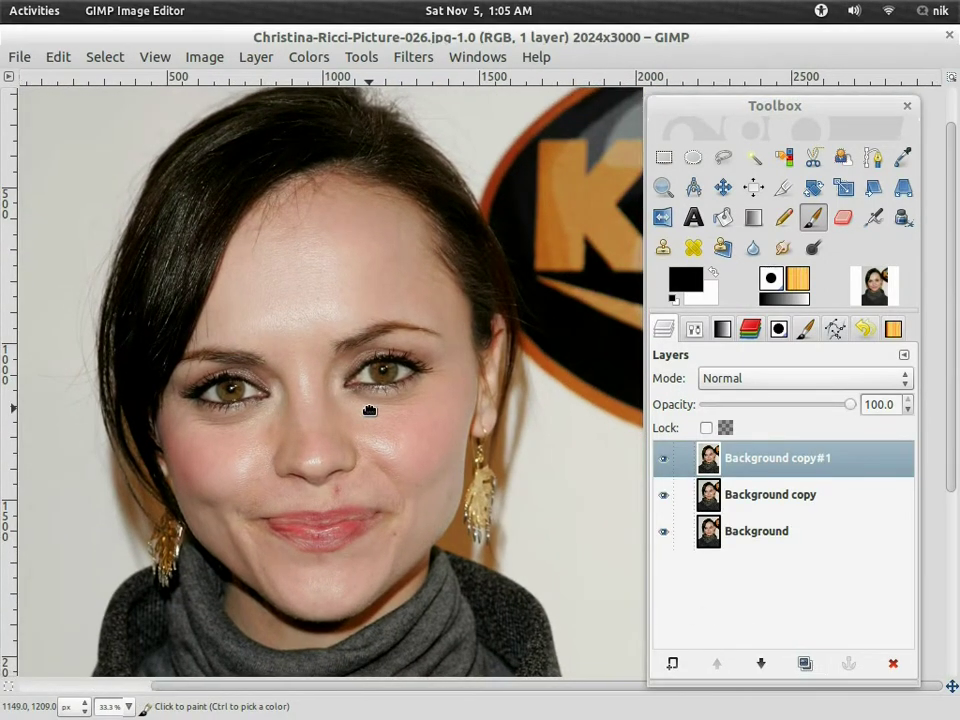
Draw a Free Select outline around the top of the head, crossing the forehead and enclosing all the hair above it
click(723, 157)
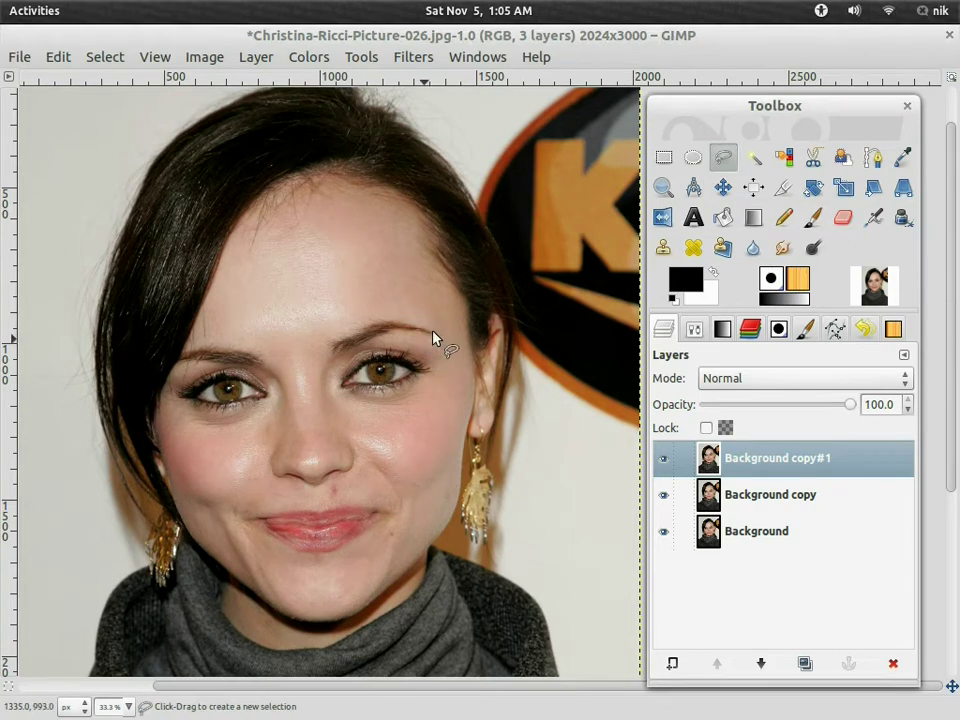
scroll(488, 213, up, 1)
mouse_move(474, 218)
mouse_down()
mouse_move(432, 285)
mouse_move(362, 322)
mouse_move(293, 343)
mouse_move(216, 348)
mouse_move(120, 309)
mouse_move(86, 249)
mouse_up()
scroll(104, 229, up, 3)
click(104, 229)
click(225, 193)
click(390, 202)
click(442, 340)
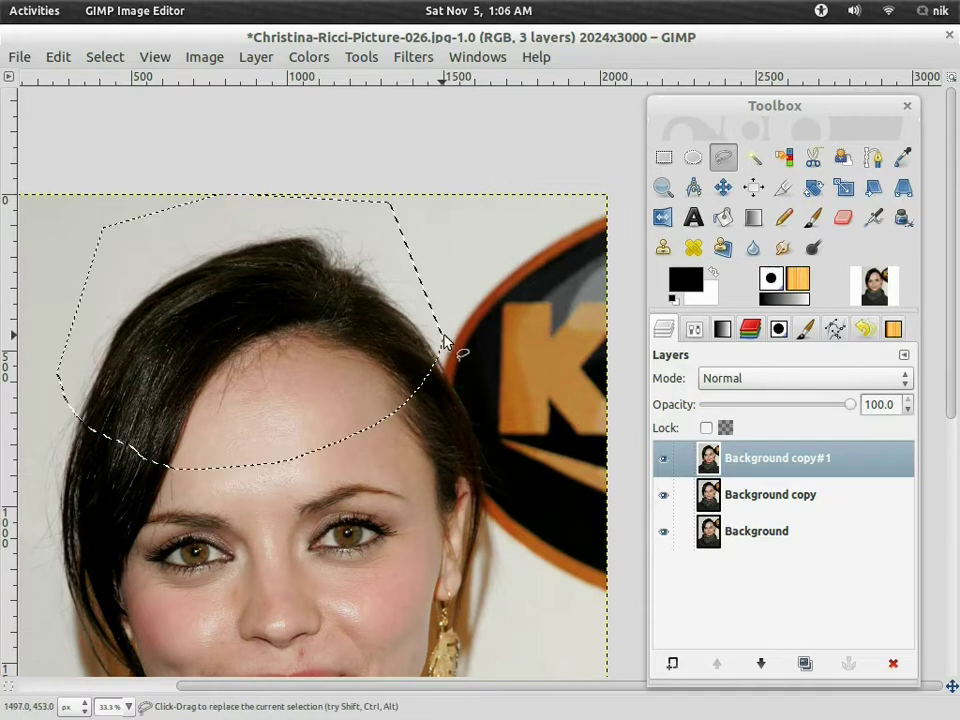
Start the Curve Bend filter on the selection and raise the upper border curve near both ends
click(414, 57)
mouse_move(450, 192)
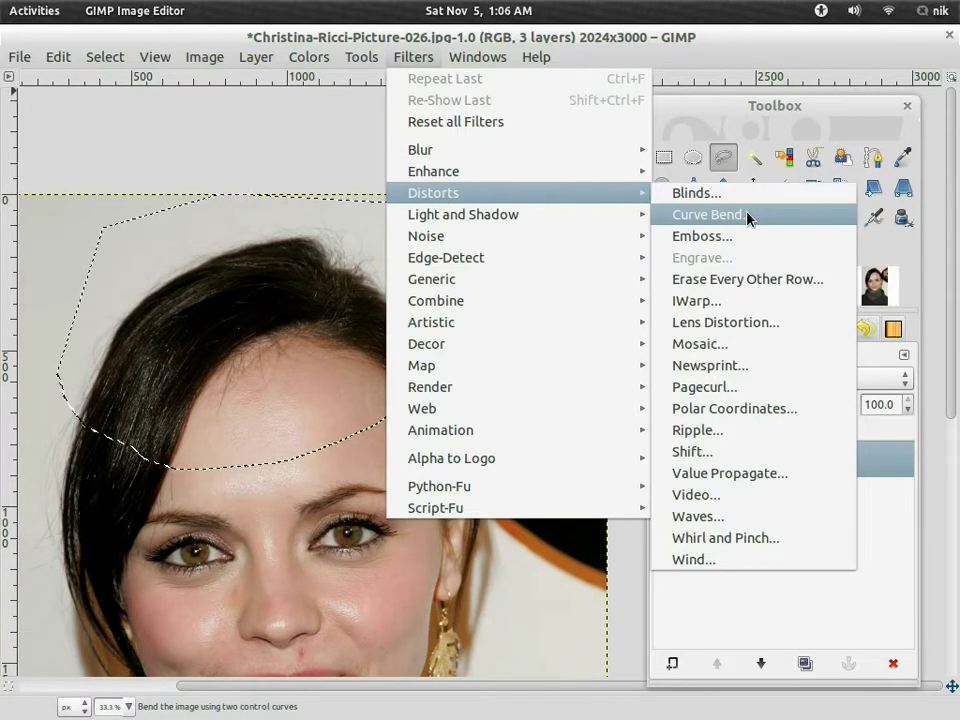
click(748, 214)
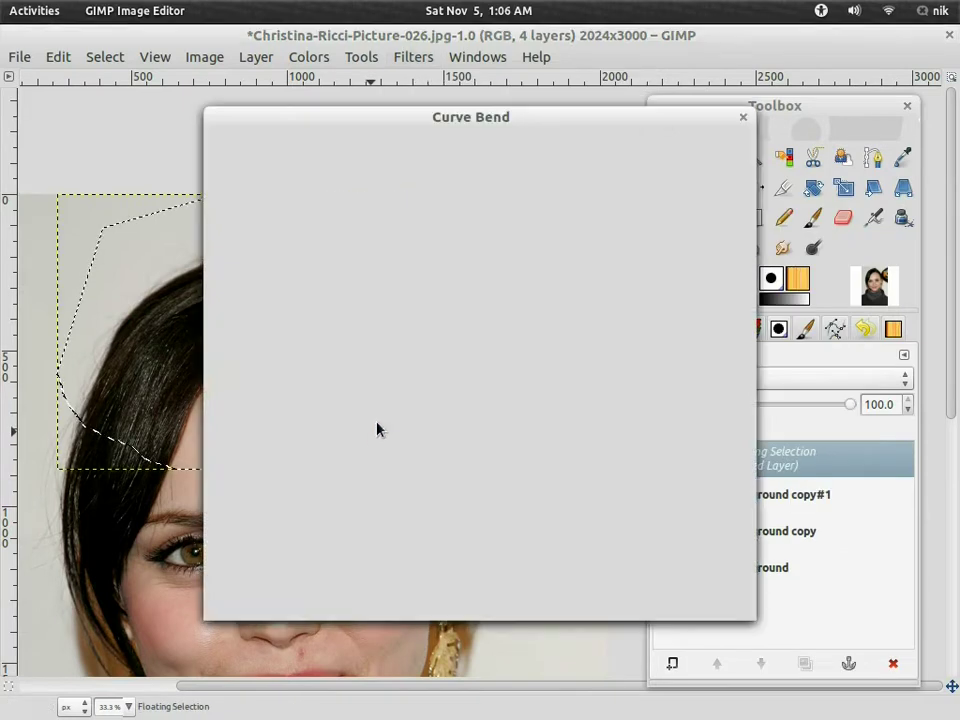
drag(526, 288, 519, 243)
drag(697, 277, 713, 236)
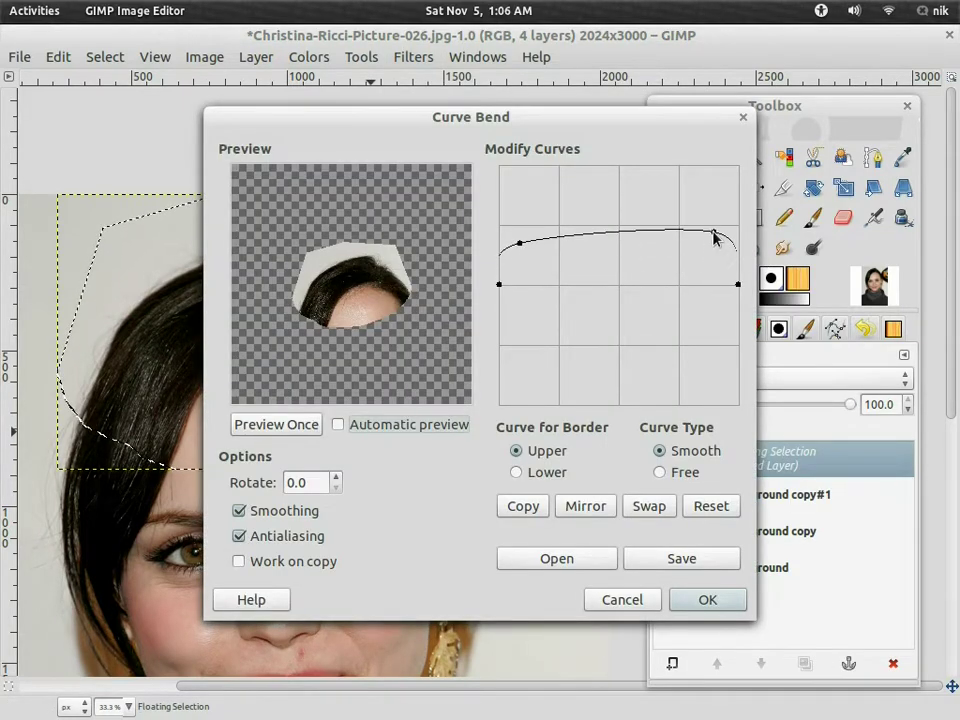
Raise the upper curve further near both ends with a slight dip in the middle, and preview the bend
drag(526, 249, 515, 232)
drag(713, 236, 718, 229)
mouse_move(622, 230)
mouse_down()
mouse_move(619, 217)
mouse_move(617, 236)
mouse_up()
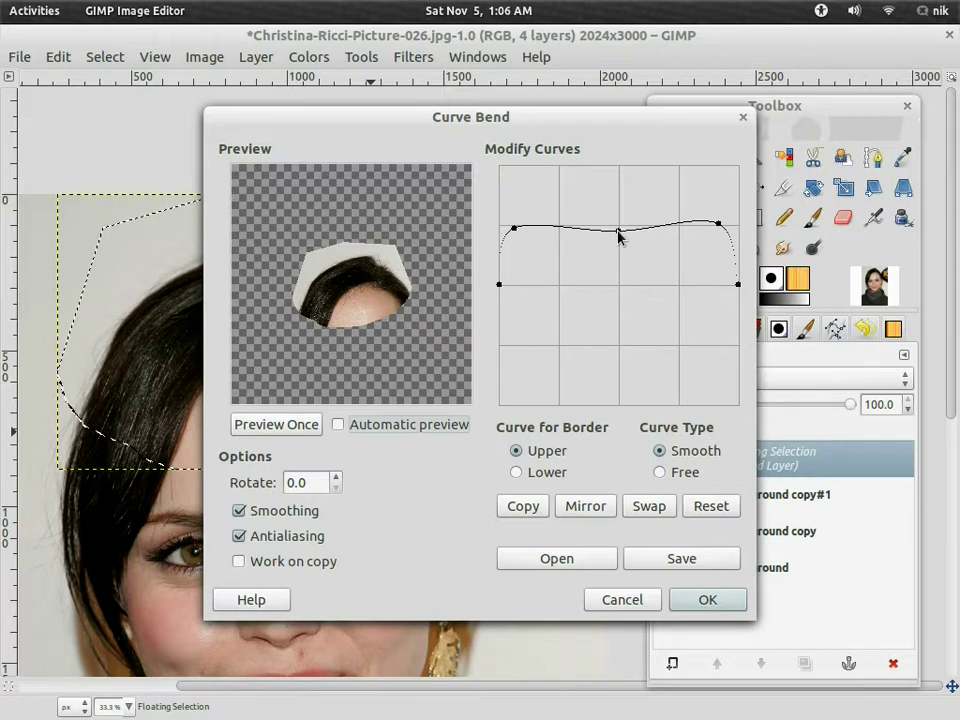
drag(514, 231, 510, 226)
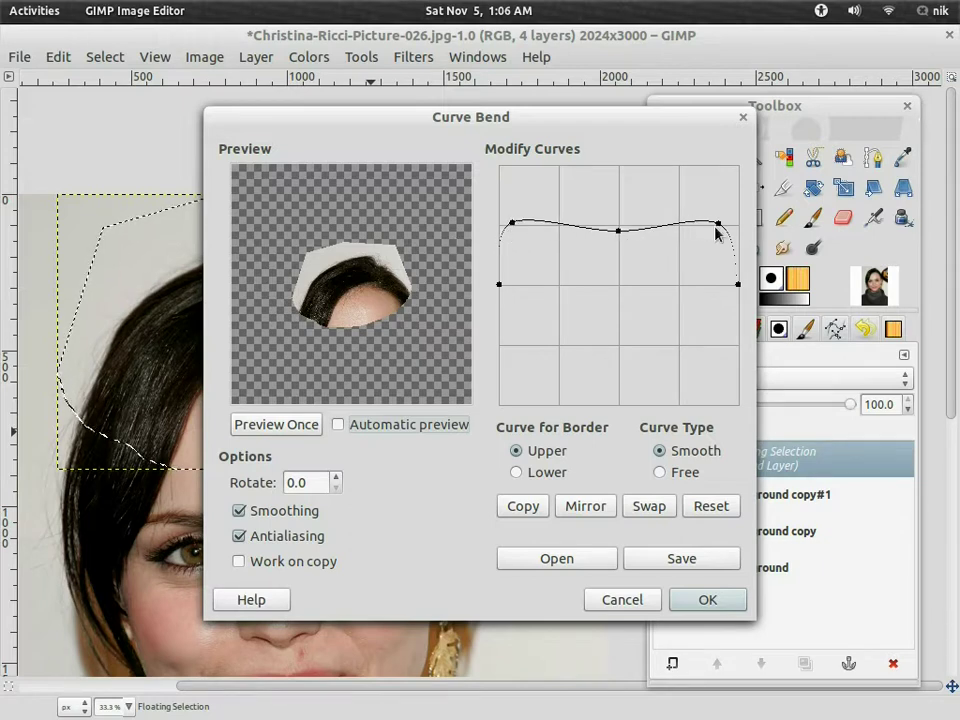
drag(726, 226, 731, 218)
drag(515, 224, 508, 219)
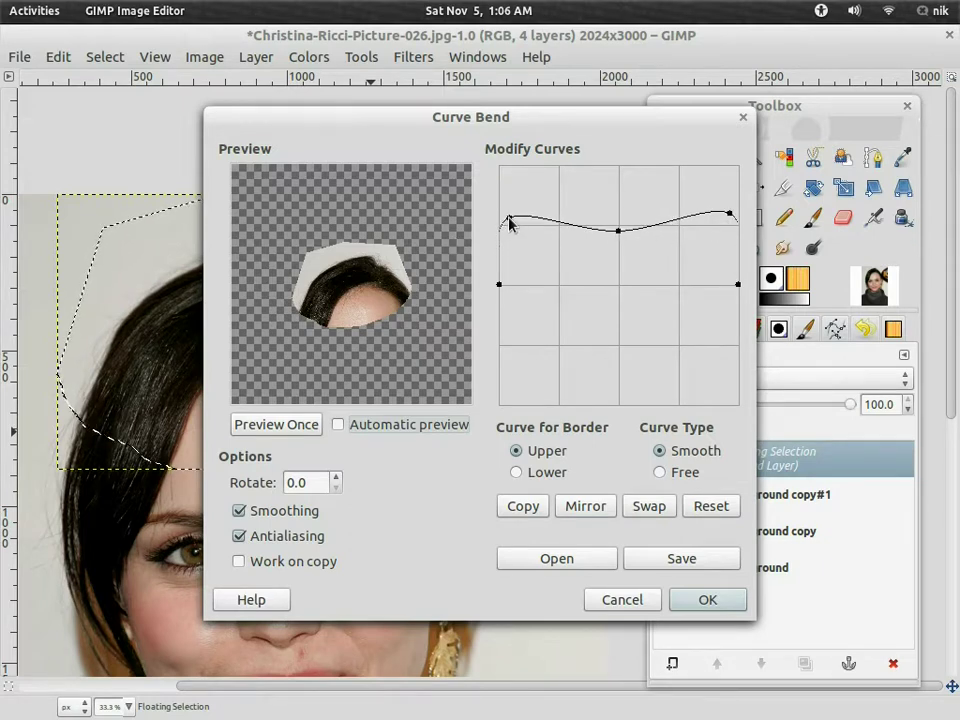
click(300, 424)
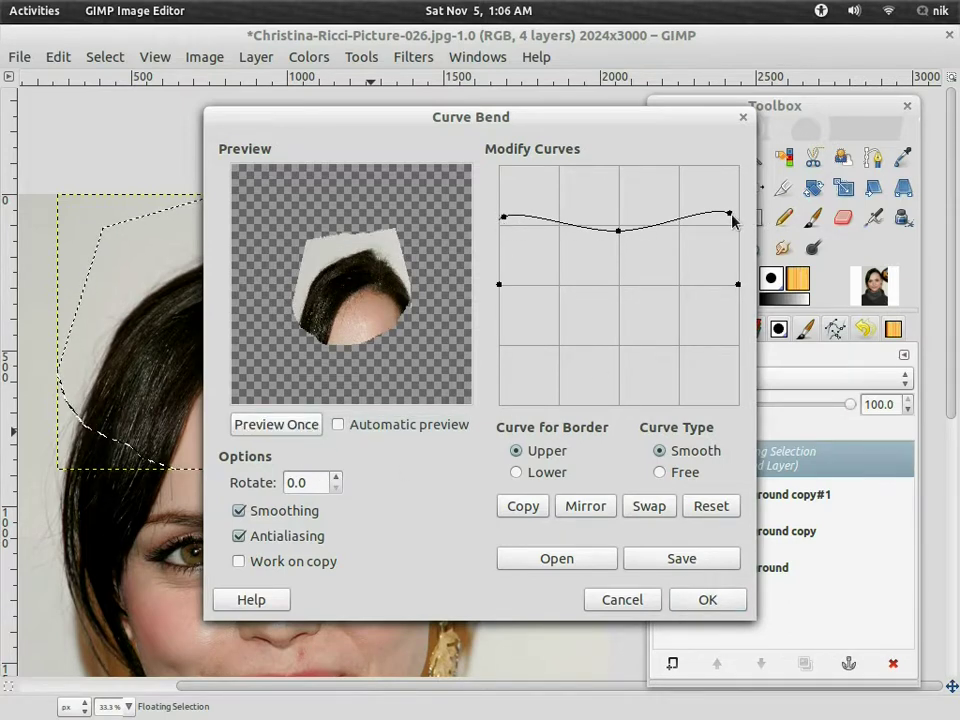
Move the upper curve's right-hand point toward the graph edge, flatten the middle with two inner points, and preview the bend
drag(733, 218, 739, 218)
drag(737, 280, 737, 220)
click(289, 424)
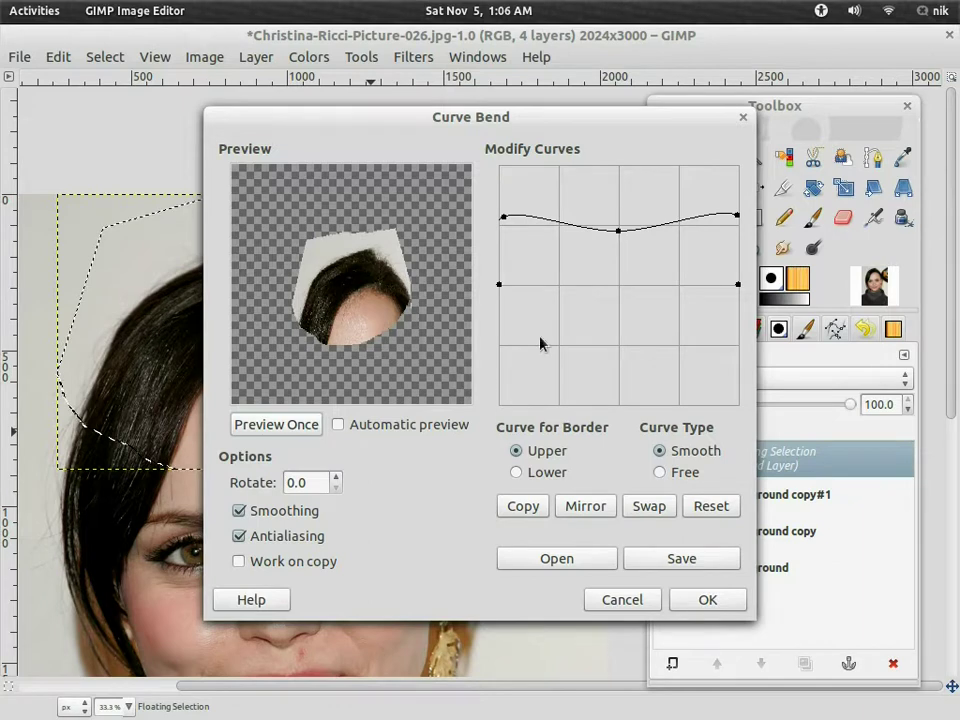
drag(539, 223, 534, 236)
mouse_move(718, 221)
mouse_down()
mouse_move(732, 214)
mouse_move(701, 214)
mouse_move(701, 226)
mouse_up()
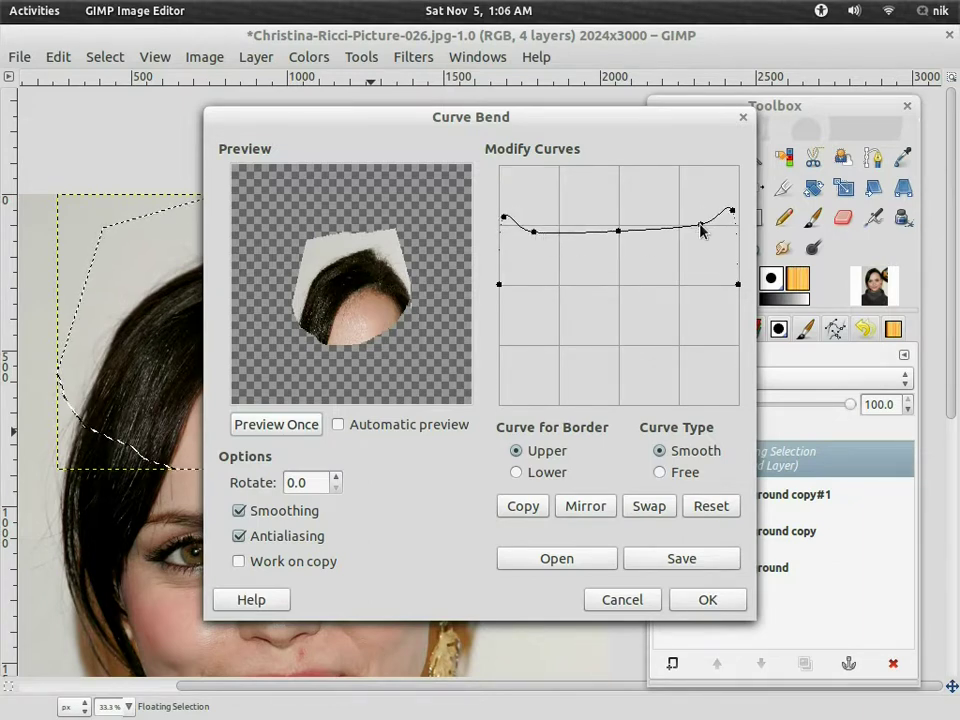
click(288, 425)
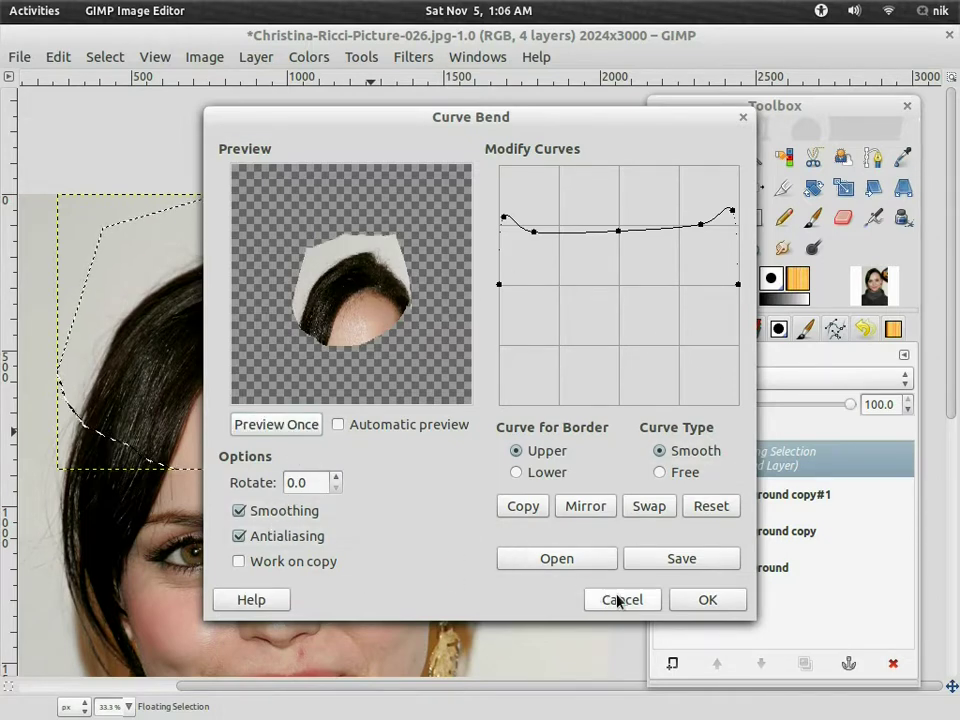
Apply the Curve Bend and convert the resulting floating selection into a new layer
click(685, 600)
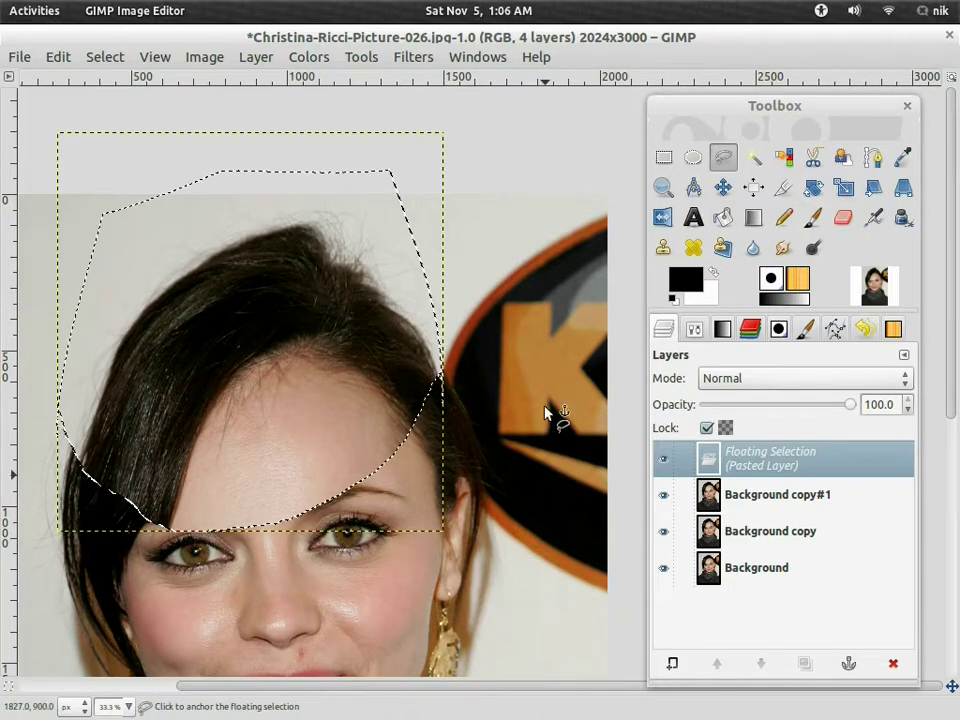
click(675, 664)
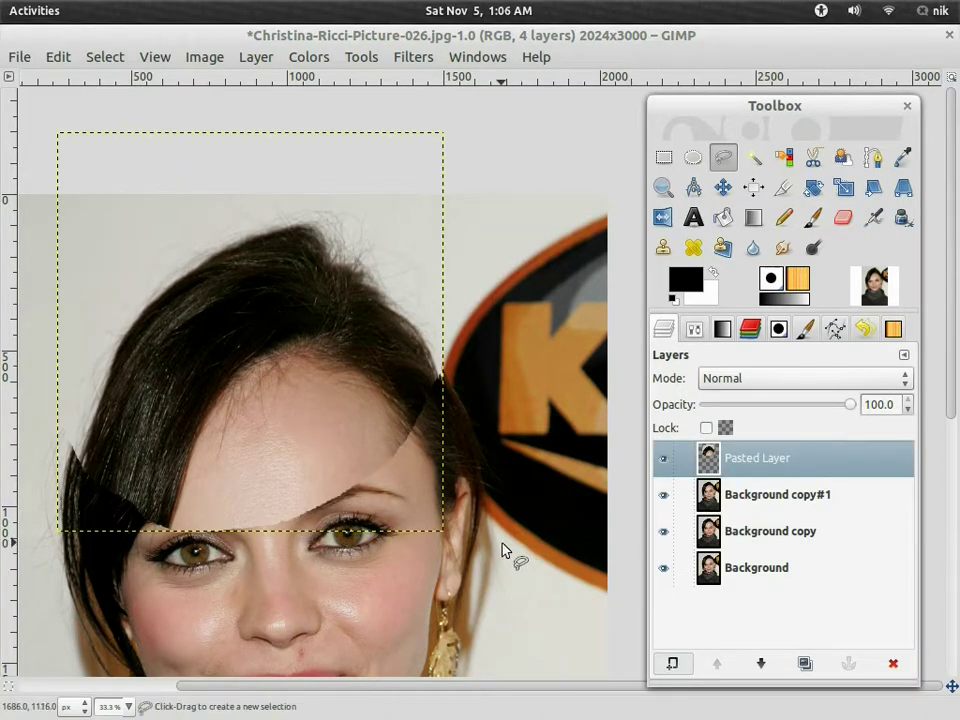
Start scaling the pasted head layer, hide its original, and move the preview up and resize it to about 1203 × 1152 pixels
click(845, 192)
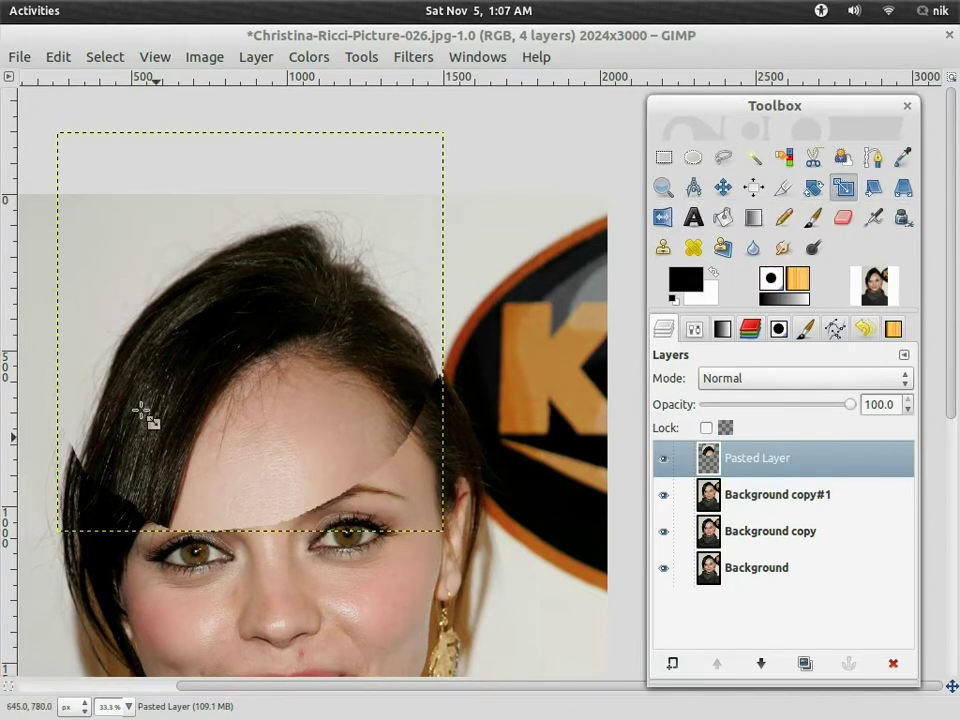
click(306, 443)
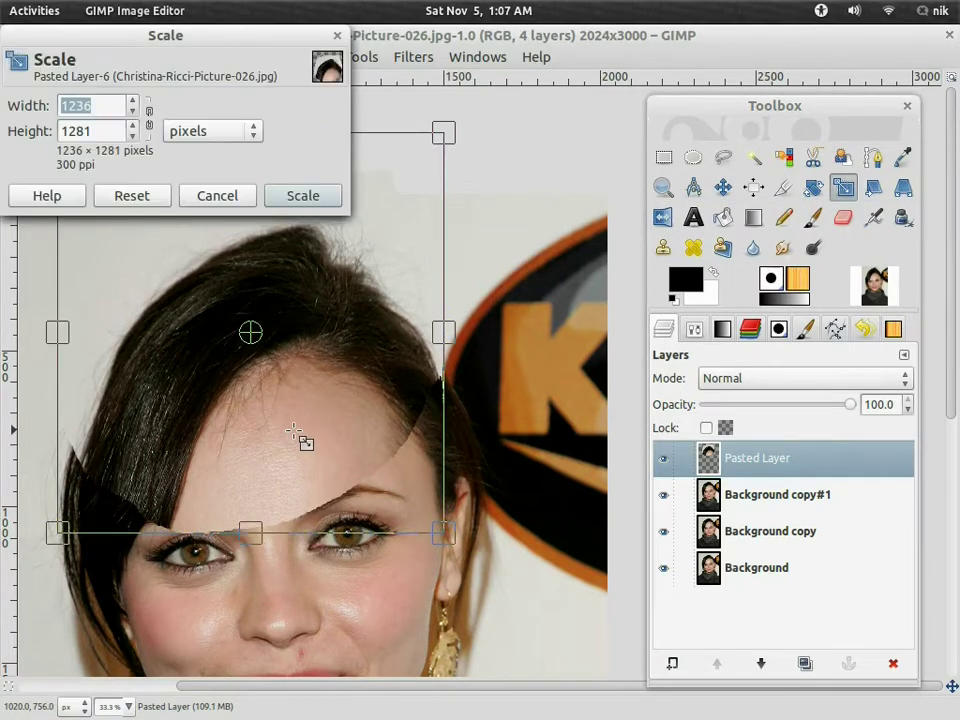
click(663, 460)
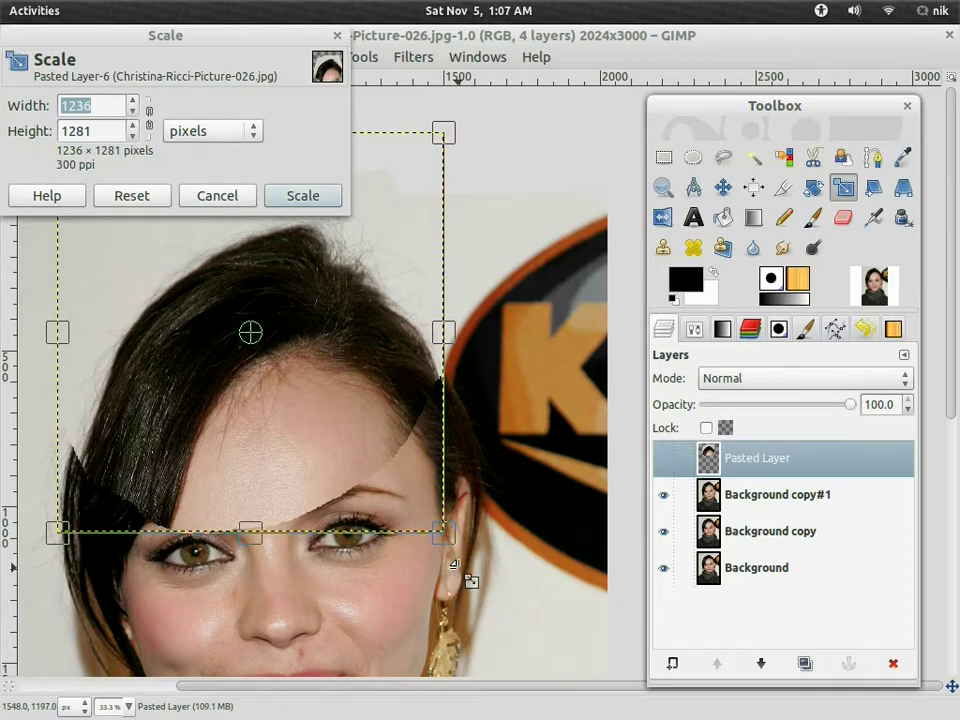
drag(236, 47, 787, 139)
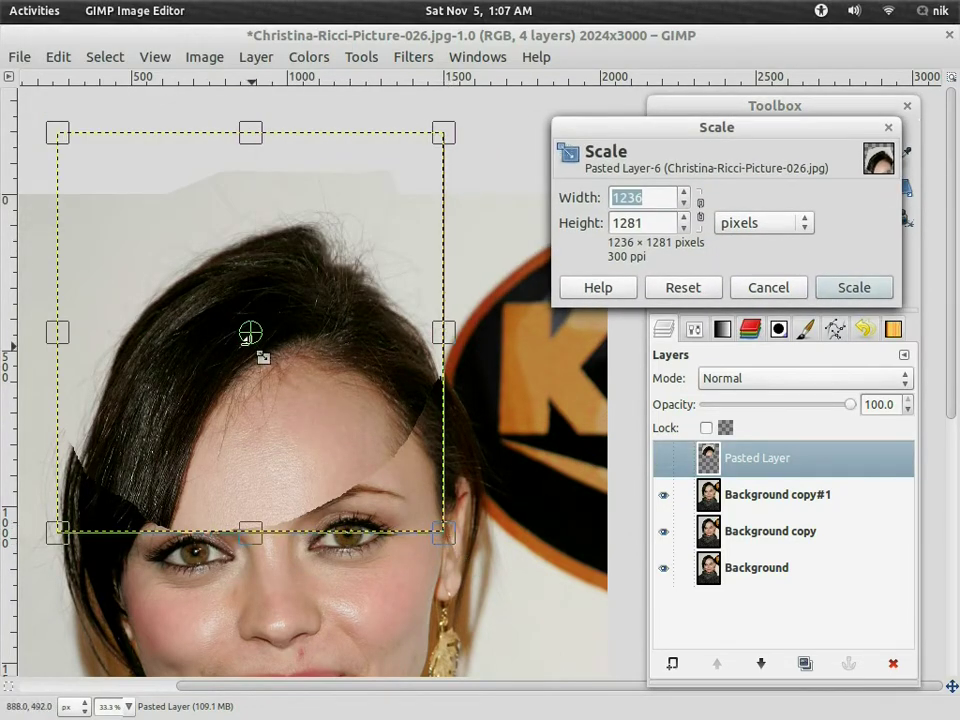
drag(253, 332, 253, 307)
mouse_move(448, 508)
mouse_down()
mouse_move(457, 526)
mouse_move(454, 514)
mouse_up()
drag(71, 527, 67, 472)
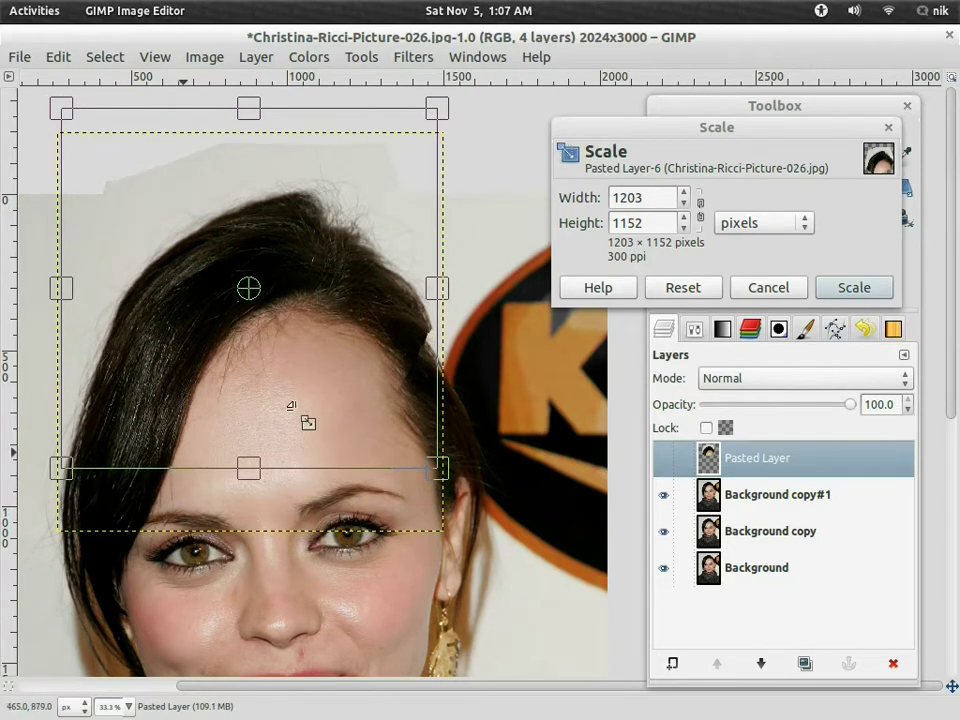
Refine the head layer's preview to about 1170 × 1179 pixels so it lines up with the face, and apply the scaling
drag(440, 306, 435, 310)
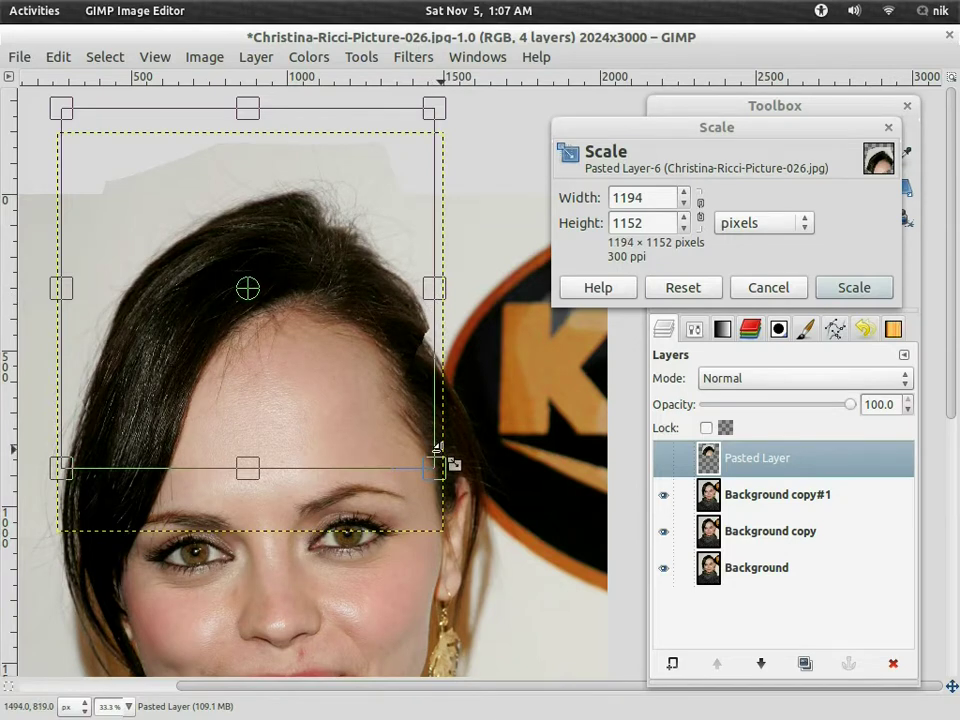
drag(436, 469, 426, 479)
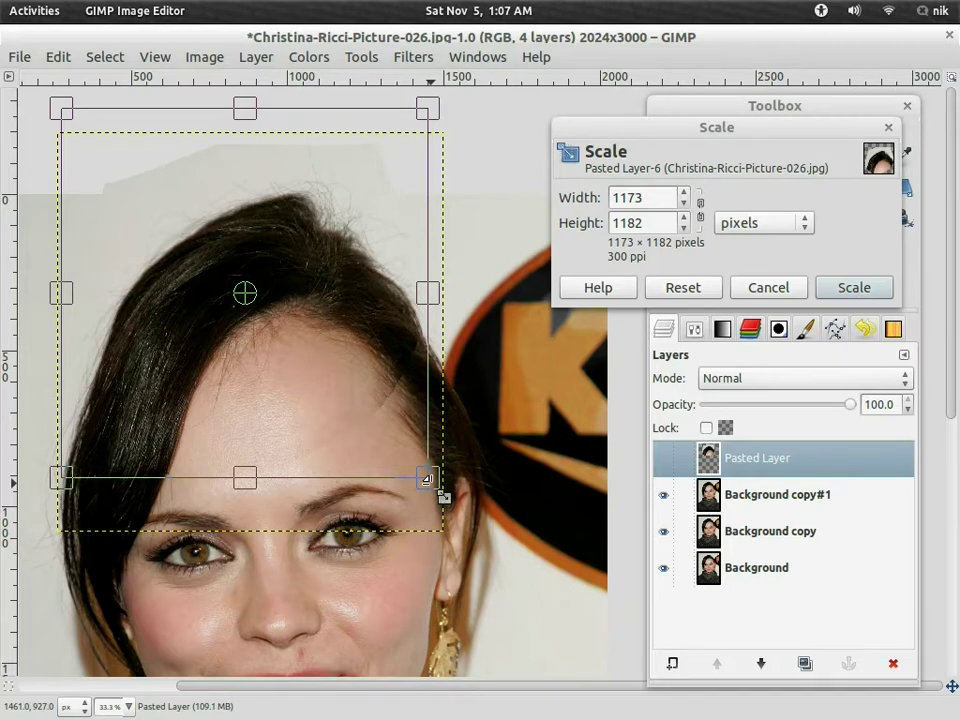
drag(248, 296, 248, 303)
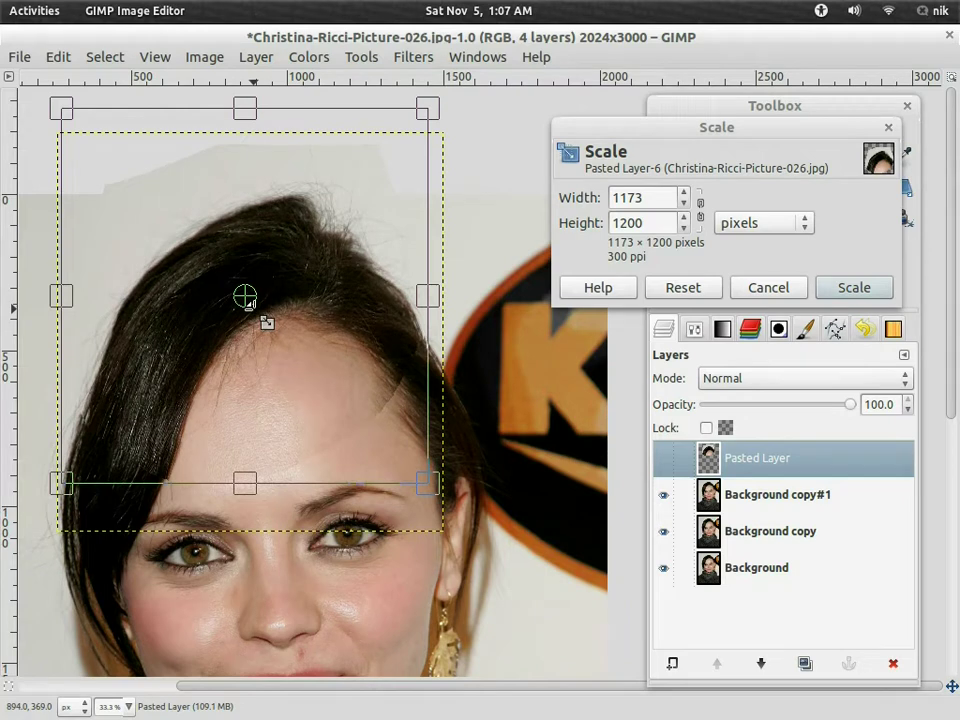
drag(244, 485, 240, 481)
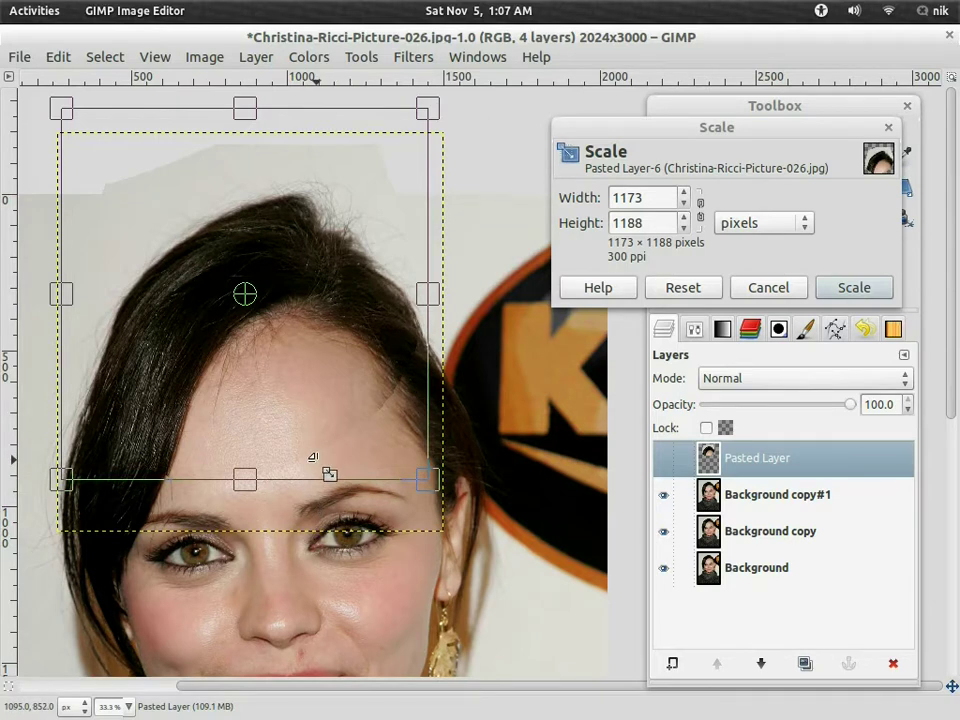
drag(426, 478, 425, 485)
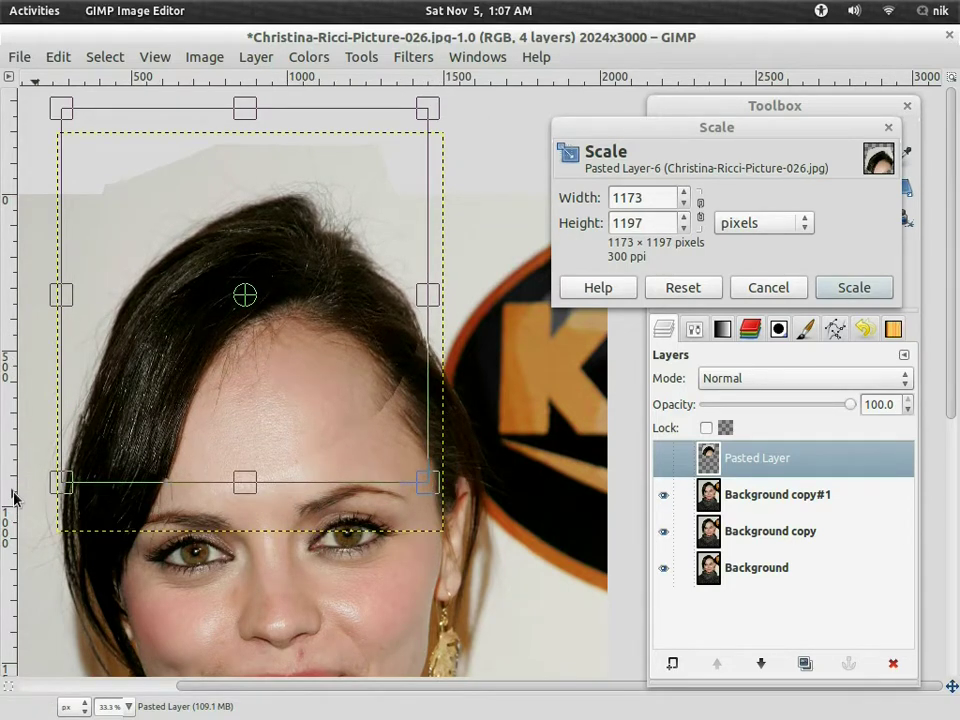
drag(72, 492, 69, 482)
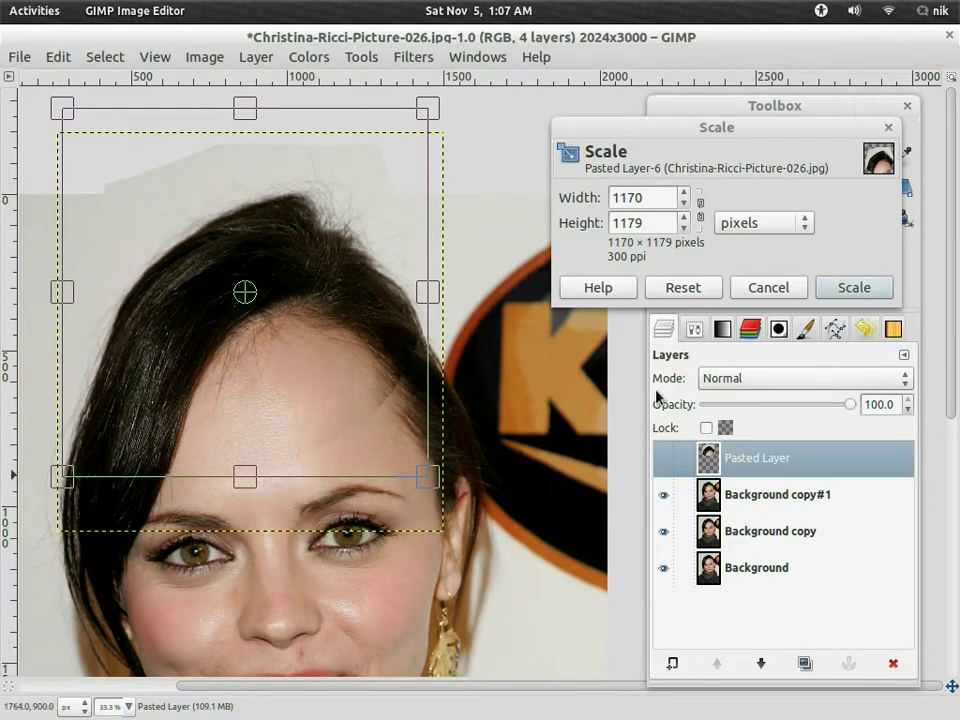
click(852, 288)
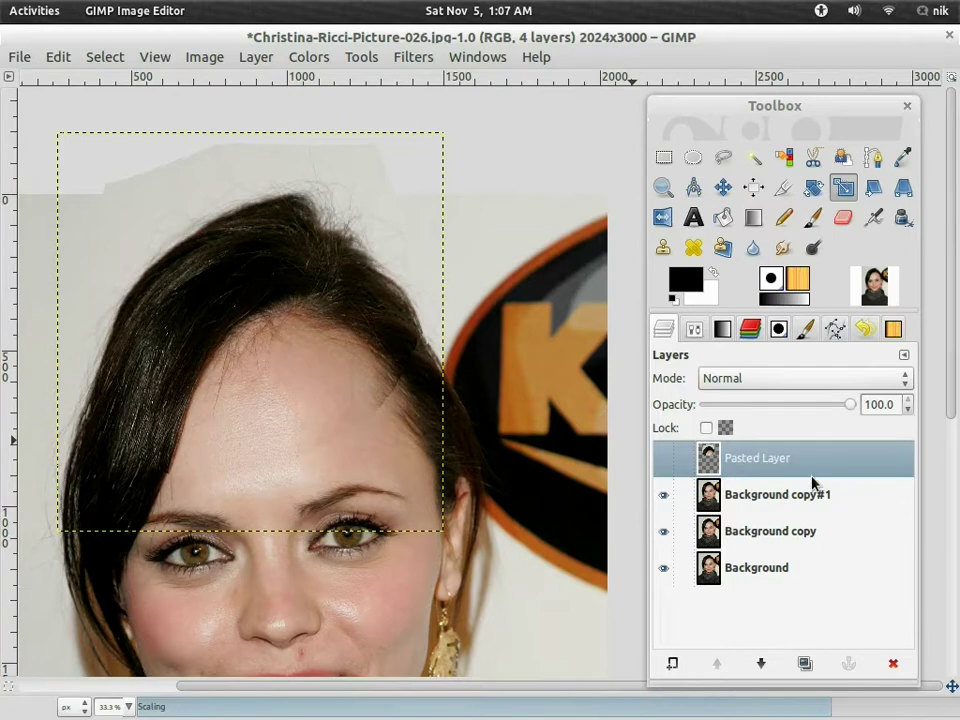
Show the pasted head layer again and merge it down into Background copy#1
click(662, 458)
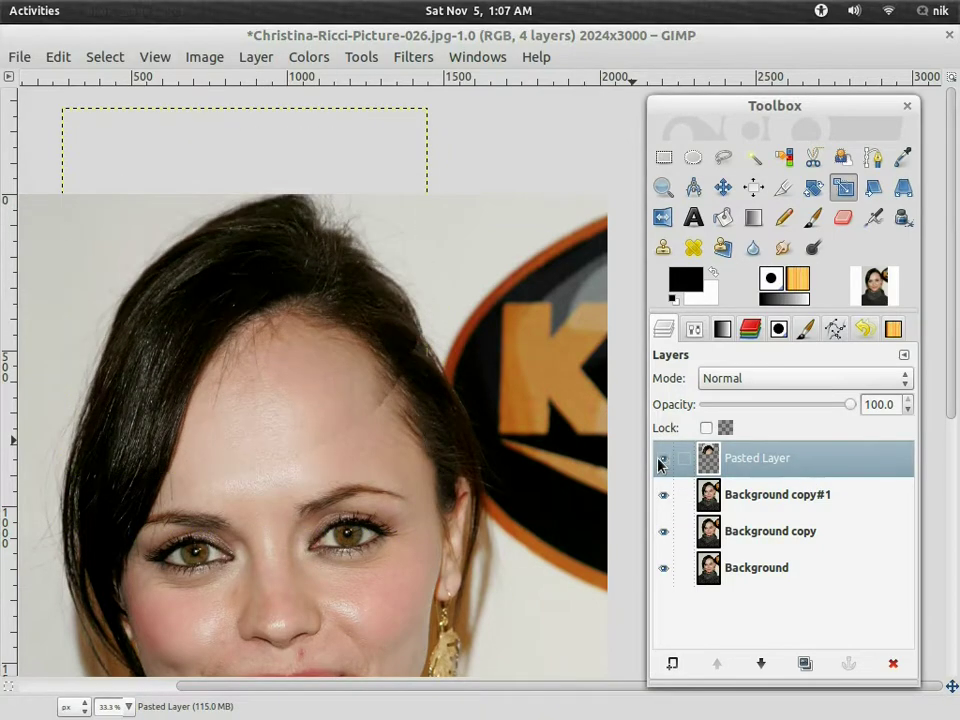
right_click(797, 463)
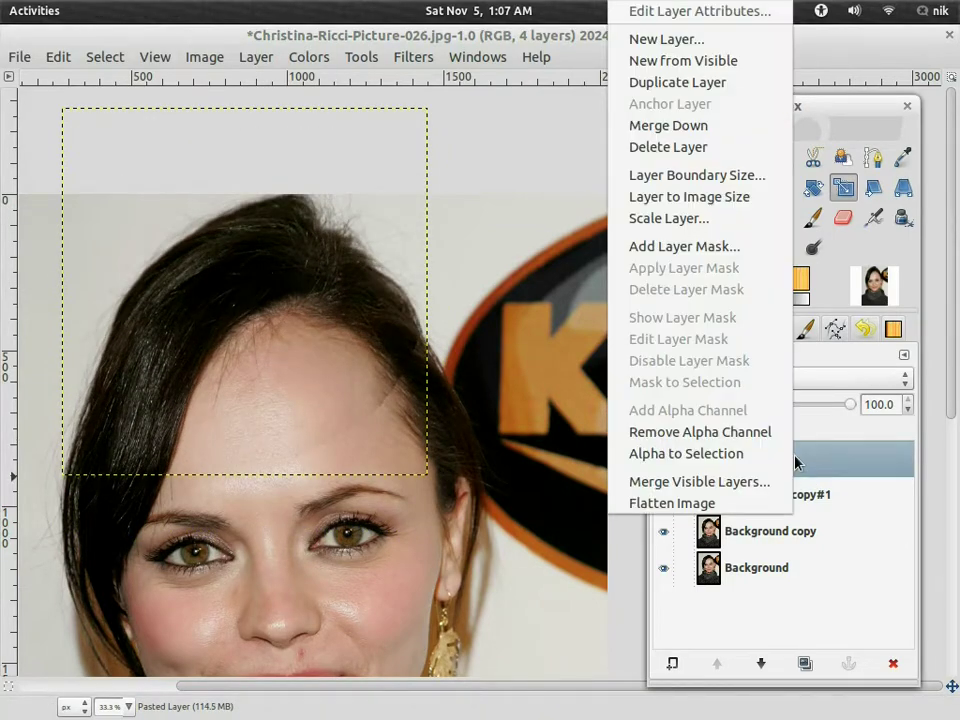
click(729, 141)
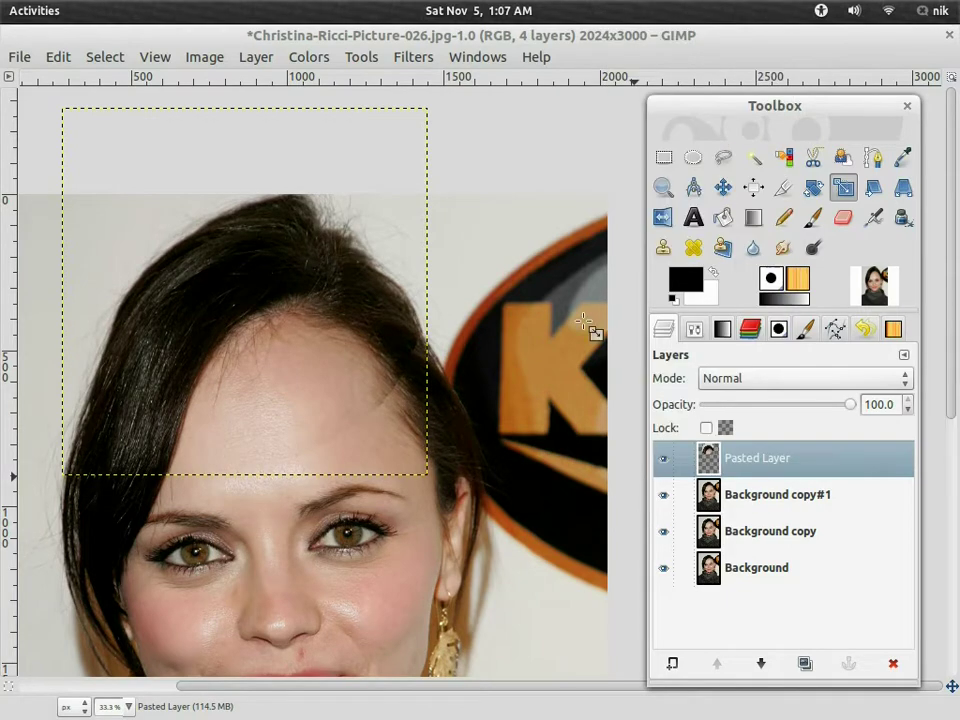
Heal the faint seam across the forehead above the eyebrow with the Heal tool, sampling clean skin nearby
key(1)
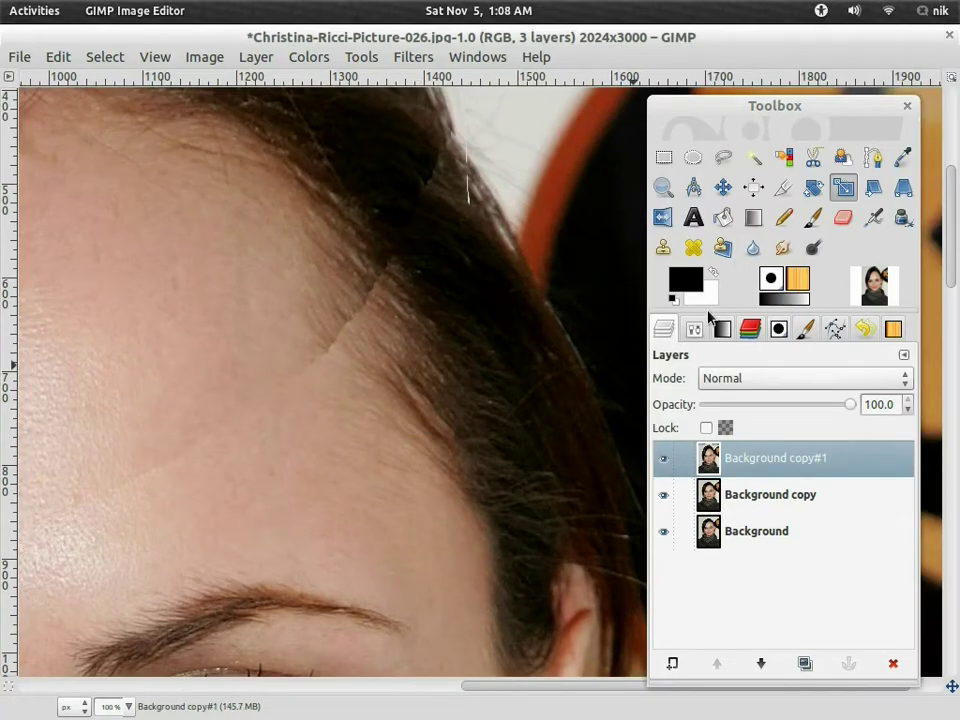
click(700, 256)
scroll(326, 420, down, 2)
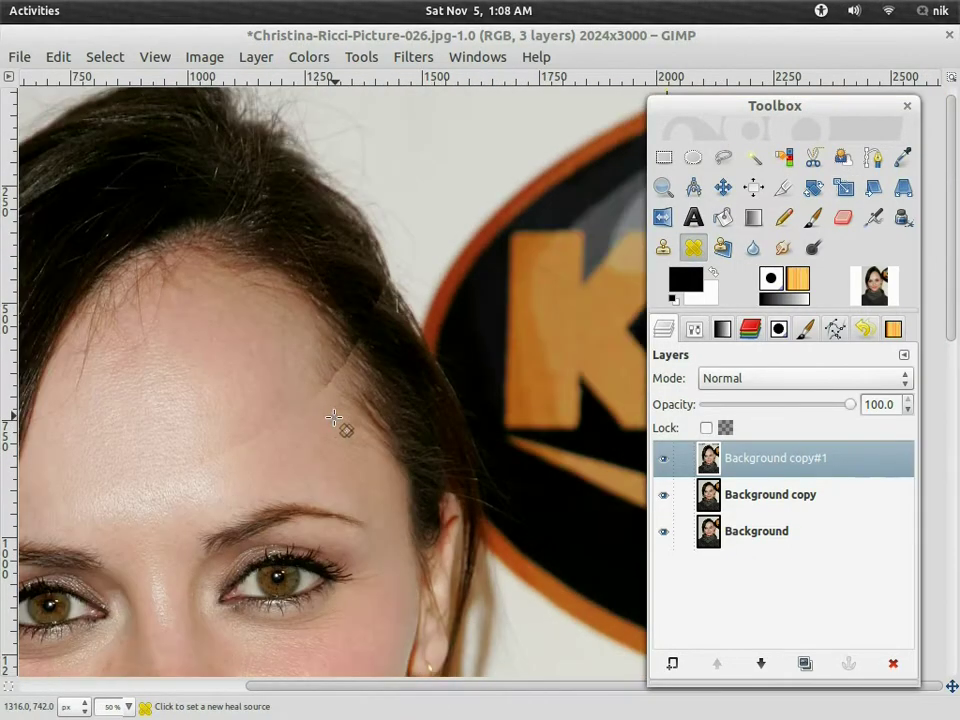
drag(285, 426, 371, 407)
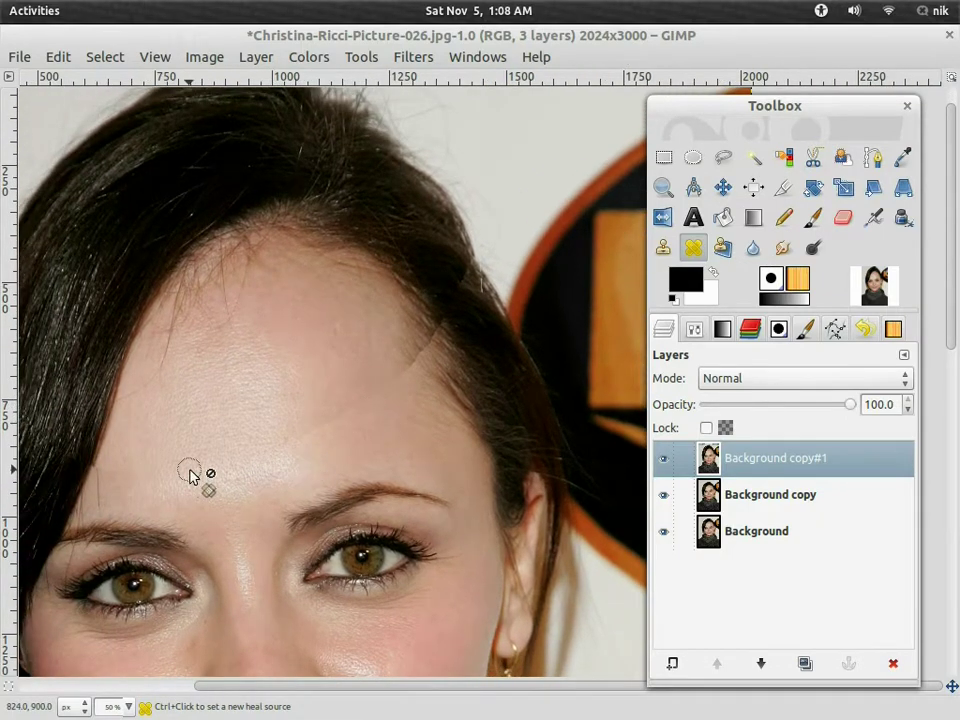
drag(248, 469, 270, 467)
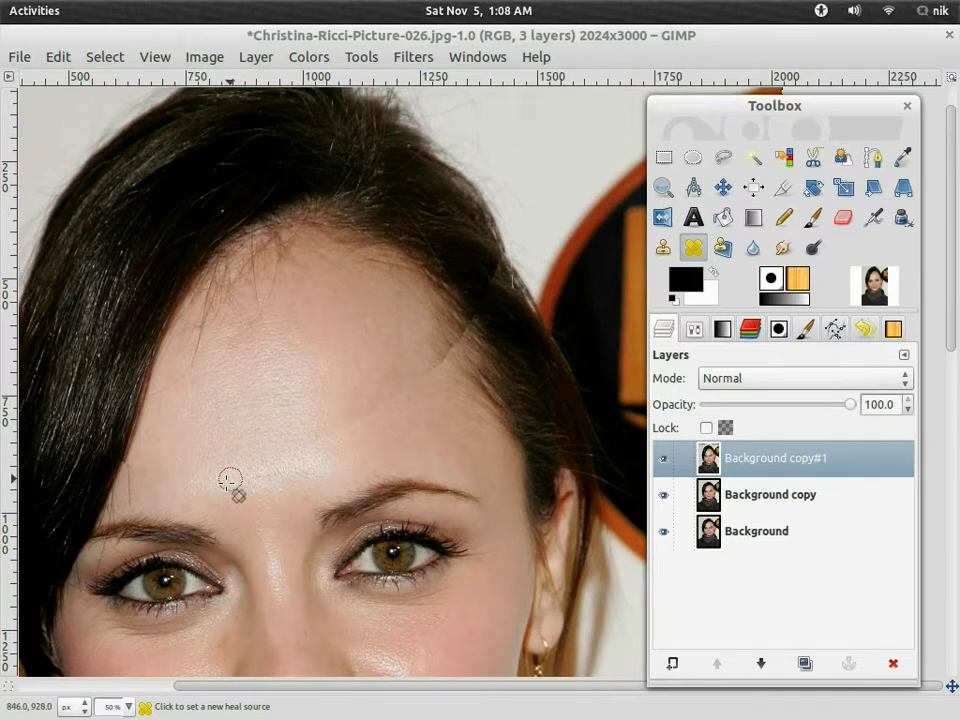
ctrl+click(192, 482)
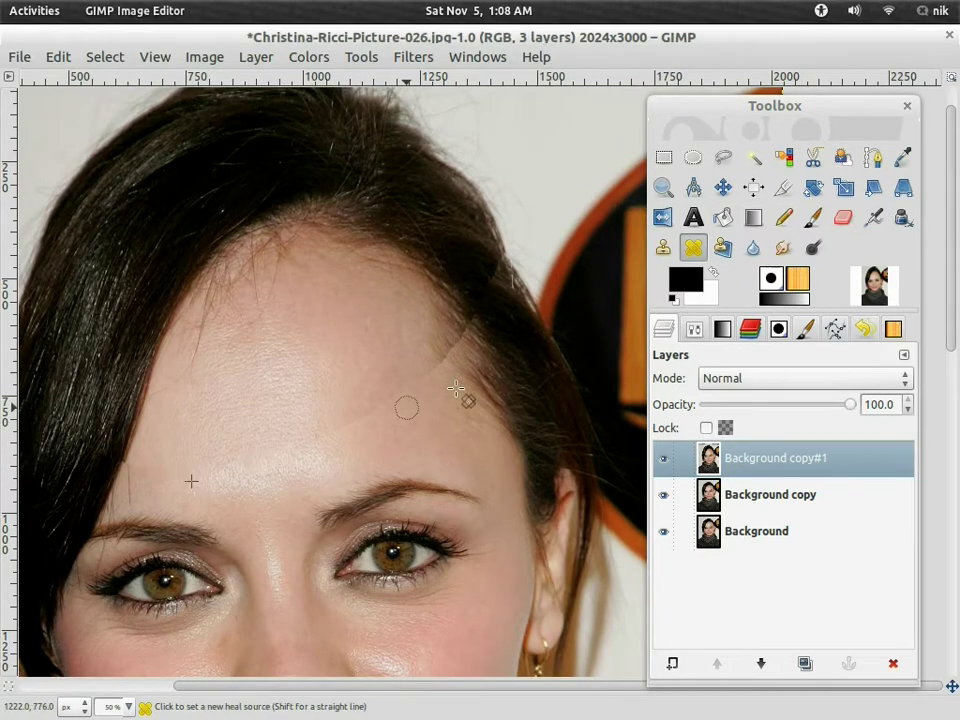
ctrl+click(413, 356)
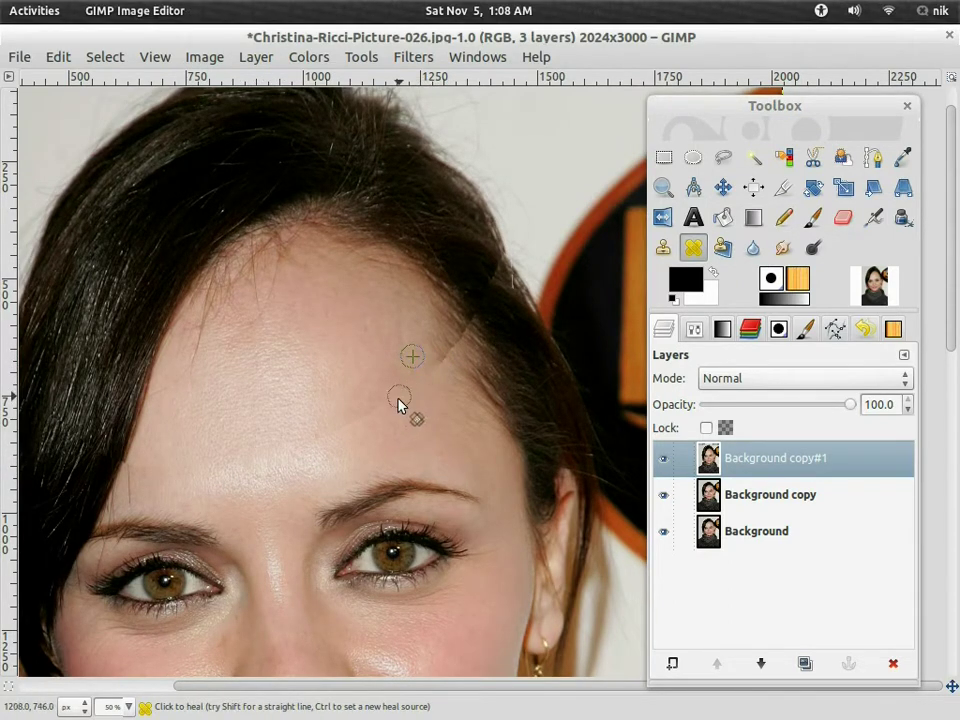
ctrl+click(395, 439)
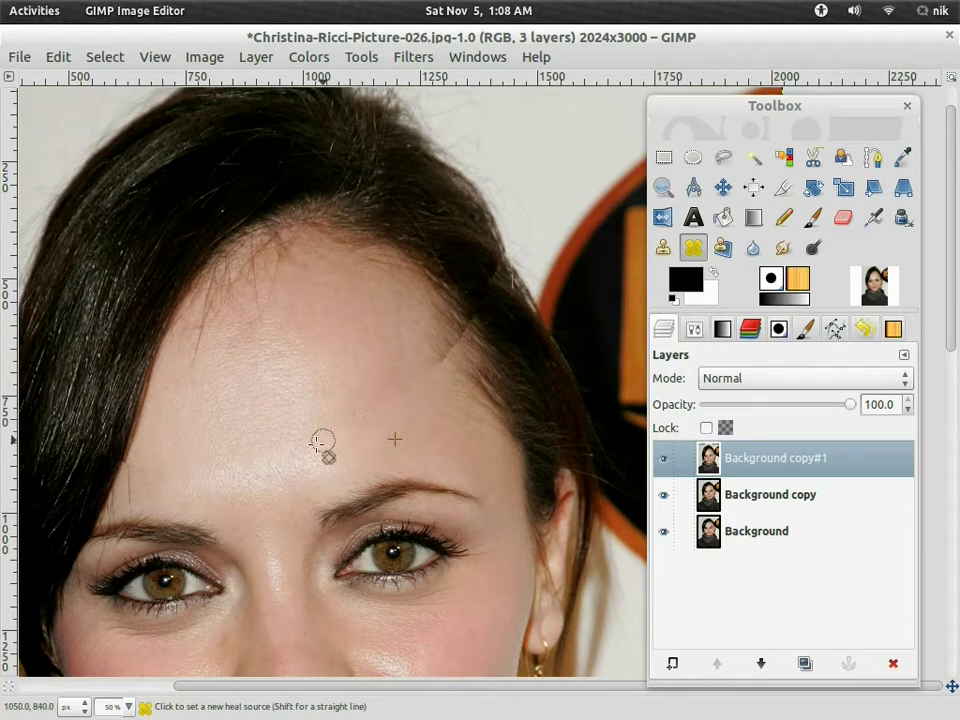
ctrl+click(301, 474)
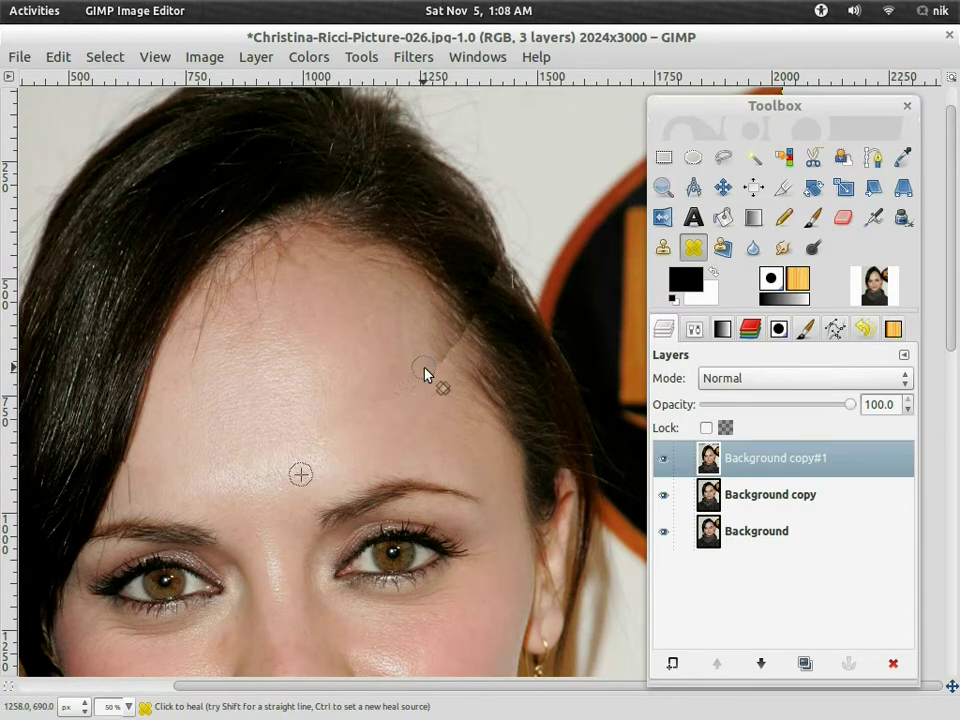
drag(361, 506, 356, 522)
Heal the sharp seam between the forehead and the temple hairline, sampling adjacent skin and hair
scroll(454, 374, up, 3)
ctrl+click(349, 338)
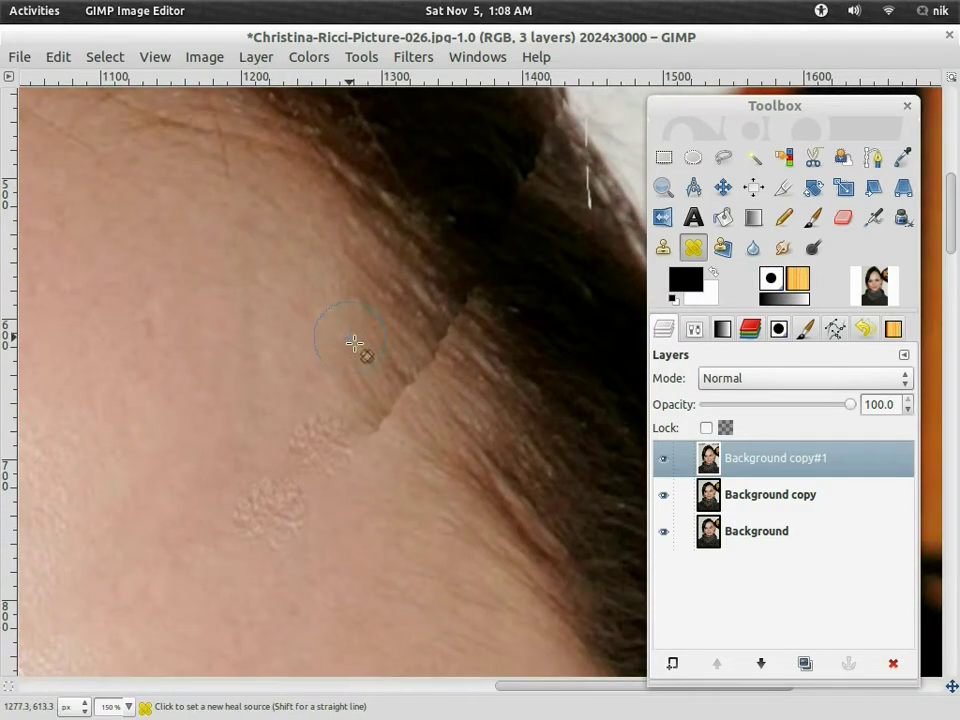
click(398, 398)
ctrl+click(523, 424)
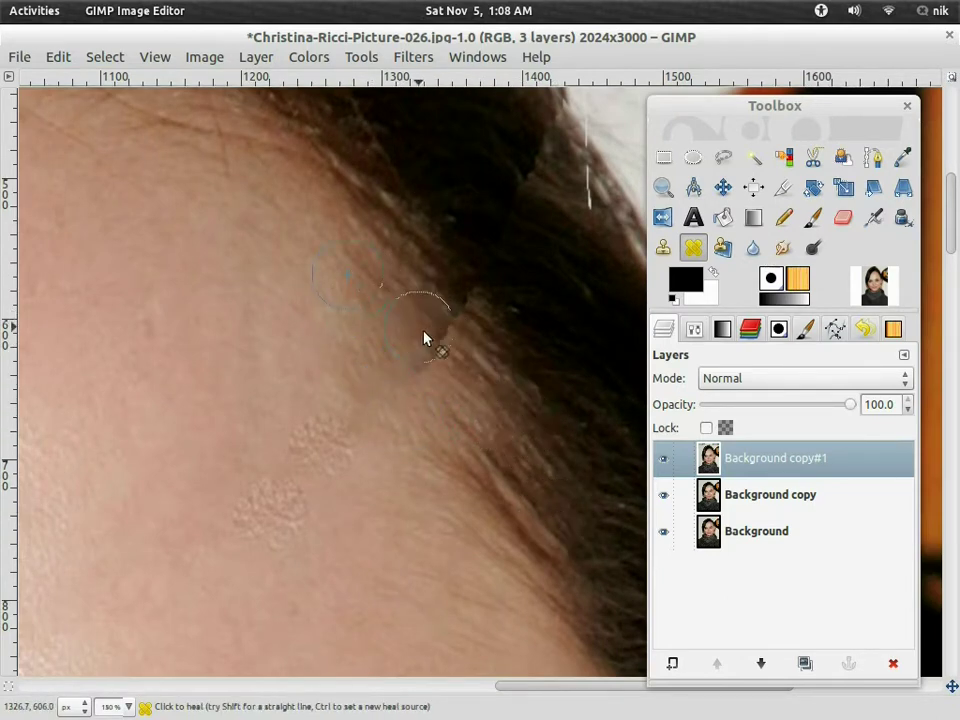
Try to heal the temple hairline seam from several hair and skin samples, and undo the unwanted strokes
ctrl+click(416, 244)
click(464, 319)
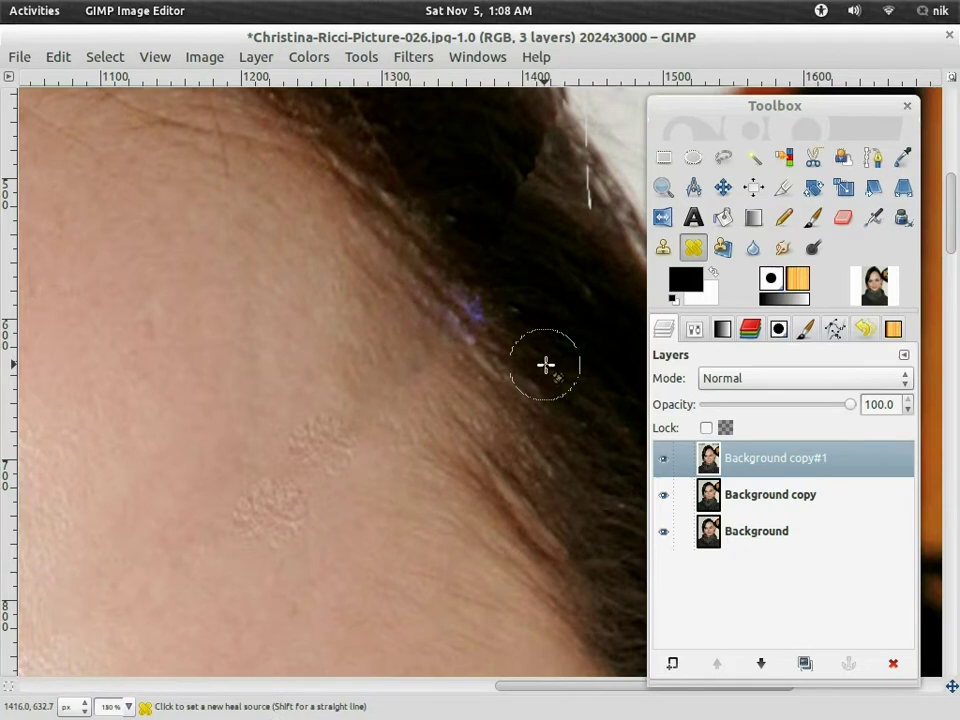
ctrl+click(545, 364)
click(468, 309)
key(ctrl+z)
key(ctrl+z)
ctrl+click(370, 264)
ctrl+click(496, 360)
click(439, 317)
key(ctrl+z)
Blend the temple hairline and heal the rough skin patches beside it, sampling smooth forehead skin and hairline texture
ctrl+click(362, 248)
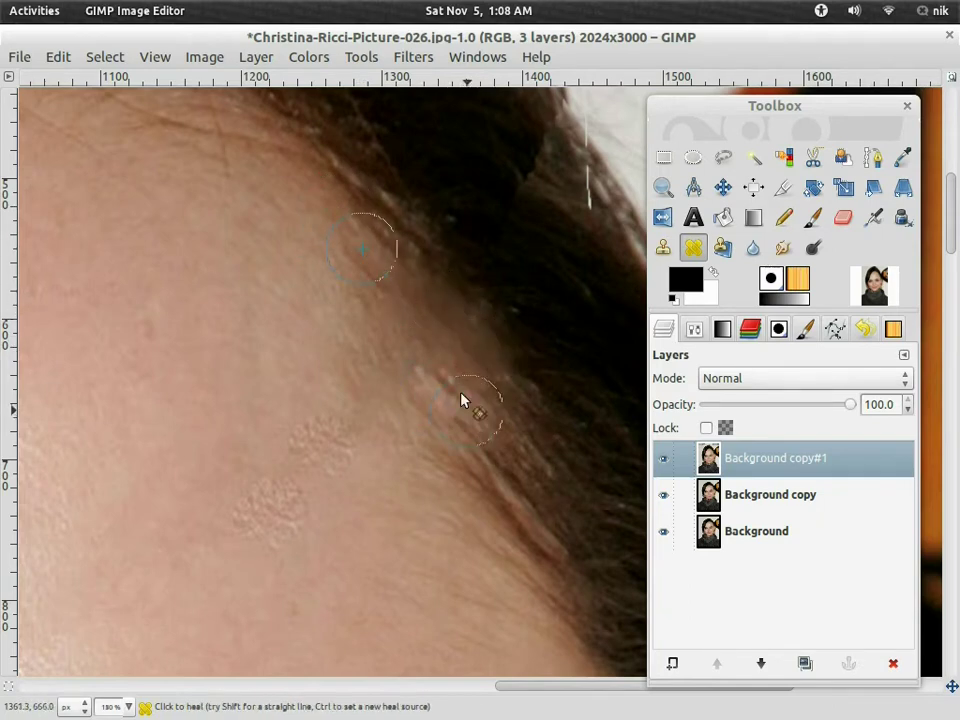
scroll(480, 355, down, 3)
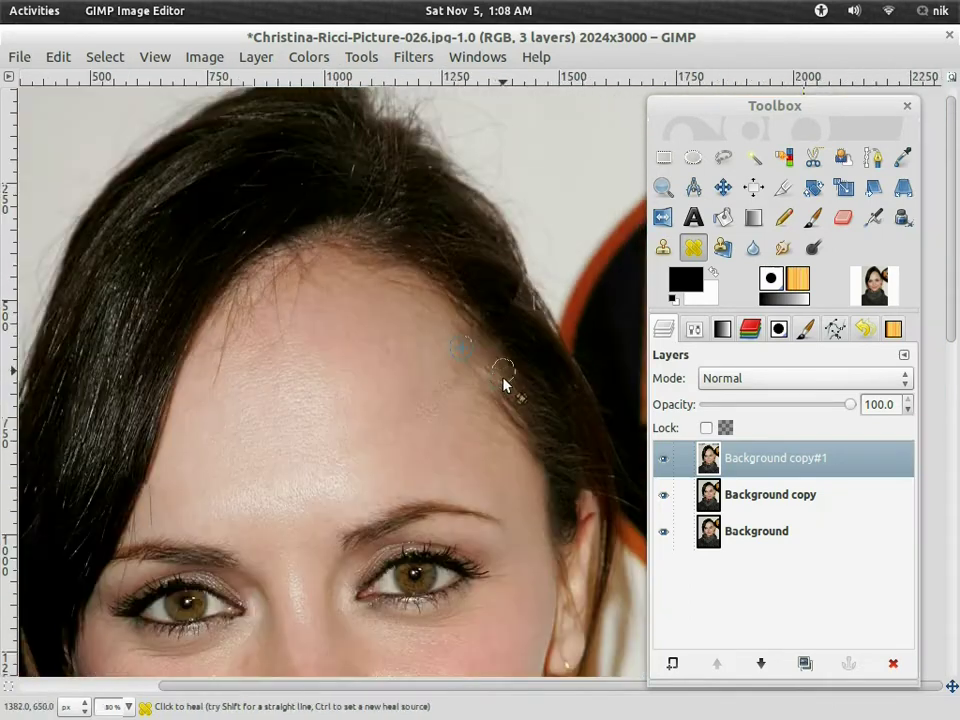
scroll(400, 380, up, 2)
scroll(390, 450, up, 3)
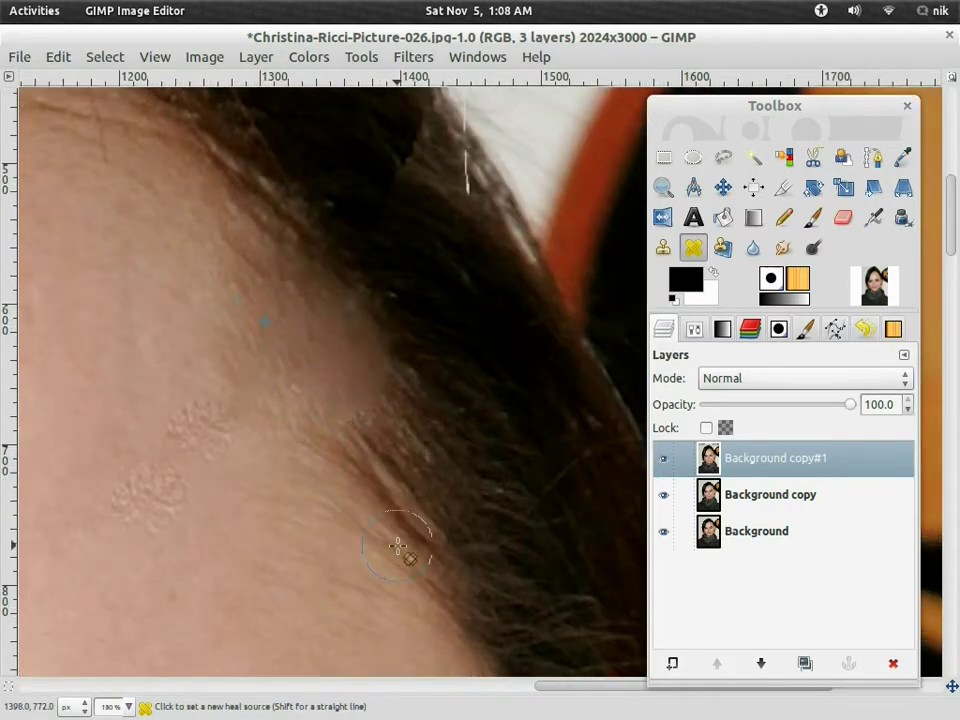
ctrl+click(199, 343)
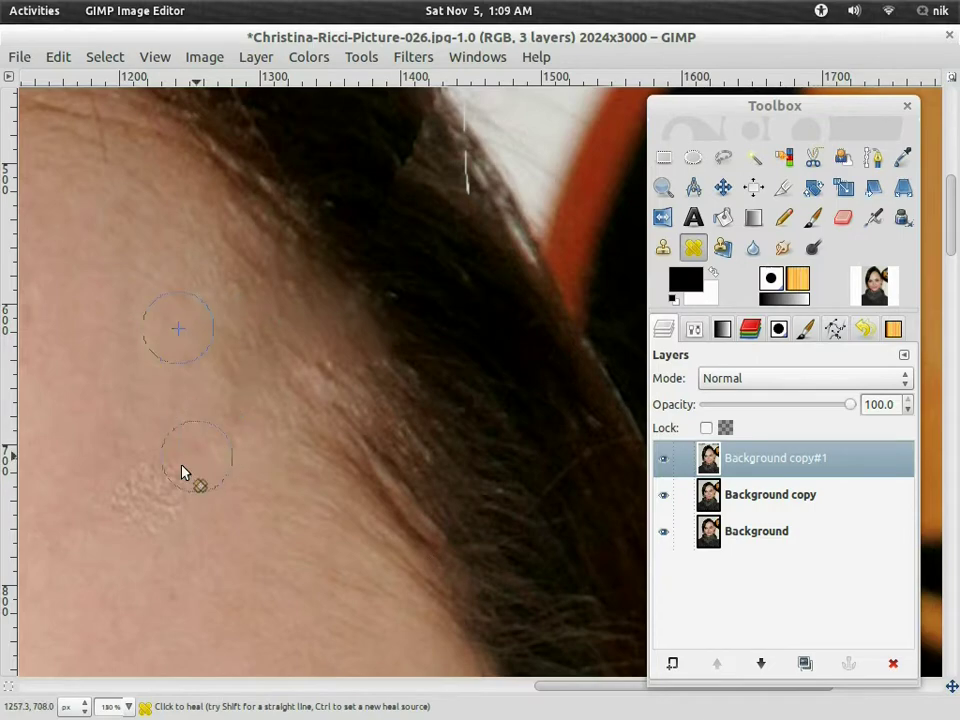
drag(149, 530, 238, 530)
ctrl+click(315, 411)
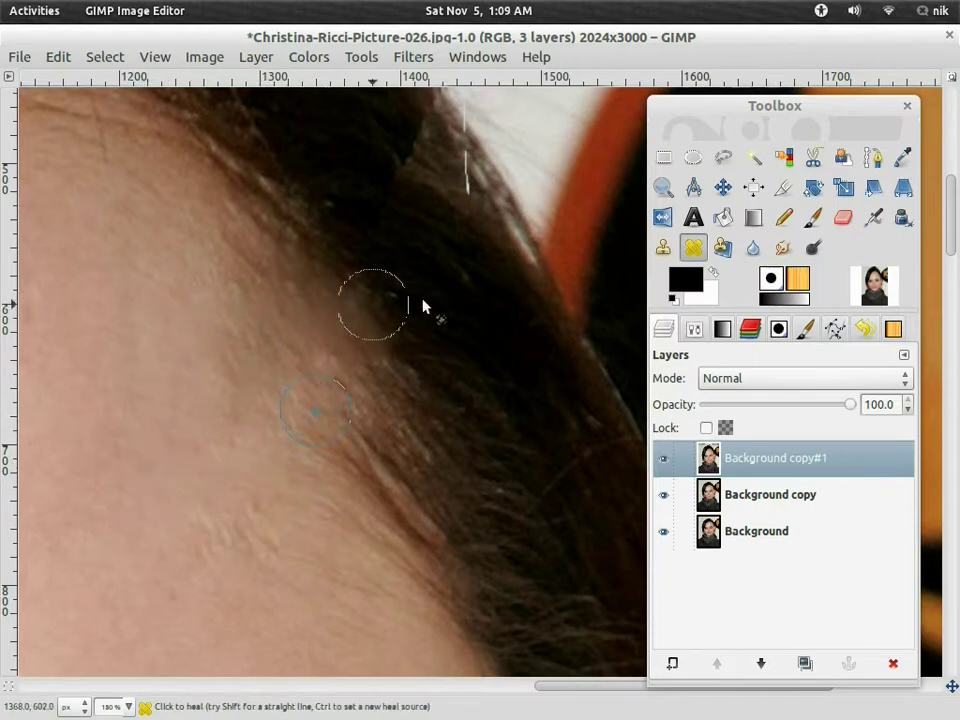
Heal the remaining light mark on the temple hairline, sampling the hair edge just below it
ctrl+scroll(422, 401, down, 4)
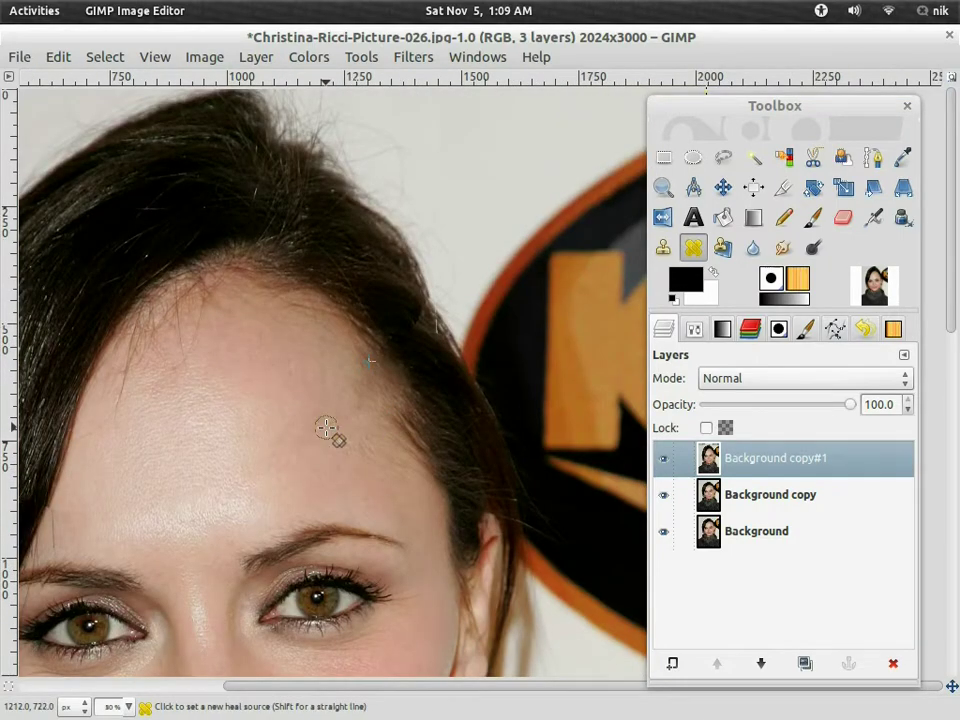
ctrl+scroll(326, 428, down, 2)
ctrl+scroll(497, 422, up, 2)
drag(574, 409, 344, 391)
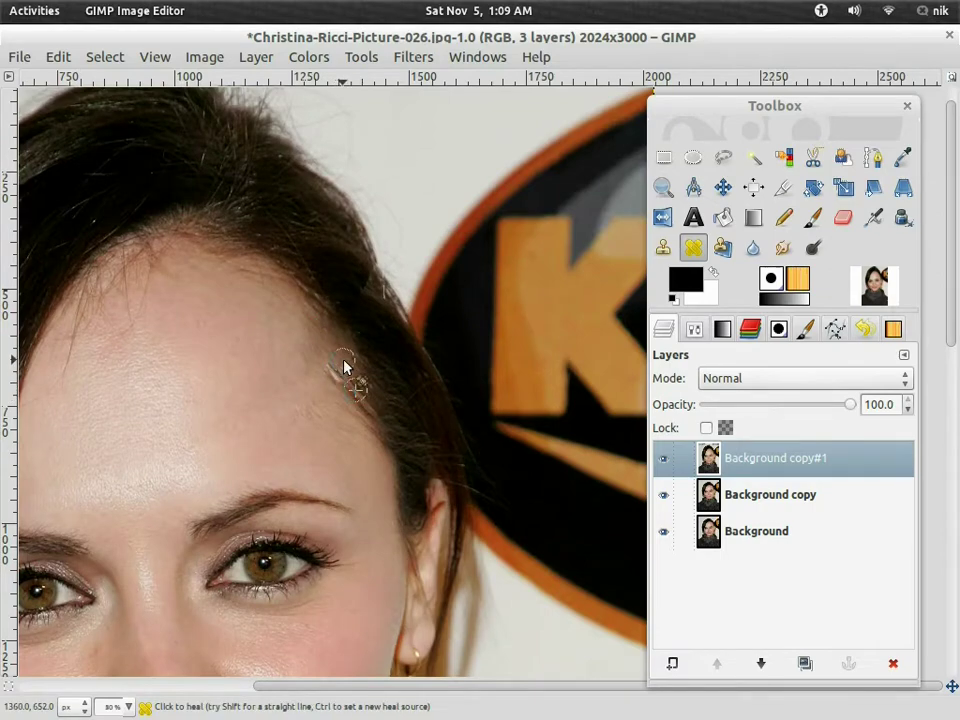
ctrl+scroll(358, 377, up, 4)
ctrl+click(403, 430)
click(326, 398)
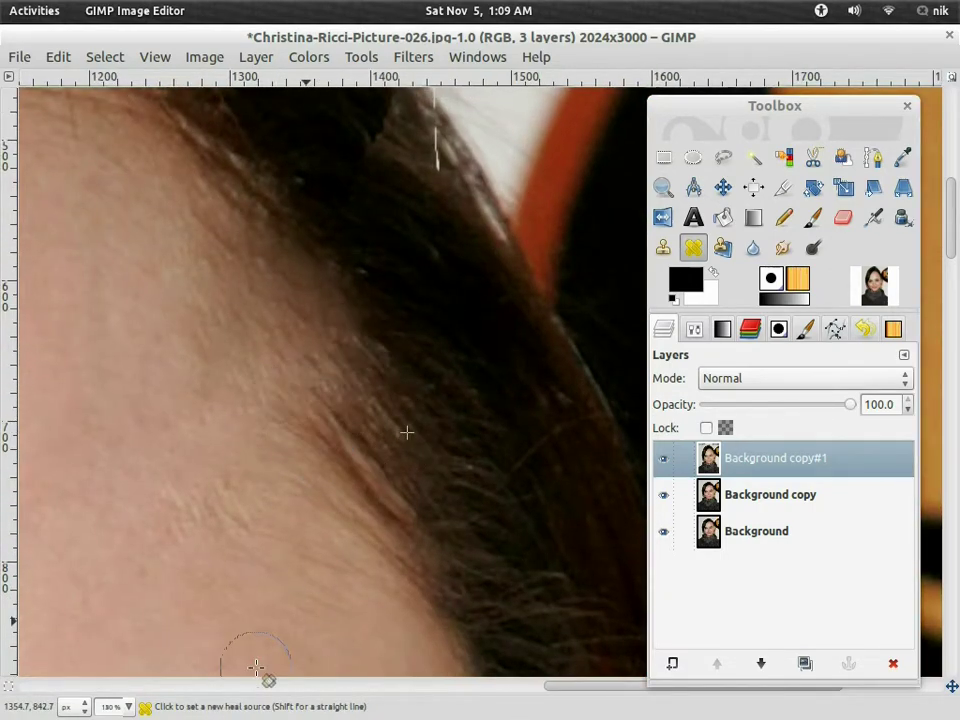
ctrl+scroll(281, 463, down, 4)
ctrl+scroll(400, 440, up, 2)
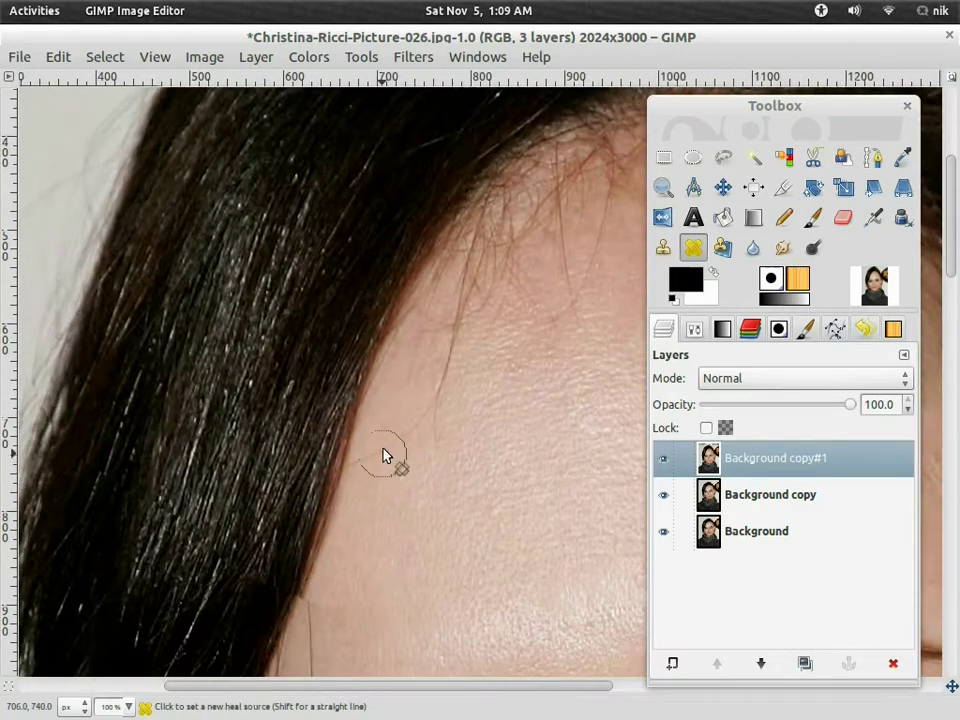
Heal the stray hair strand and its surroundings just below the temple hairline, sampling the clean forehead skin beside it
ctrl+scroll(383, 455, down, 2)
ctrl+scroll(300, 370, up, 2)
scroll(302, 422, down, 2)
drag(296, 462, 238, 369)
ctrl+scroll(362, 408, up, 3)
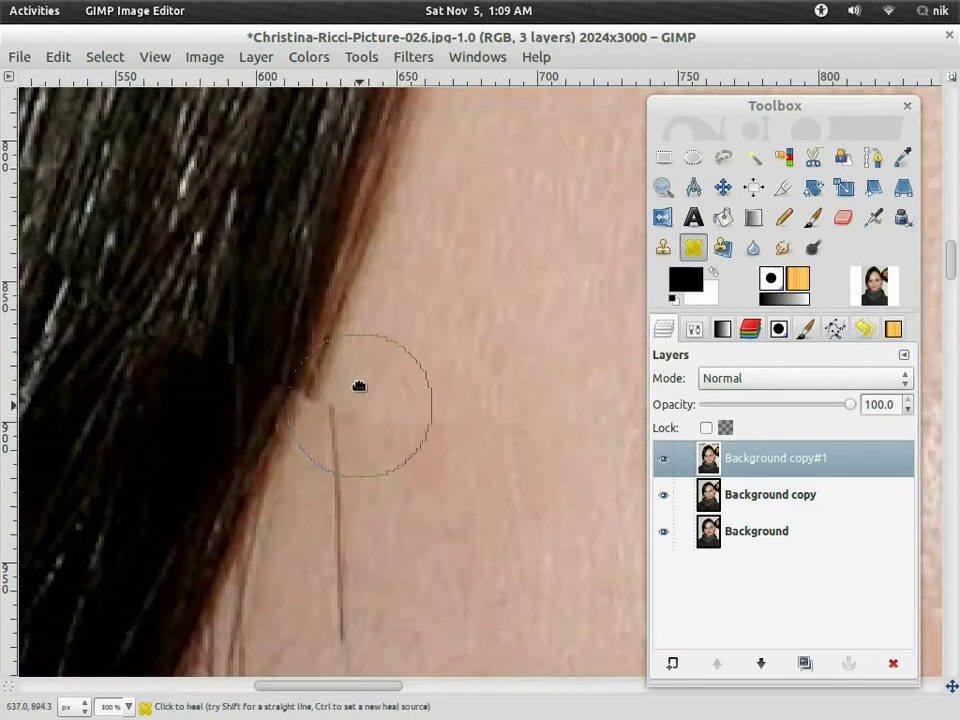
drag(359, 386, 359, 360)
ctrl+click(455, 542)
click(345, 546)
click(351, 450)
click(350, 414)
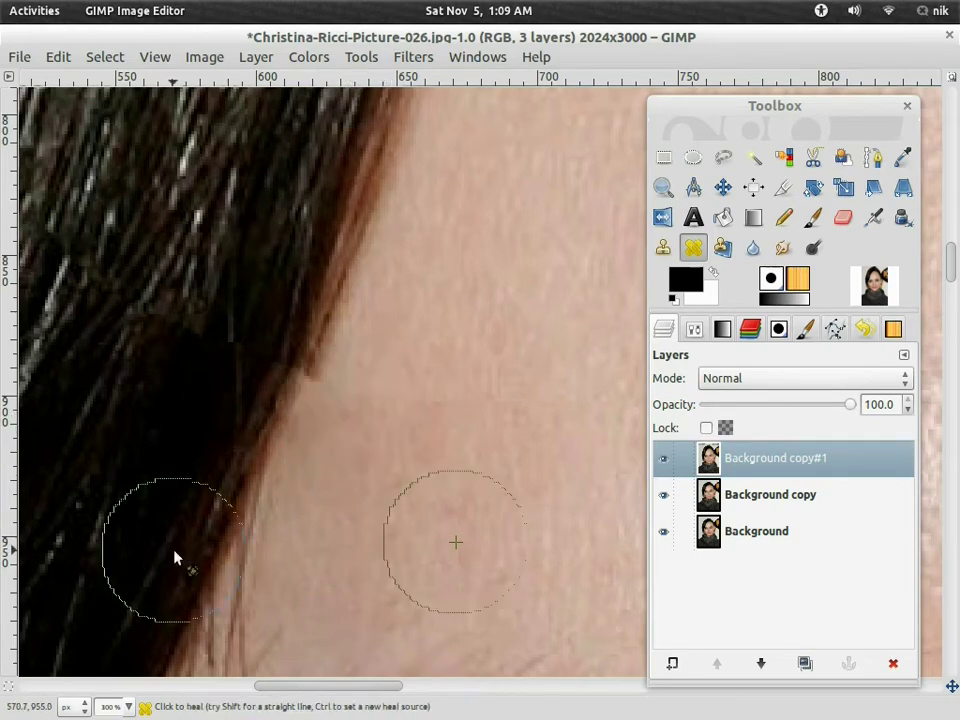
Smudge the jagged notch where the temple hair meets the forehead skin to smooth the hairline edge
ctrl+scroll(175, 558, down, 3)
click(783, 247)
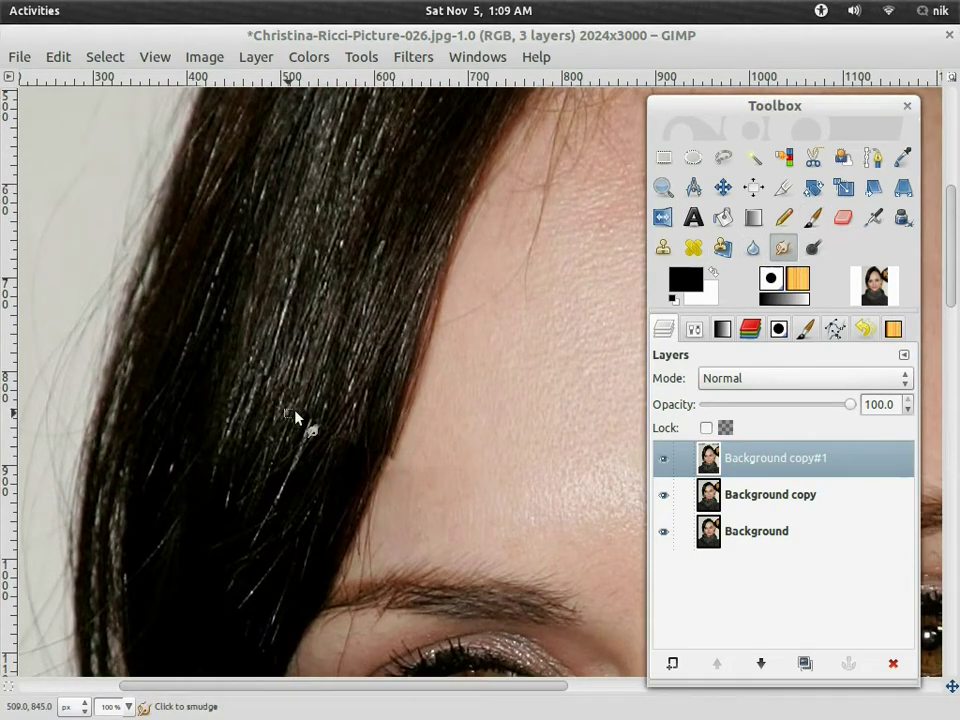
scroll(295, 415, down, 1)
ctrl+scroll(424, 392, down, 2)
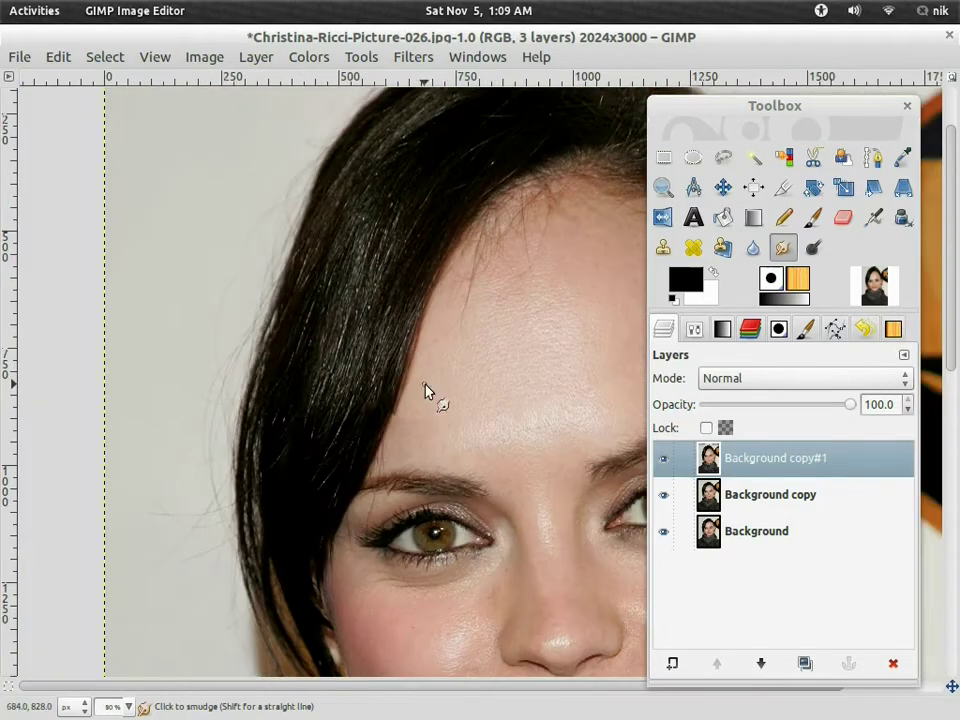
ctrl+scroll(395, 390, up, 6)
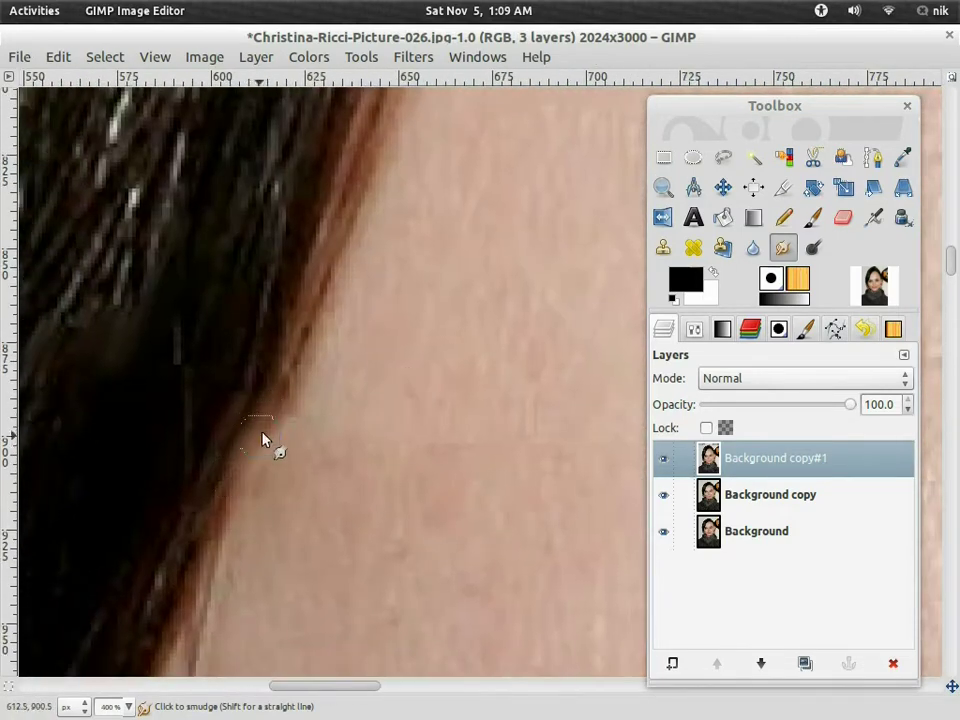
ctrl+scroll(284, 427, down, 5)
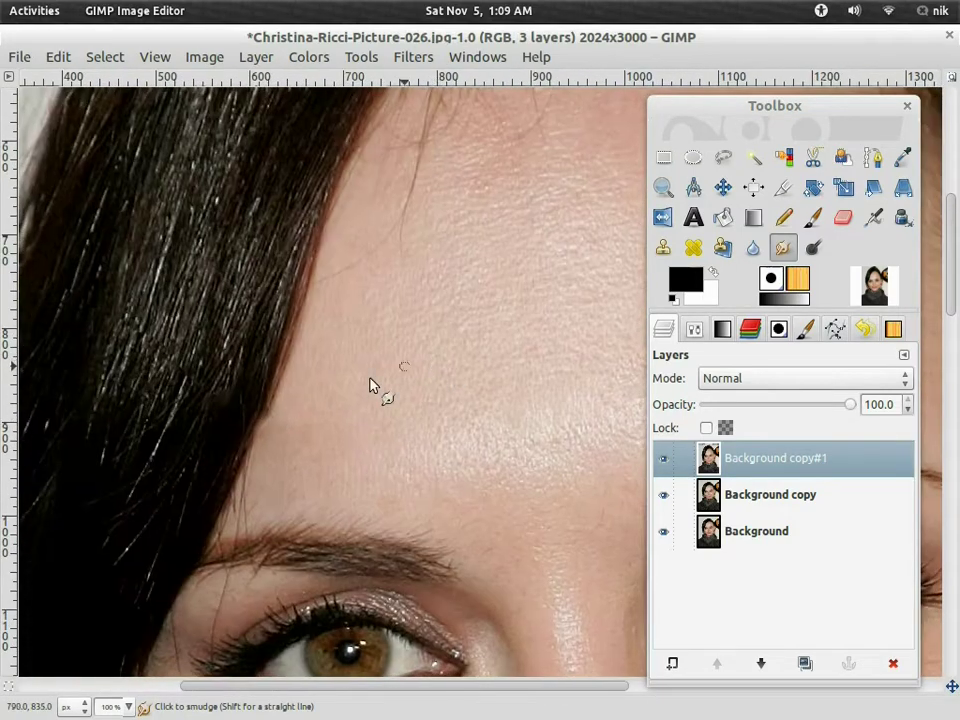
ctrl+scroll(318, 390, up, 5)
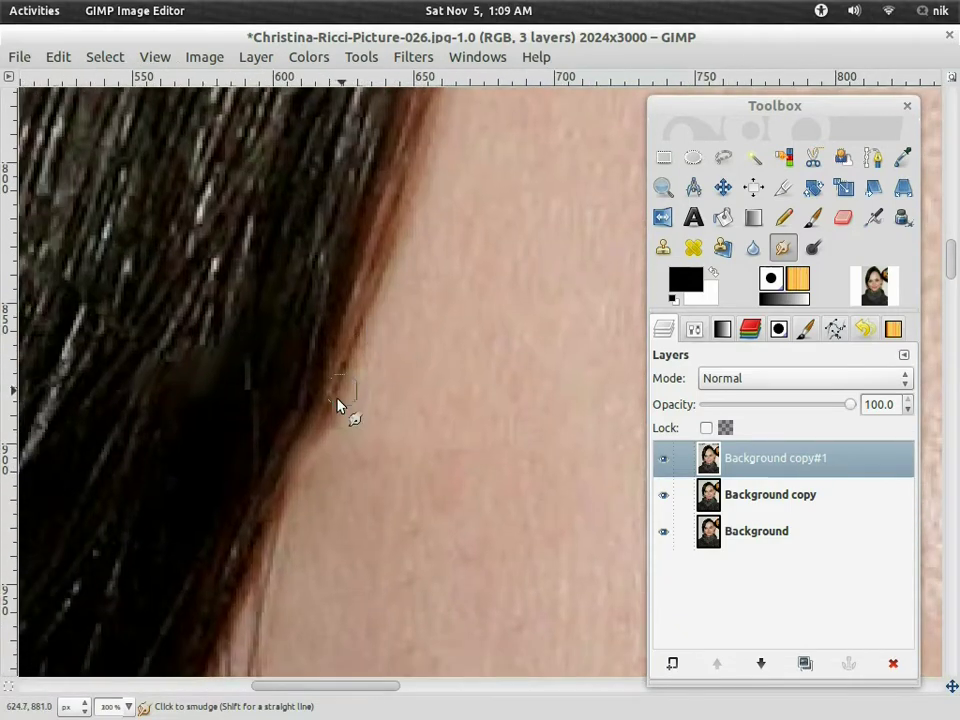
Heal the smudged hairline edge with a smaller brush, sampling the adjacent hair edge
click(693, 247)
ctrl+click(283, 377)
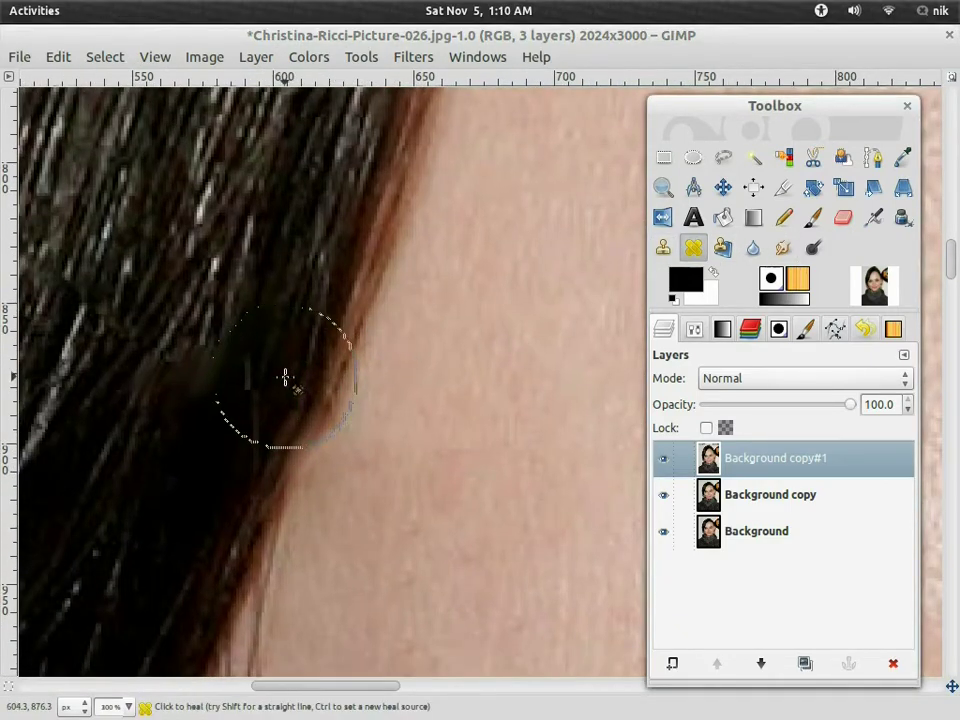
key(bracketleft)
key(bracketleft)
key(bracketleft)
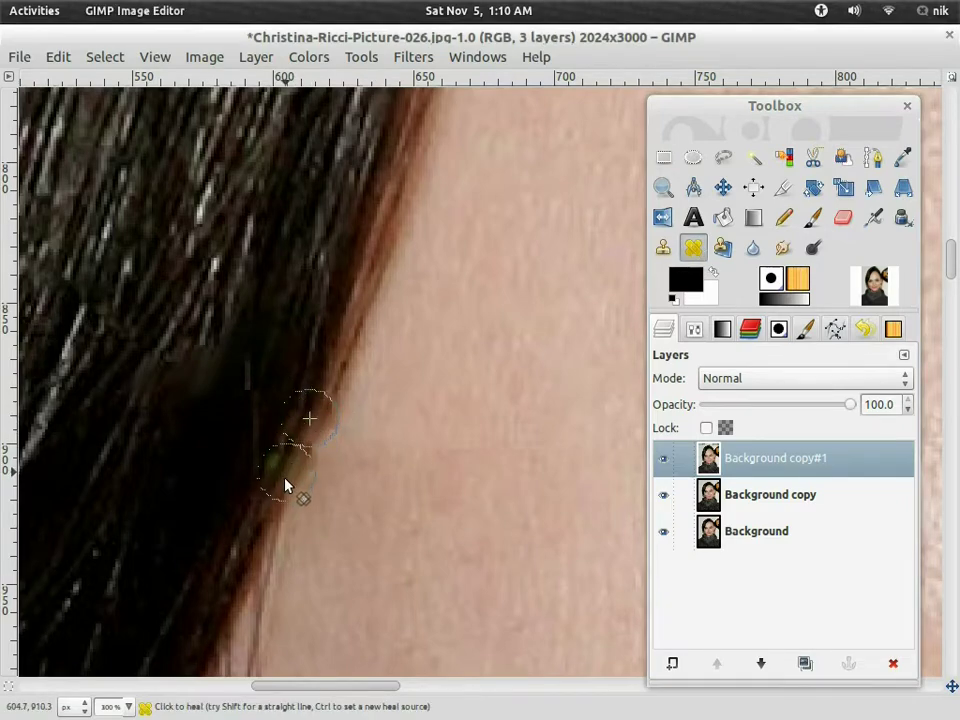
Add the COW-48-33-Scar1.jpg photo from The Ricci folder as a new layer on top of the portrait
ctrl+scroll(368, 462, down, 4)
ctrl+scroll(484, 380, down, 3)
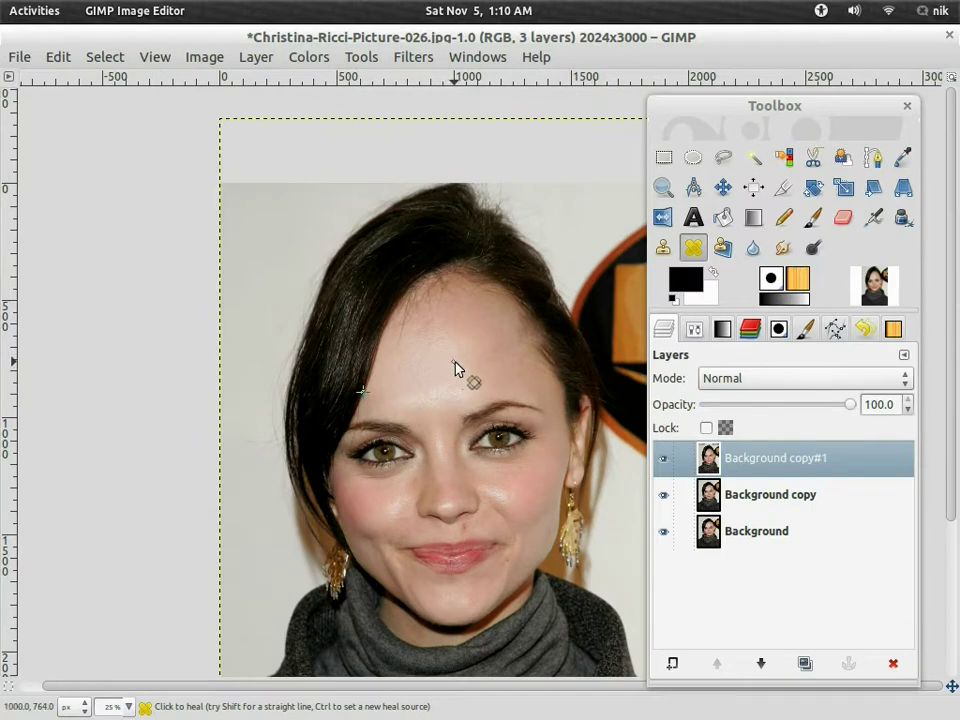
drag(455, 370, 408, 318)
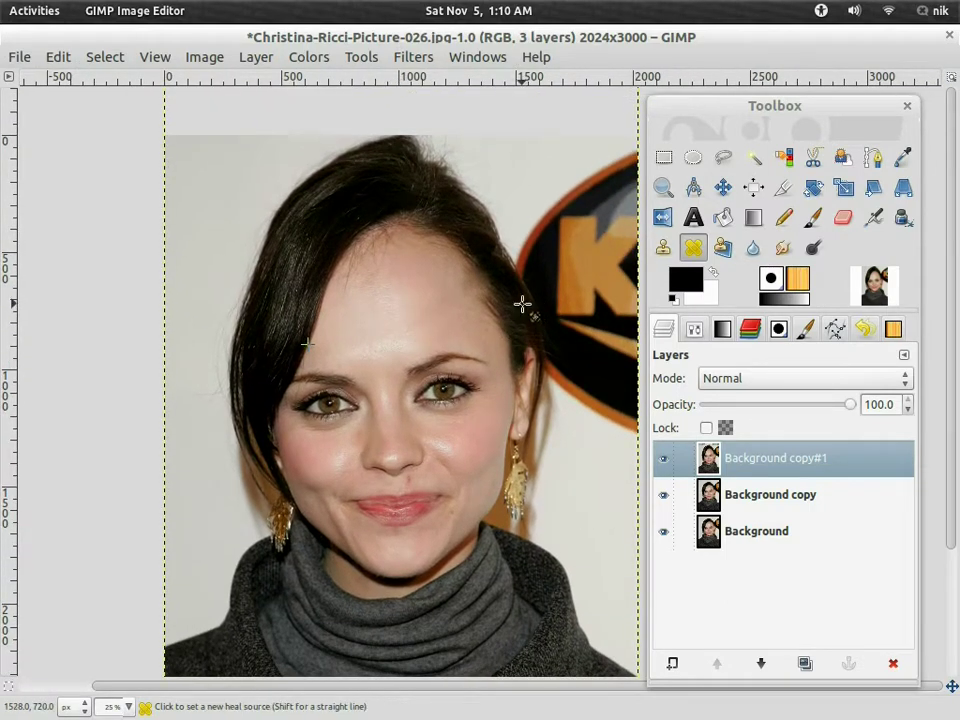
ctrl+scroll(525, 318, down, 1)
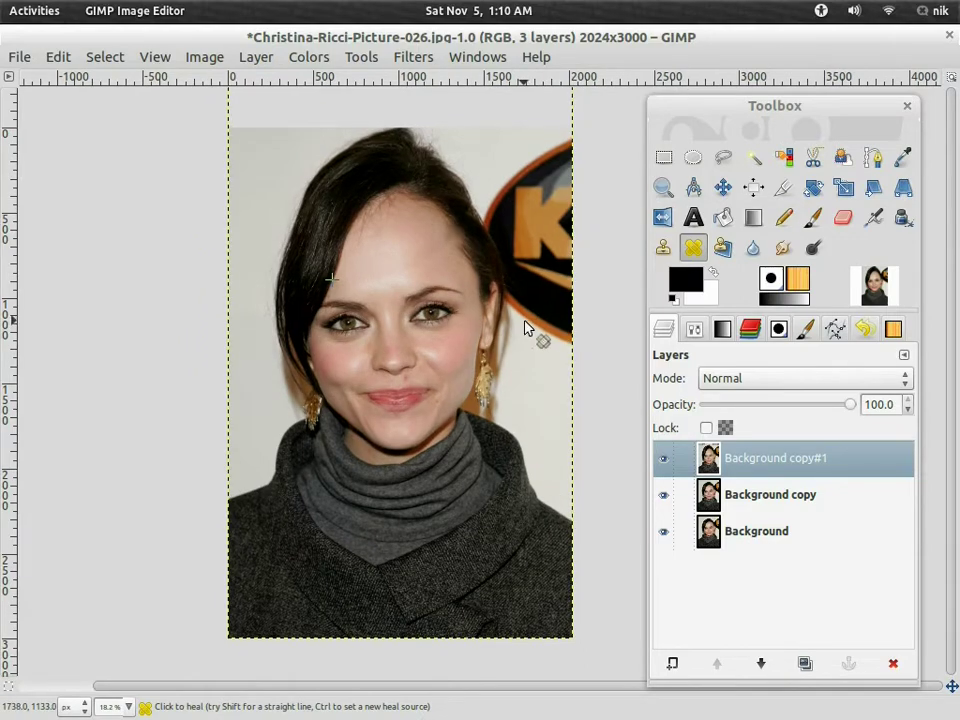
mouse_move(56, 28)
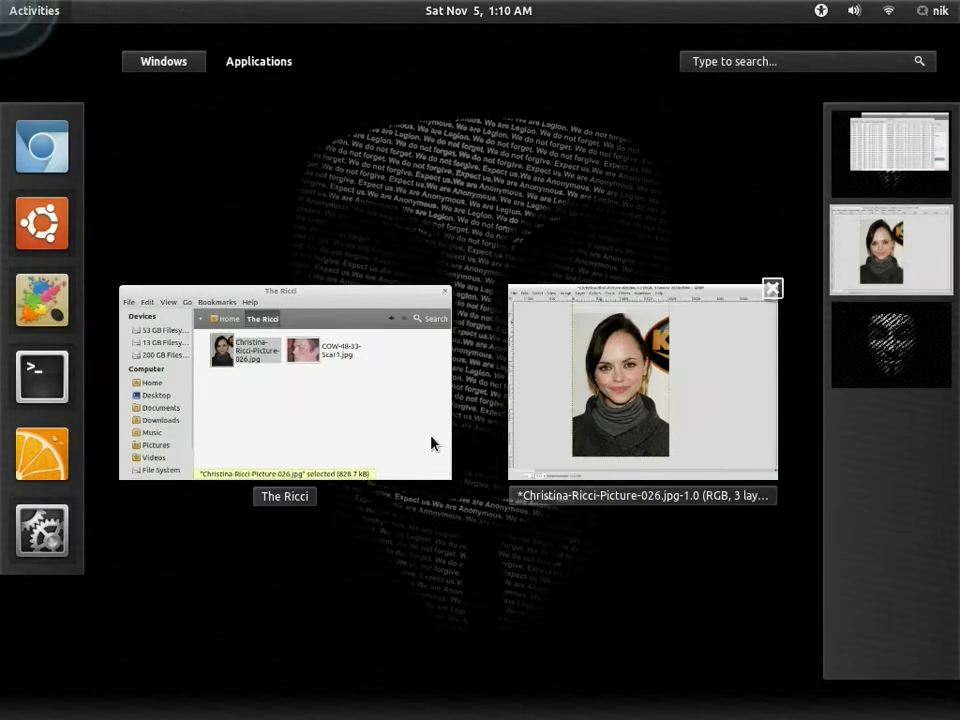
click(332, 403)
drag(335, 246, 388, 538)
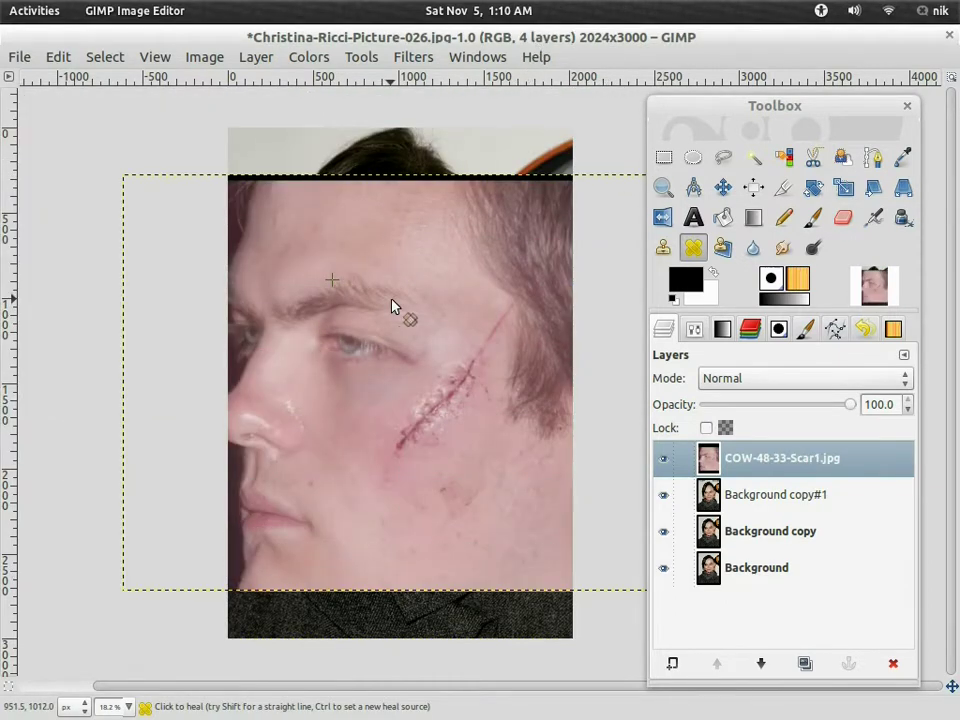
Scale the scar photo layer down to less than half its height and move it over the portrait's forehead
click(843, 195)
drag(476, 328, 387, 412)
drag(199, 389, 165, 452)
click(318, 201)
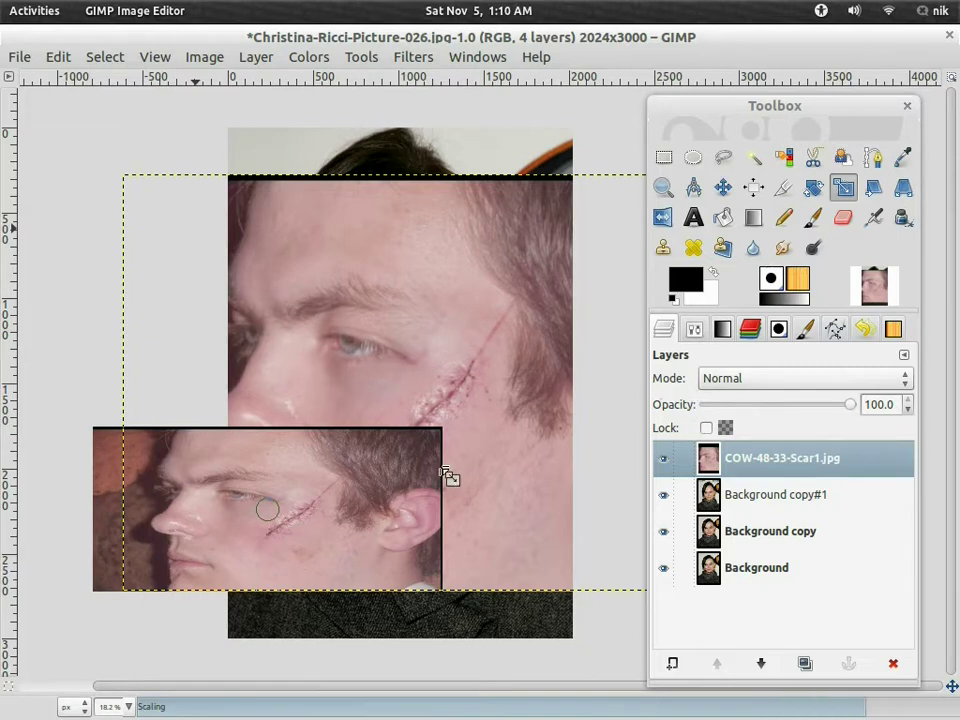
click(722, 187)
drag(292, 517, 400, 234)
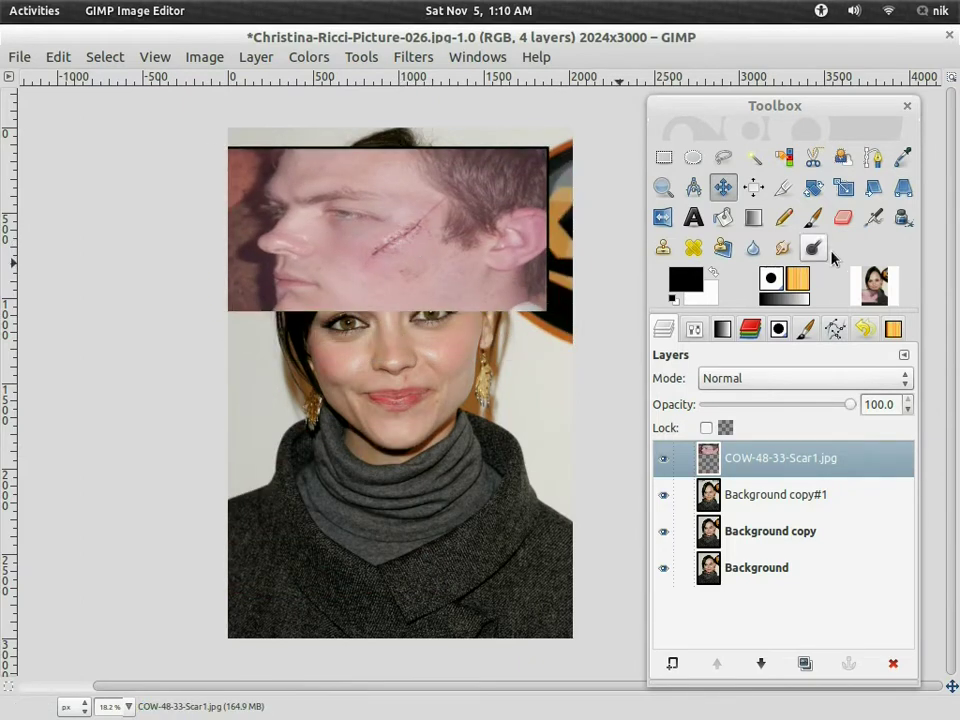
Rotate the scar photo layer by 33.58 degrees so the scar lies nearly horizontal
click(813, 190)
drag(521, 274, 421, 300)
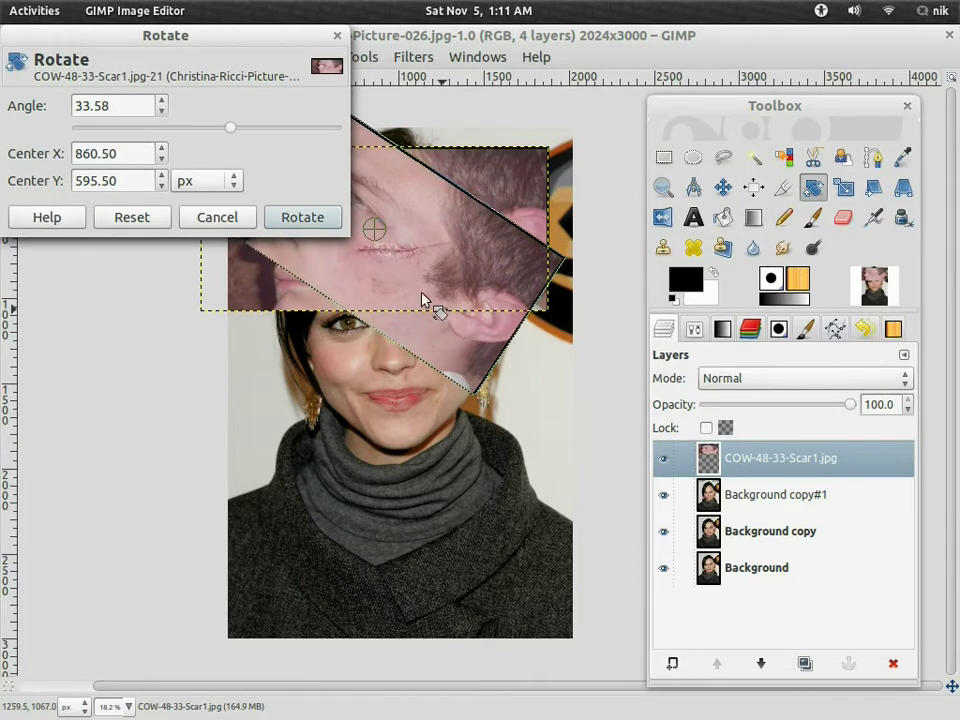
click(300, 216)
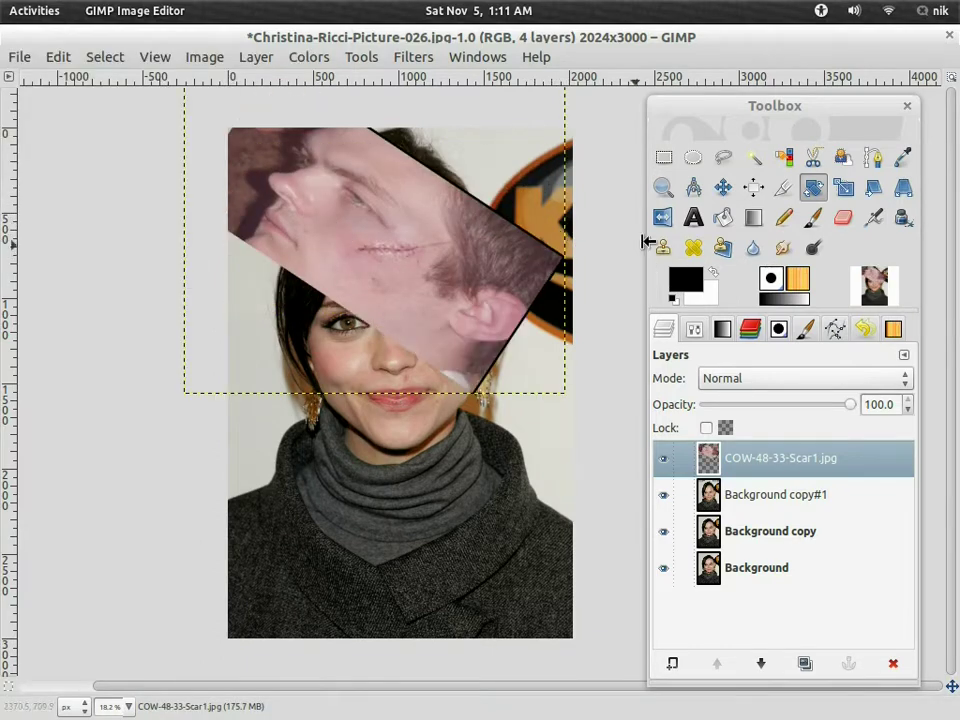
Outline the stitched scar closely with a freehand selection, from its dark end to the hairline
click(723, 157)
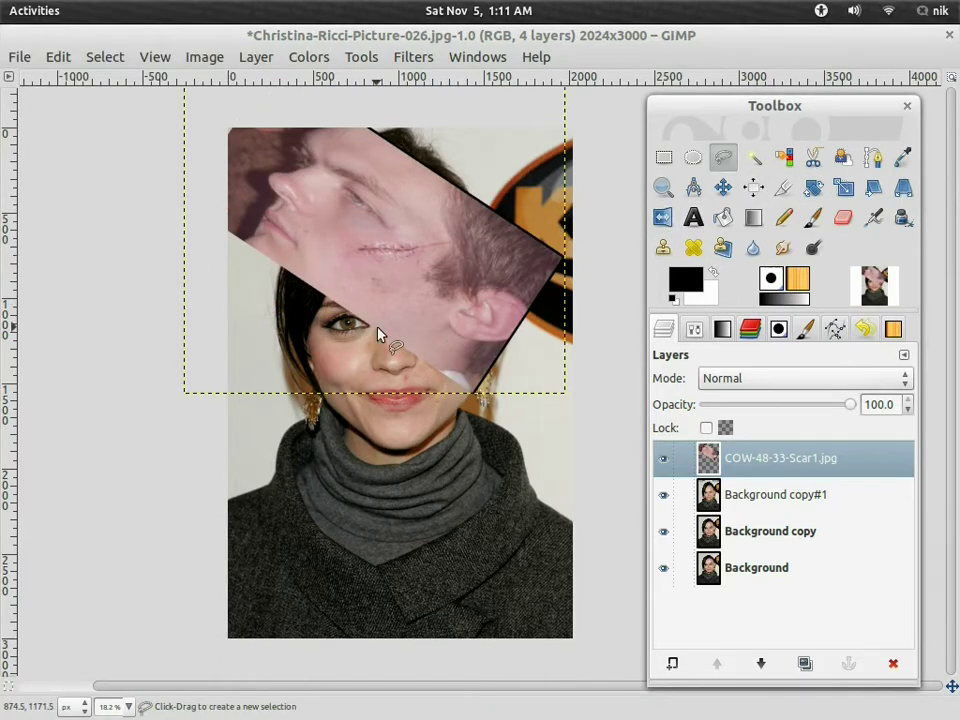
ctrl+scroll(362, 318, up, 3)
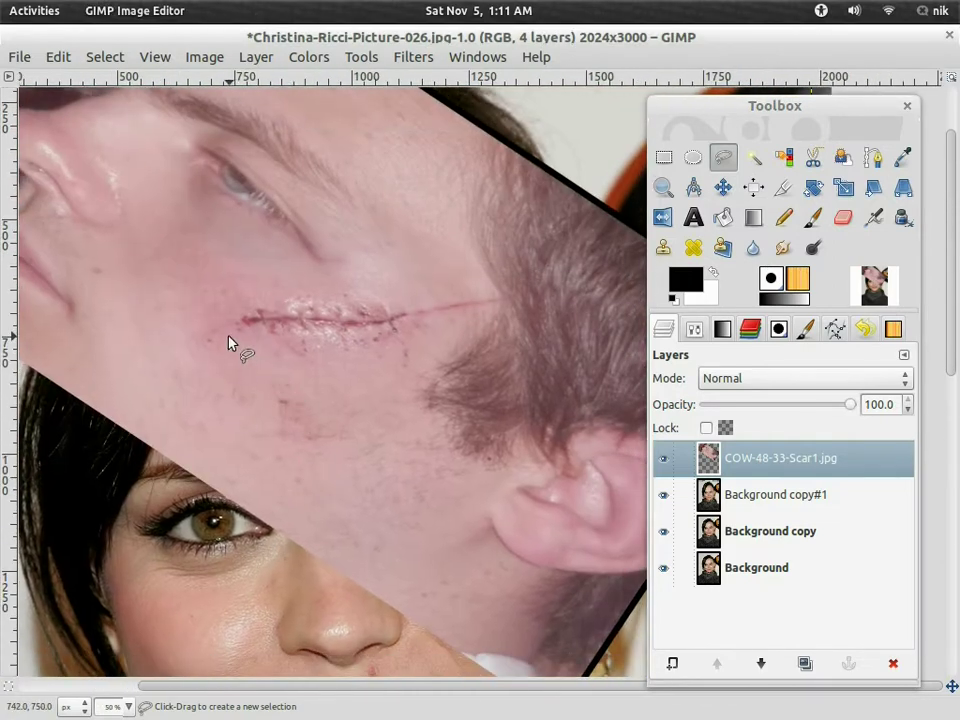
drag(208, 348, 277, 338)
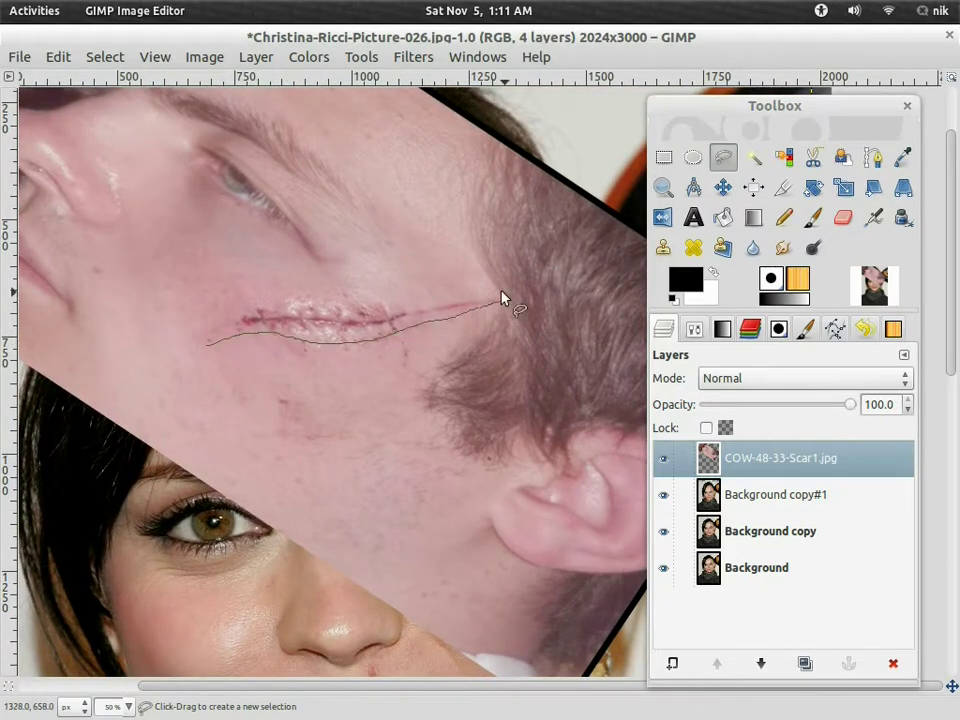
drag(212, 331, 205, 347)
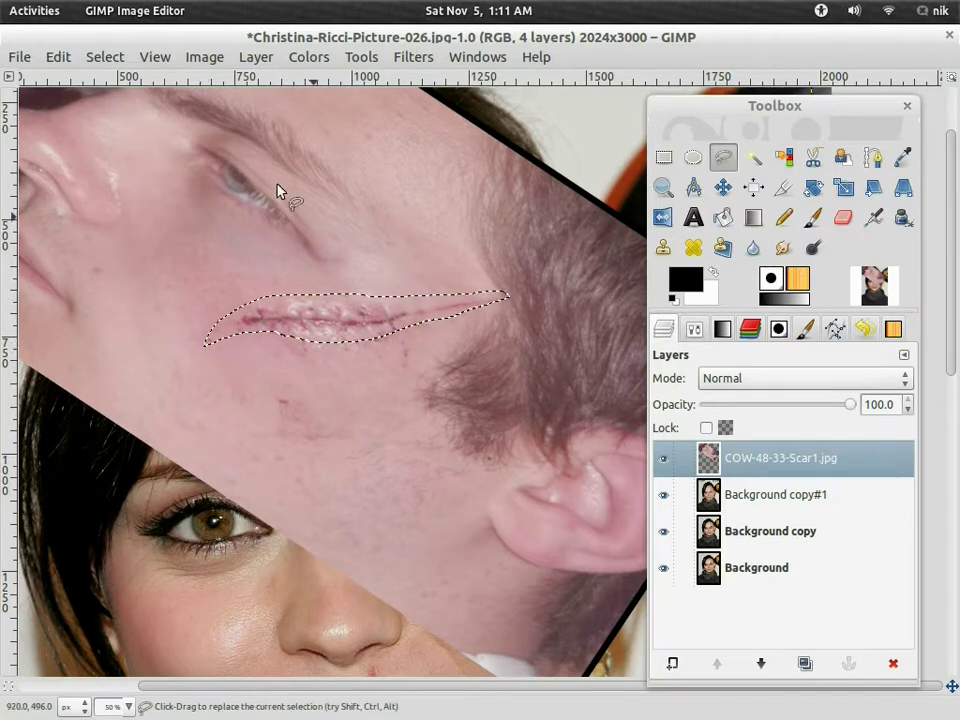
Delete everything outside the scar outline on the scar layer and clear the selection
click(96, 58)
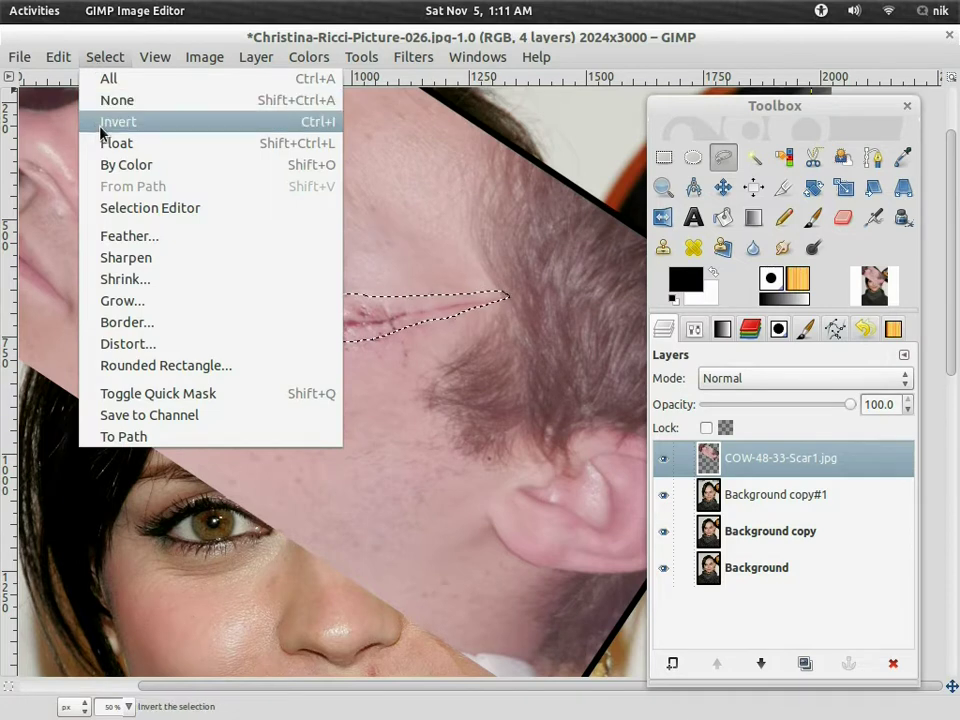
click(101, 131)
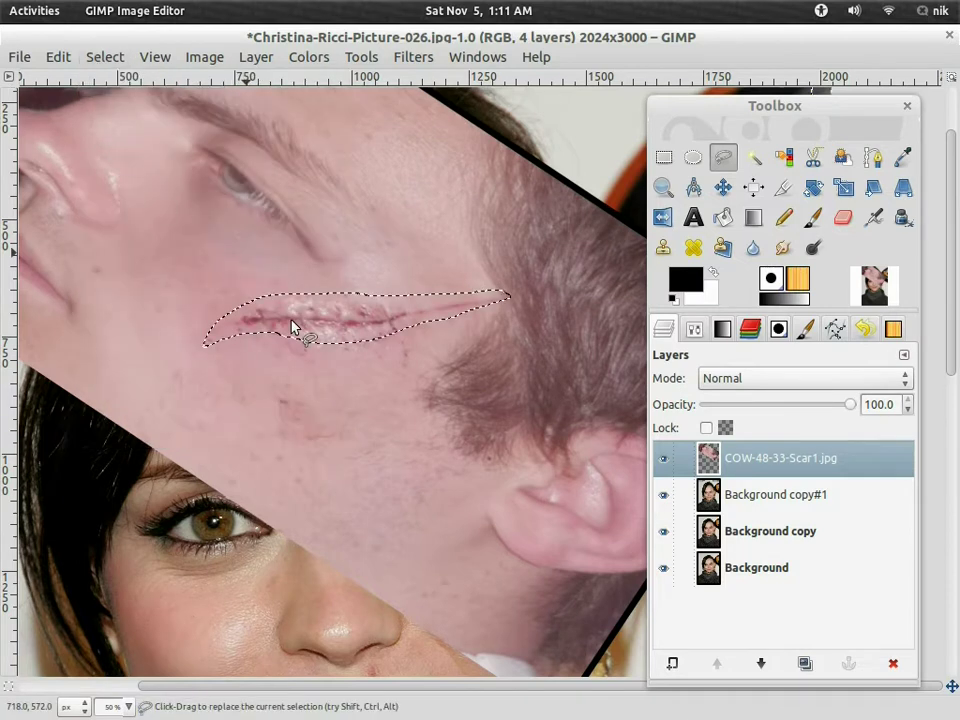
right_click(757, 476)
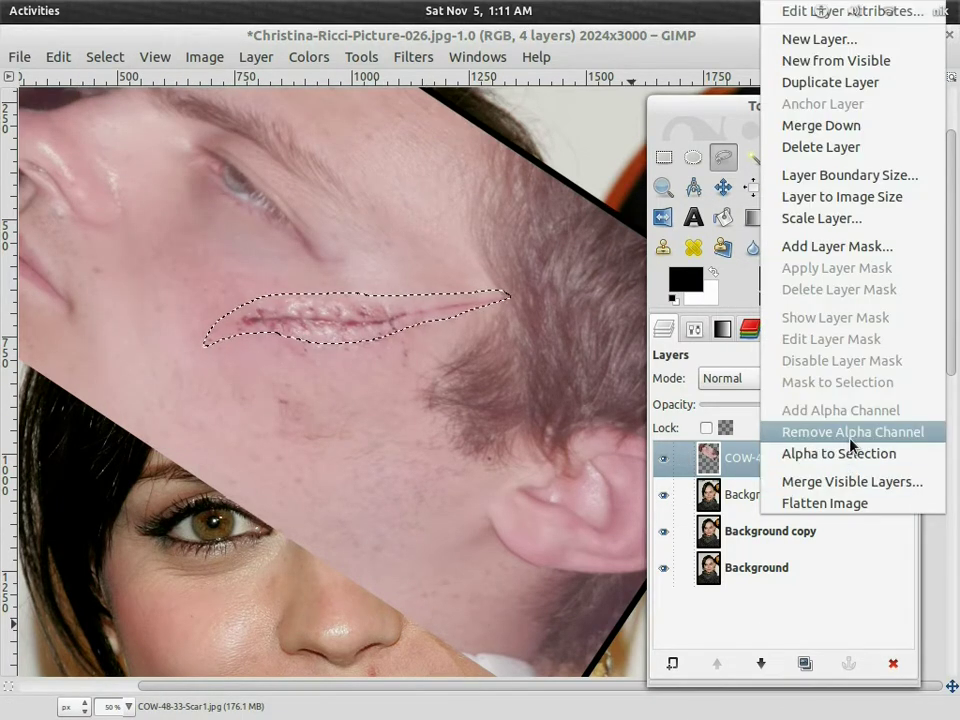
click(473, 489)
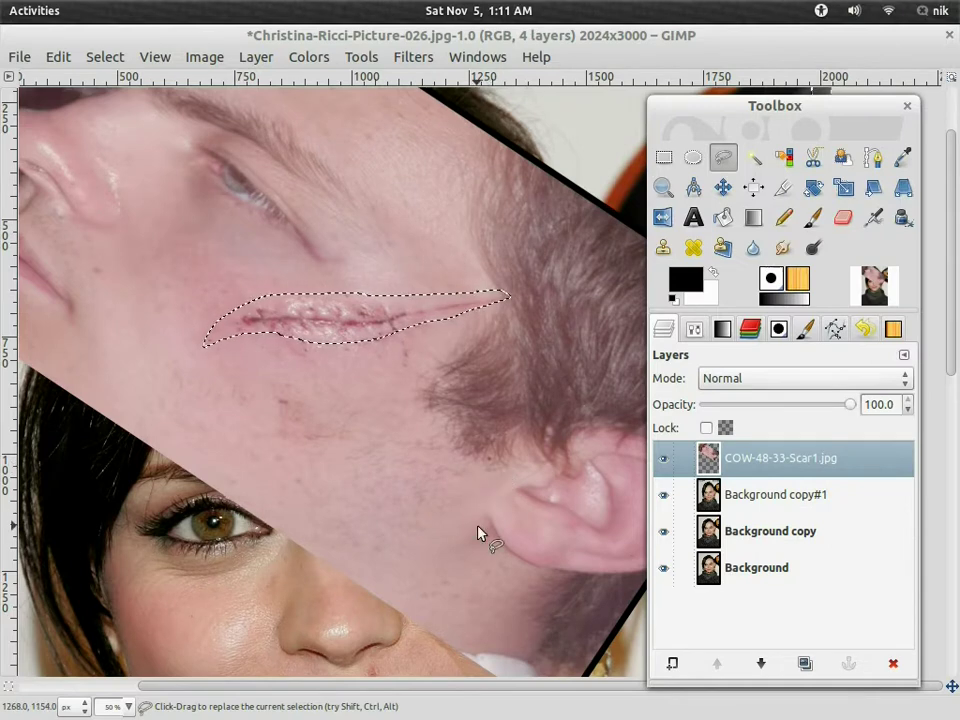
key(ctrl+i)
key(Delete)
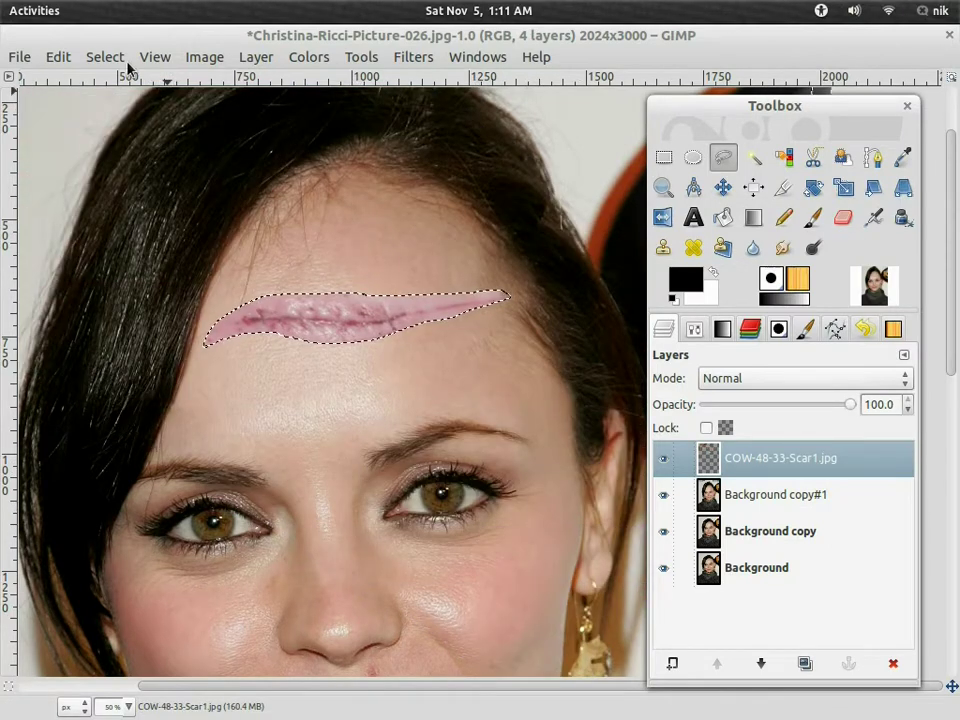
click(104, 57)
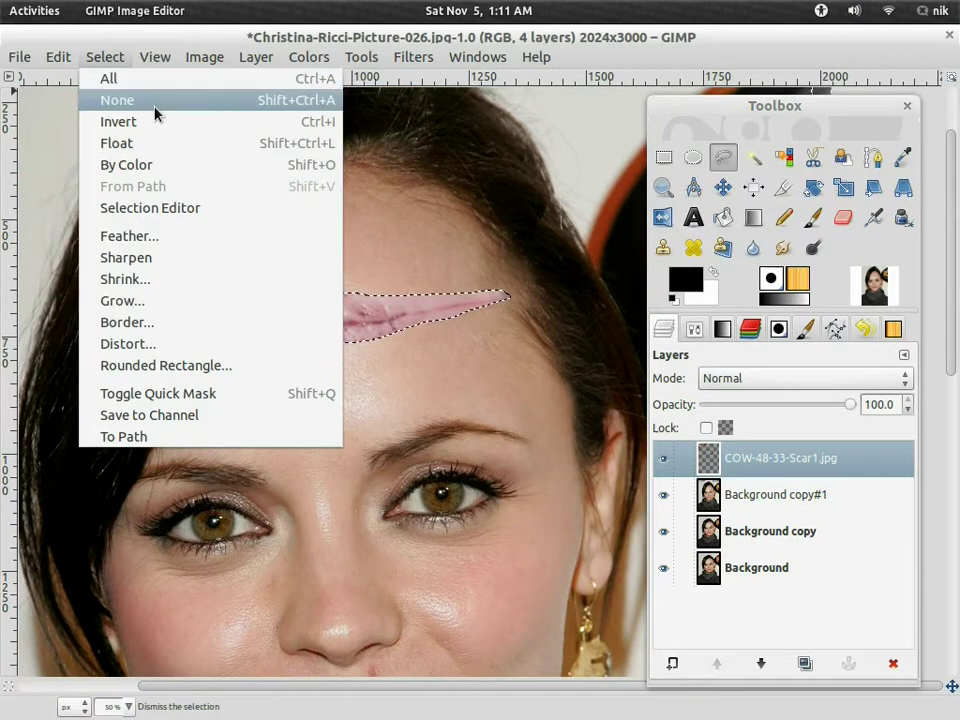
click(156, 101)
Move the cut-out scar from the forehead to just below the eye beside the visible ear
scroll(381, 293, down, 2)
drag(488, 306, 332, 316)
key(m)
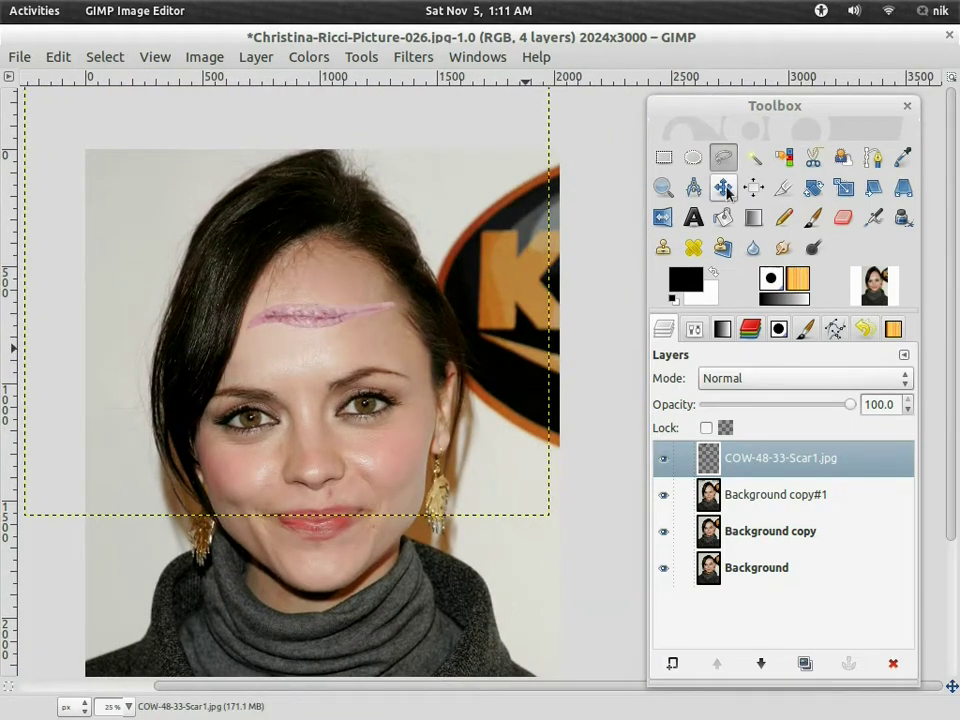
drag(281, 326, 376, 418)
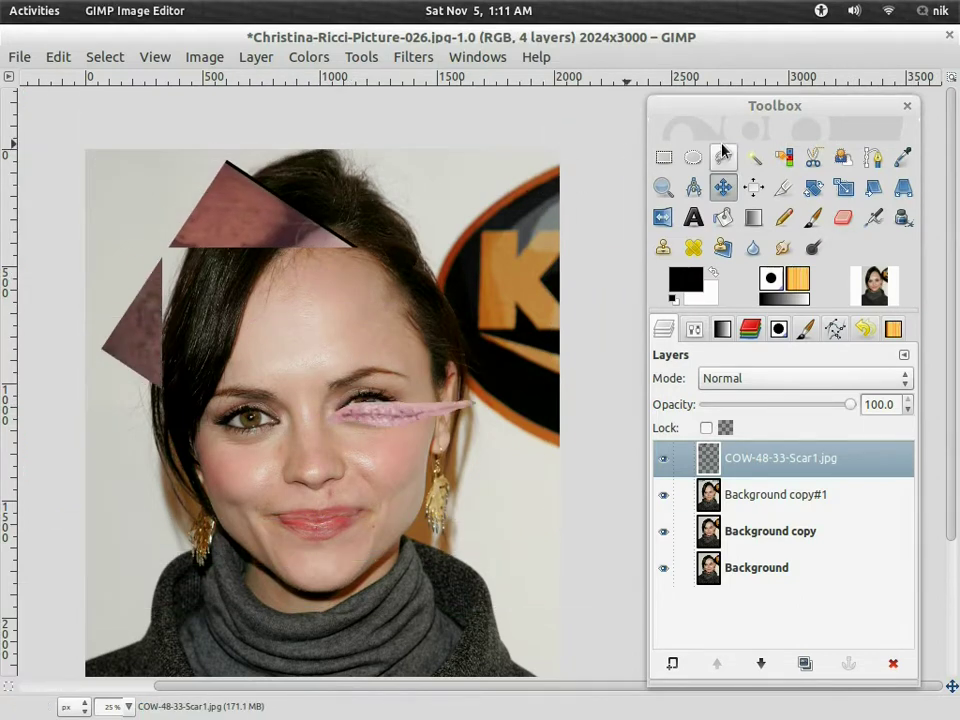
Select the leftover corner fragments of the scar photo around the hair with a freehand outline and delete them
click(727, 165)
drag(222, 138, 389, 212)
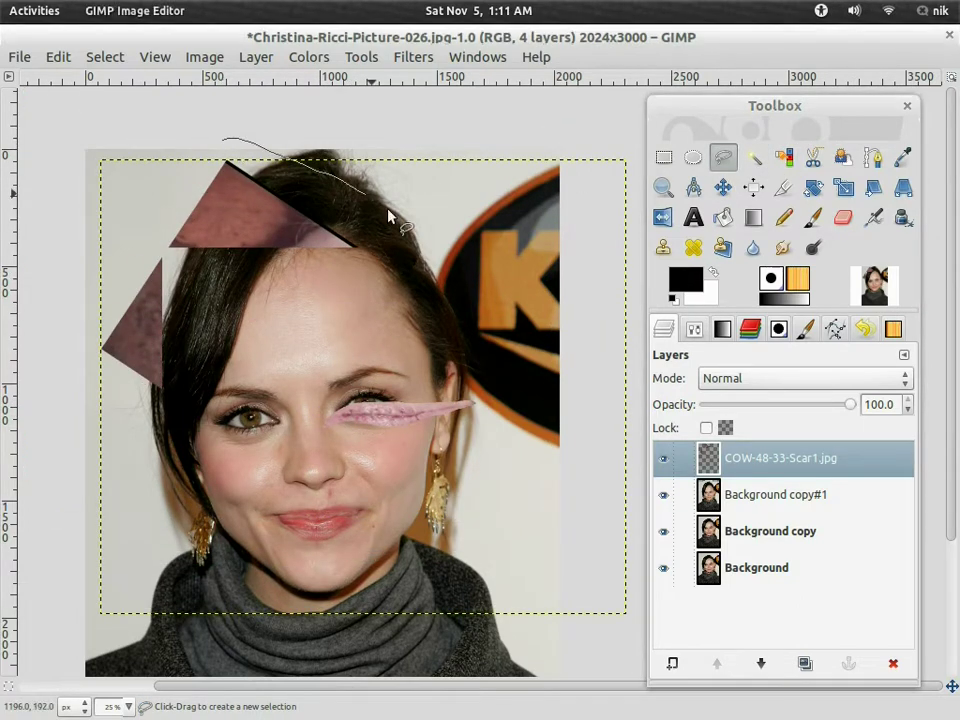
mouse_move(247, 368)
mouse_down()
mouse_move(47, 400)
mouse_move(137, 203)
mouse_up()
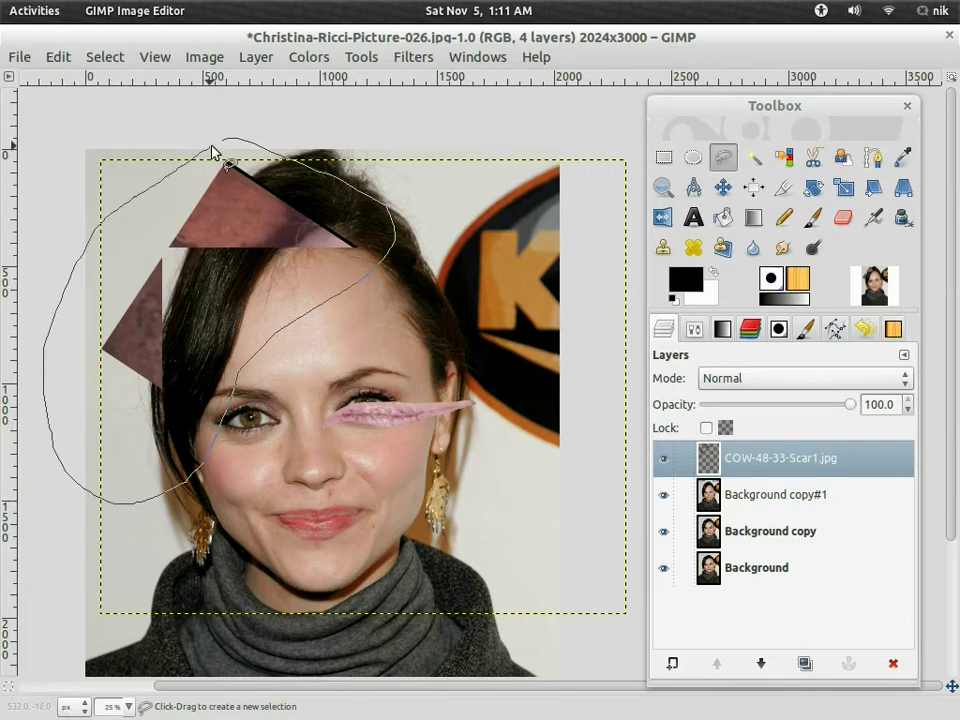
double_click(144, 306)
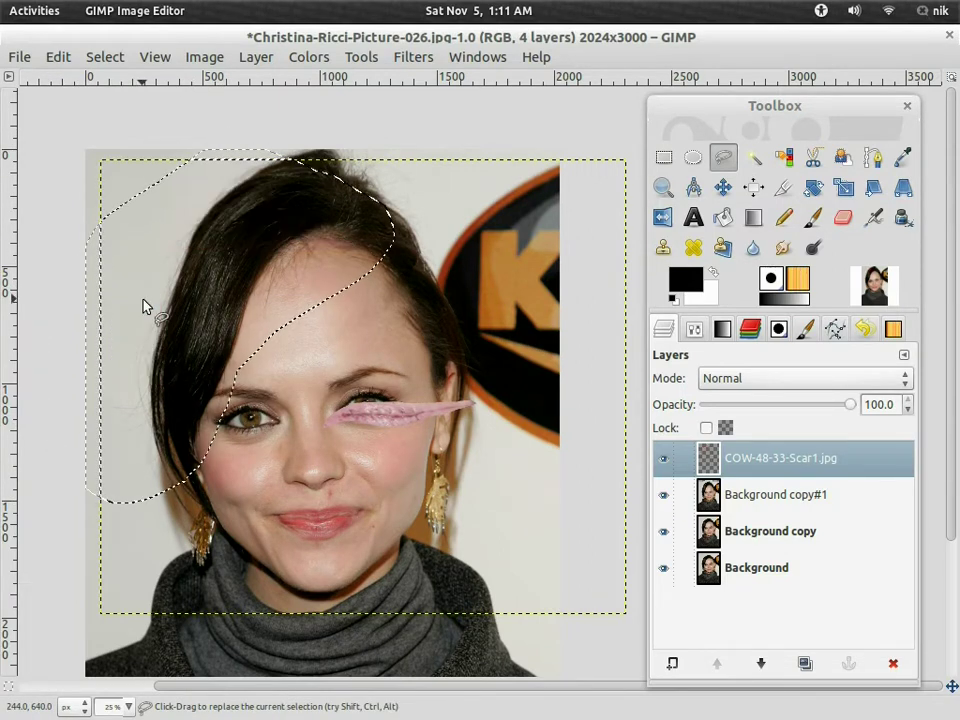
Clear the selection and autocrop the scar layer to its content
click(105, 57)
click(118, 99)
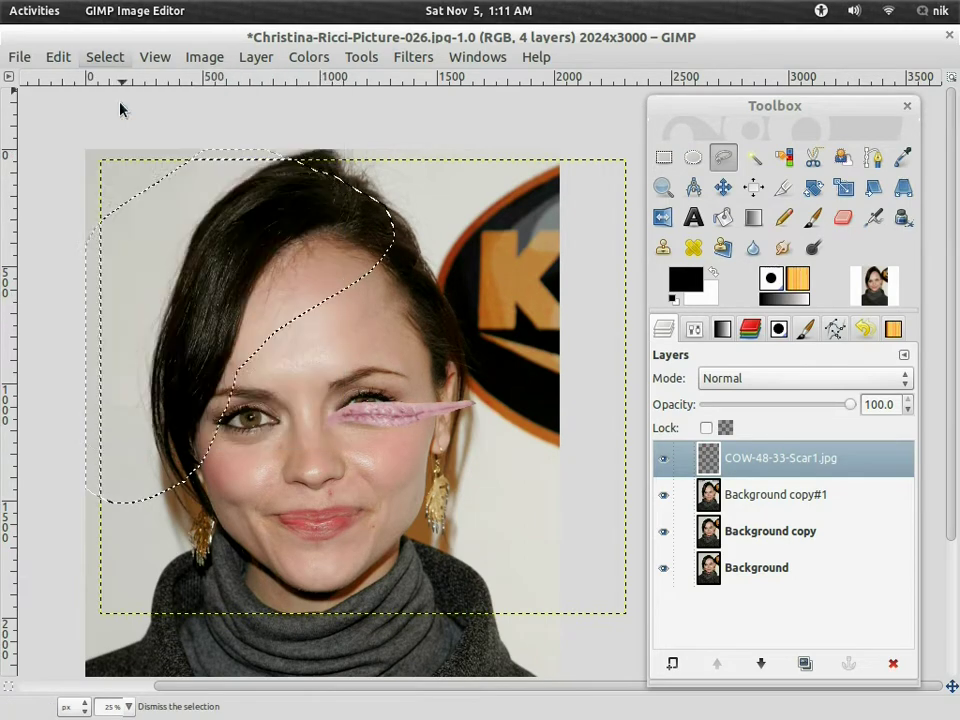
click(256, 58)
click(332, 401)
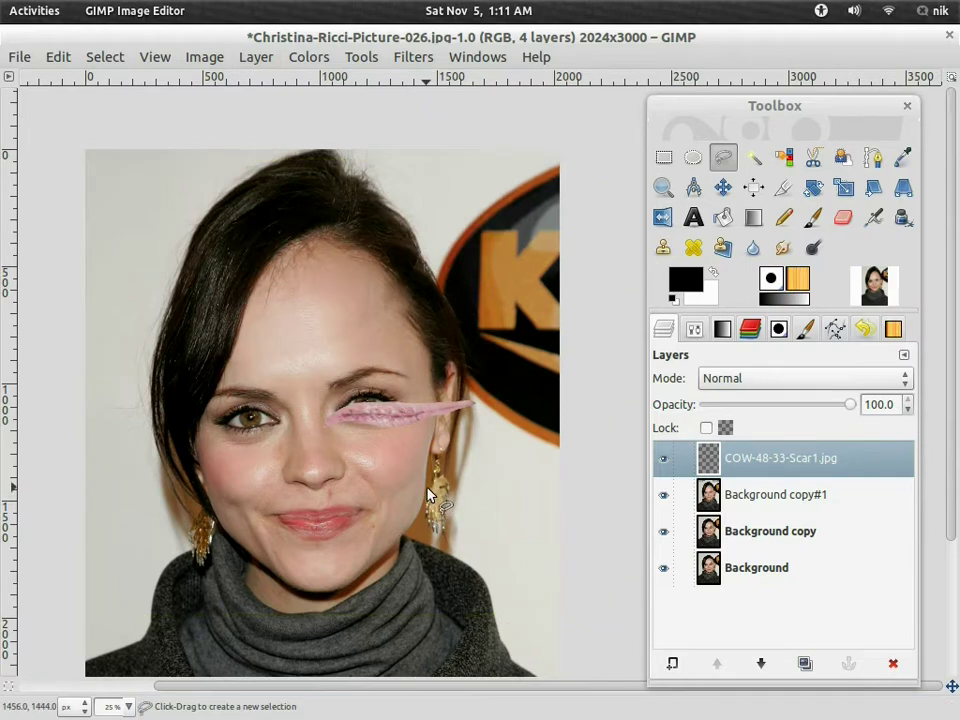
Move the scar layer from the eye onto the middle of the forehead and scale it to 659 × 194 pixels
key(m)
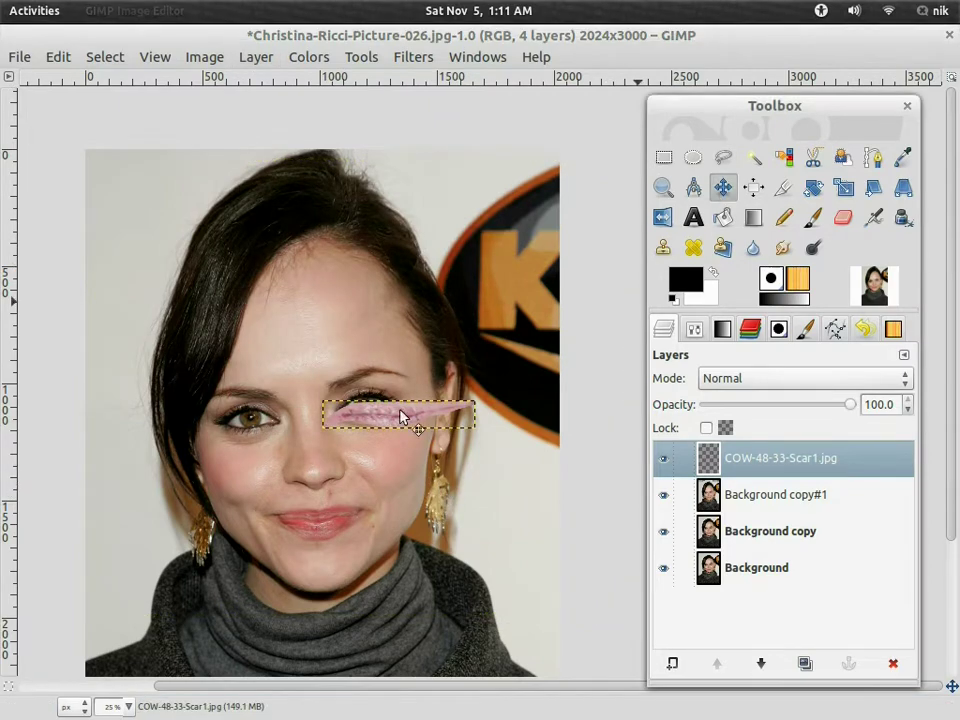
drag(396, 416, 326, 326)
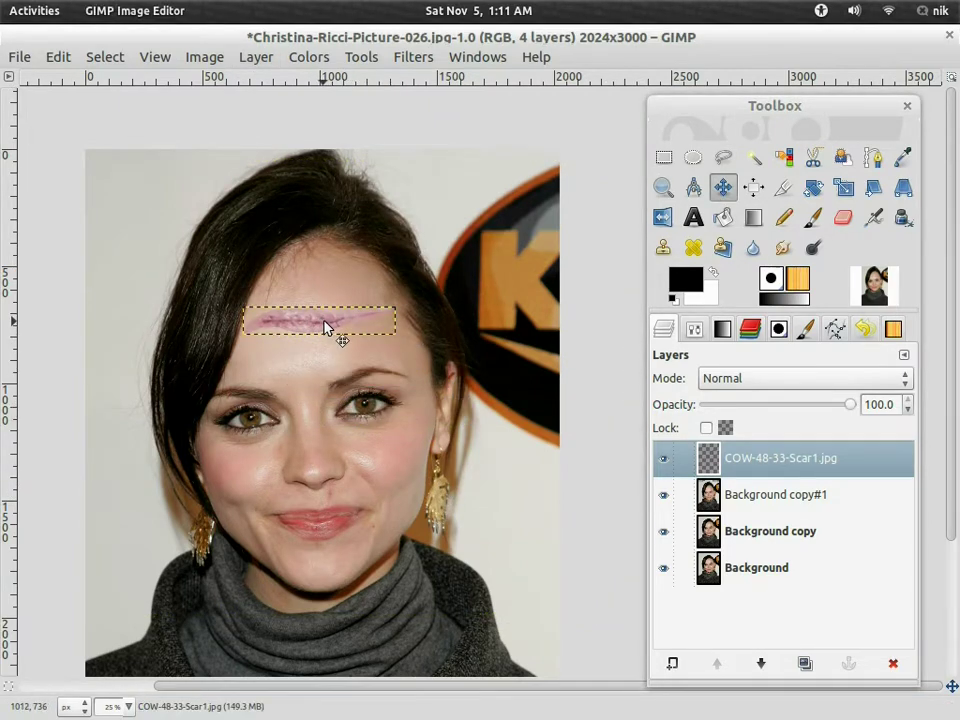
scroll(328, 326, up, 3)
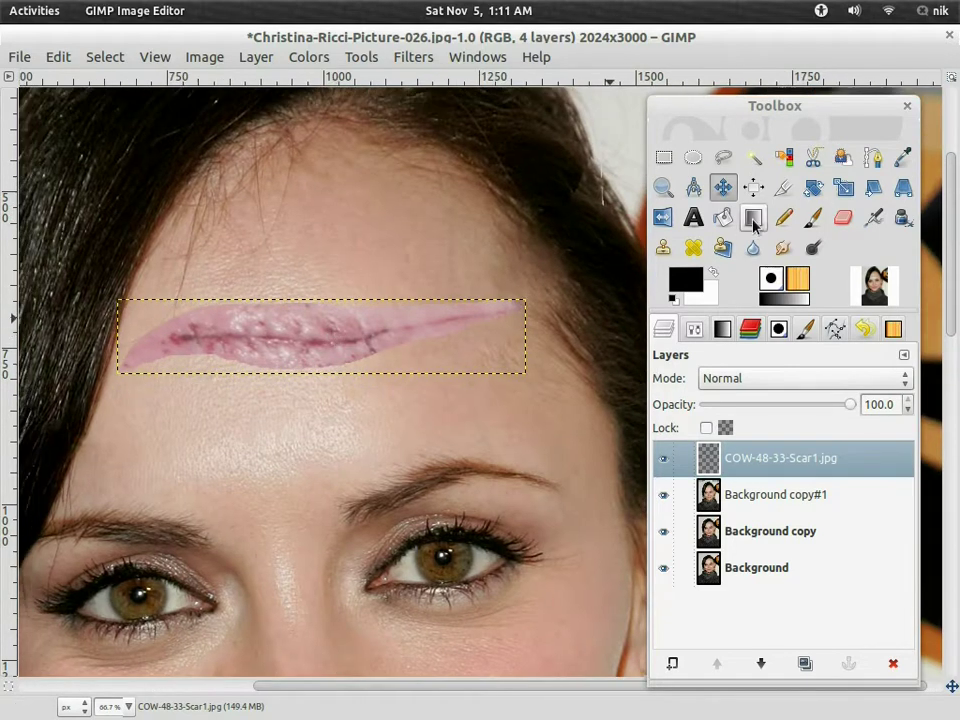
click(844, 189)
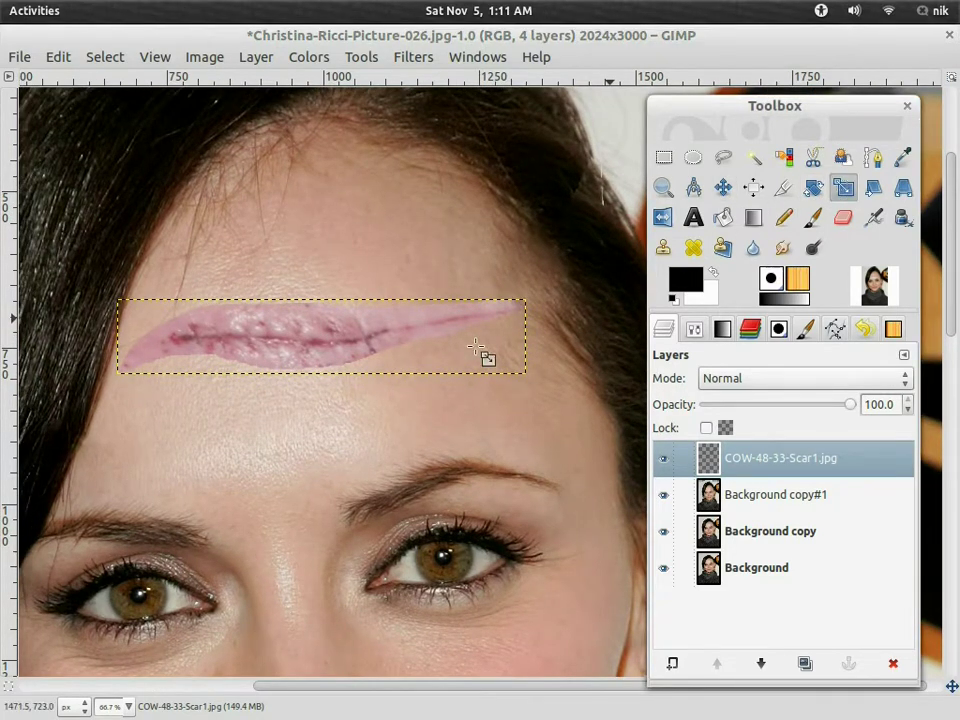
click(334, 344)
drag(520, 370, 529, 398)
drag(527, 301, 528, 283)
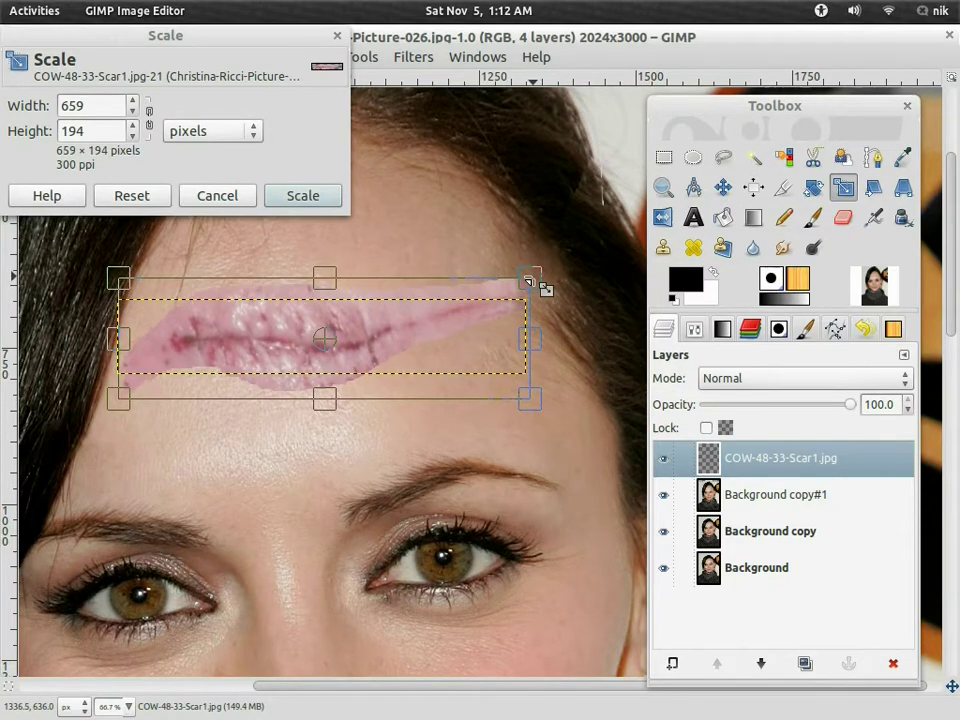
click(300, 202)
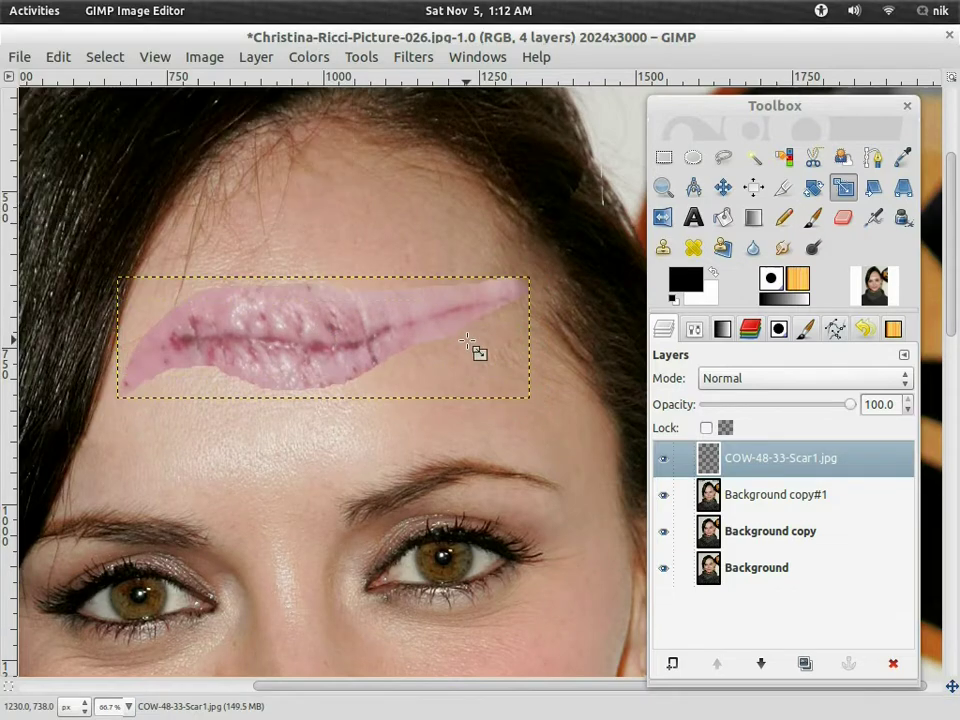
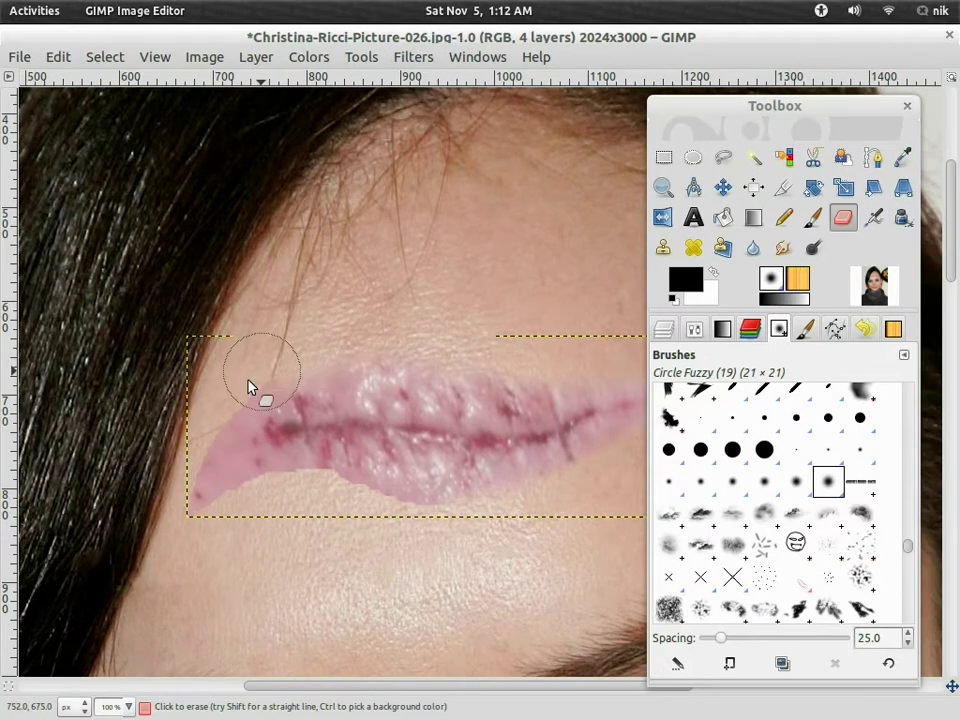
Erase the hard outer edges of the scar with the Circle Fuzzy (19) brush to blend it into the forehead skin
mouse_move(200, 519)
mouse_down()
mouse_move(310, 493)
mouse_move(430, 521)
mouse_move(396, 523)
mouse_move(327, 492)
mouse_move(268, 493)
mouse_move(256, 504)
mouse_move(336, 493)
mouse_move(363, 504)
mouse_move(315, 489)
mouse_move(208, 514)
mouse_move(186, 492)
mouse_move(234, 403)
mouse_move(322, 353)
mouse_move(426, 330)
mouse_up()
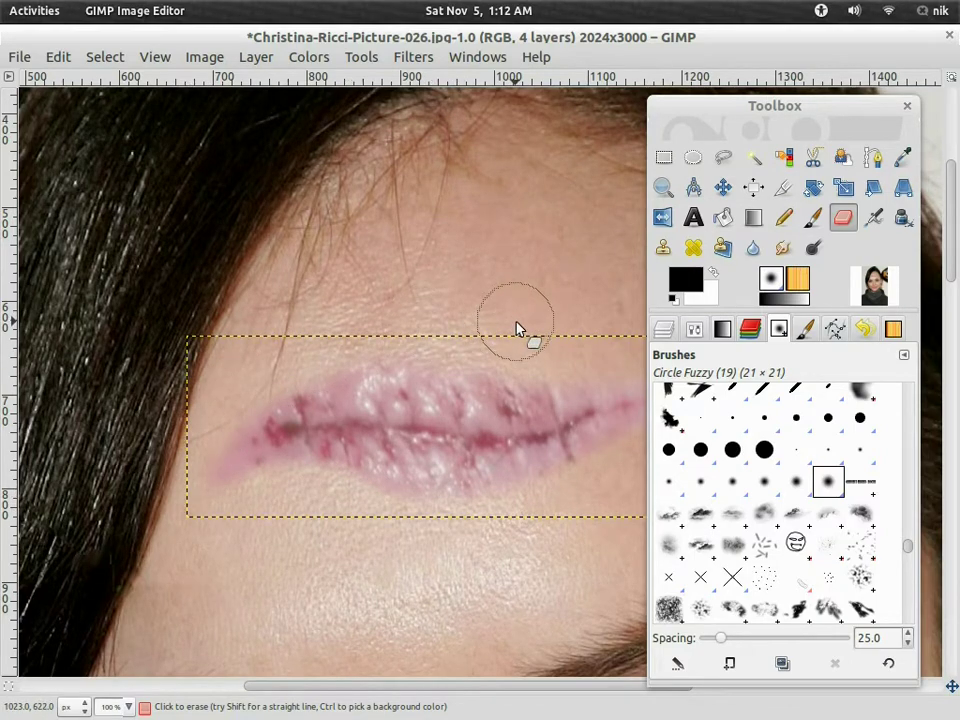
ctrl+scroll(520, 306, down, 2)
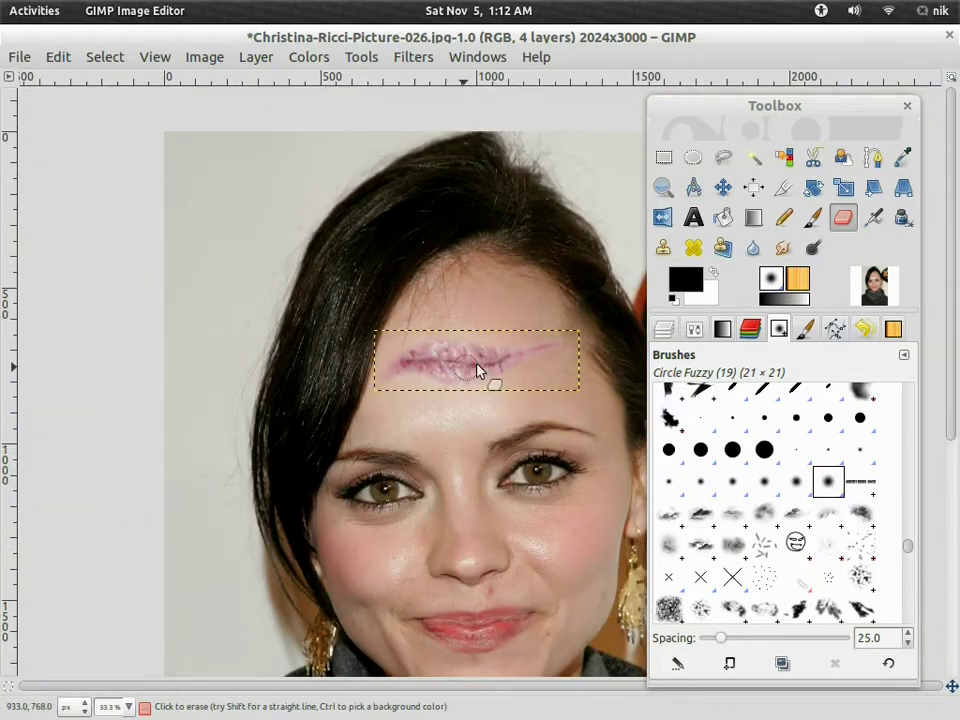
ctrl+scroll(476, 355, down, 1)
ctrl+scroll(536, 355, up, 4)
click(537, 363)
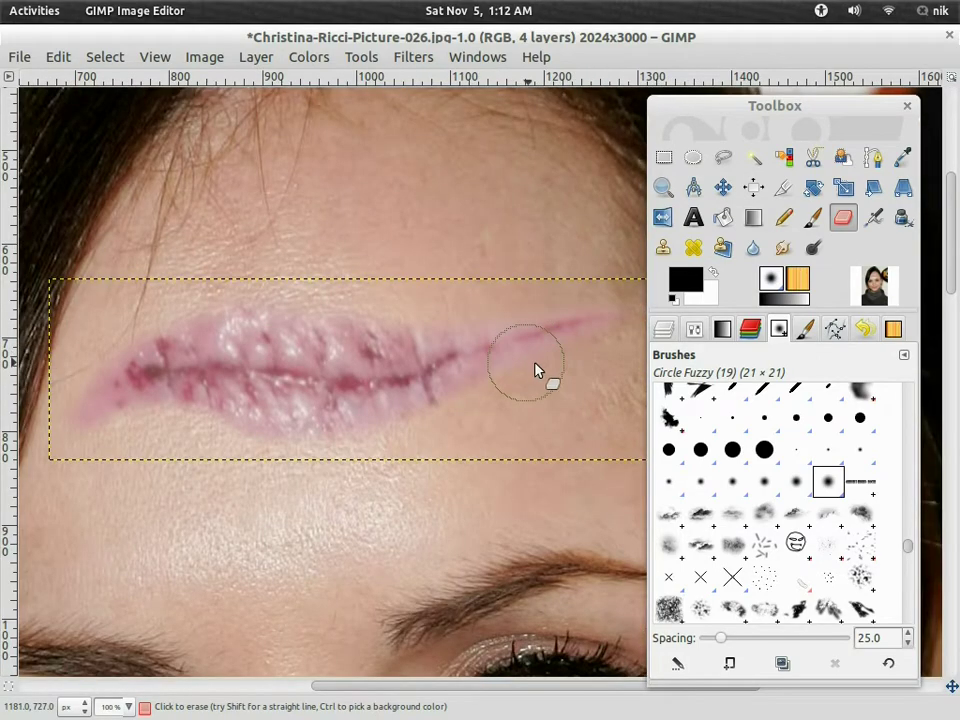
Merge the scar layer down into the Background copy#1 layer
click(663, 329)
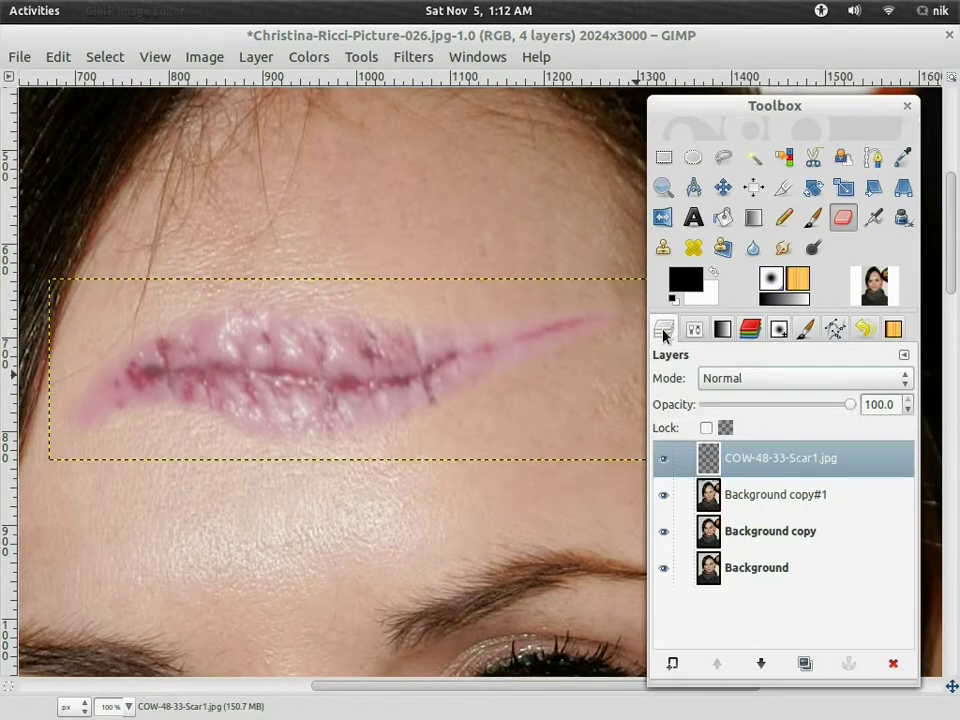
right_click(771, 460)
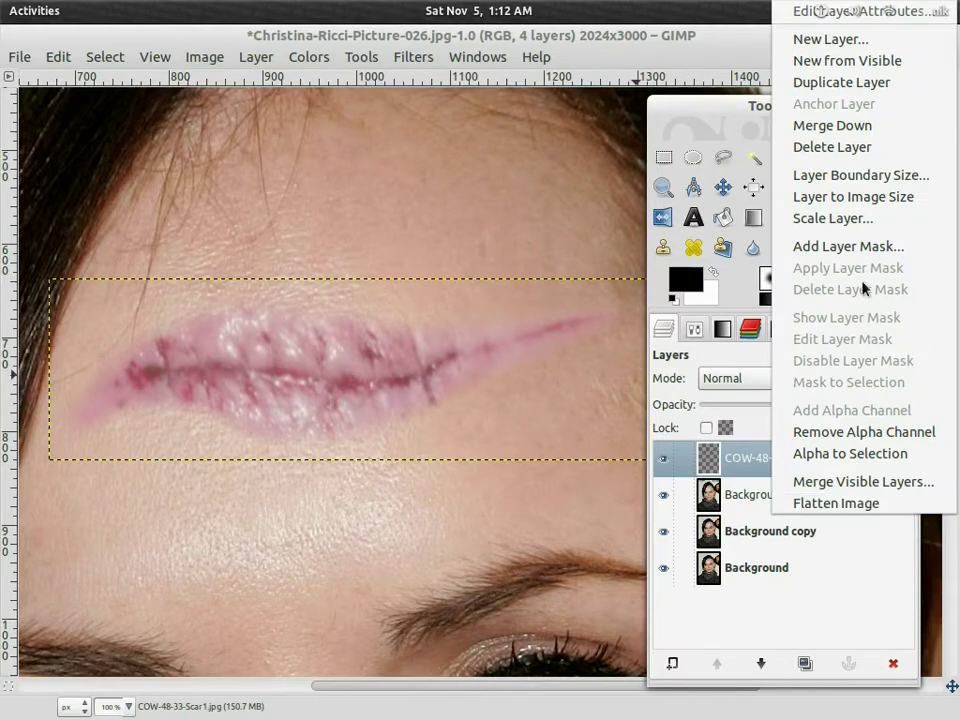
click(890, 126)
key(minus)
key(minus)
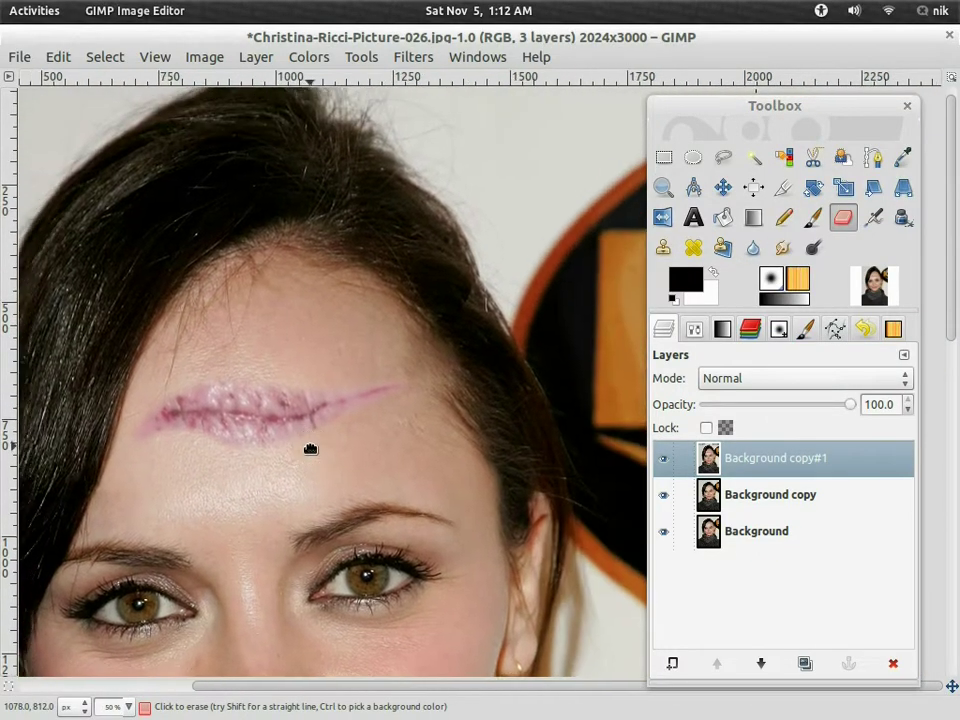
Using the Heal tool with the scar's red line as source, paint a short scratch on the skin above the scar's thin end
click(693, 247)
key(plus)
key(plus)
key(plus)
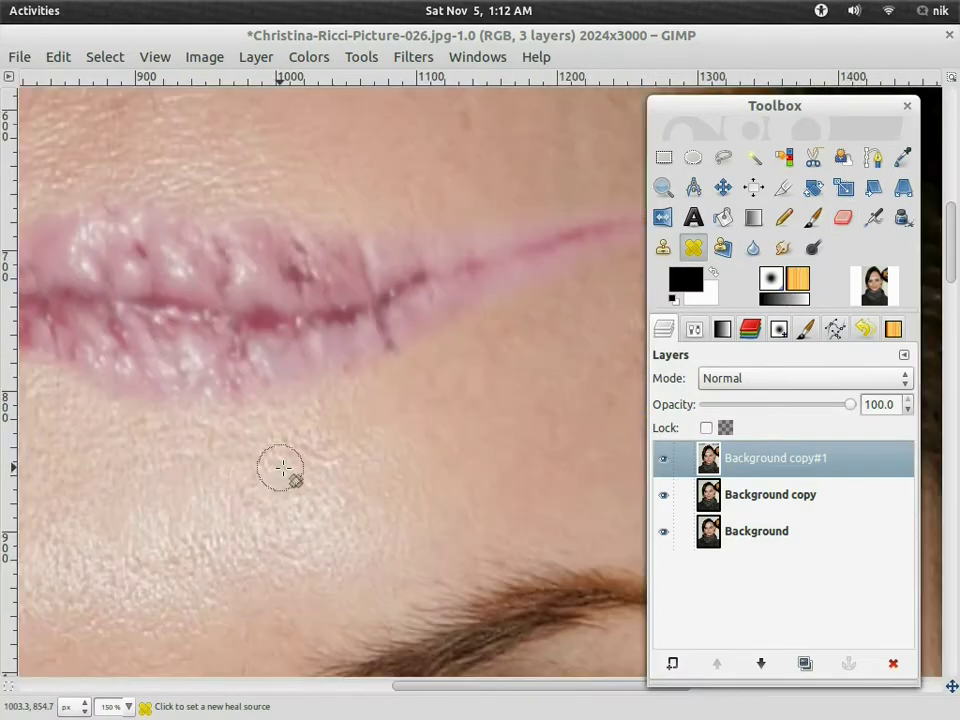
key(minus)
key(minus)
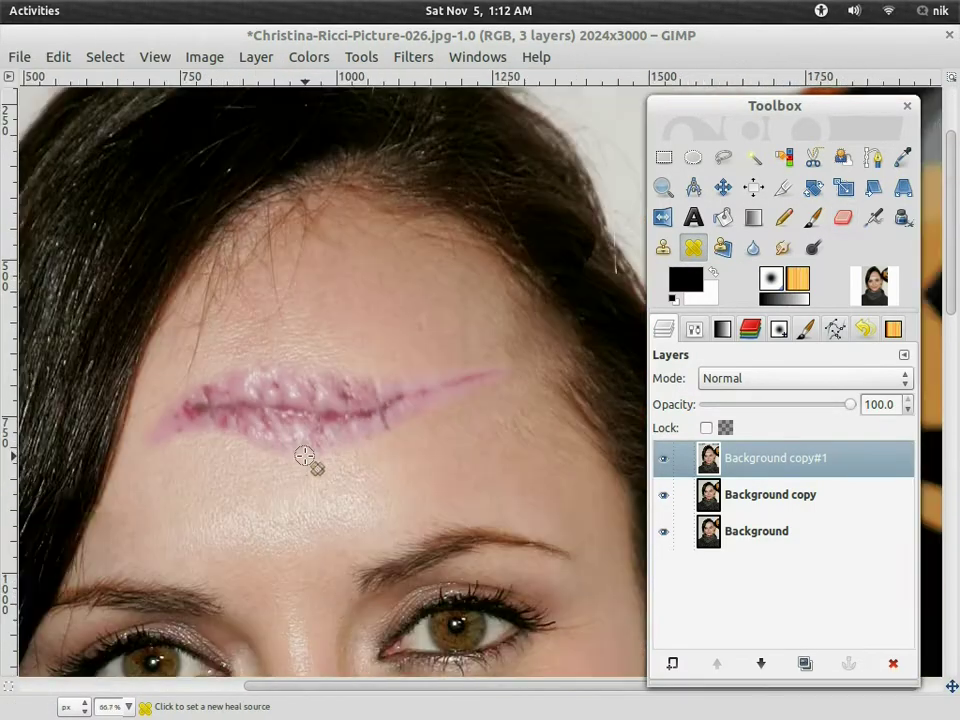
scroll(314, 437, up, 1)
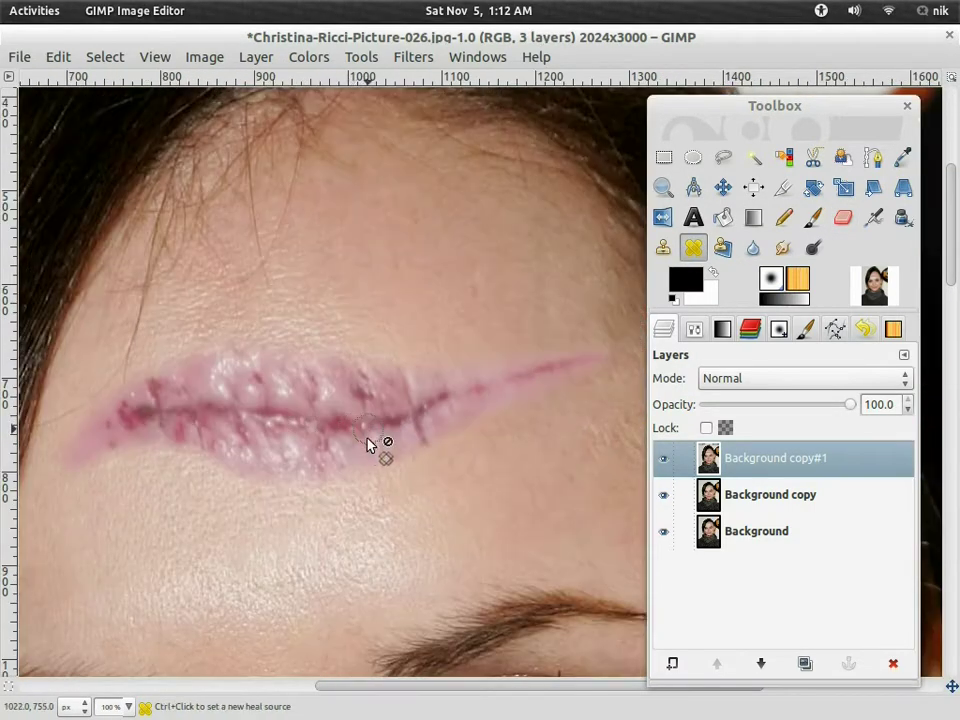
drag(369, 439, 293, 511)
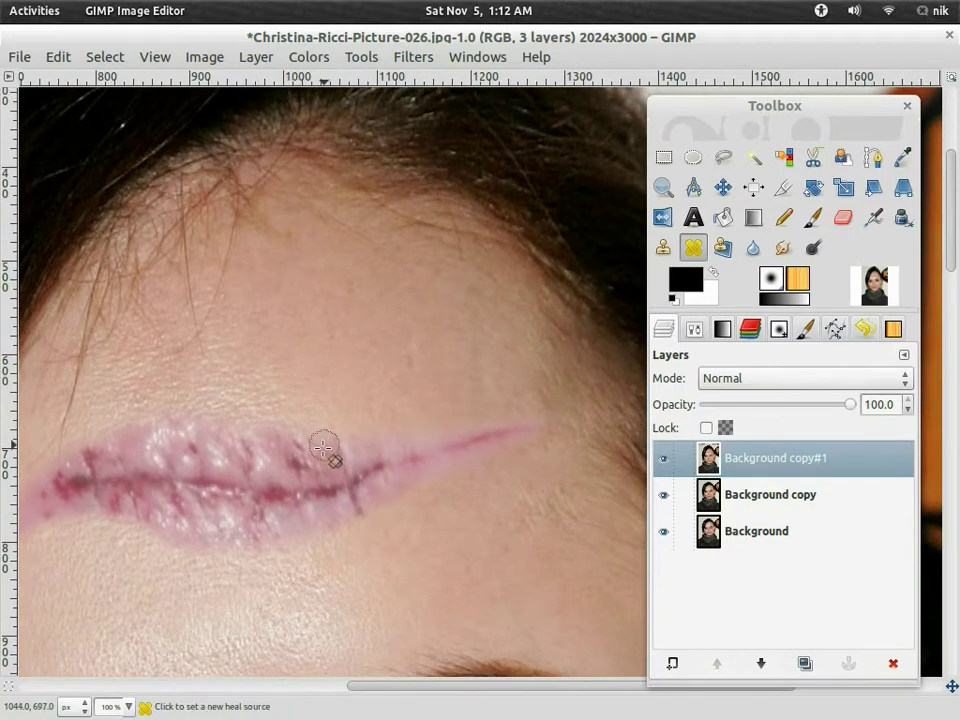
ctrl+click(290, 490)
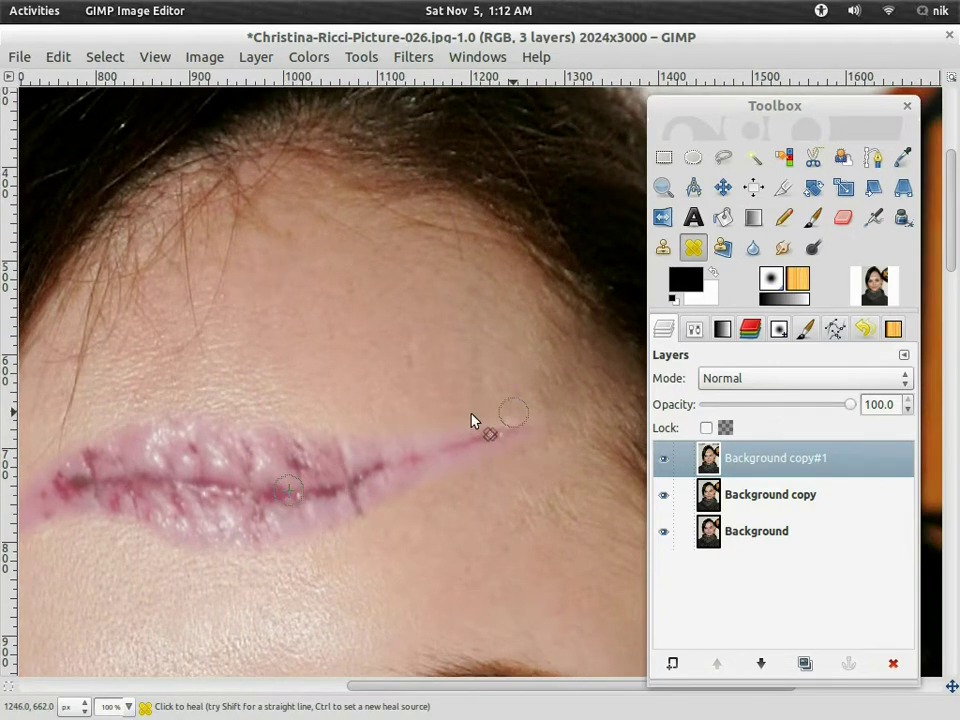
ctrl+click(437, 448)
drag(450, 401, 491, 390)
Heal with scar texture as source to add small dark marks and light bumps on the forehead above the scar
ctrl+click(379, 437)
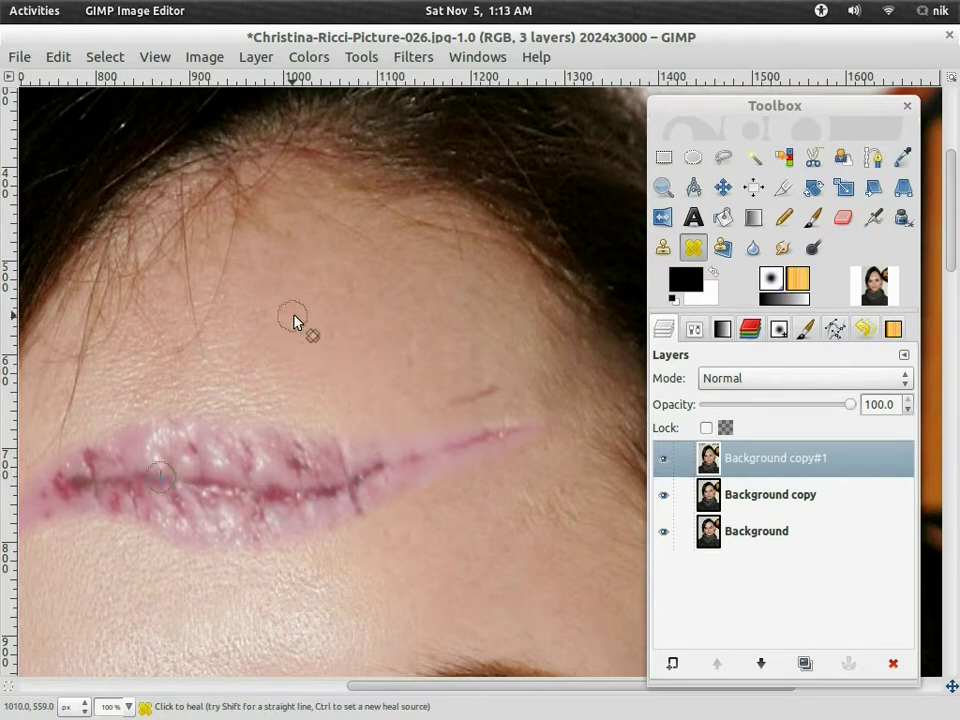
ctrl+click(201, 485)
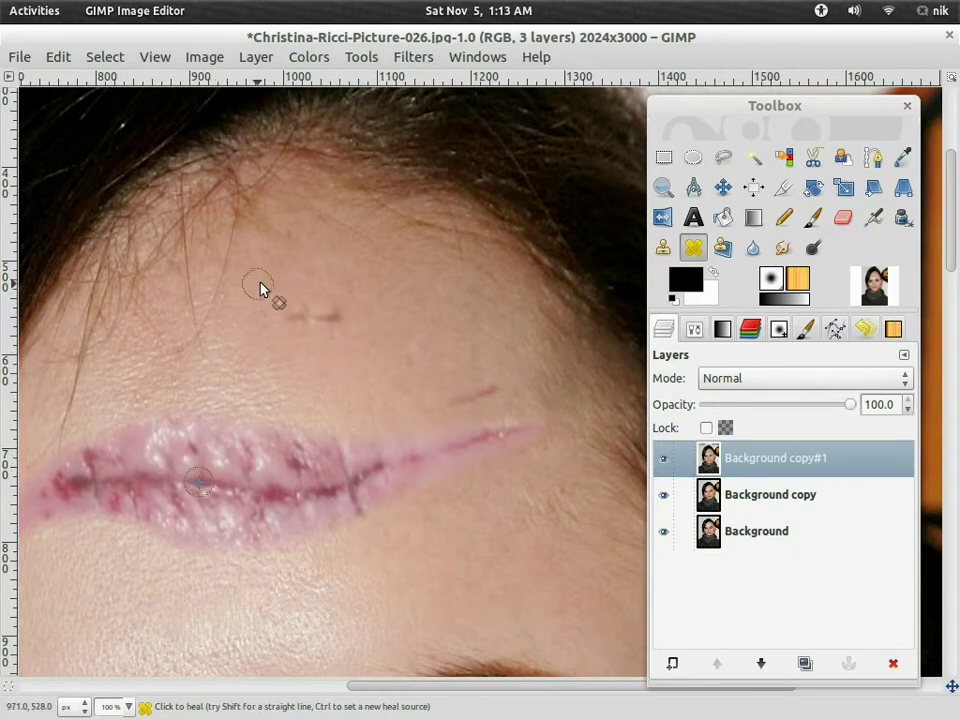
ctrl+click(187, 514)
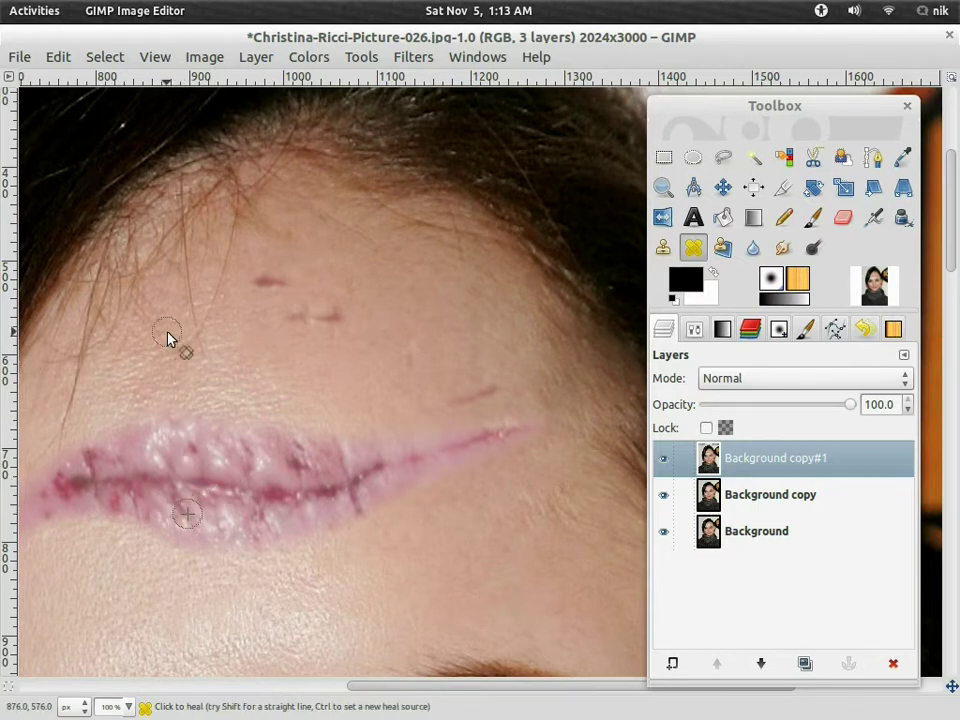
click(197, 360)
ctrl+click(210, 460)
drag(187, 395, 130, 390)
ctrl+click(98, 480)
drag(306, 331, 346, 330)
Heal a cluster of light and reddish spots from the scar texture onto the skin below the scar's thick end
drag(198, 495, 294, 414)
ctrl+click(255, 422)
mouse_move(180, 450)
mouse_down()
mouse_move(134, 481)
mouse_move(142, 444)
mouse_move(82, 487)
mouse_up()
ctrl+click(268, 447)
click(197, 467)
Heal small reddish blemishes from the scar texture onto the skin below the scar's thin end
ctrl+click(453, 458)
ctrl+click(341, 419)
mouse_move(434, 464)
mouse_down()
mouse_move(494, 450)
mouse_move(402, 504)
mouse_up()
ctrl+click(362, 468)
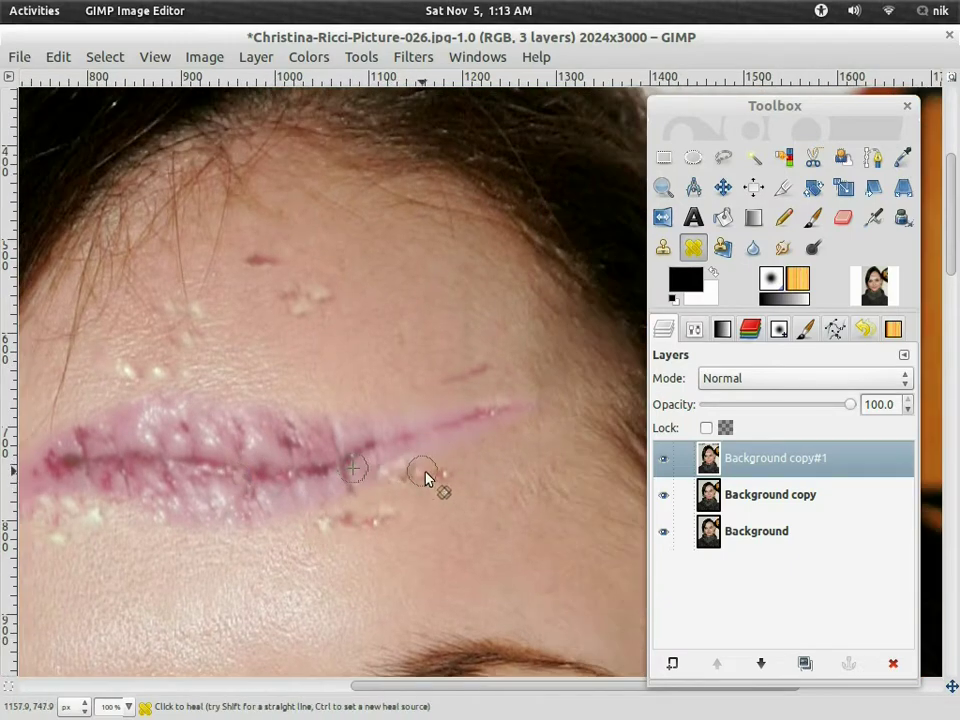
click(783, 247)
key(minus)
key(minus)
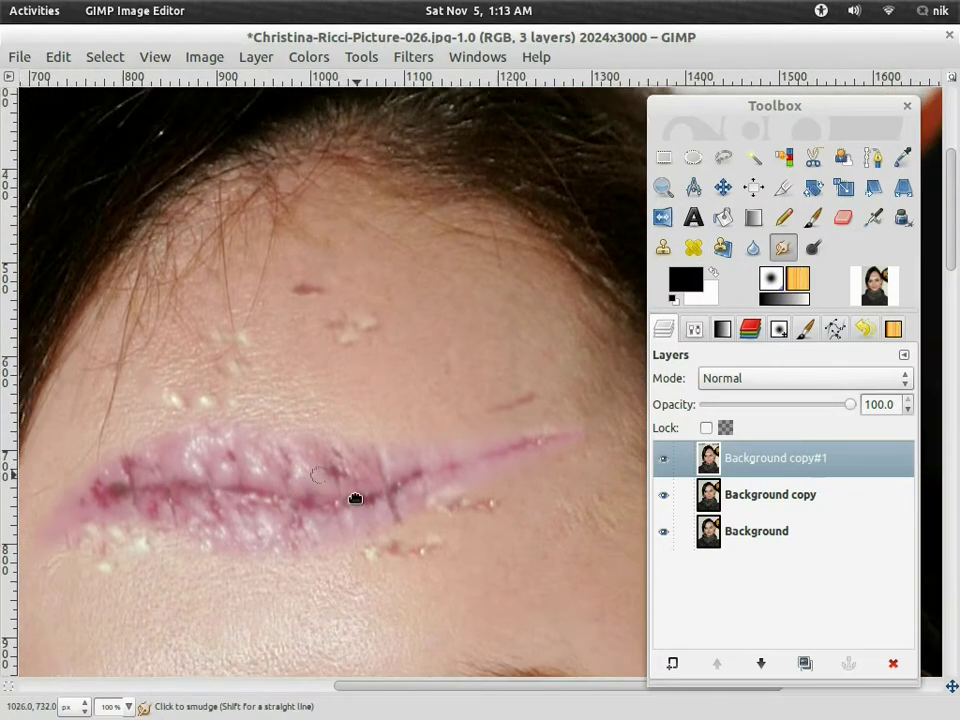
click(699, 253)
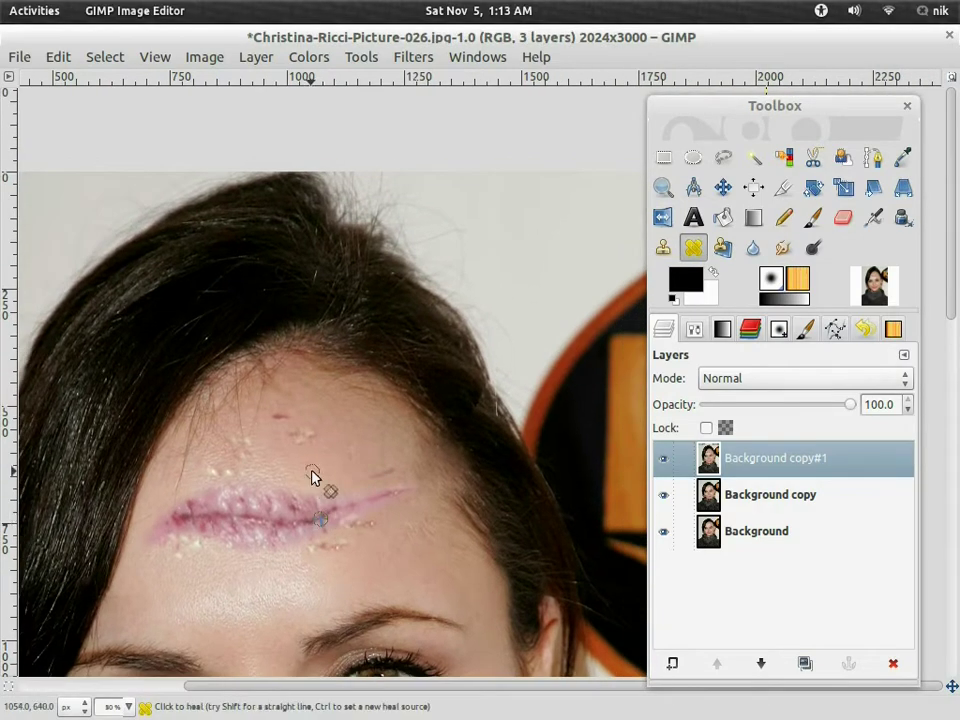
Heal small pits and bumps sampled from the scar onto the upper forehead above the start of the scar's thin end
ctrl+scroll(294, 497, up, 2)
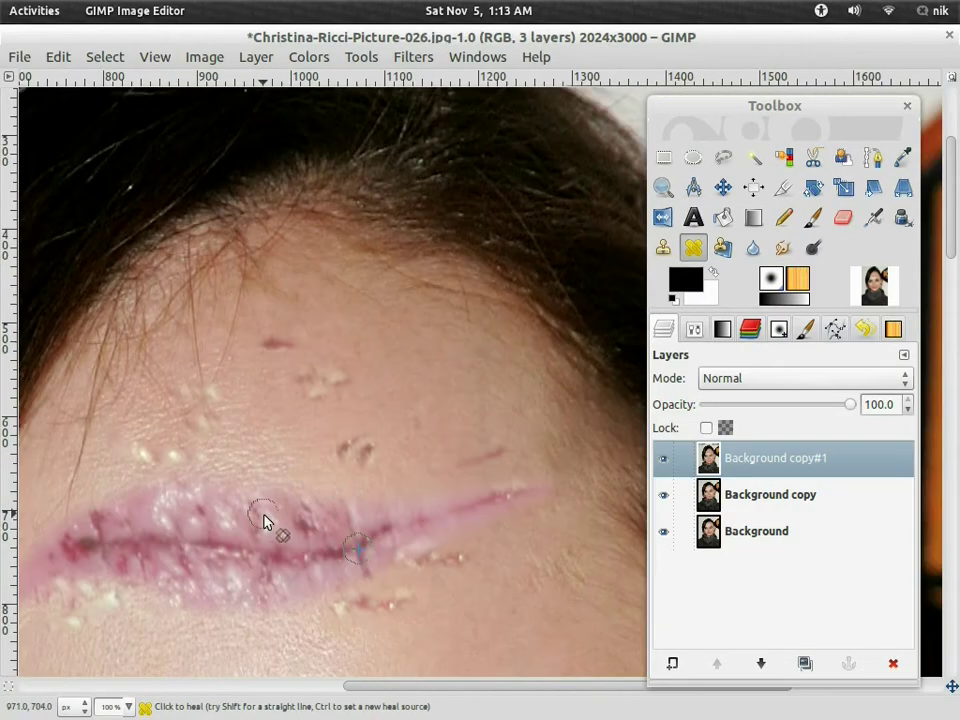
ctrl+click(185, 543)
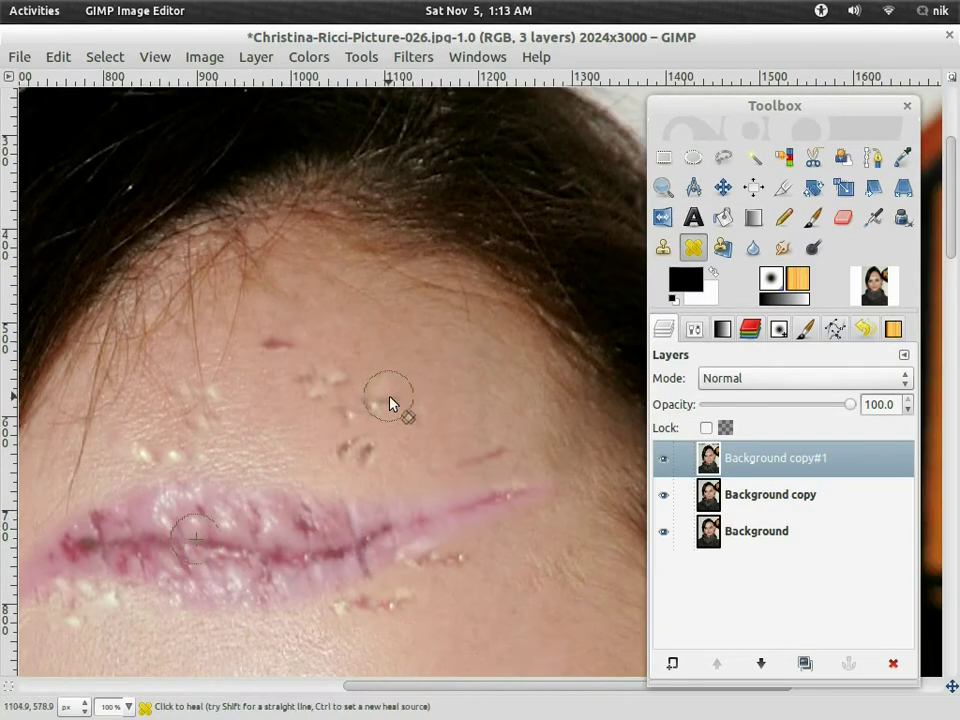
ctrl+click(369, 532)
ctrl+click(441, 400)
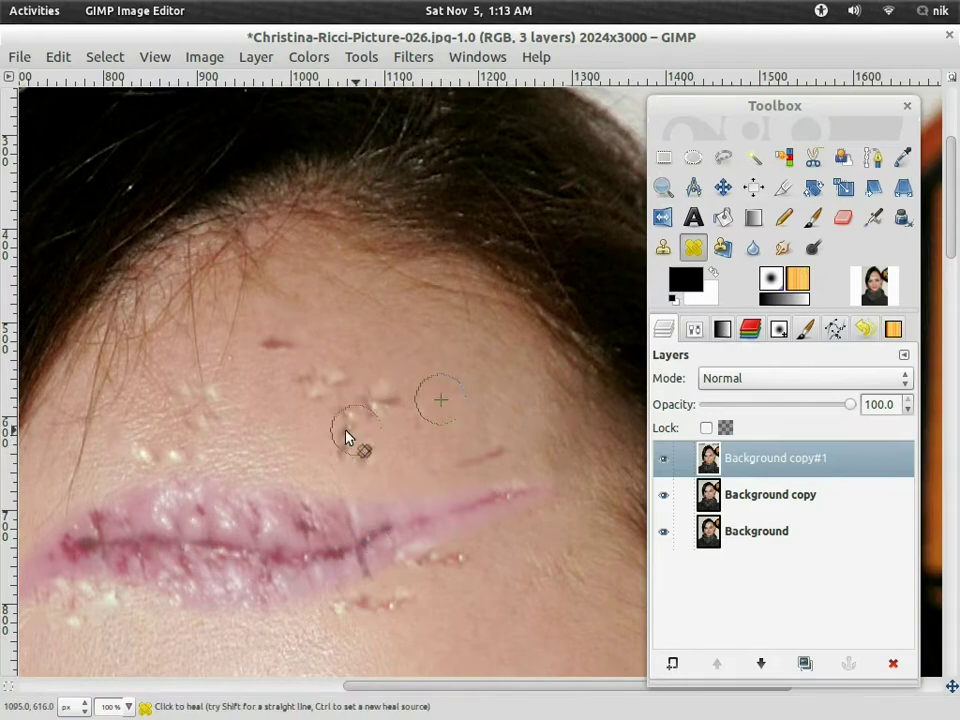
scroll(230, 490, right, 3)
Heal light spots from resampled scar texture onto the skin along the upper edge of the scar's thin end
ctrl+click(178, 566)
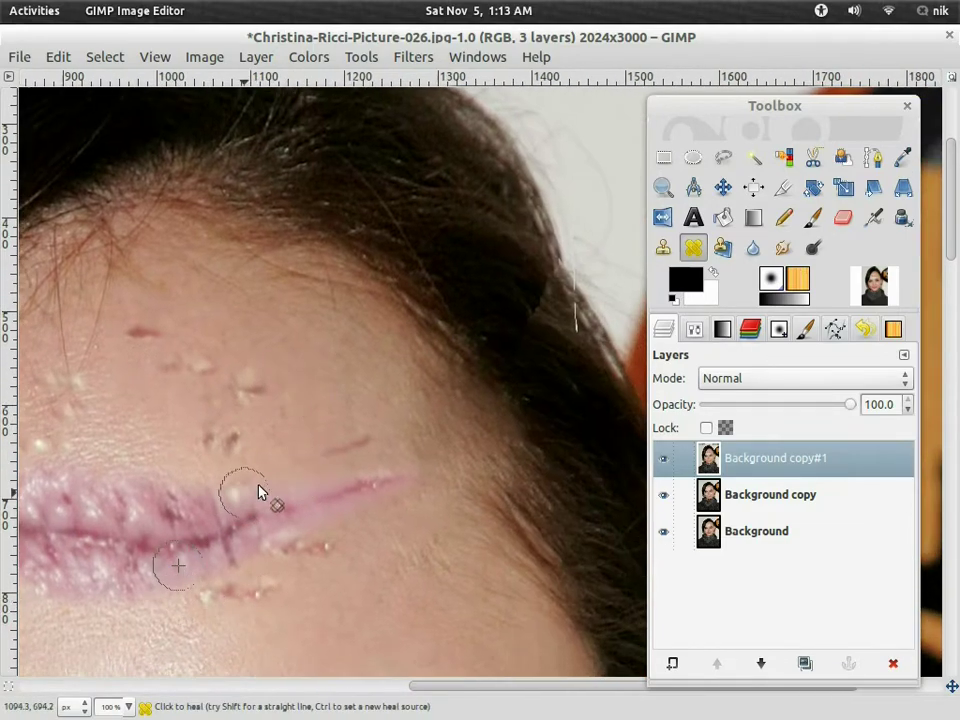
ctrl+click(307, 544)
drag(358, 576, 551, 508)
Extend the row of healed light and red blemishes along the lower edge of the scar's thick end
ctrl+click(269, 471)
drag(190, 526, 161, 528)
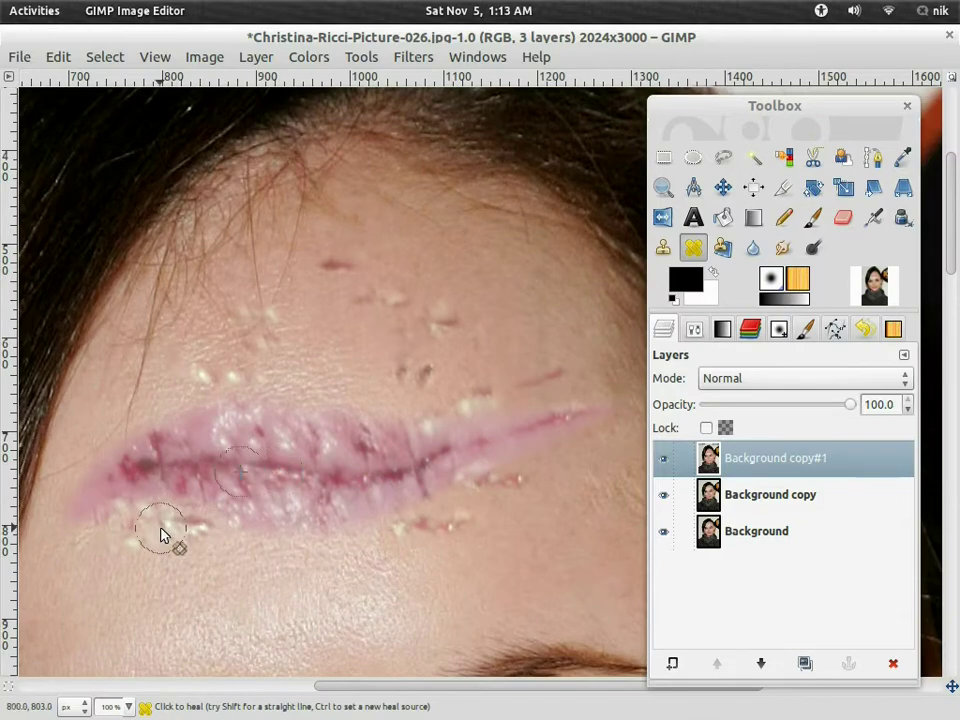
scroll(422, 561, left, 4)
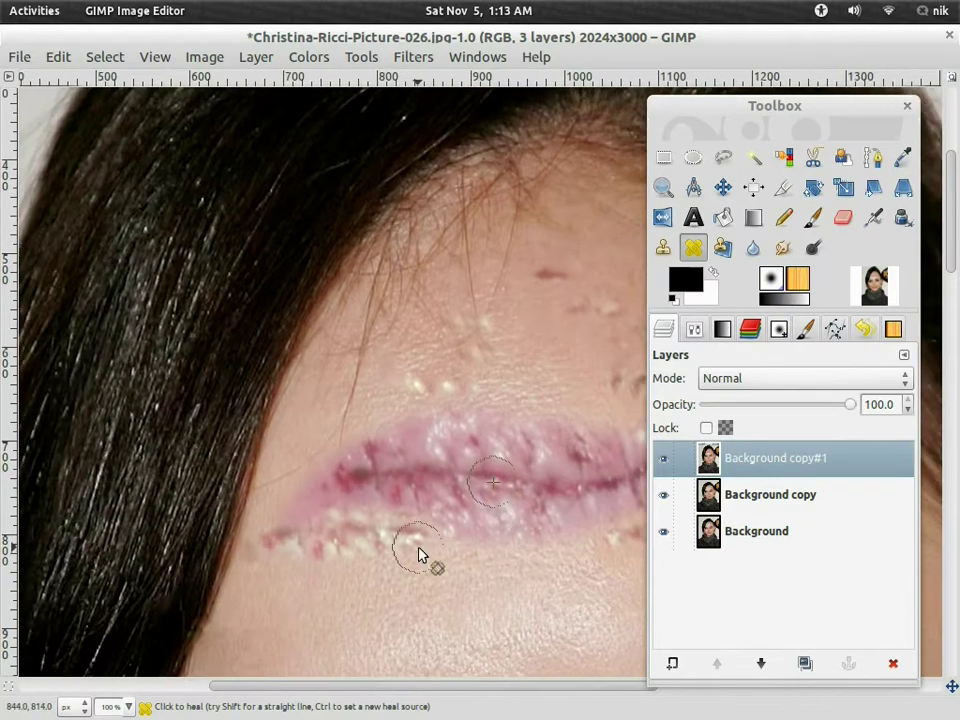
scroll(531, 505, down, 1)
Heal more bumpy blemishes sampled from the scar onto the skin beneath the middle of the scar
ctrl+click(496, 483)
click(439, 534)
ctrl+click(517, 455)
click(556, 522)
drag(569, 531, 497, 540)
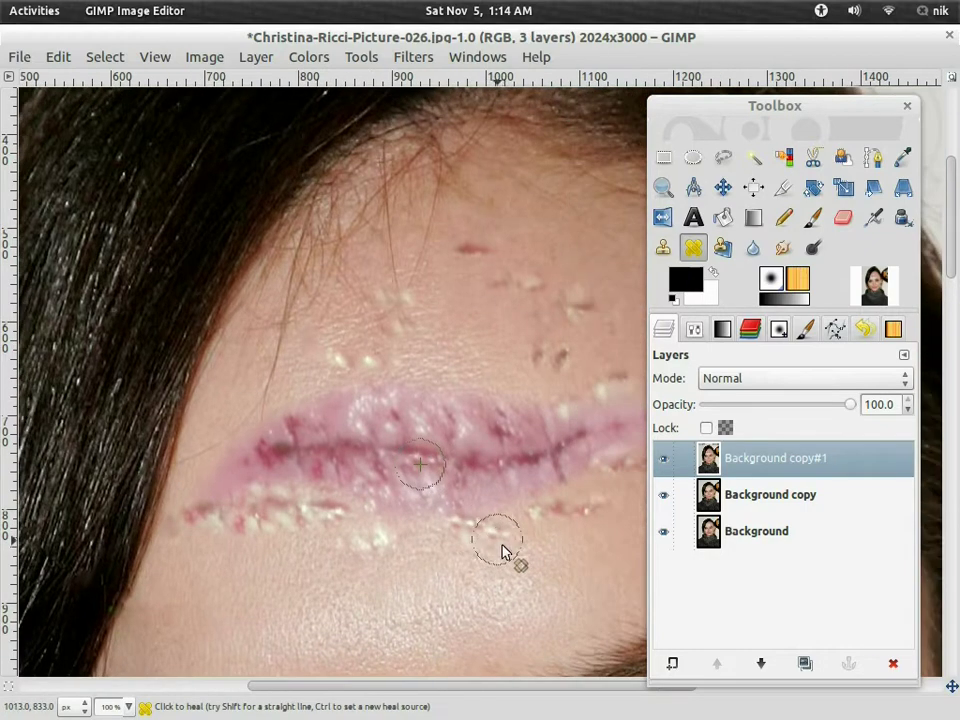
drag(606, 498, 494, 532)
Heal reddish and light spots sampled from the scar onto the skin along the upper edge of the scar's middle
ctrl+click(396, 466)
click(357, 414)
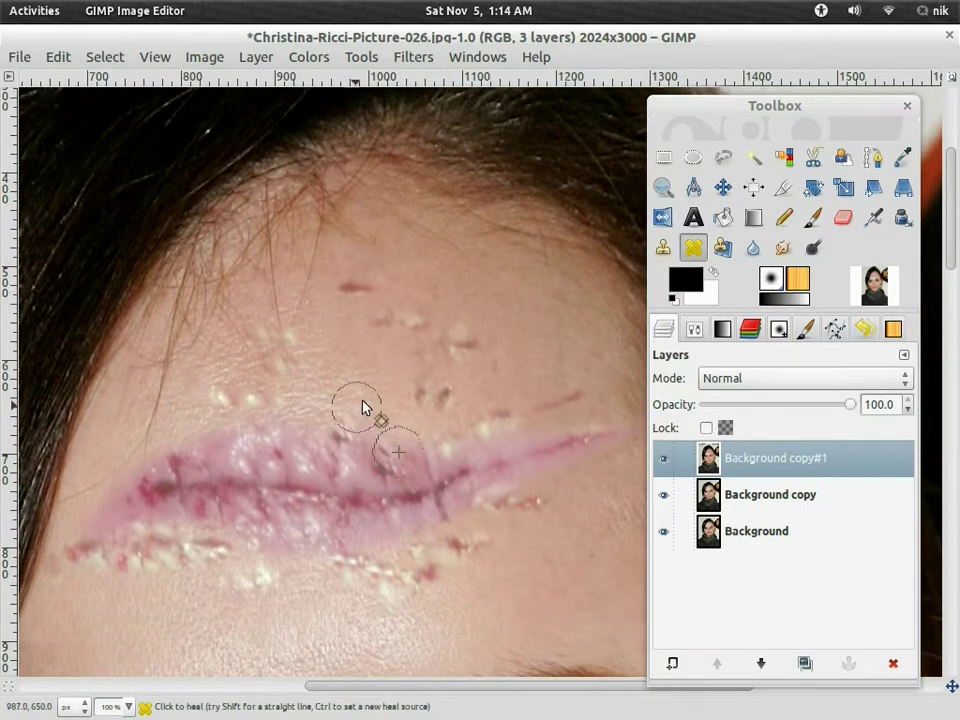
ctrl+click(308, 465)
click(354, 434)
ctrl+click(348, 500)
click(348, 426)
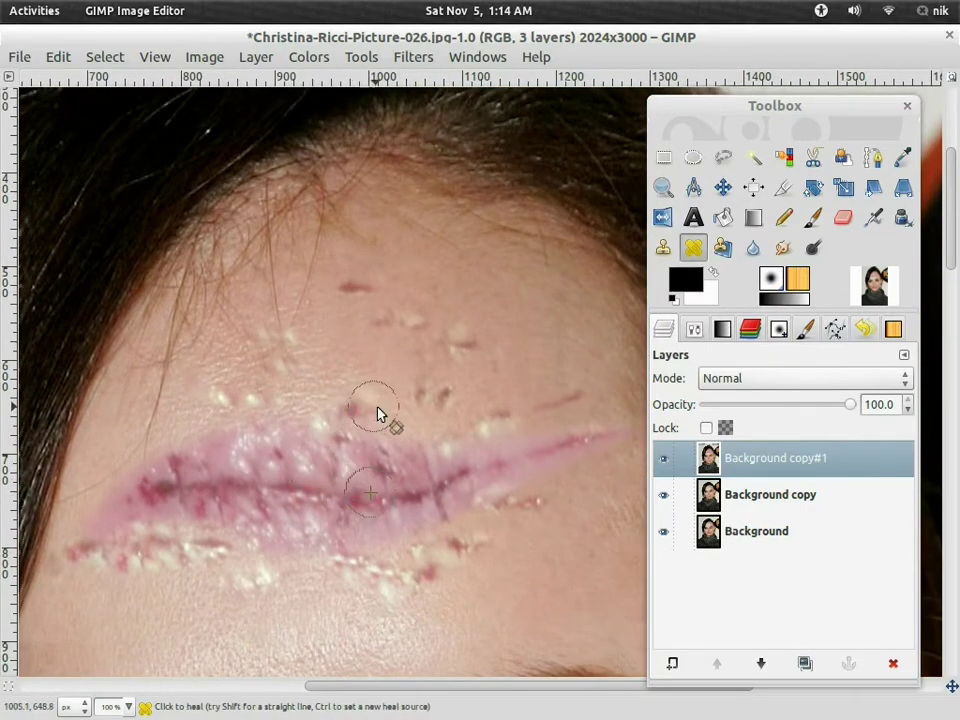
ctrl+scroll(400, 470, down, 4)
ctrl+scroll(428, 465, up, 3)
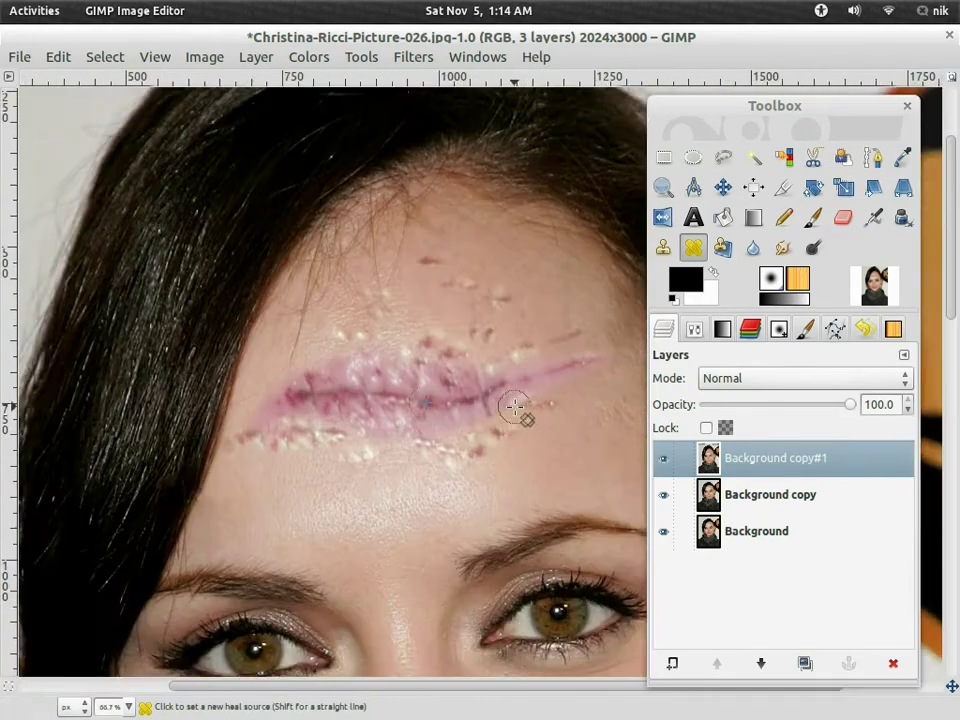
ctrl+scroll(608, 428, up, 3)
scroll(422, 360, up, 3)
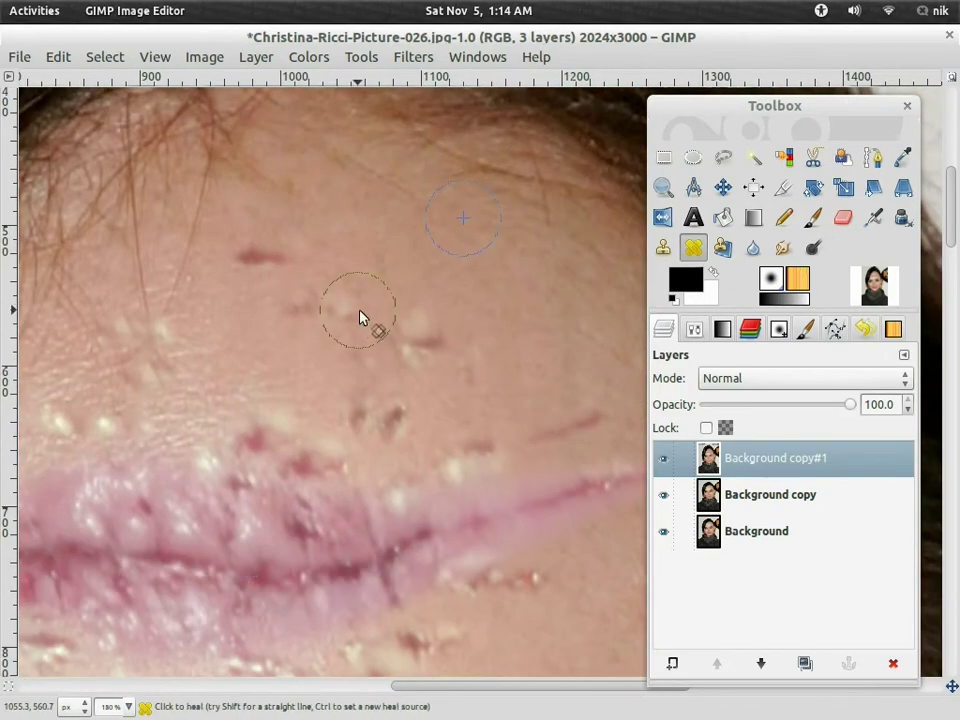
Examine the scar and the blemishes healed around it, both close up and in the whole portrait
scroll(300, 380, left, 4)
scroll(300, 560, down, 5)
scroll(330, 450, left, 3)
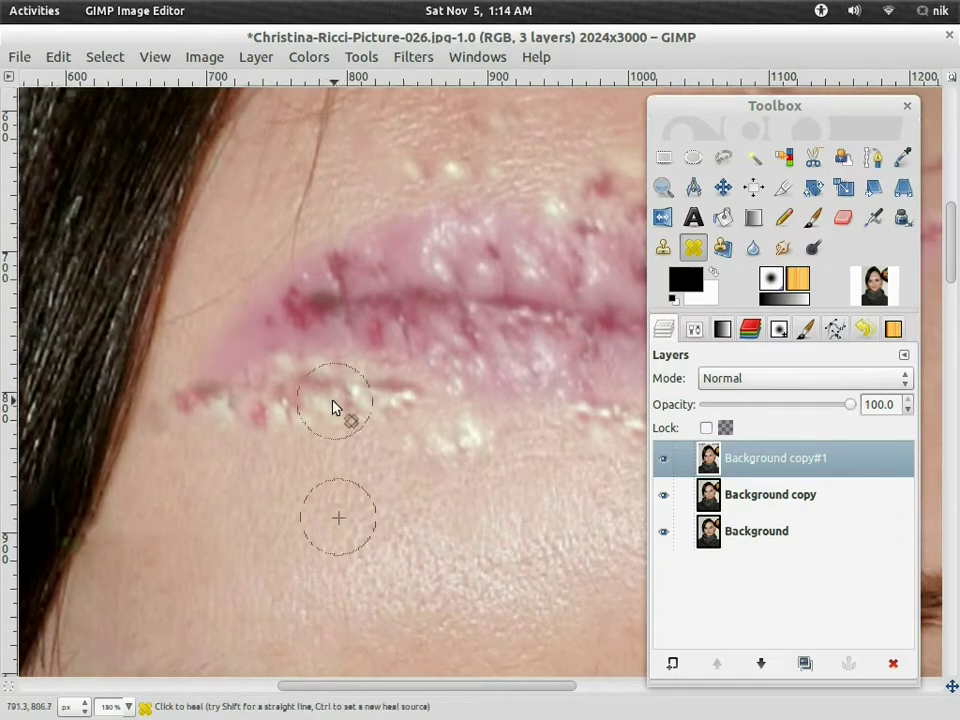
ctrl+scroll(195, 420, down, 5)
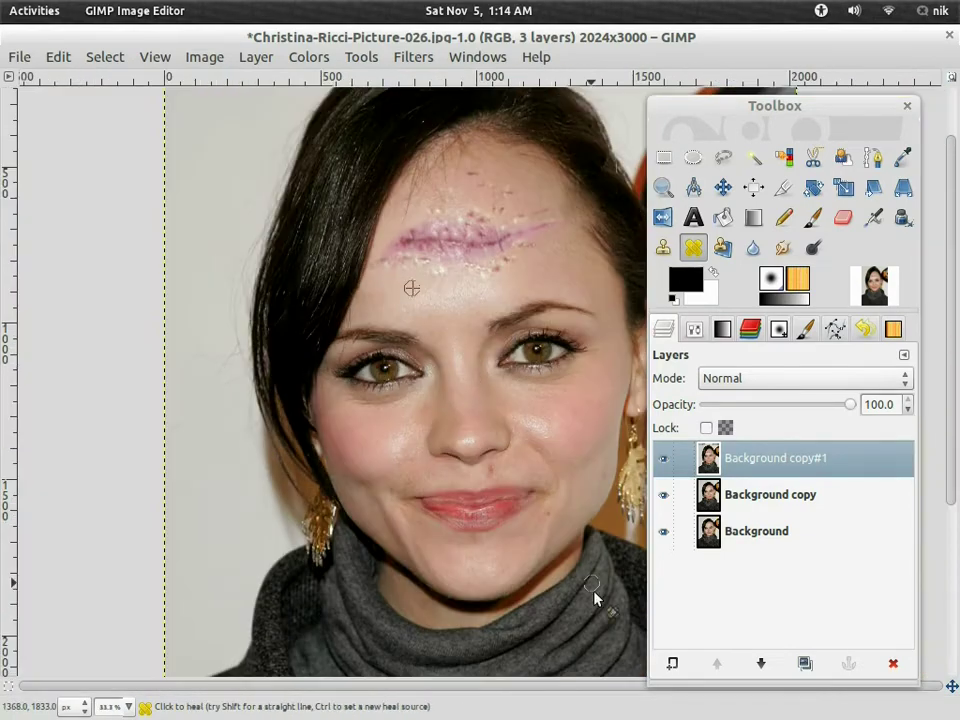
ctrl+scroll(525, 348, up, 2)
ctrl+scroll(366, 291, down, 2)
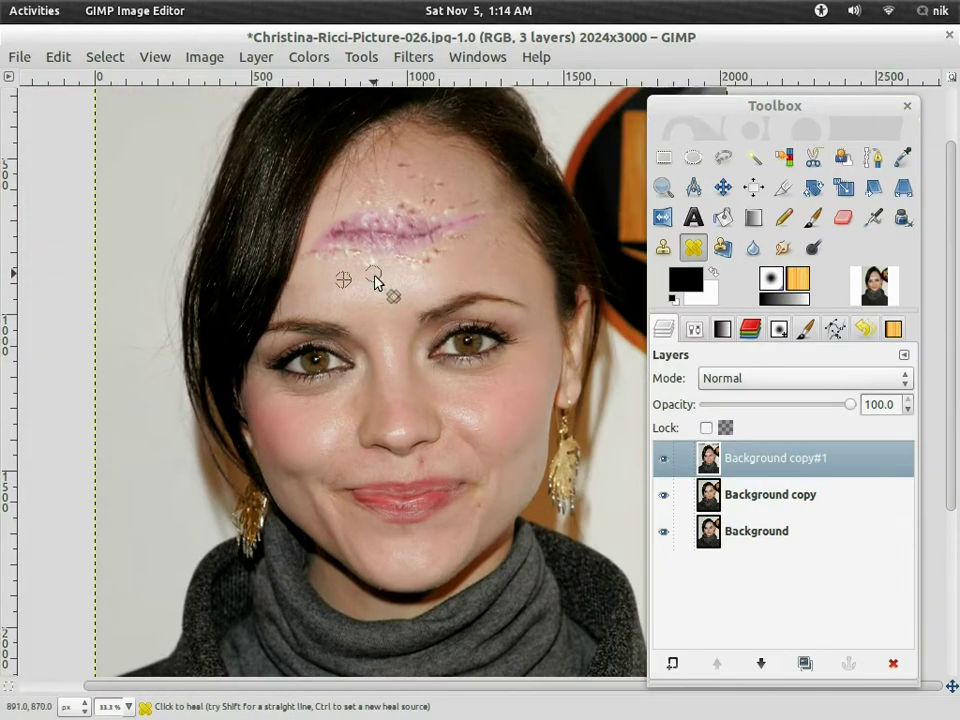
ctrl+scroll(453, 256, up, 5)
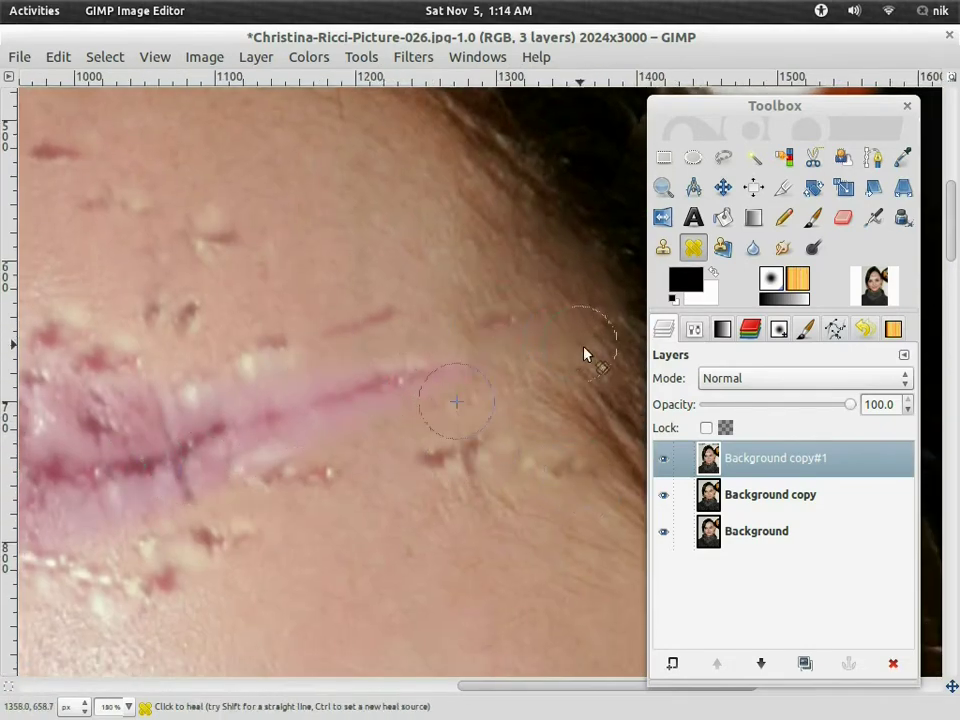
ctrl+scroll(565, 355, down, 3)
ctrl+scroll(565, 355, down, 2)
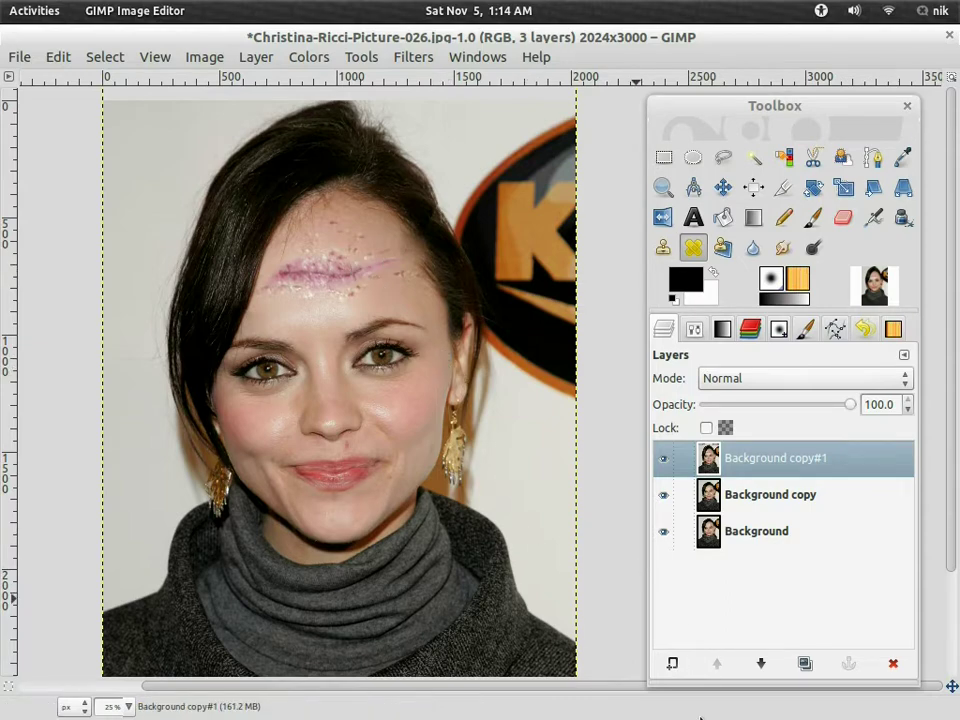
Add a transparent new layer and start a Free Select outline from the jaw beneath the visible ear down along the collar edge
click(673, 664)
click(585, 492)
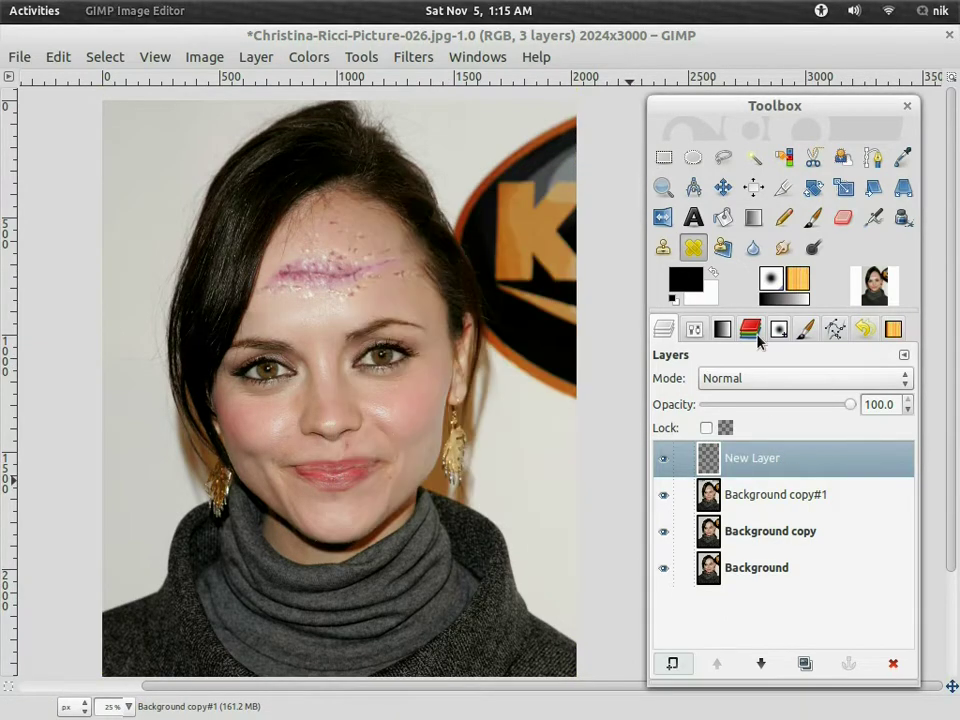
click(723, 157)
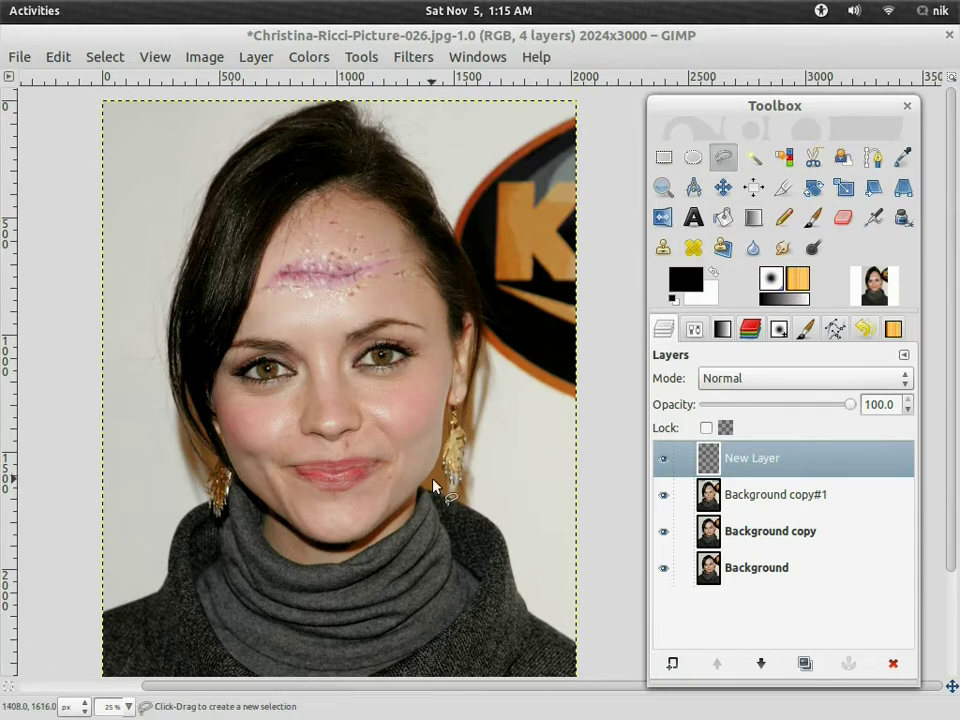
key(1)
drag(458, 393, 426, 223)
drag(435, 345, 417, 462)
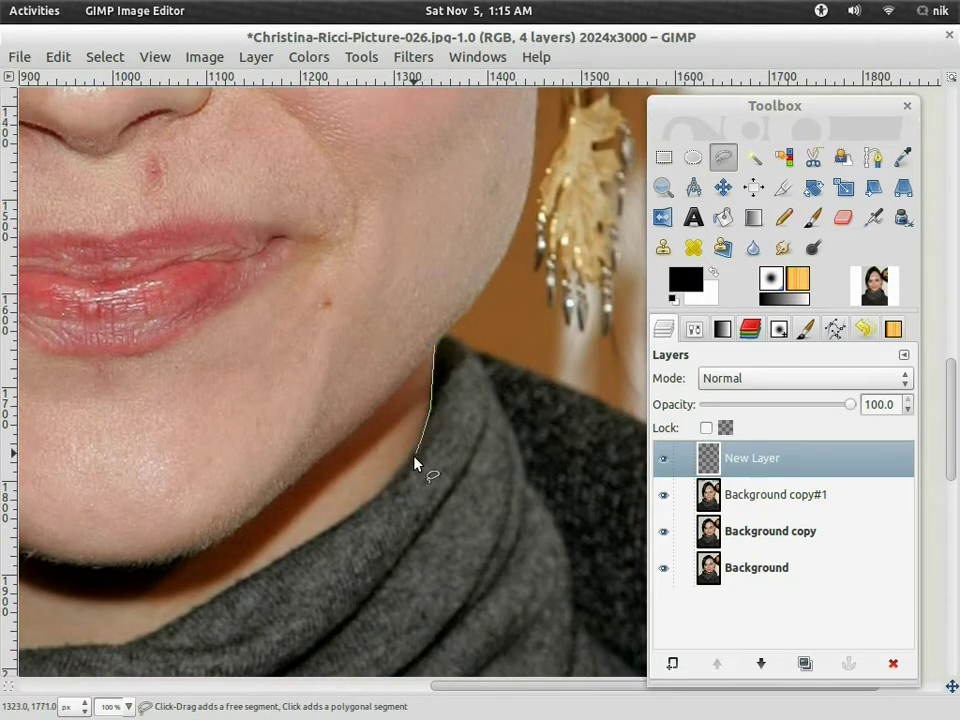
drag(372, 505, 504, 437)
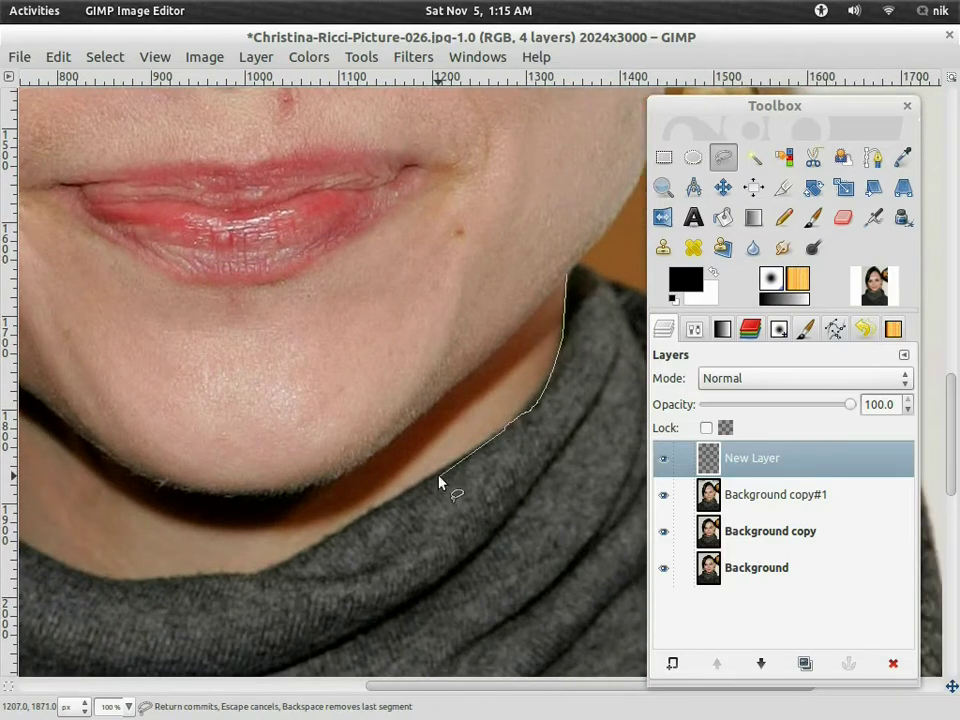
click(437, 469)
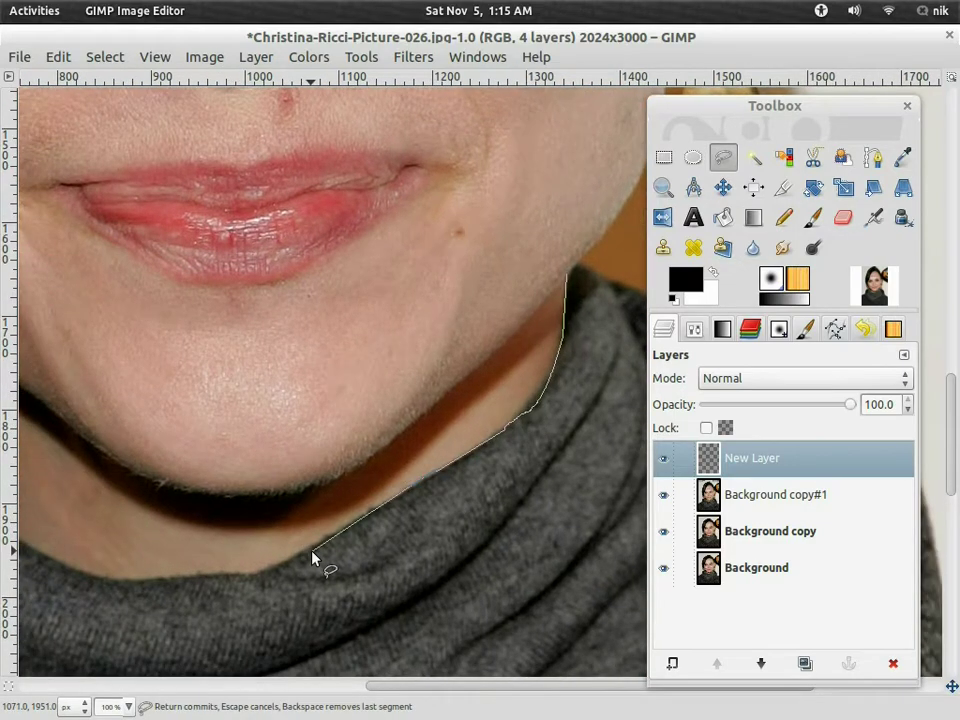
Continue the Free Select outline along the collar beneath the chin and up the far side of the neck to the jaw
click(260, 577)
scroll(180, 594, left, 2)
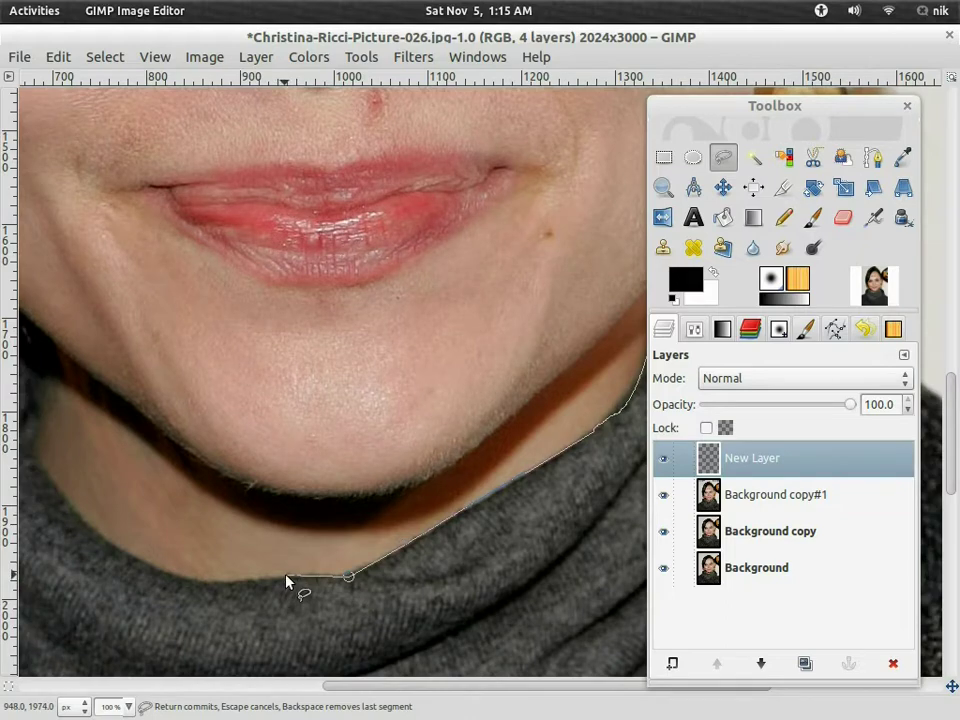
click(175, 580)
scroll(180, 585, left, 4)
scroll(190, 590, up, 2)
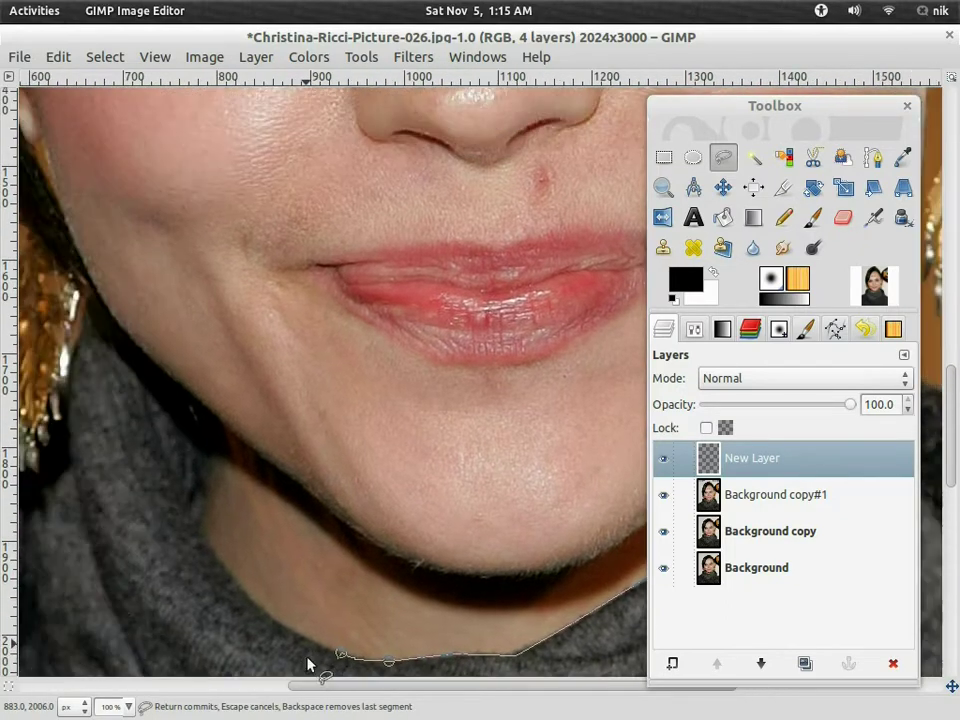
click(263, 611)
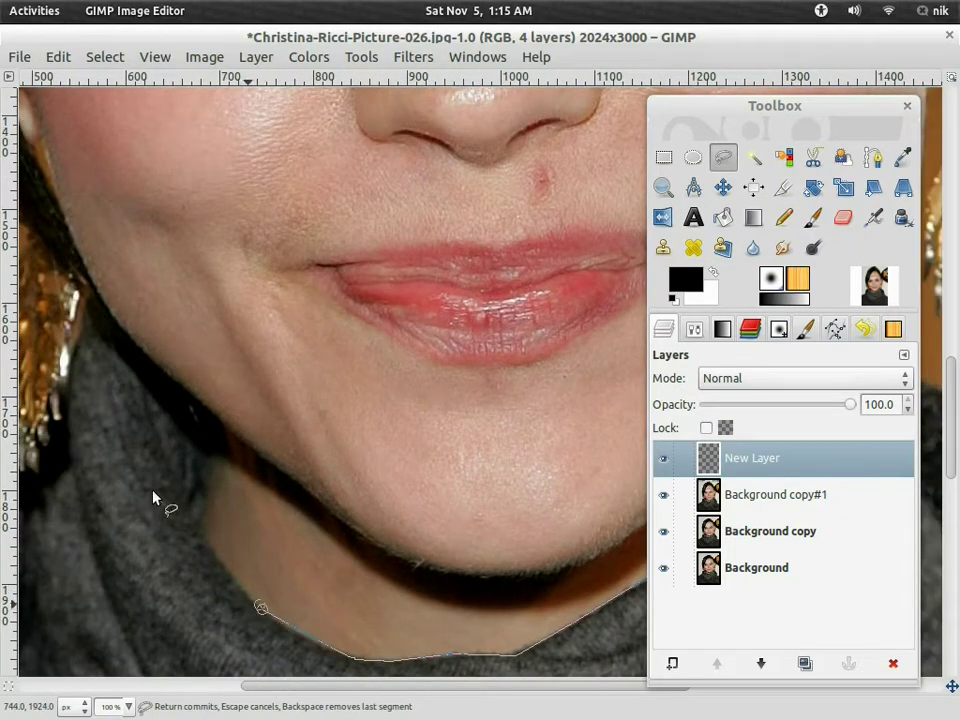
click(195, 530)
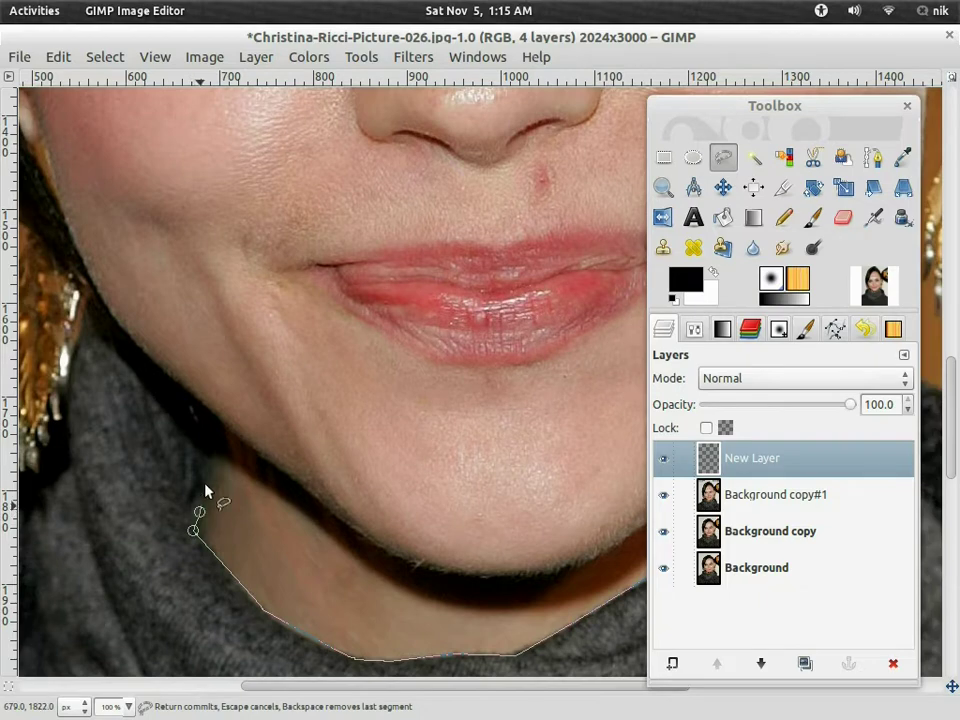
click(222, 434)
Extend the outline up the jaw and cheek along the edge of the long hair
scroll(240, 465, left, 3)
scroll(245, 475, up, 3)
drag(177, 393, 239, 486)
click(277, 537)
click(229, 406)
drag(216, 354, 280, 508)
click(236, 365)
drag(234, 390, 239, 551)
drag(243, 508, 314, 346)
drag(298, 377, 203, 565)
Trace the outline along the hairline past the scar's thick end to the top of the forehead
scroll(281, 414, up, 4)
scroll(290, 416, right, 2)
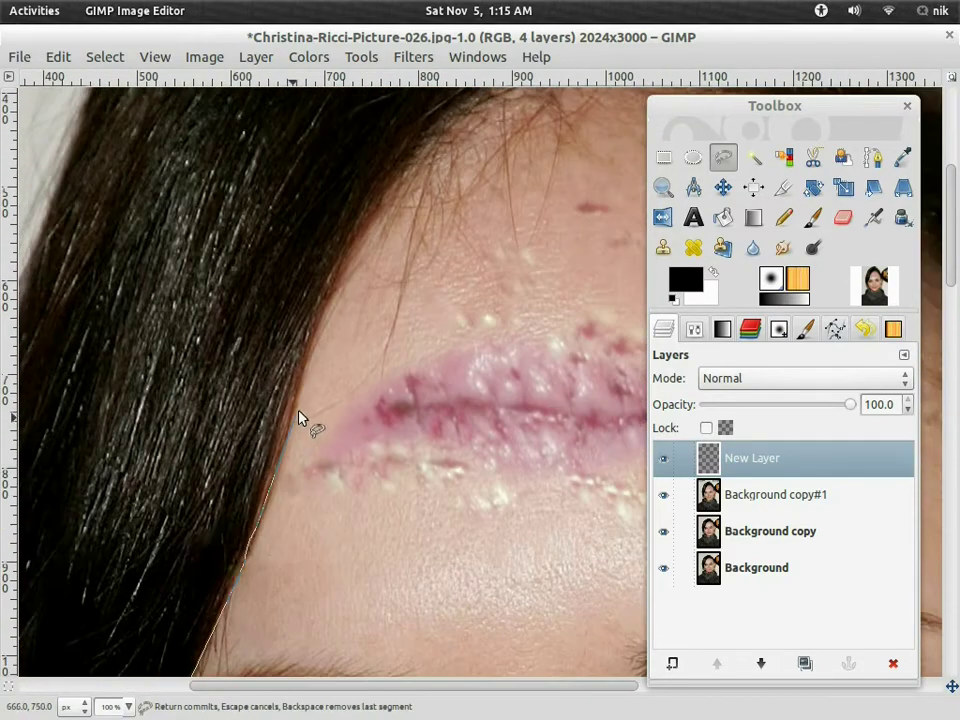
drag(323, 326, 271, 512)
mouse_move(271, 512)
mouse_down()
mouse_move(333, 370)
mouse_move(386, 314)
mouse_up()
mouse_move(386, 314)
mouse_down()
mouse_move(352, 328)
mouse_move(243, 487)
mouse_up()
drag(243, 487, 349, 427)
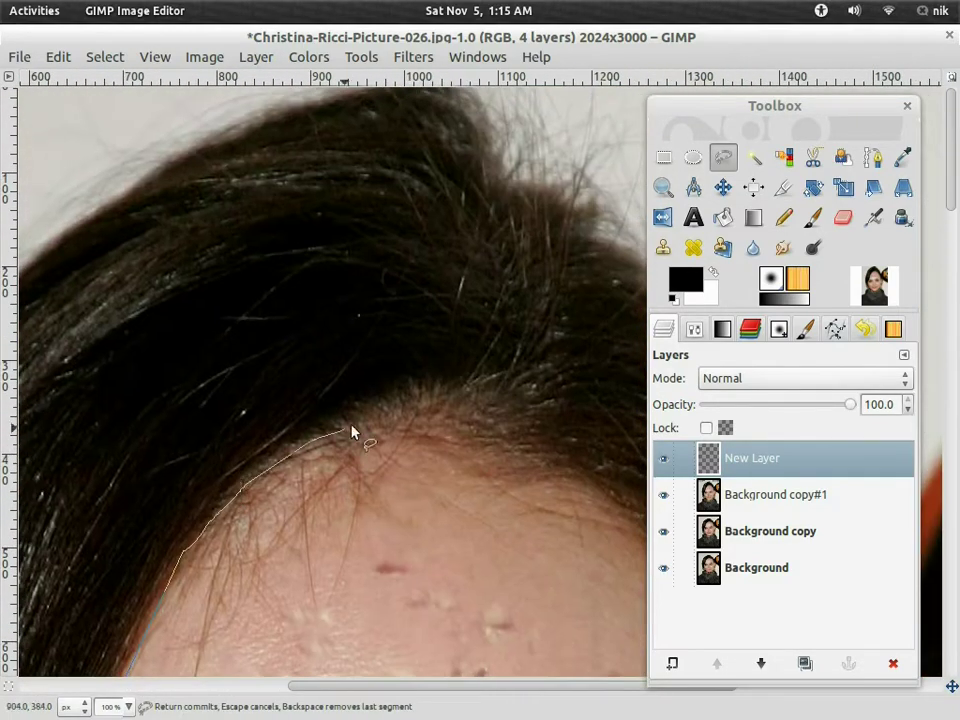
Carry the outline over the top of the forehead and down the hairline to the temple beside the visible ear
drag(511, 419, 524, 423)
drag(524, 423, 170, 343)
drag(380, 550, 401, 571)
drag(440, 655, 342, 368)
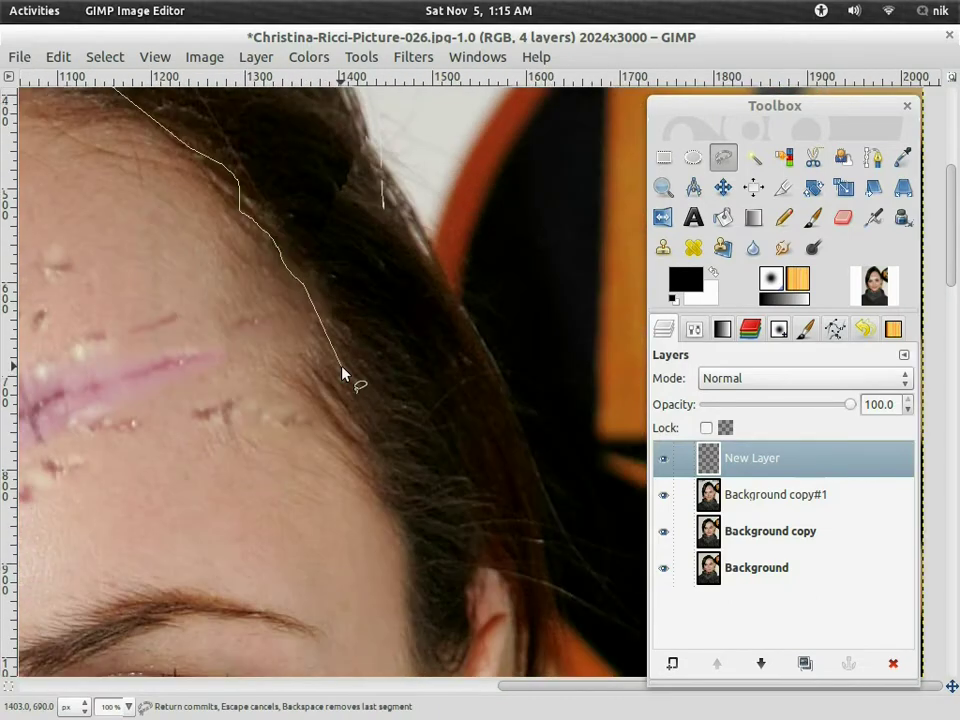
mouse_move(330, 418)
mouse_down()
mouse_move(406, 532)
mouse_move(310, 334)
mouse_up()
scroll(409, 536, down, 6)
scroll(409, 536, right, 2)
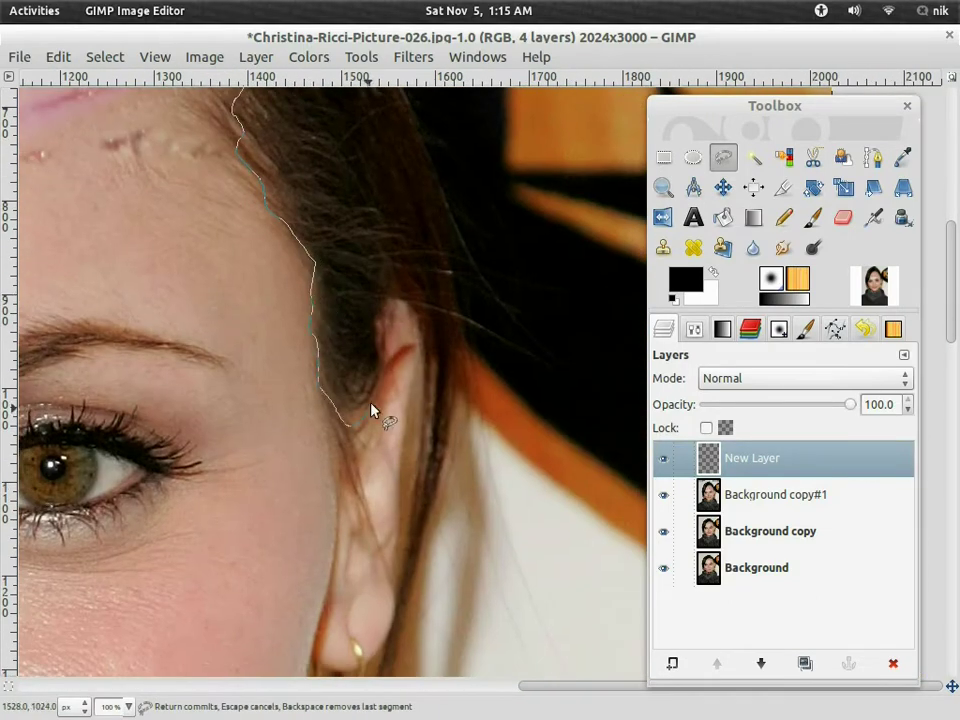
Trace the outline around the visible ear and its lobe, leaving out the earring, to the top of the jaw edge
drag(413, 367, 400, 442)
mouse_move(400, 442)
mouse_down()
mouse_move(381, 156)
mouse_move(379, 200)
mouse_up()
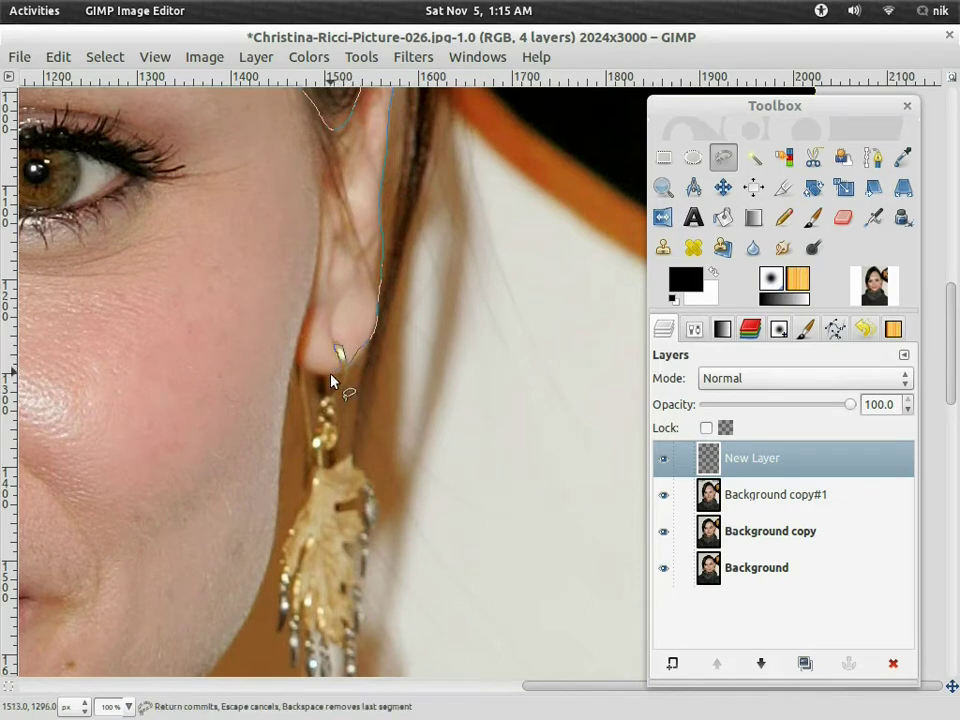
click(294, 364)
scroll(297, 366, down, 2)
scroll(284, 307, down, 3)
scroll(284, 307, right, 1)
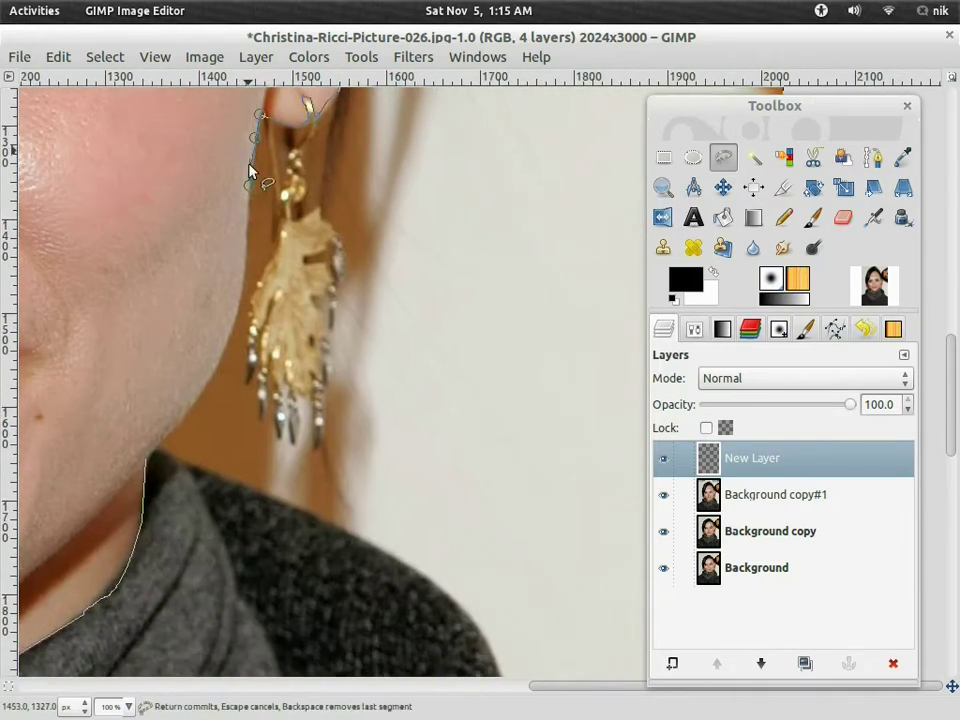
Follow the jaw edge beside the earring back to the starting point and close the face selection
click(242, 249)
click(239, 283)
click(237, 315)
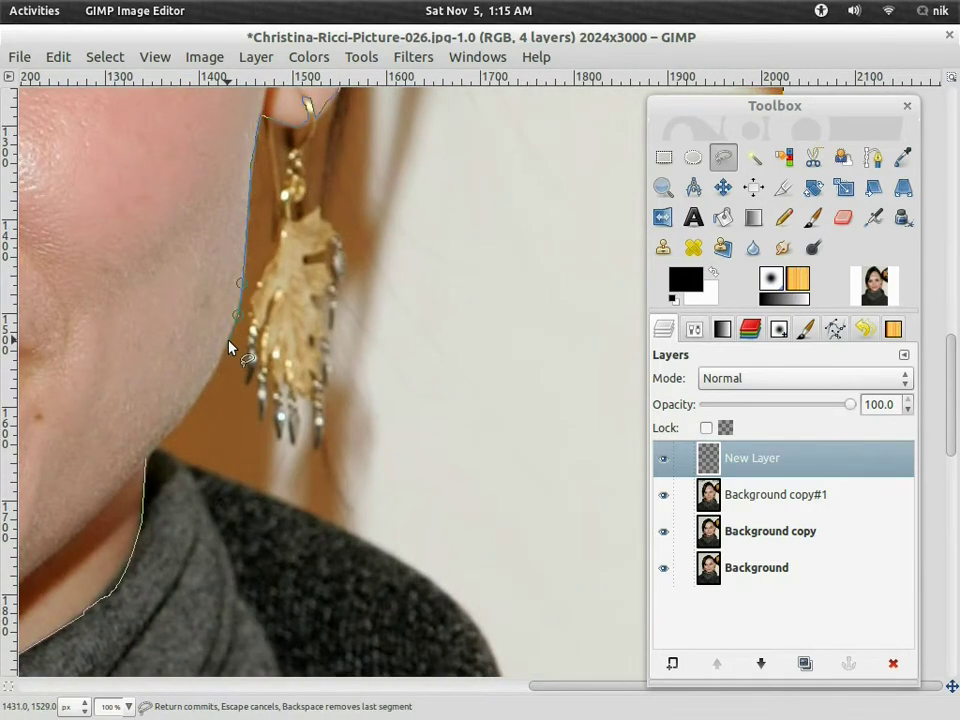
click(207, 386)
scroll(230, 368, down, 1)
scroll(230, 368, left, 1)
click(214, 367)
click(169, 427)
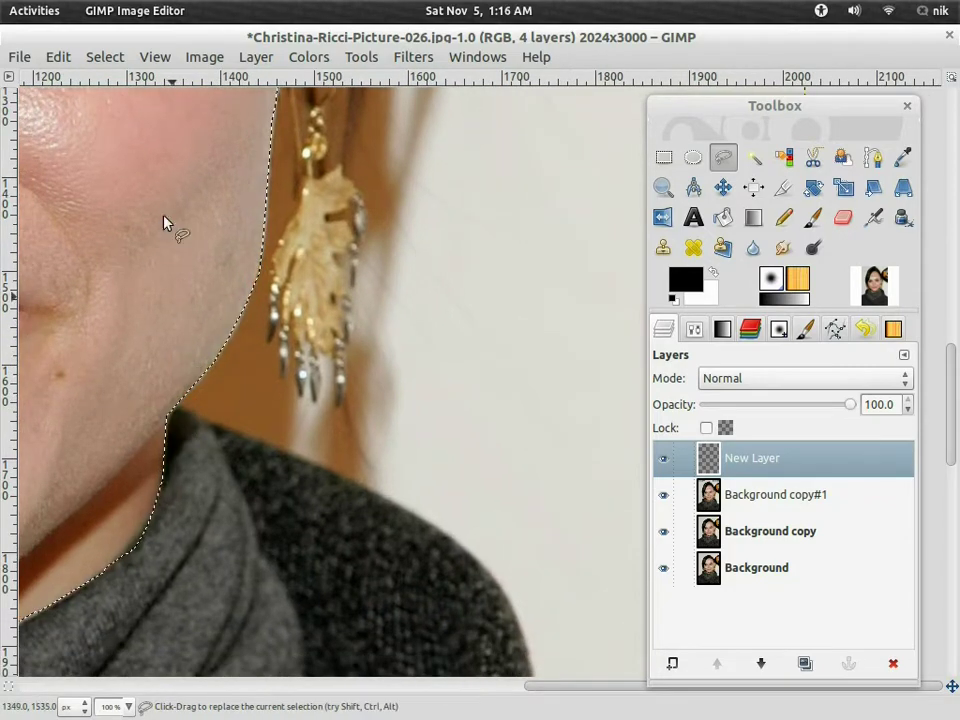
scroll(231, 236, down, 4)
scroll(480, 188, up, 1)
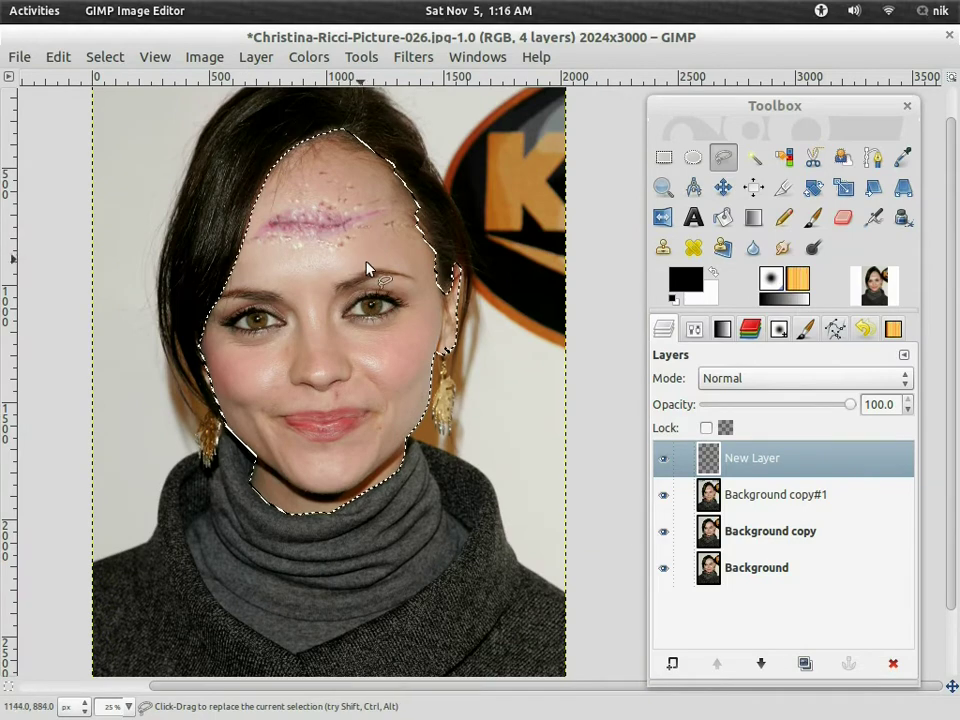
scroll(368, 262, up, 1)
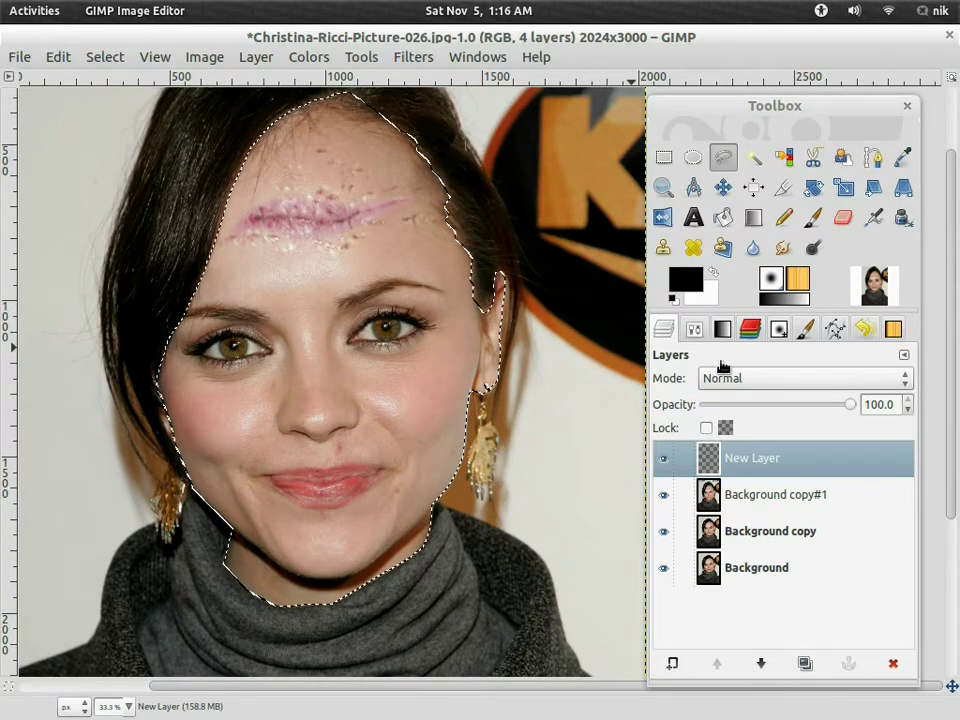
Set Free Select to subtract and cut the eye nearest the visible ear out of the face selection
click(694, 330)
click(749, 380)
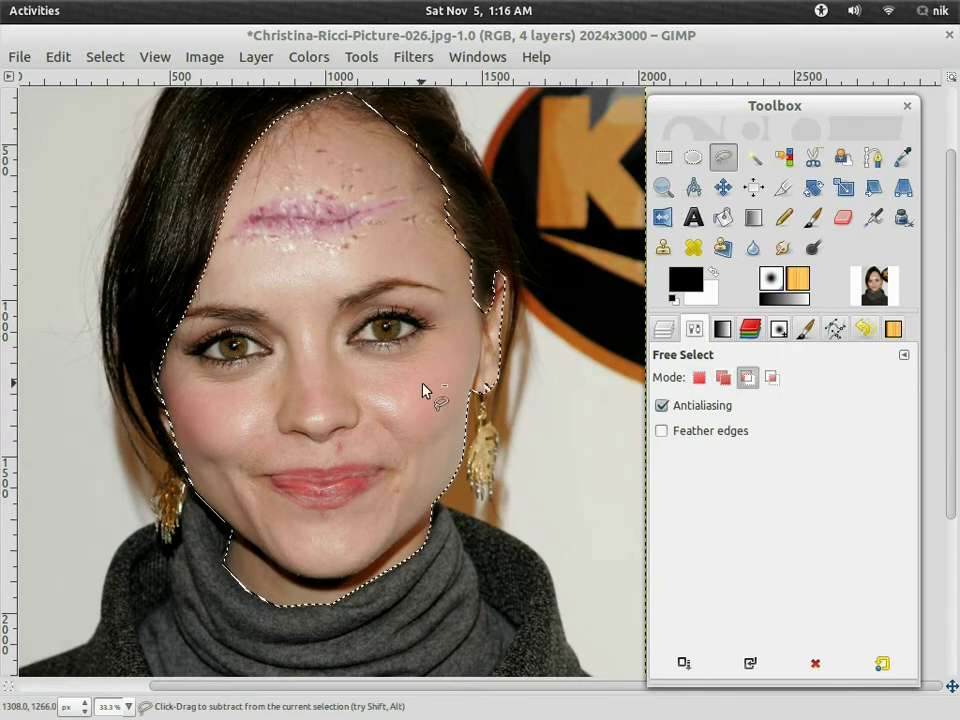
key(2)
drag(416, 371, 473, 517)
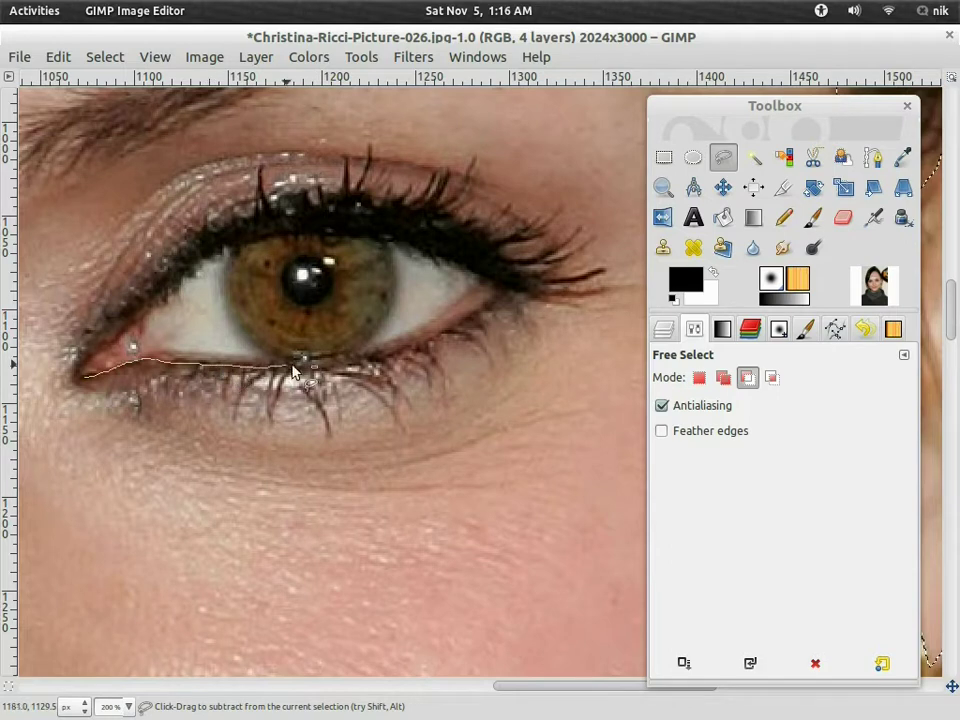
mouse_move(460, 303)
mouse_down()
mouse_move(430, 254)
mouse_move(330, 230)
mouse_up()
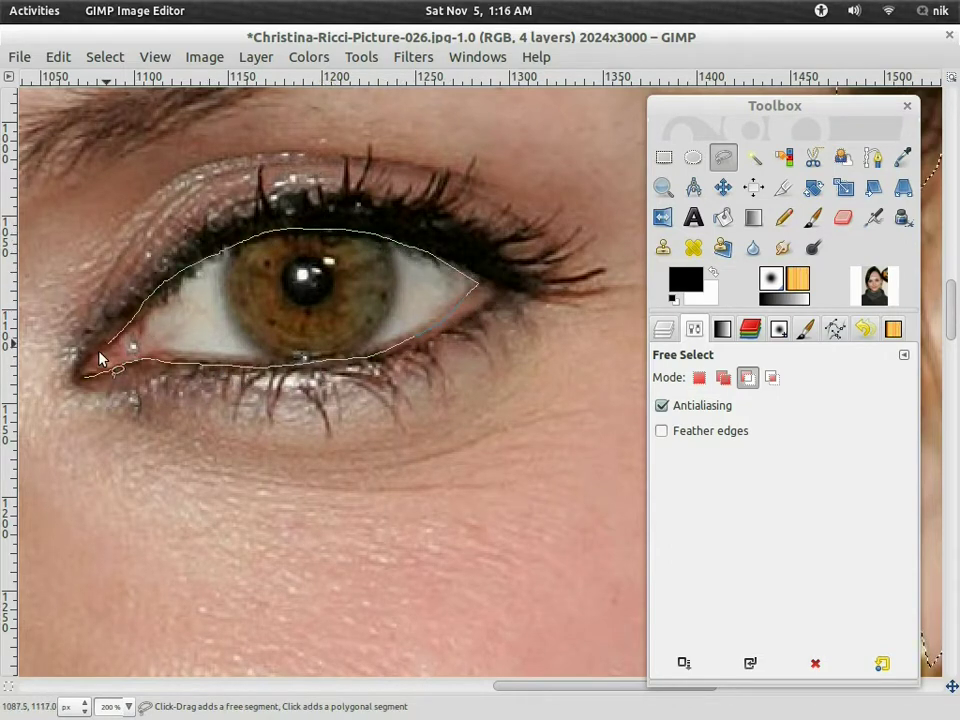
drag(83, 376, 86, 375)
Subtract the other eye, on the long-hair side, from the face selection by outlining it between the eyelids
drag(152, 476, 578, 430)
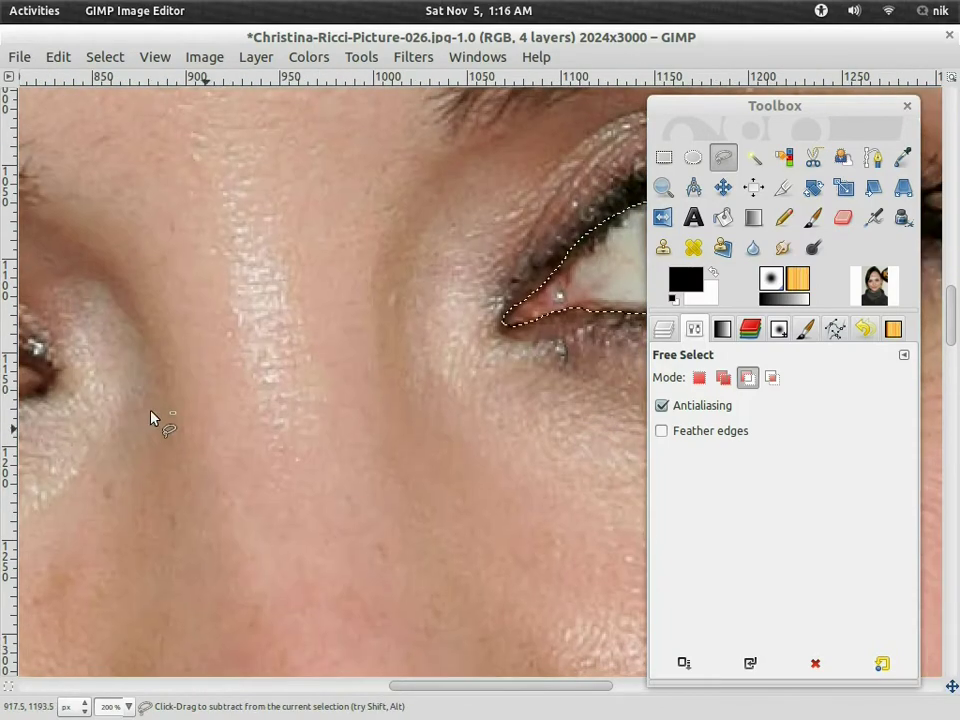
drag(150, 410, 420, 405)
drag(336, 406, 441, 424)
scroll(430, 412, left, 2)
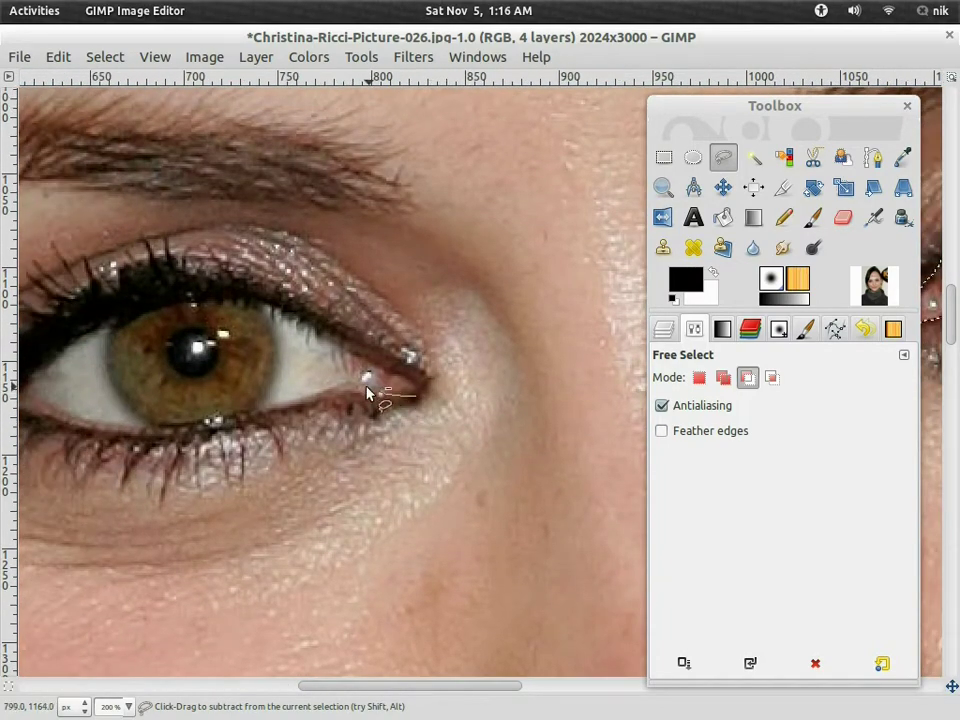
mouse_move(240, 423)
mouse_down()
mouse_move(185, 439)
mouse_move(374, 463)
mouse_up()
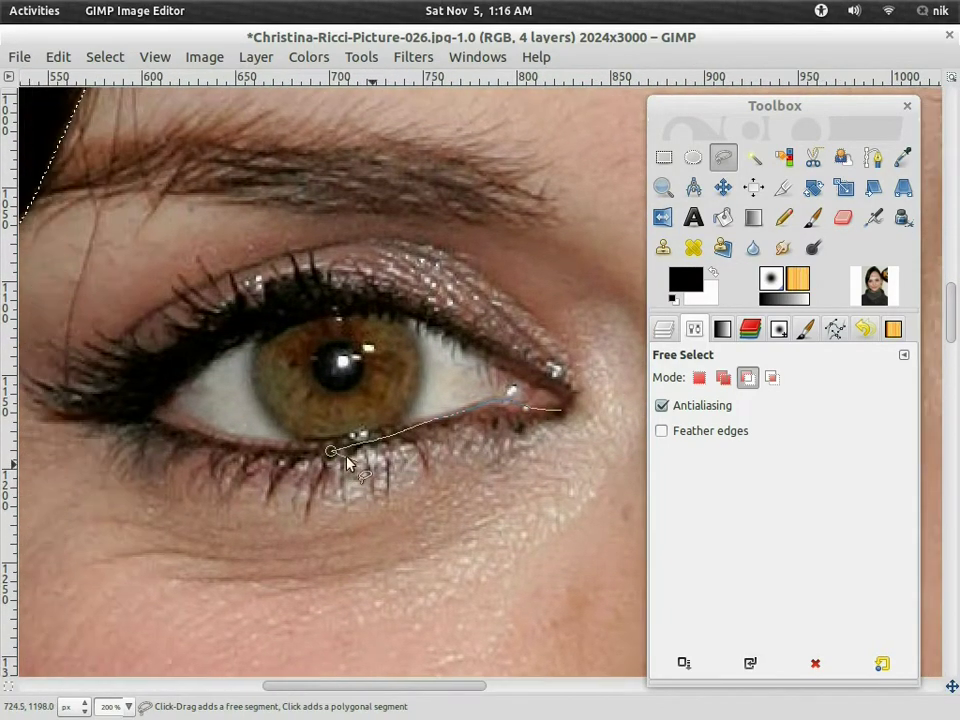
click(155, 403)
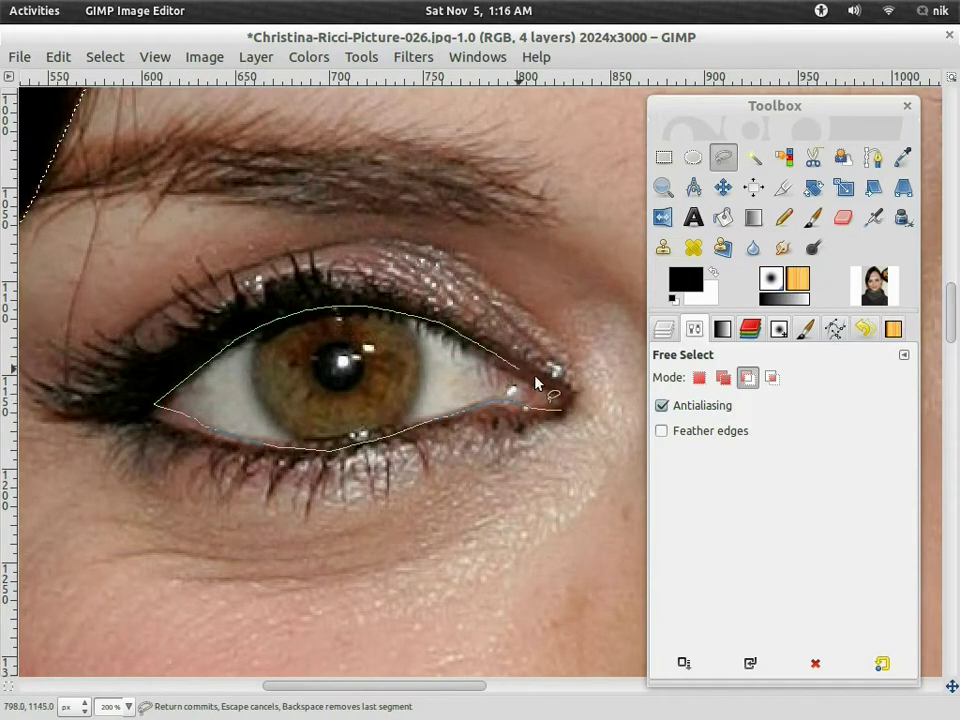
click(565, 419)
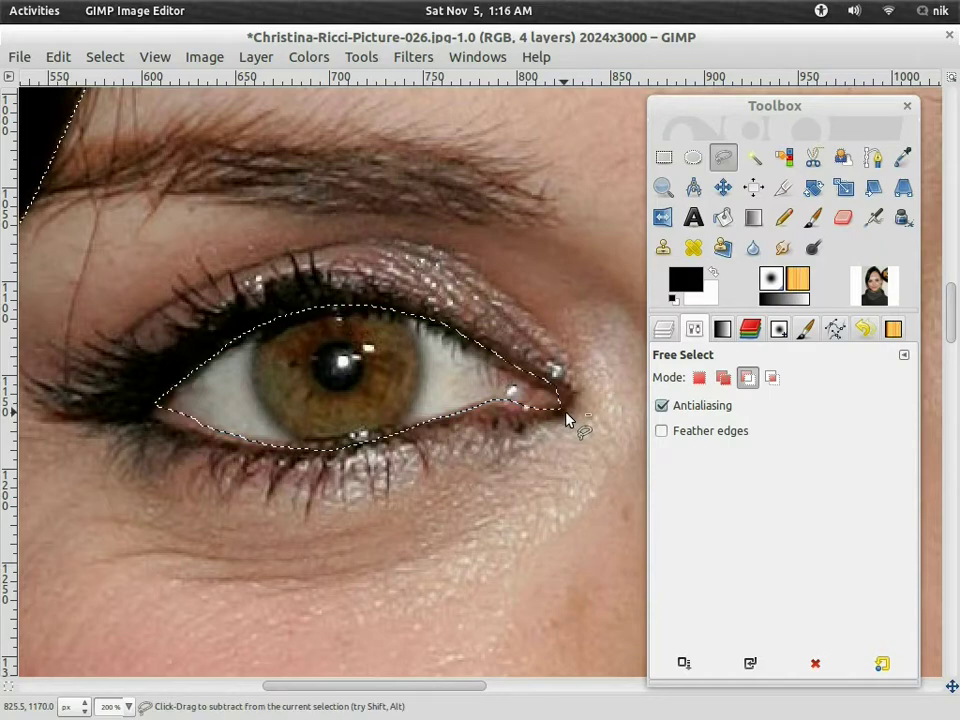
scroll(566, 412, down, 4)
drag(560, 333, 364, 321)
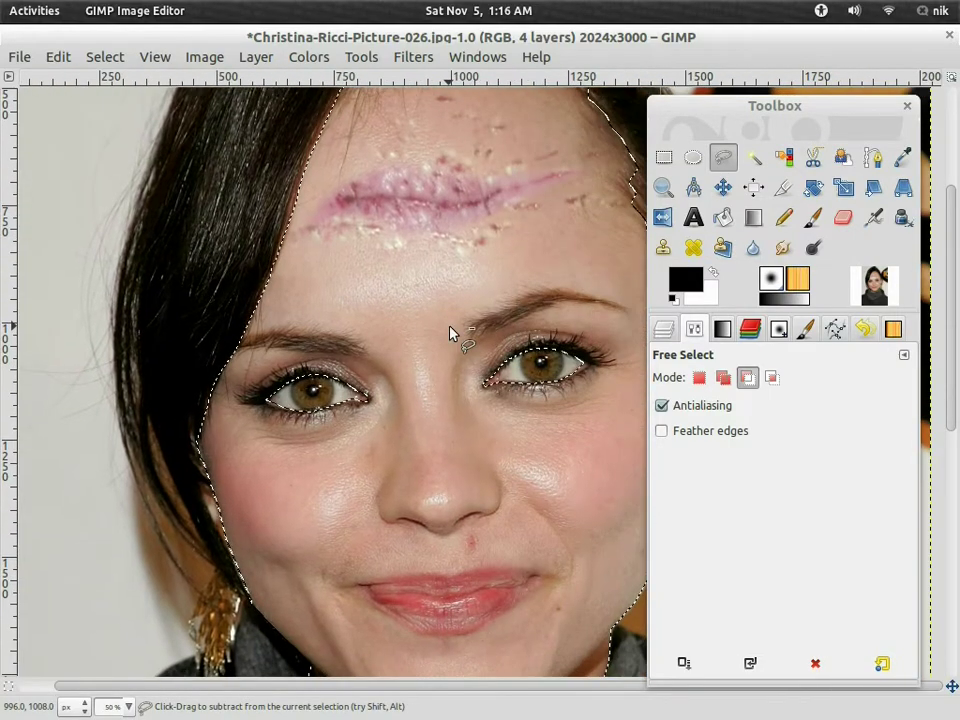
scroll(450, 333, down, 2)
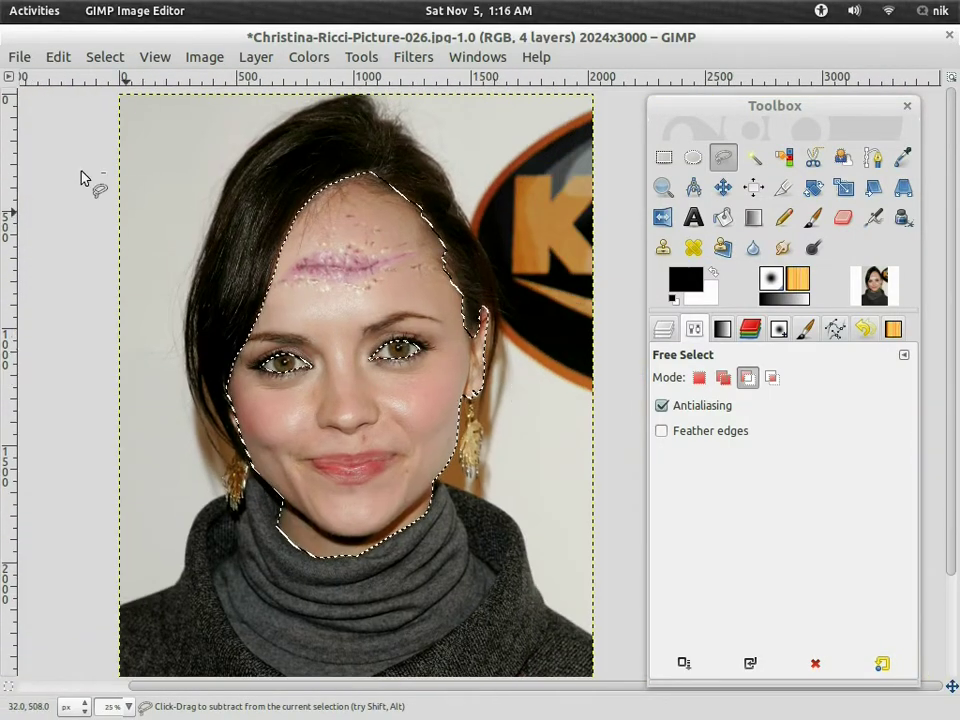
Feather the face selection by 5 pixels
click(104, 57)
click(143, 238)
click(515, 386)
click(518, 398)
click(516, 396)
click(584, 446)
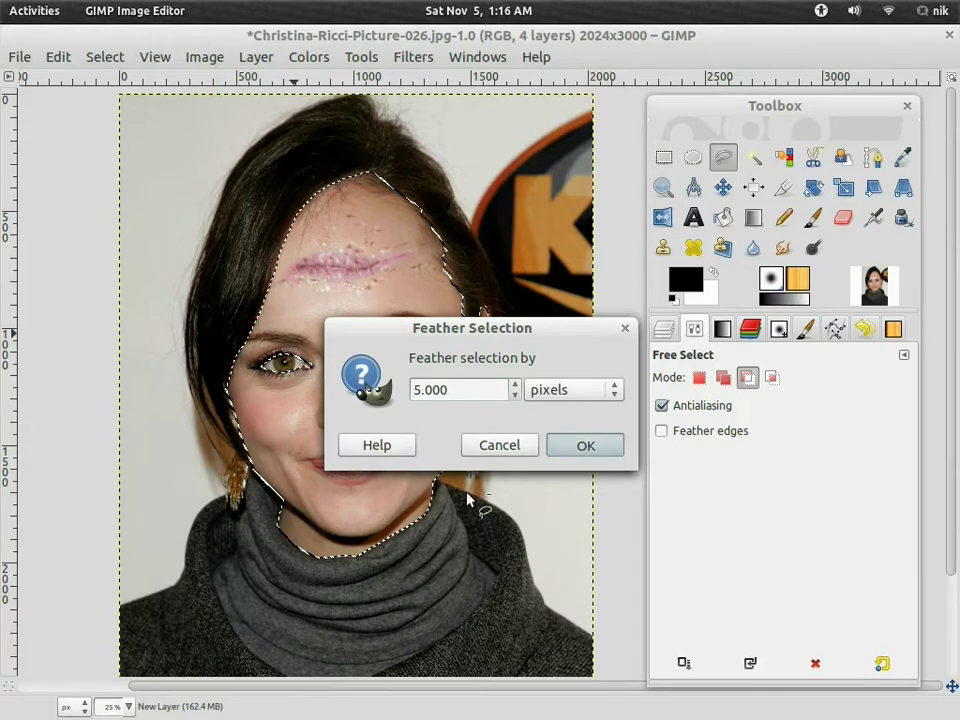
Set the foreground colour to the dark green 013302
click(683, 281)
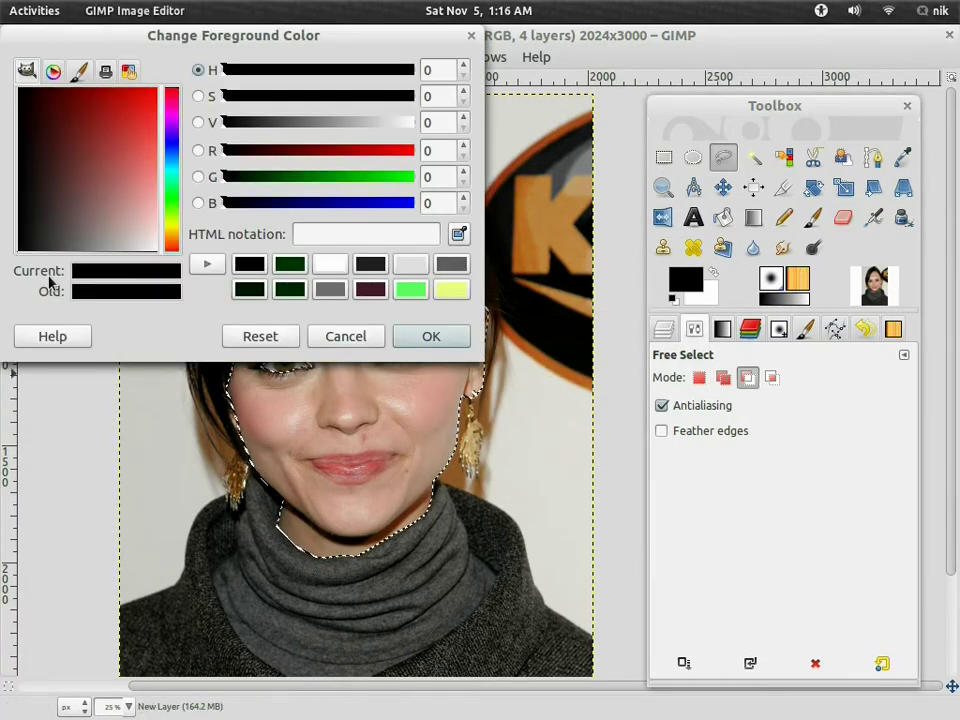
click(290, 264)
drag(83, 129, 44, 90)
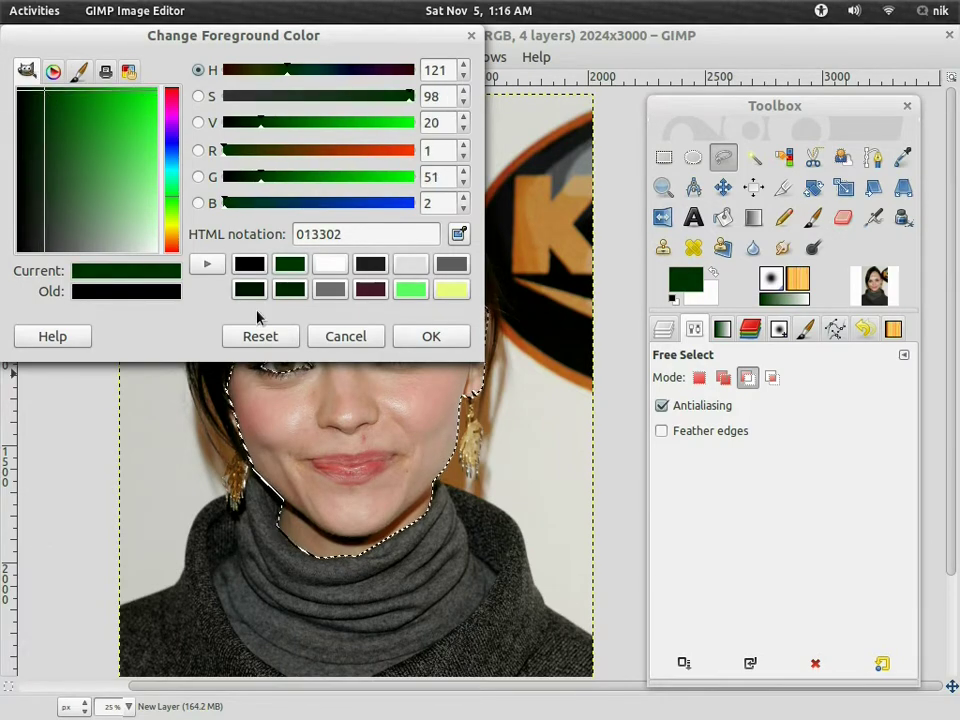
click(444, 339)
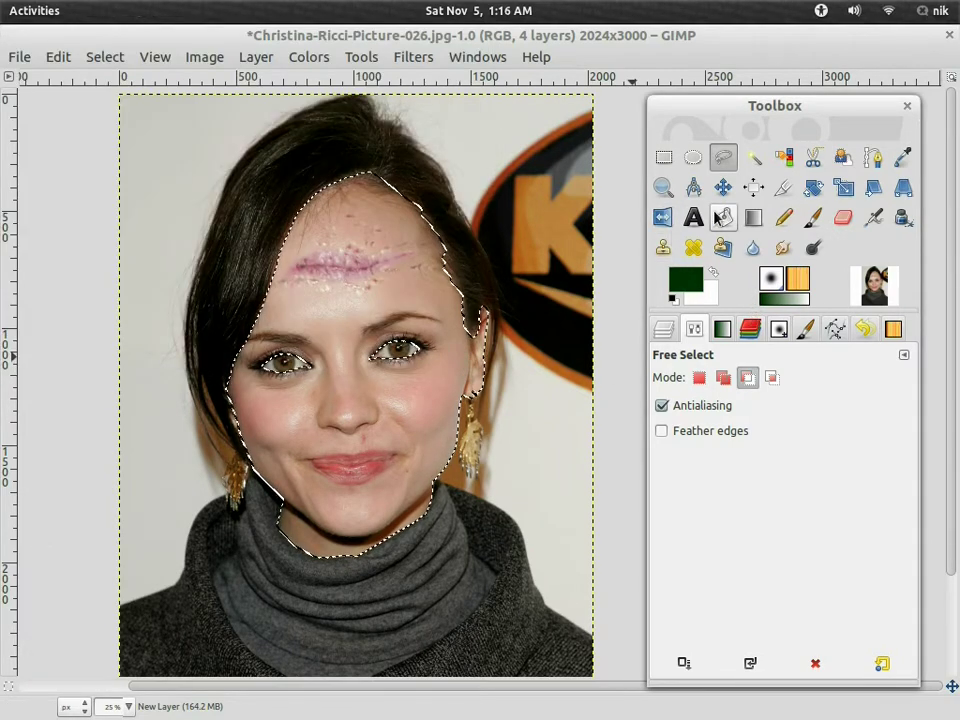
Fill the face selection on the new layer with the dark green foreground colour
click(722, 216)
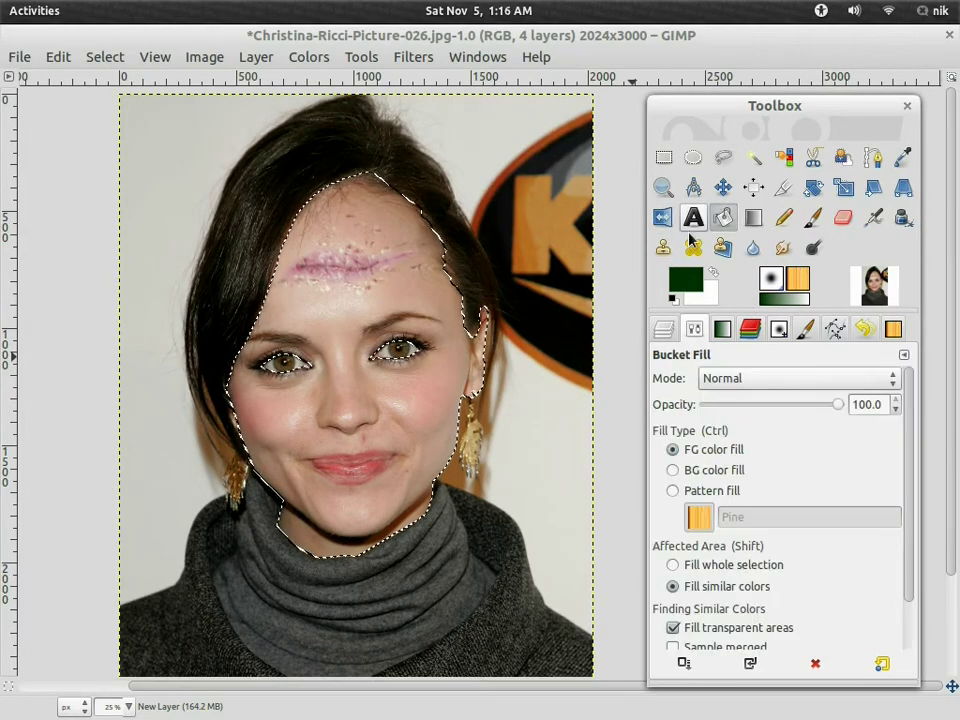
click(325, 280)
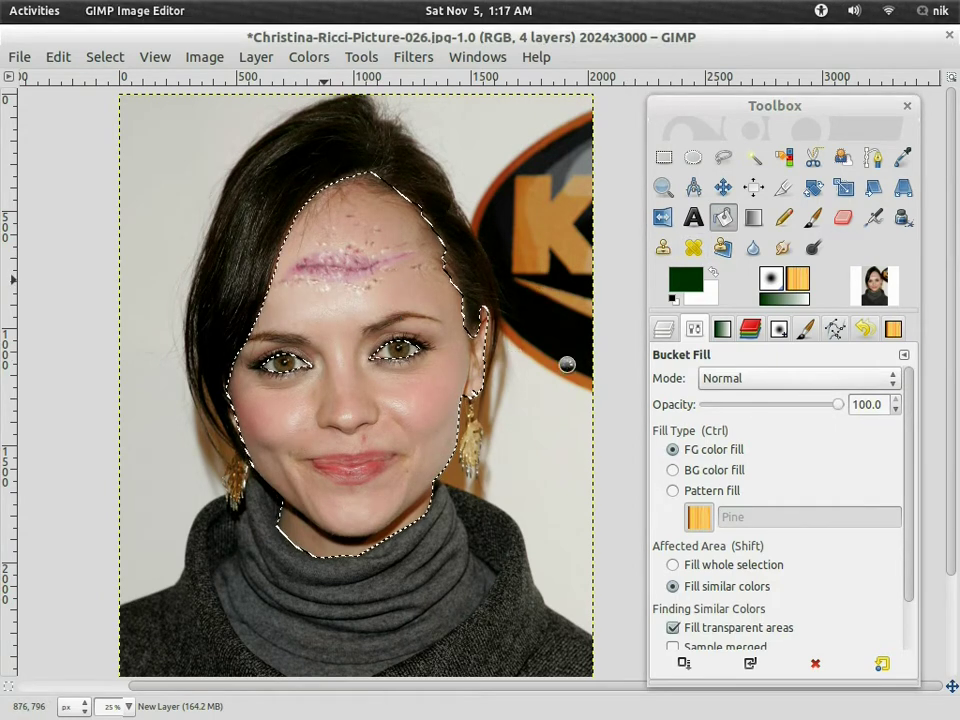
click(664, 331)
key(ctrl+comma)
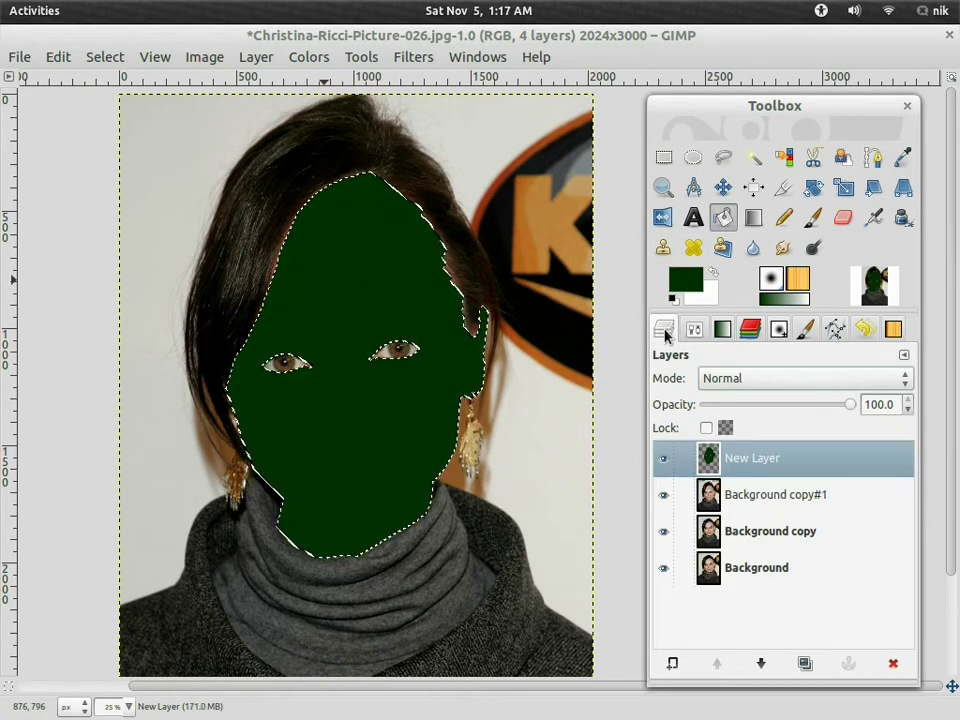
Clear the selection and soften the green face layer with a blur filter
click(105, 57)
click(111, 99)
click(413, 57)
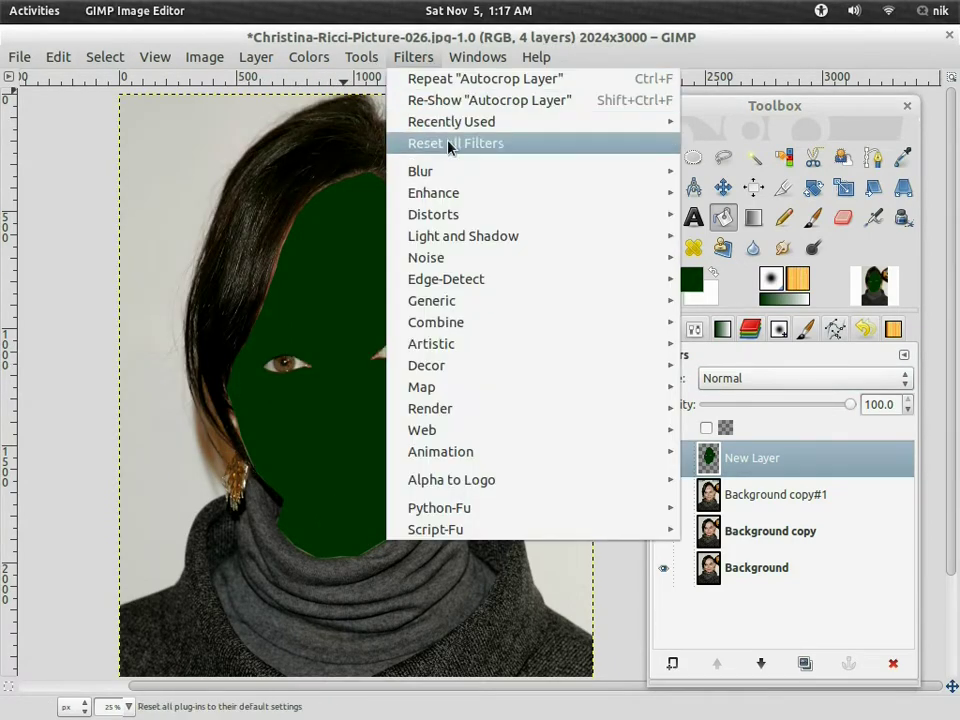
mouse_move(611, 176)
click(768, 193)
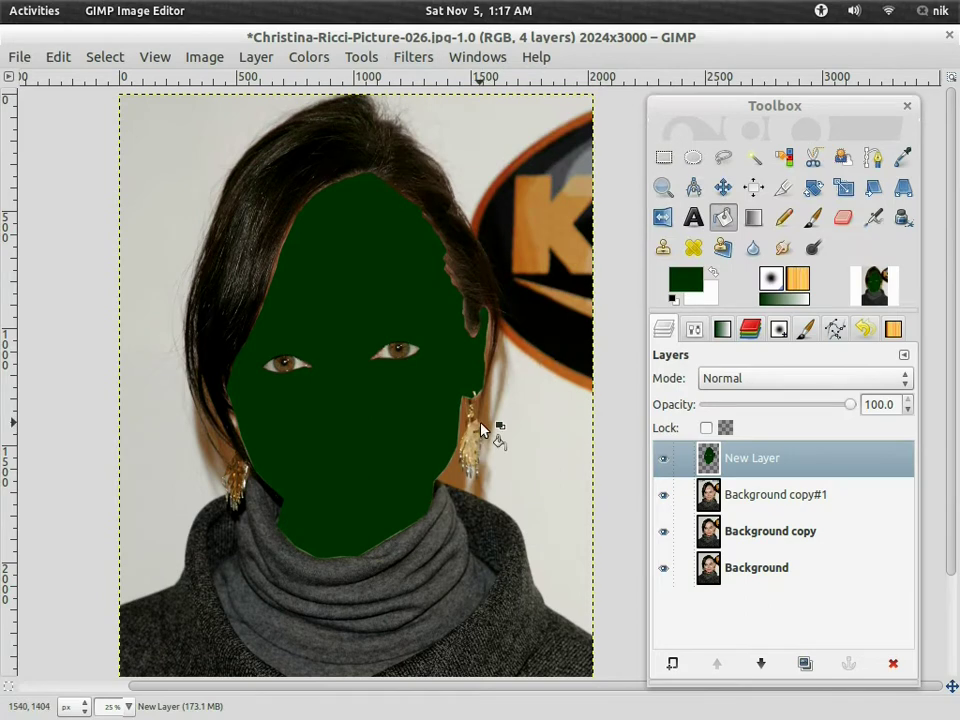
click(603, 529)
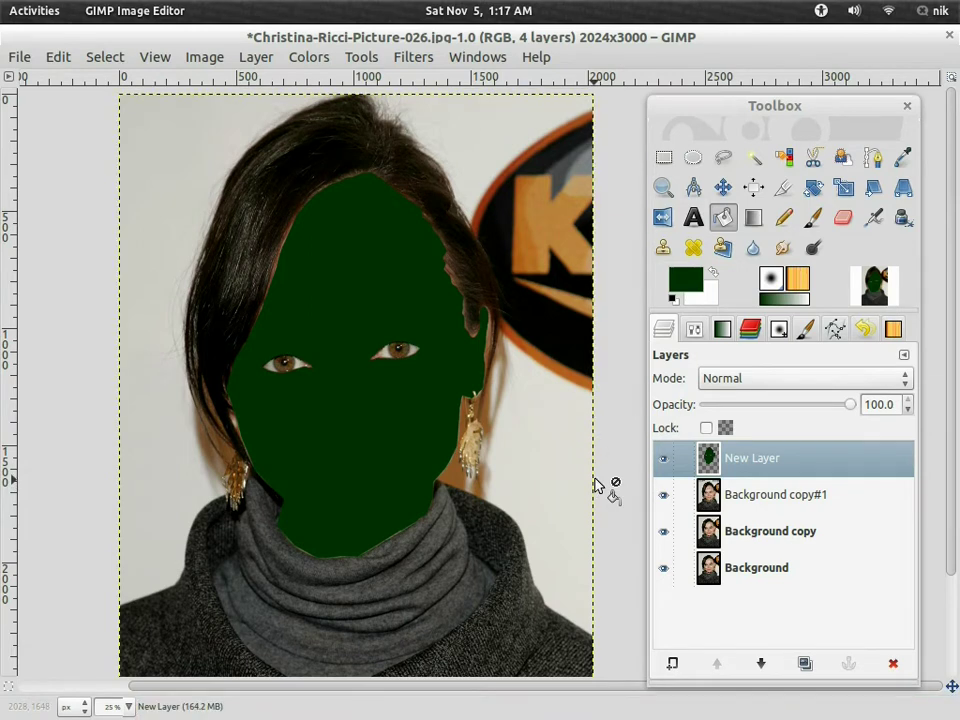
Change the green layer's blending mode to Soft light and inspect the tinted forehead and hairline up close
click(771, 379)
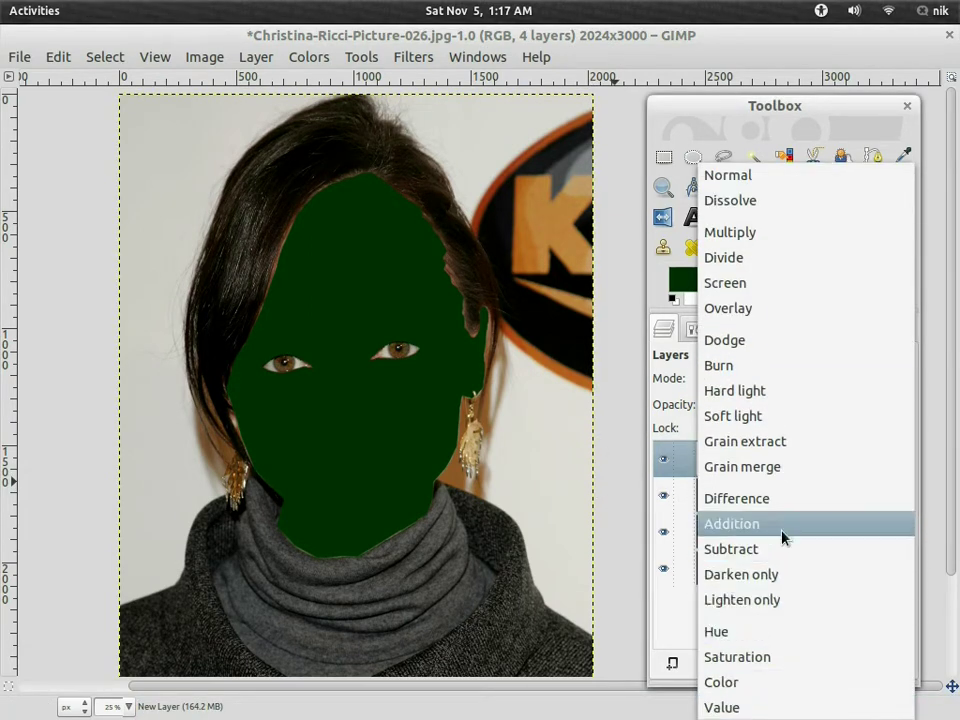
click(790, 420)
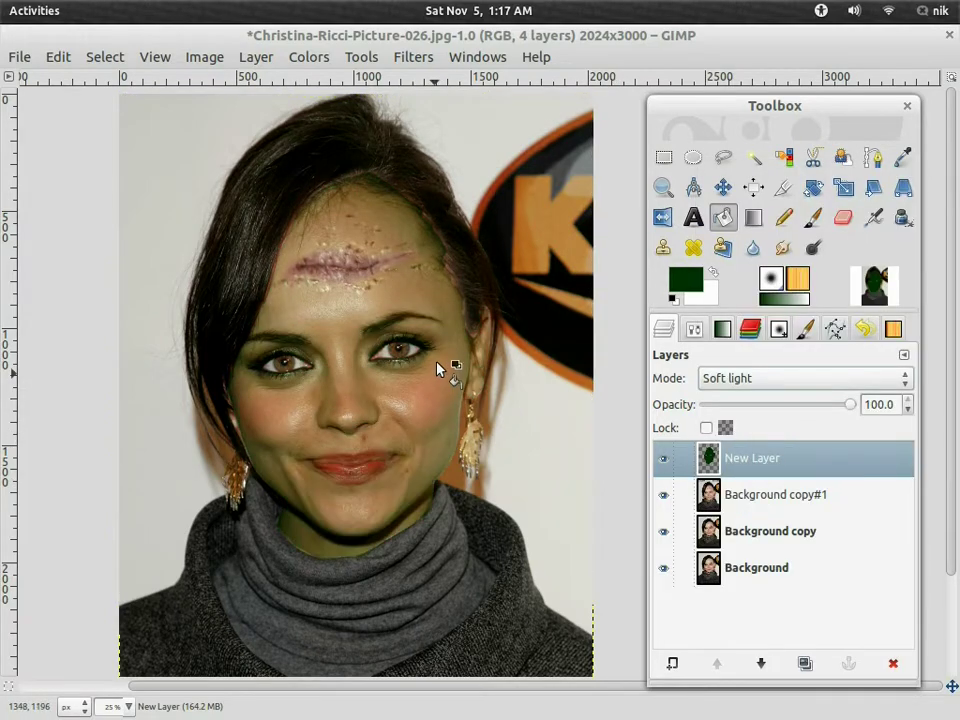
scroll(439, 306, up, 3)
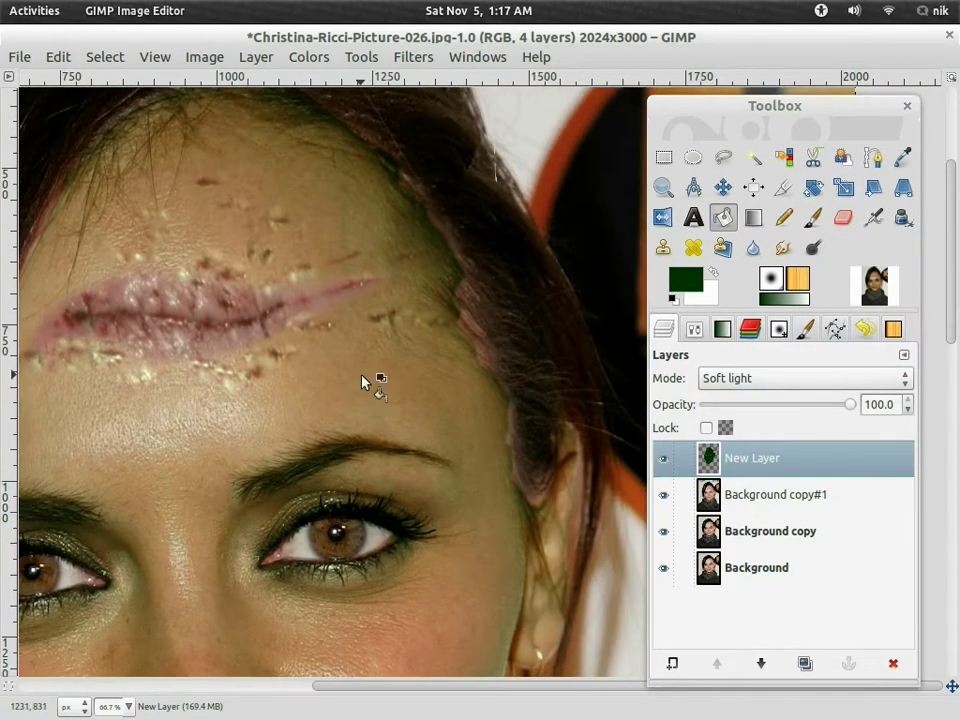
scroll(413, 347, up, 2)
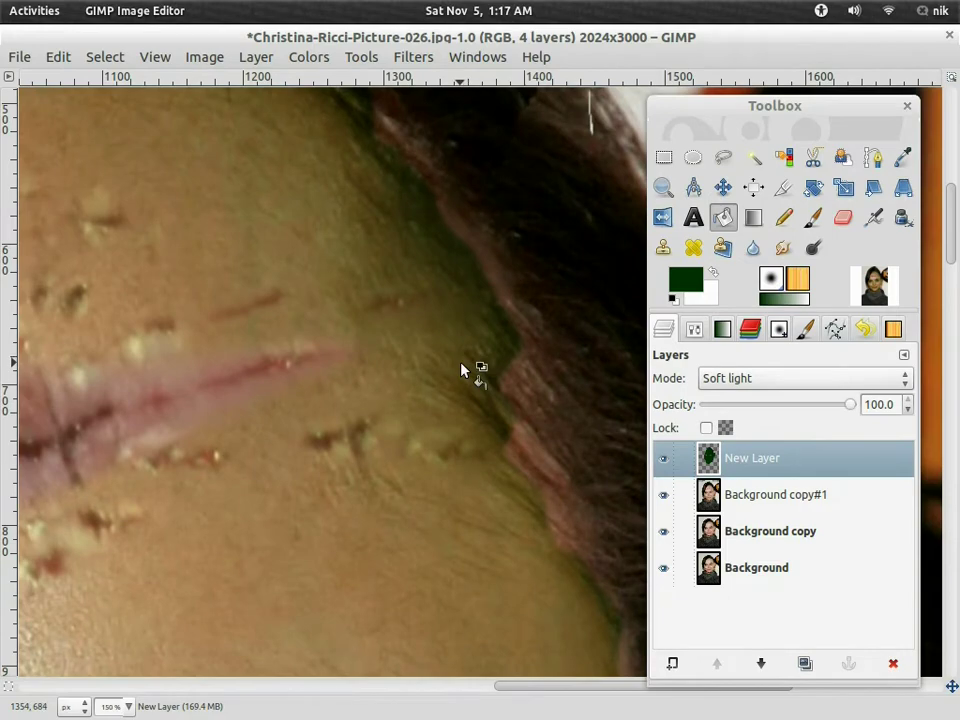
scroll(461, 369, down, 2)
drag(430, 416, 405, 427)
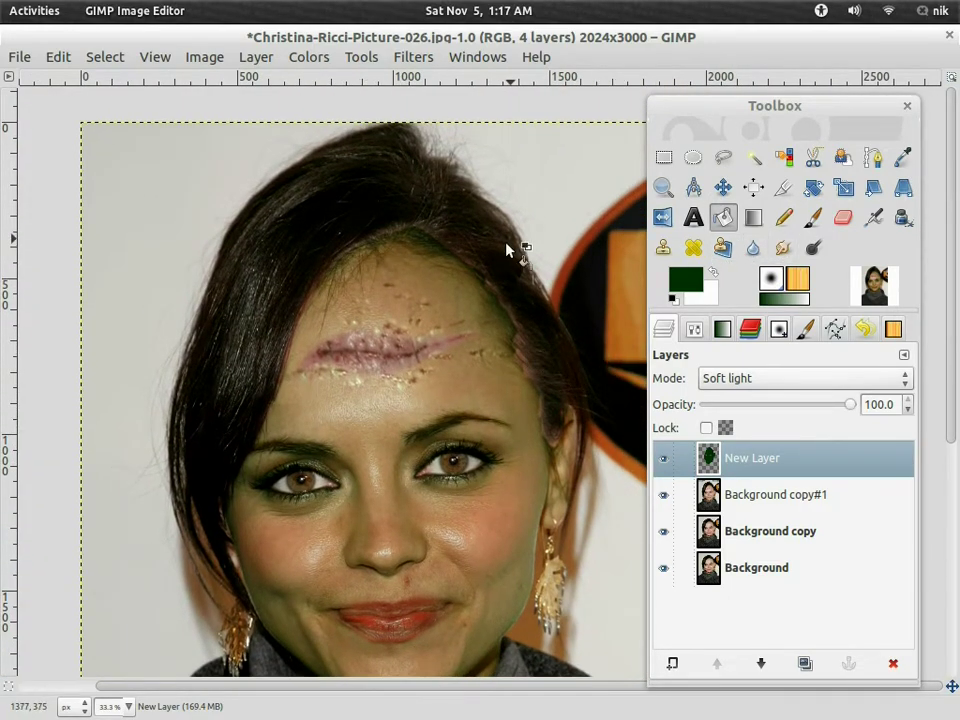
Erase the green tint that spills into the hair along the top of the forehead
scroll(506, 249, up, 3)
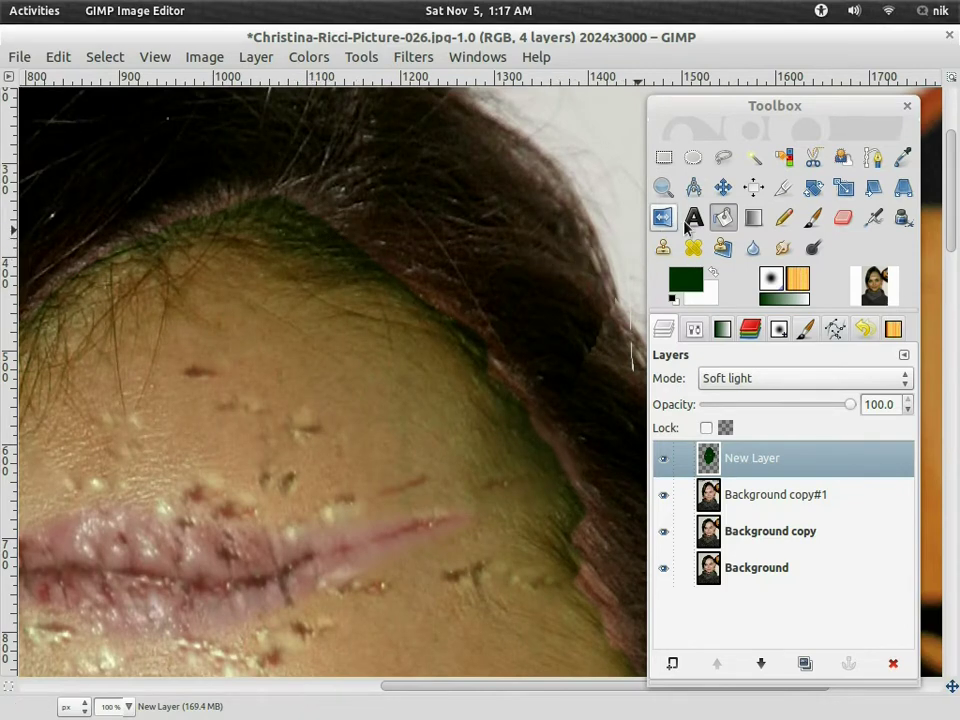
click(813, 217)
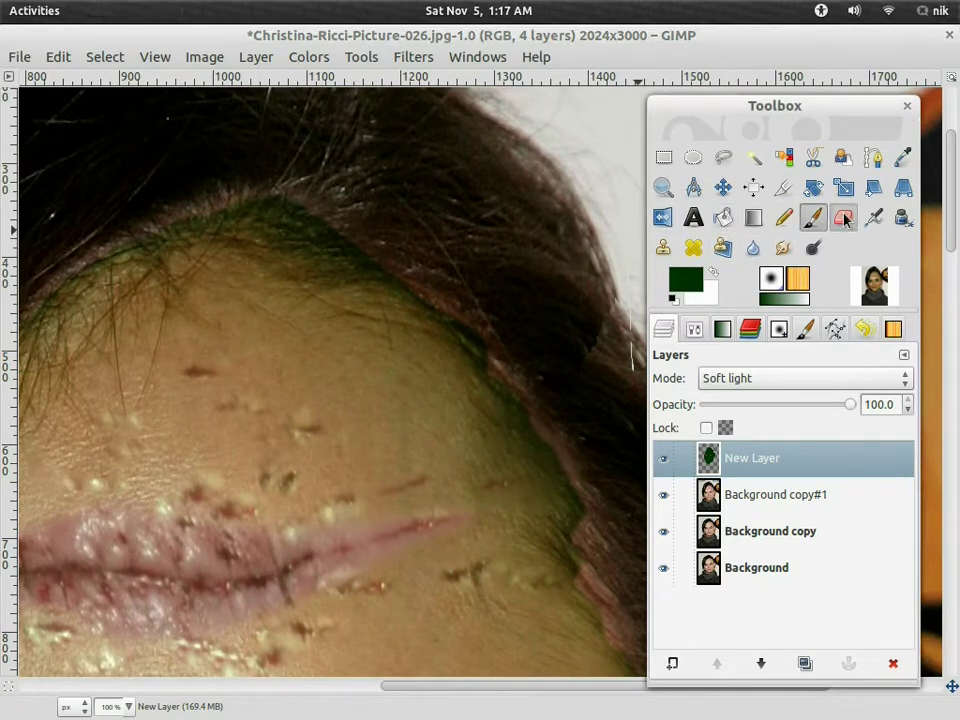
click(843, 219)
scroll(488, 370, up, 2)
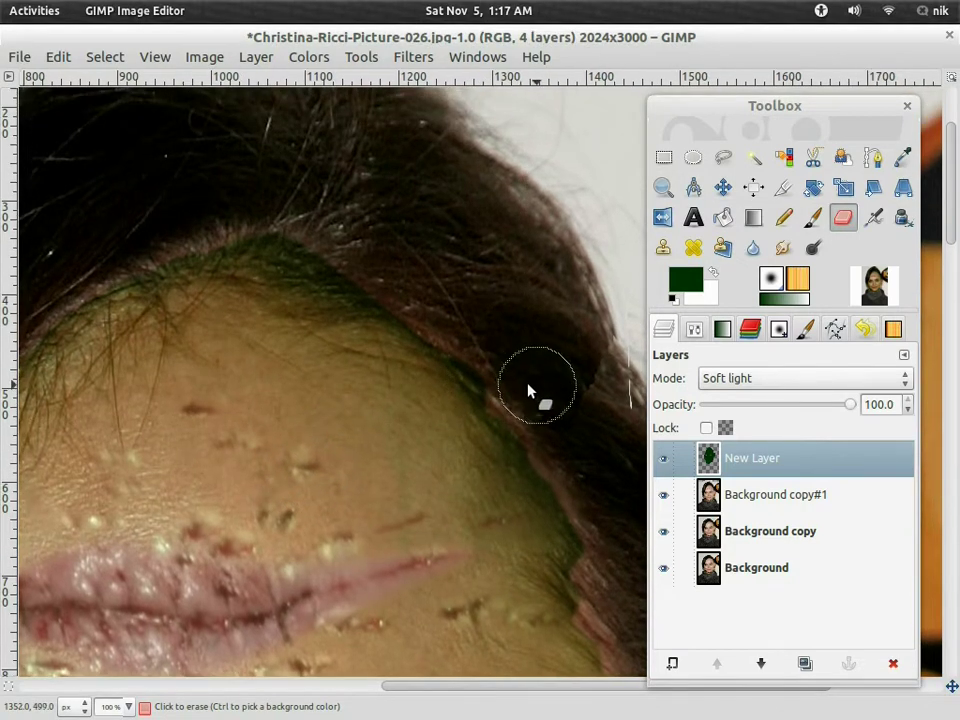
drag(353, 279, 234, 253)
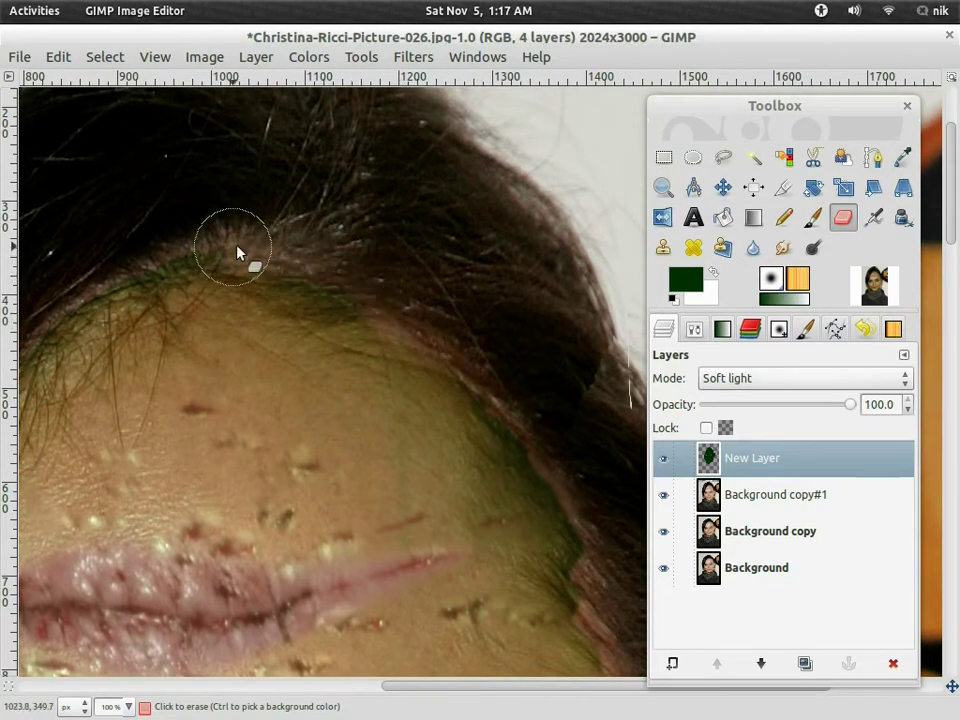
drag(341, 275, 175, 258)
mouse_move(193, 252)
mouse_down()
mouse_move(234, 264)
mouse_move(279, 251)
mouse_up()
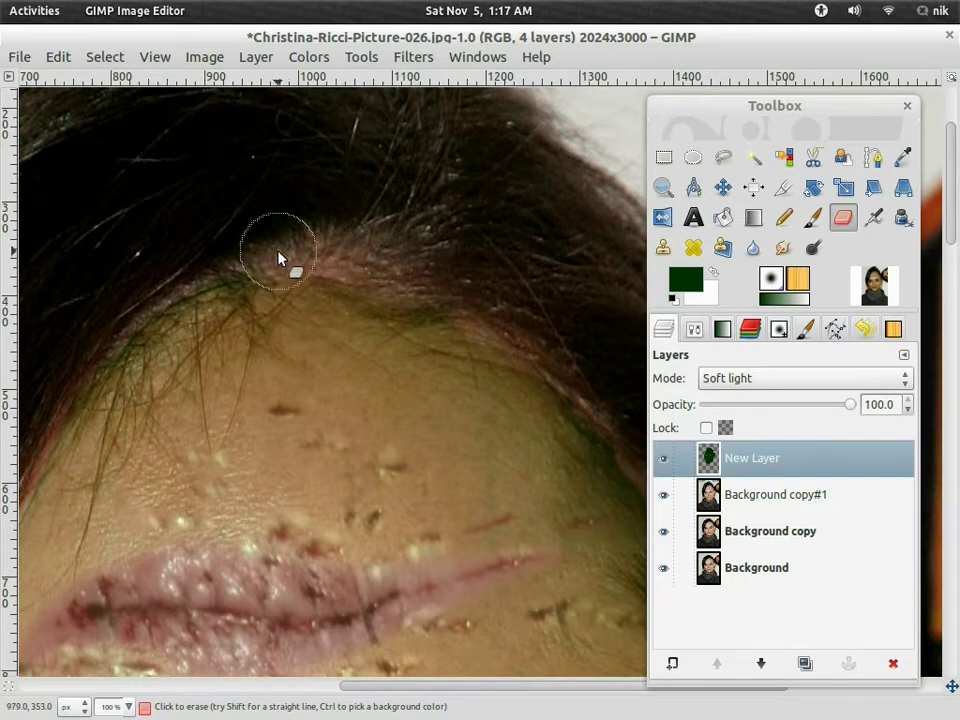
drag(176, 302, 229, 276)
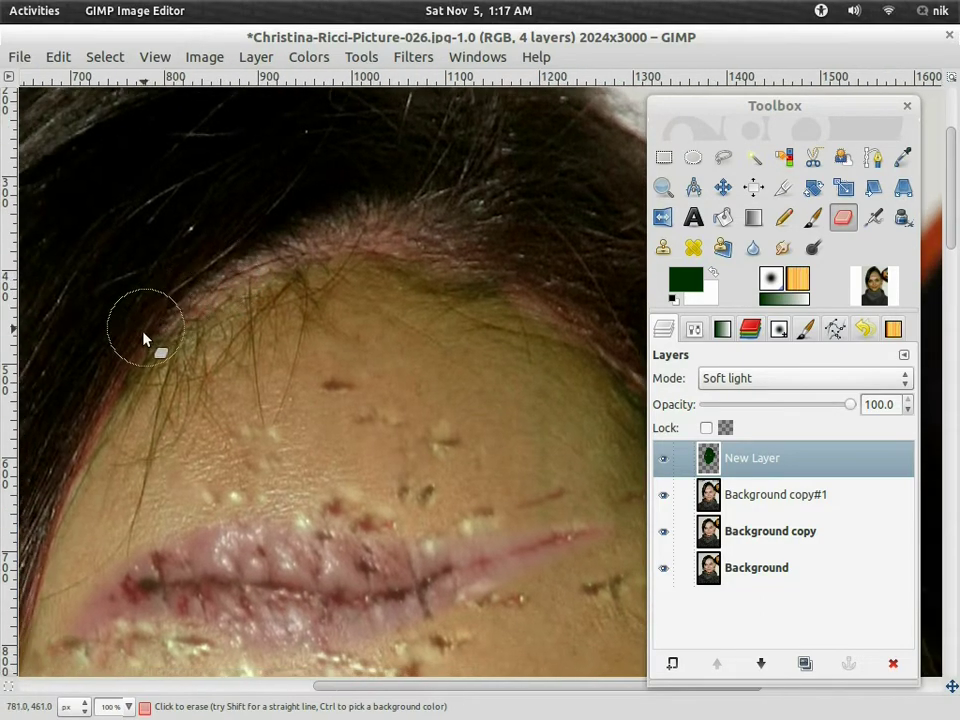
Erase the green spill from the hair along the temple and above the visible ear
scroll(133, 366, down, 15)
scroll(133, 366, left, 12)
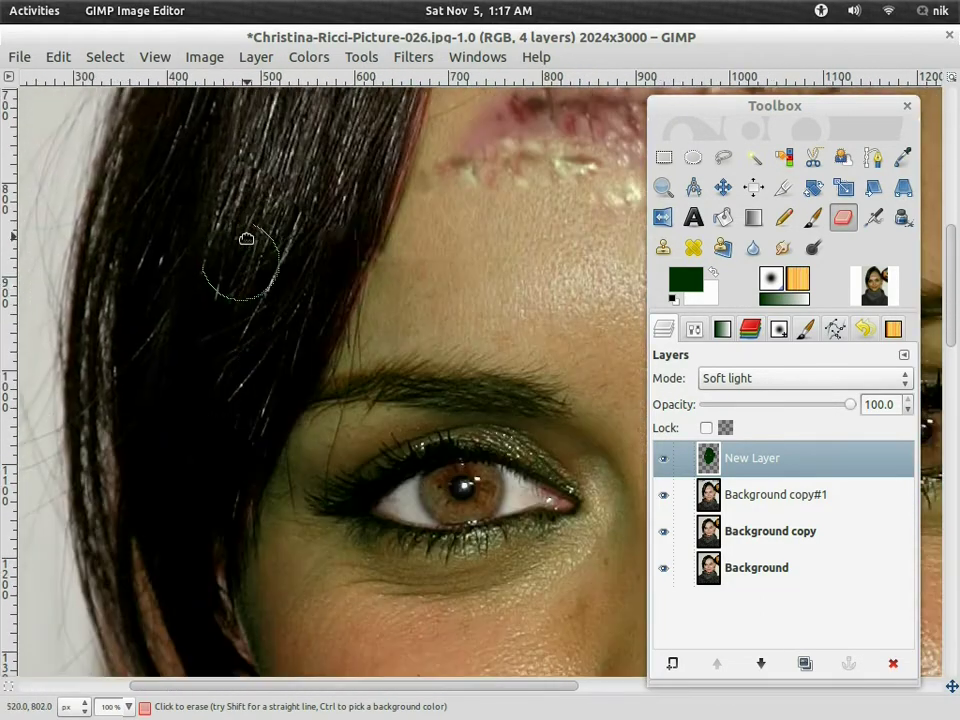
scroll(228, 321, down, 3)
scroll(160, 260, down, 5)
scroll(150, 250, right, 2)
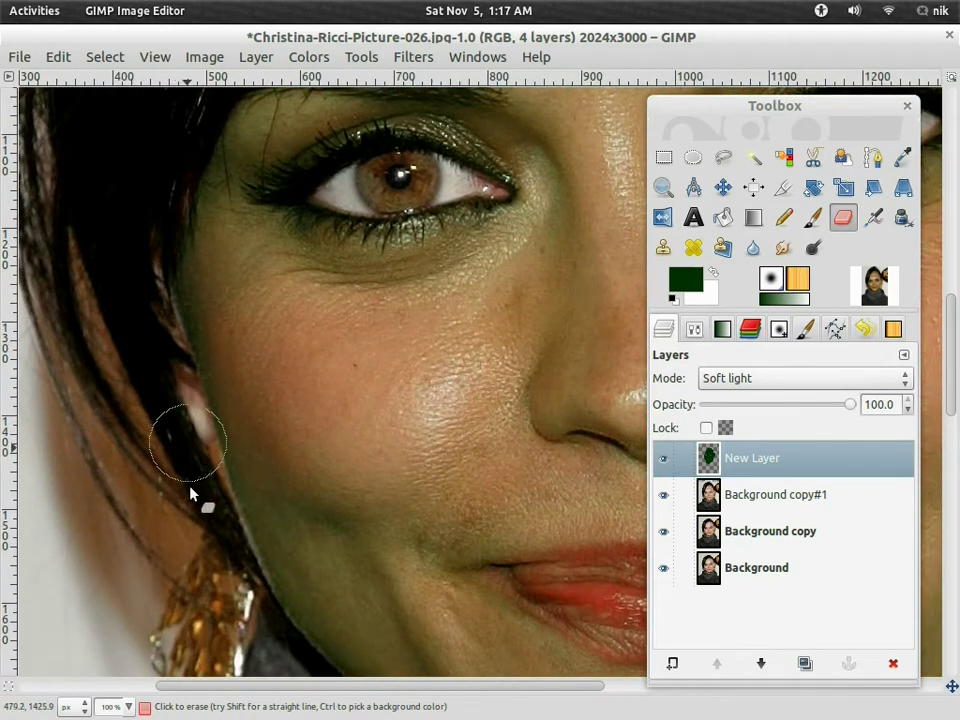
drag(194, 492, 84, 171)
drag(176, 369, 26, 506)
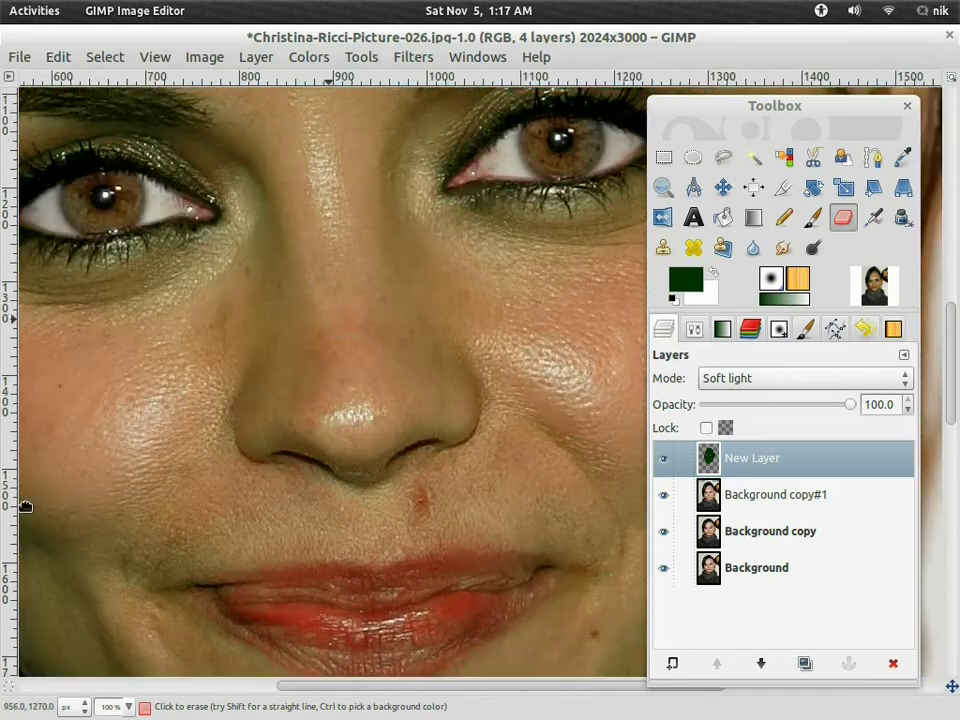
drag(440, 235, 205, 500)
drag(398, 424, 352, 295)
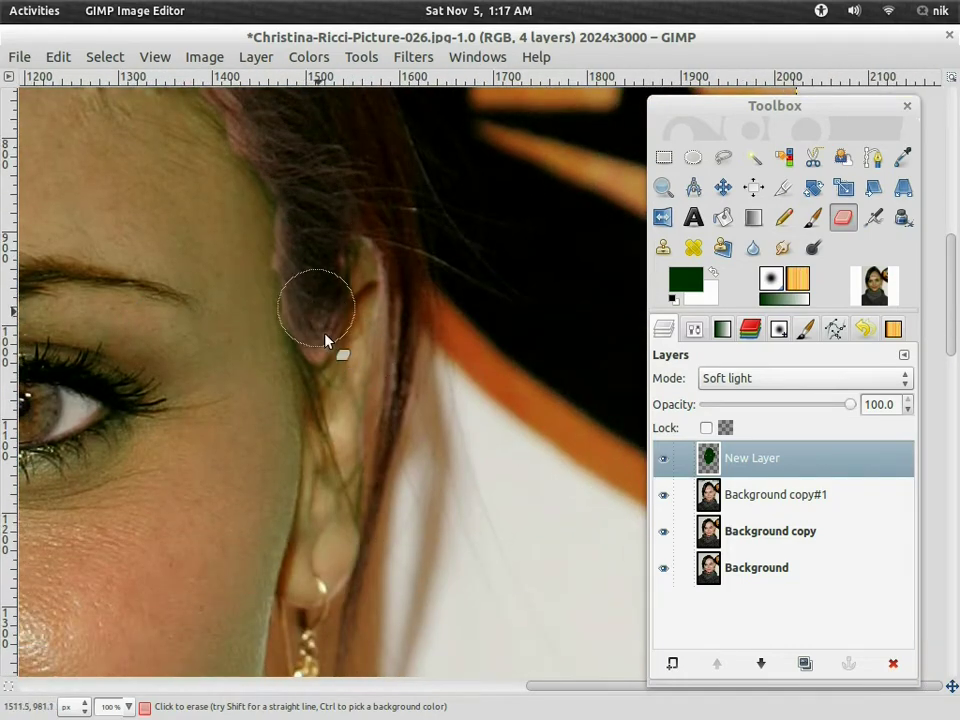
scroll(318, 356, up, 4)
scroll(330, 362, left, 3)
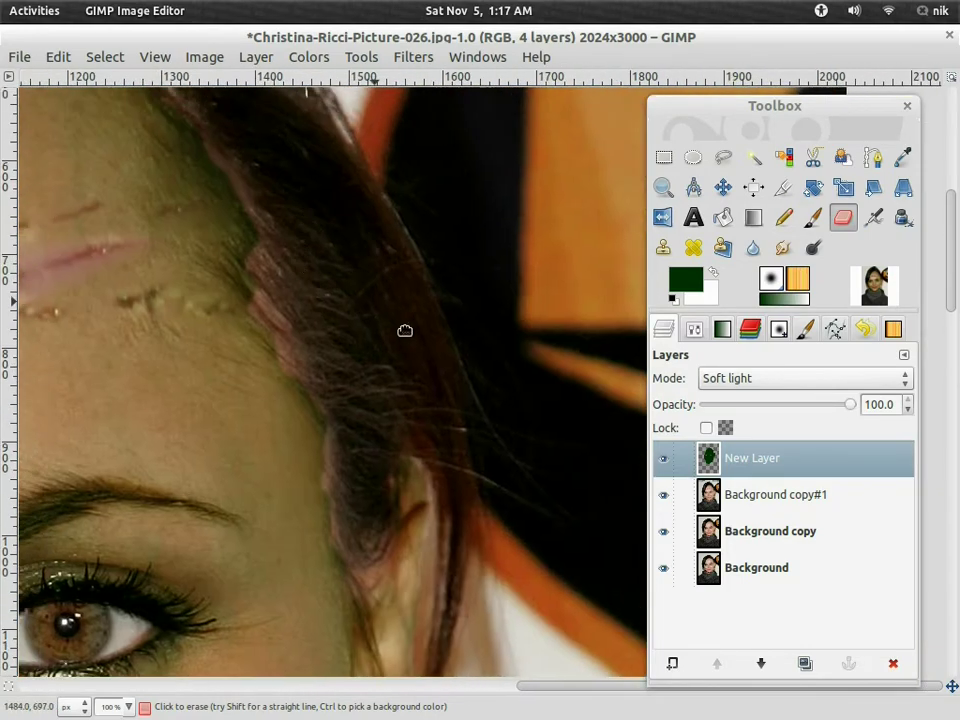
drag(334, 269, 394, 366)
drag(507, 397, 468, 269)
scroll(470, 277, down, 3)
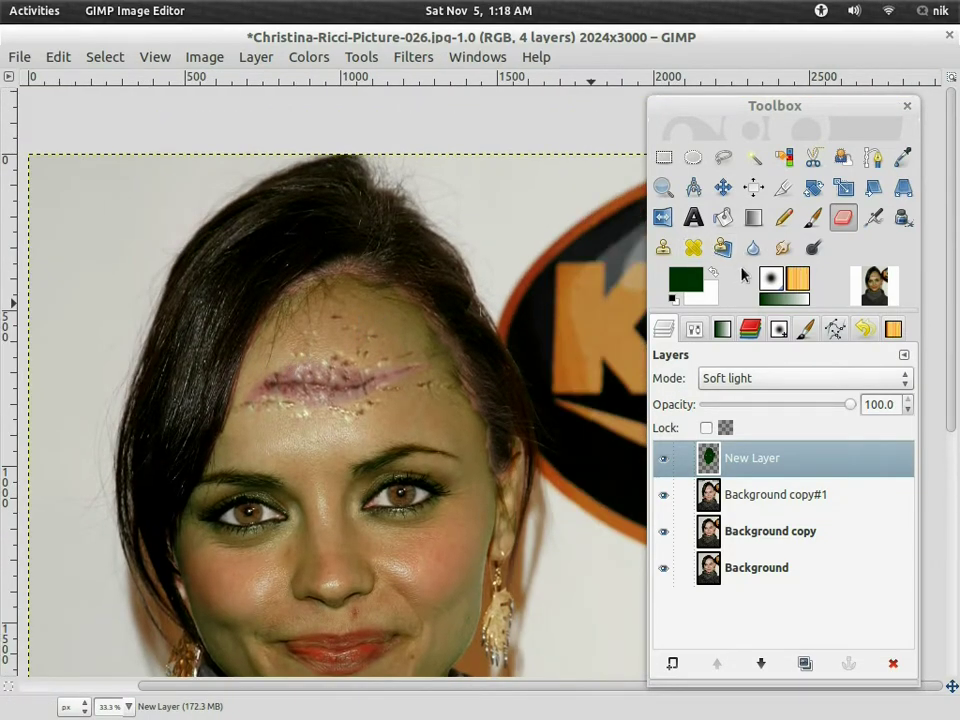
Enlarge the Smudge brush and blend the green layer's edge into the upper hairline on the long-hair side
click(783, 247)
scroll(379, 289, up, 3)
scroll(333, 468, up, 2)
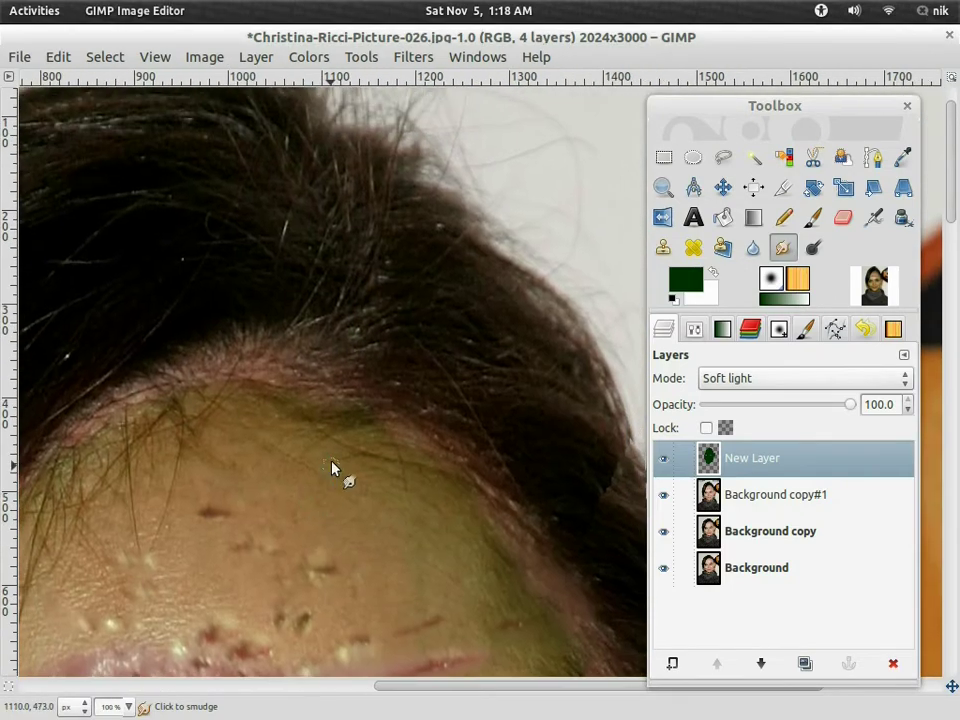
key(bracketright)
key(bracketright)
key(bracketright)
key(bracketright)
mouse_move(298, 408)
mouse_down()
mouse_move(237, 382)
mouse_move(237, 369)
mouse_move(319, 409)
mouse_move(288, 362)
mouse_move(337, 415)
mouse_move(354, 386)
mouse_move(289, 366)
mouse_move(186, 377)
mouse_move(205, 419)
mouse_move(218, 352)
mouse_move(159, 401)
mouse_move(147, 395)
mouse_move(105, 413)
mouse_move(86, 434)
mouse_move(199, 401)
mouse_move(309, 398)
mouse_up()
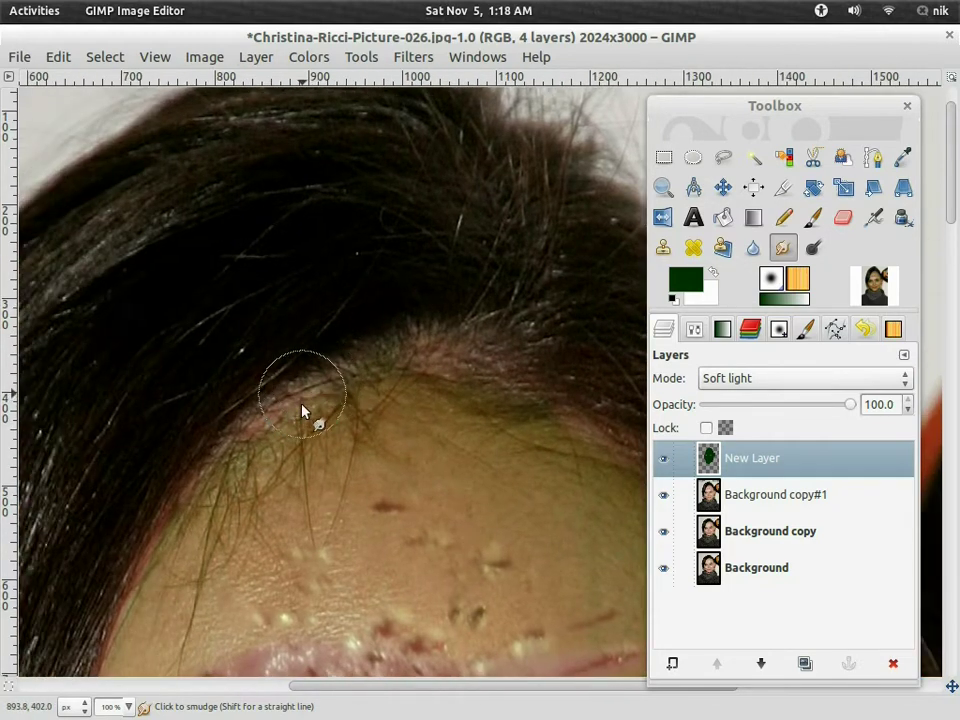
mouse_move(235, 470)
mouse_down()
mouse_move(249, 402)
mouse_move(168, 550)
mouse_up()
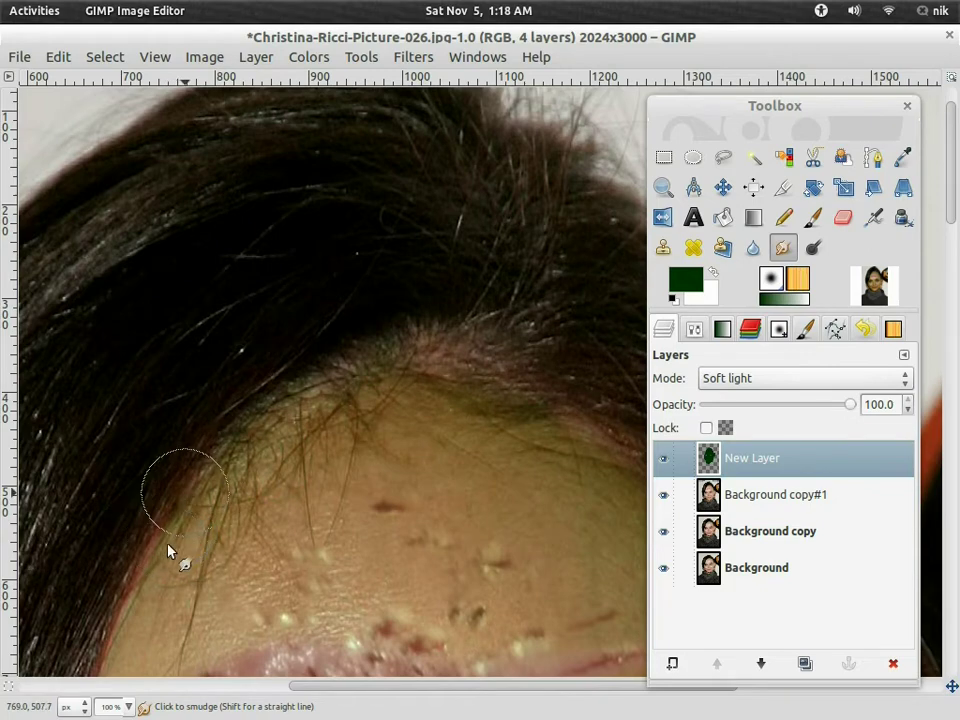
Smudge the green tint up to the hair edge along the forehead beside the scar
drag(218, 456, 328, 323)
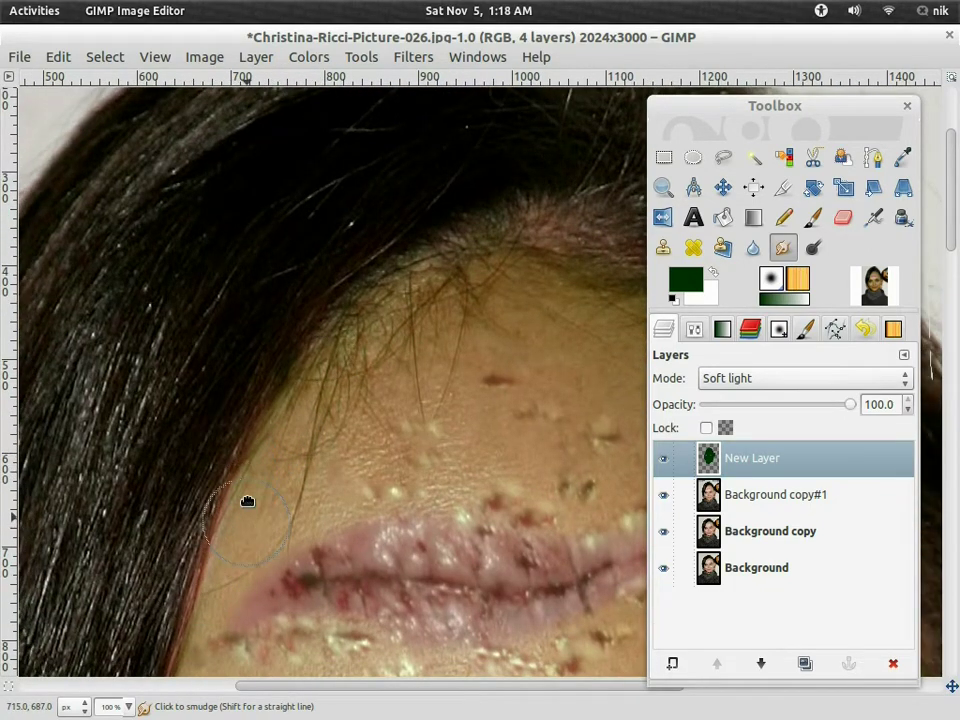
scroll(255, 405, down, 2)
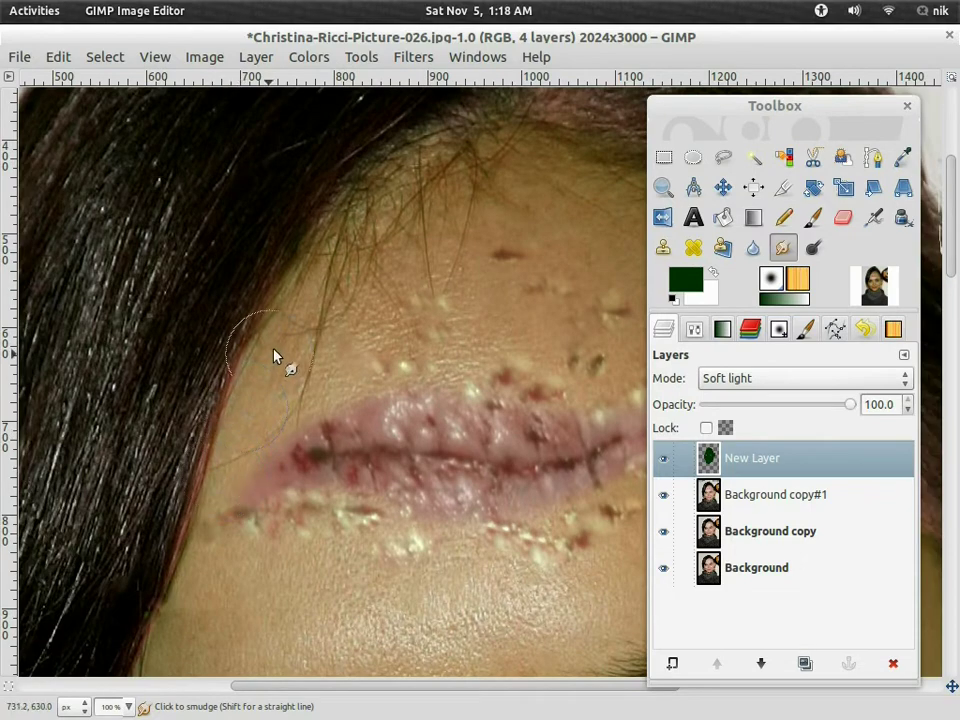
scroll(250, 460, down, 3)
scroll(250, 460, left, 1)
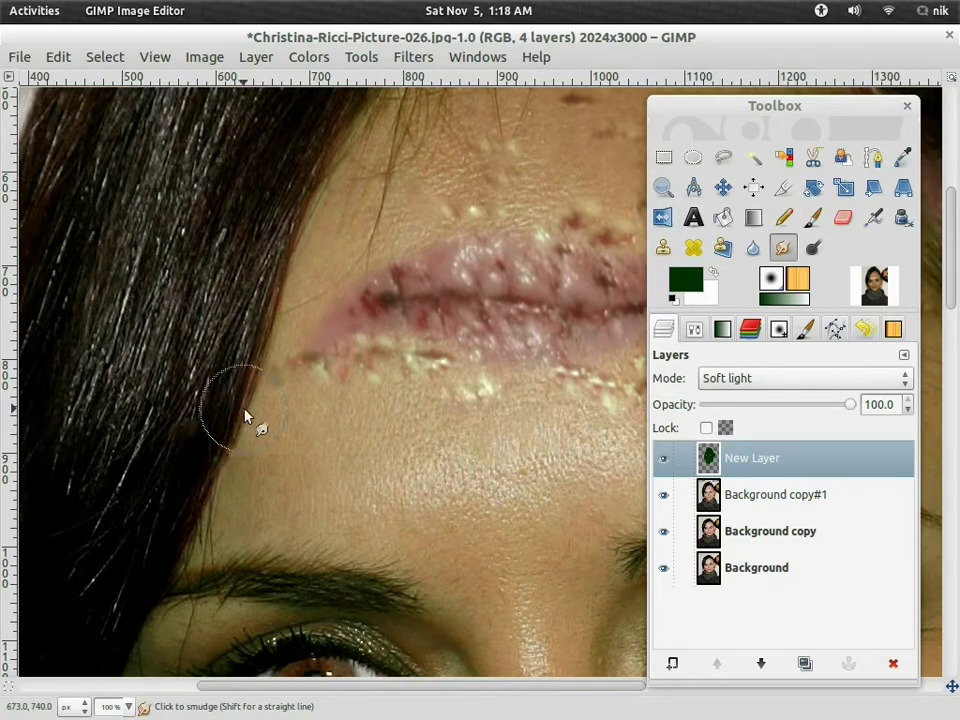
Smudge the green tint's edge into the hair along the temple and cheek beside the eye on the long-hair side
scroll(250, 332, down, 2)
scroll(245, 490, down, 2)
scroll(245, 490, left, 2)
scroll(242, 489, down, 4)
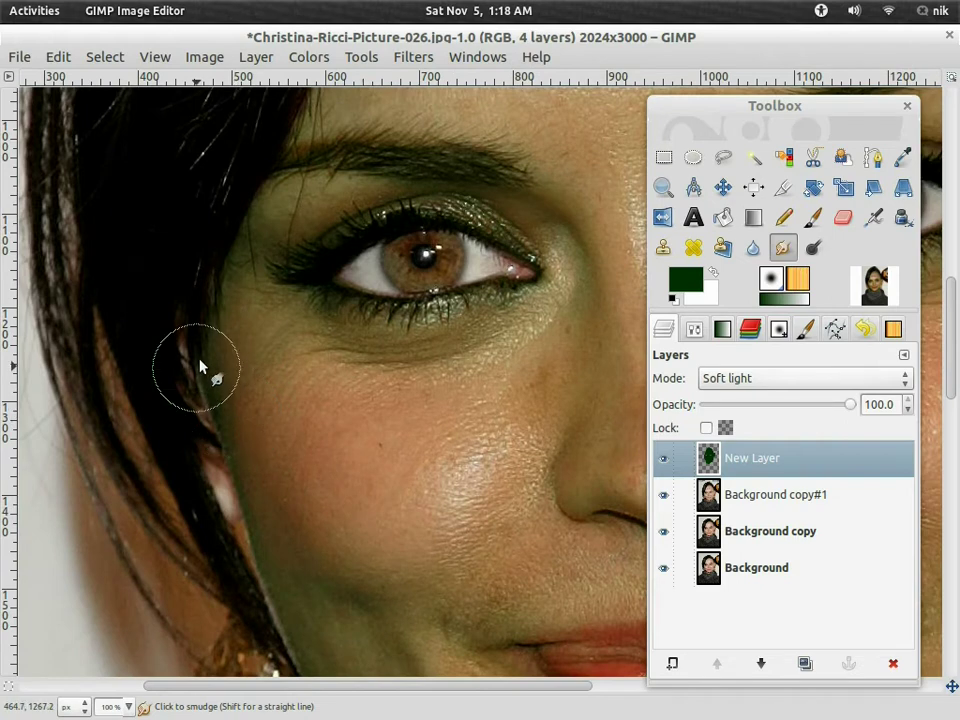
mouse_move(200, 367)
mouse_down()
mouse_move(216, 381)
mouse_move(208, 394)
mouse_move(214, 484)
mouse_move(241, 409)
mouse_up()
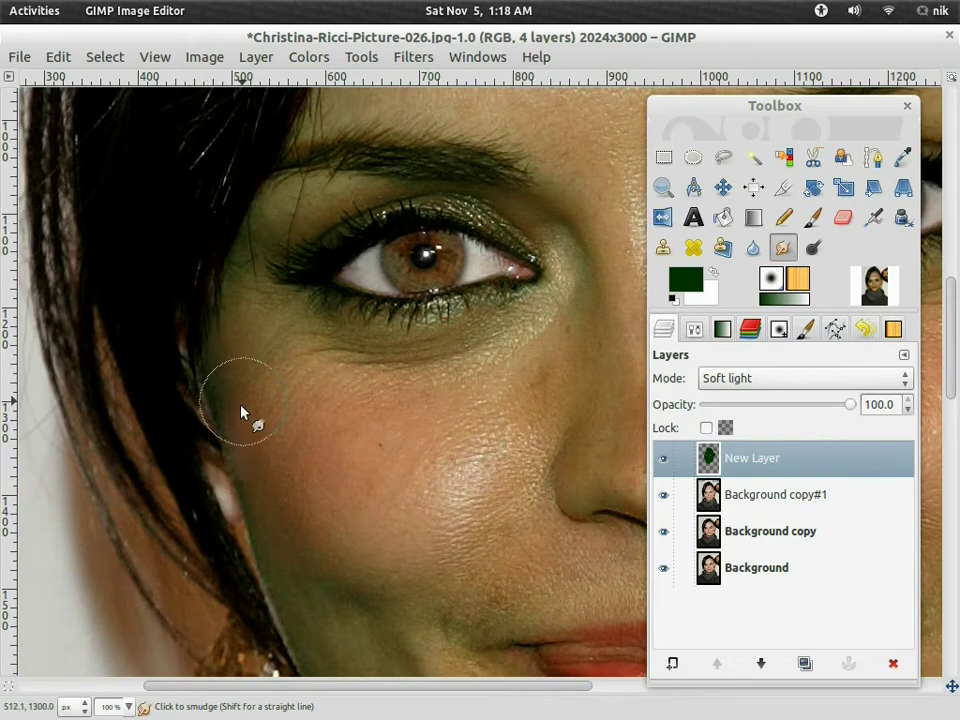
mouse_move(233, 468)
mouse_down()
mouse_move(228, 392)
mouse_move(218, 419)
mouse_move(213, 342)
mouse_move(204, 430)
mouse_up()
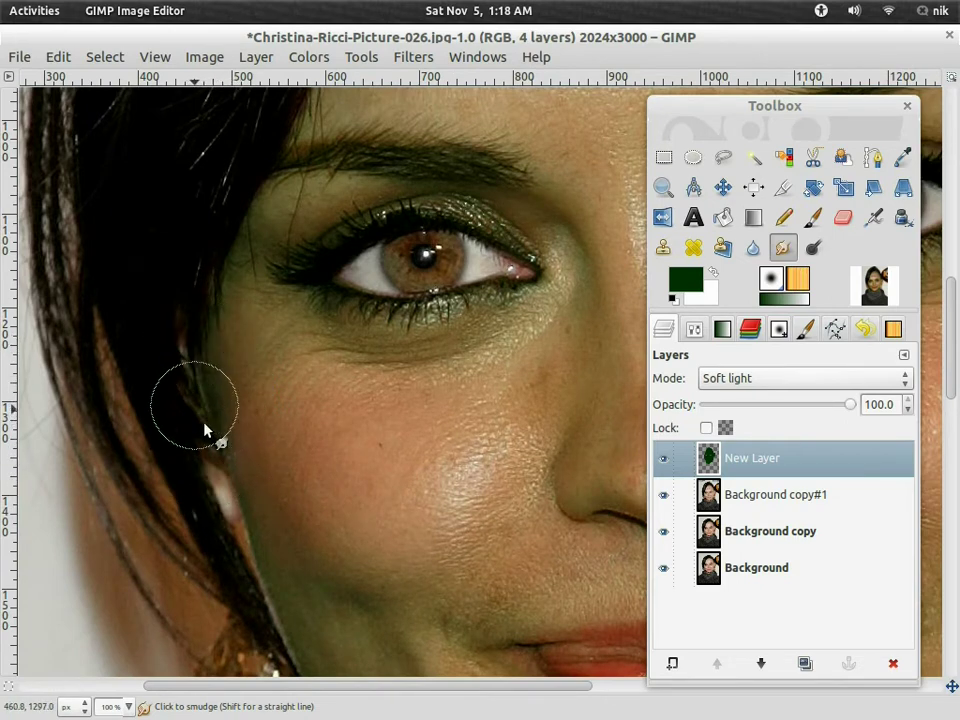
mouse_move(237, 497)
mouse_down()
mouse_move(225, 498)
mouse_move(231, 467)
mouse_up()
mouse_move(283, 438)
mouse_down()
mouse_move(195, 332)
mouse_move(158, 259)
mouse_up()
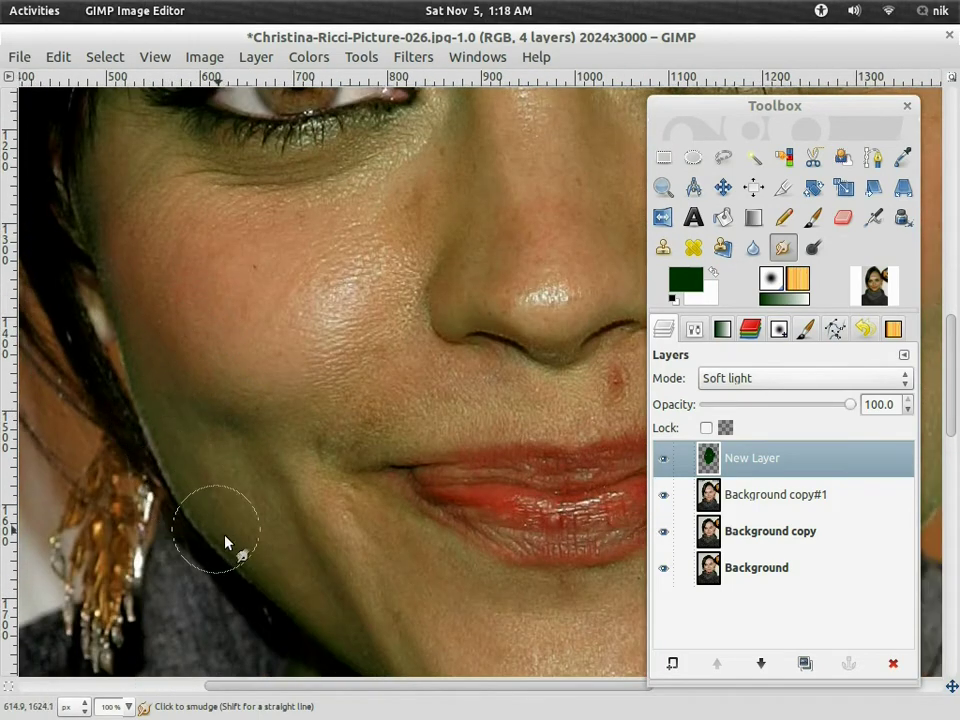
Examine the green tint's edges around the jaw, chin, cheek and forehead hairline, and check the whole portrait
scroll(231, 565, down, 4)
scroll(231, 565, right, 2)
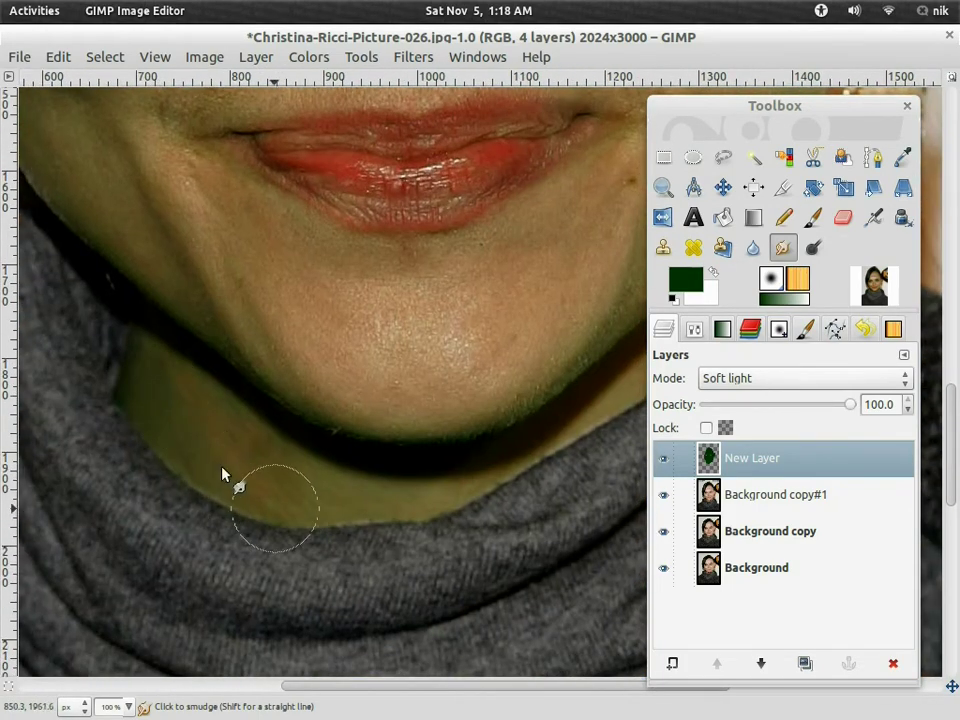
scroll(358, 518, up, 2)
scroll(358, 518, right, 2)
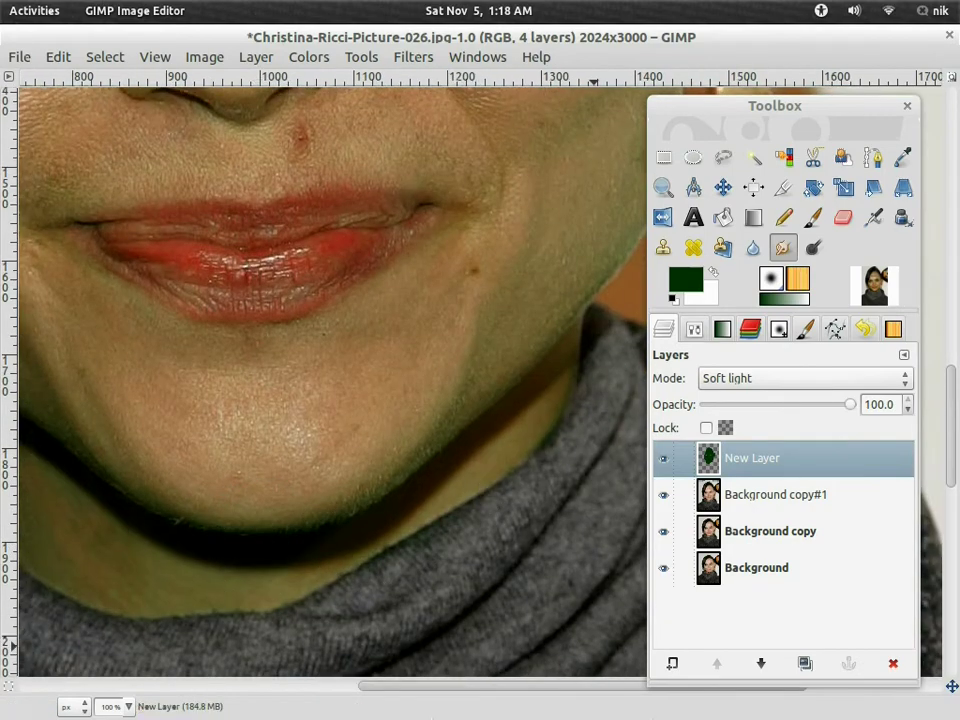
scroll(378, 555, right, 2)
scroll(390, 640, up, 10)
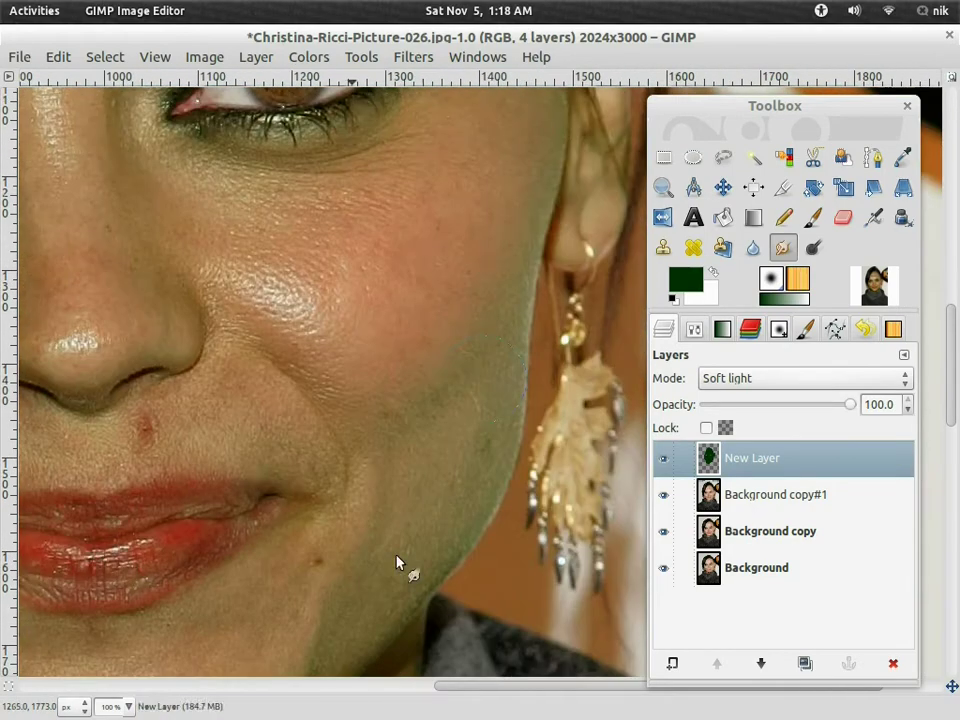
scroll(478, 338, up, 6)
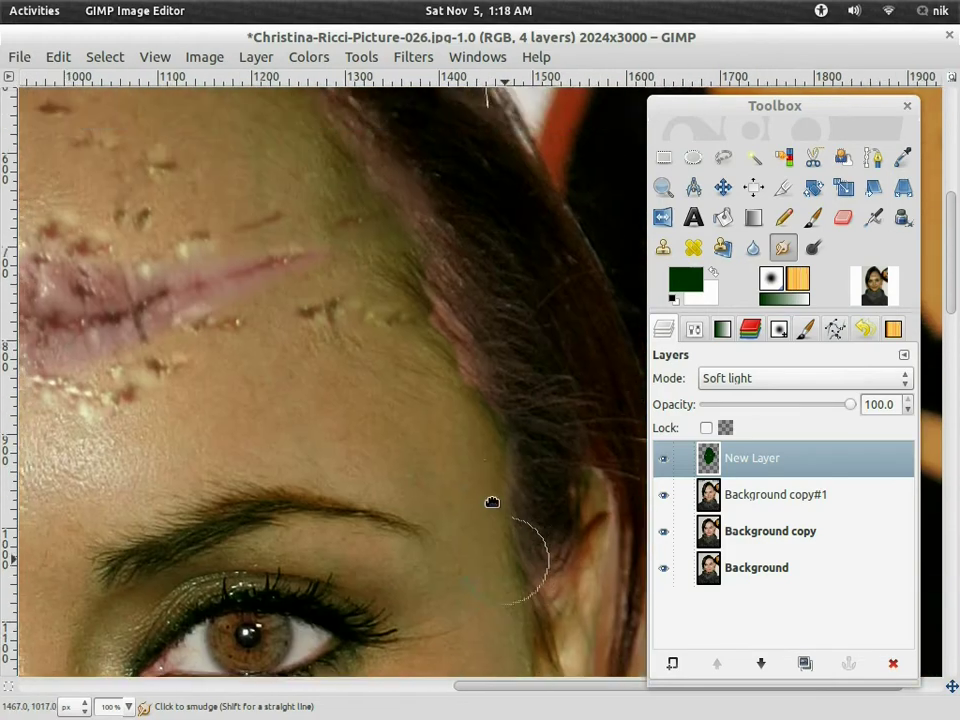
scroll(470, 336, left, 1)
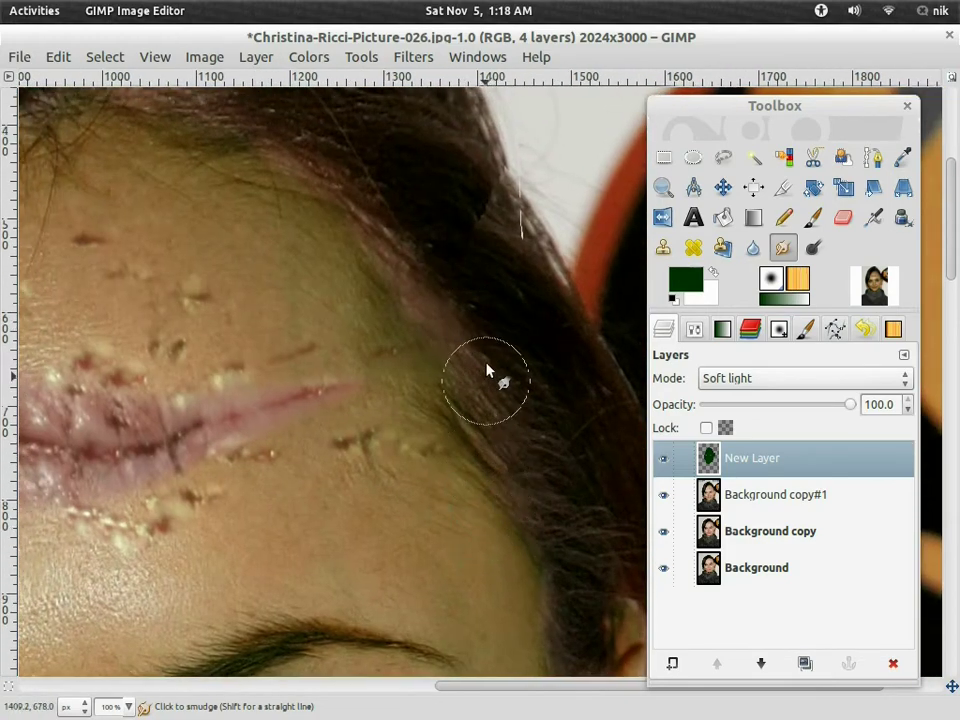
scroll(478, 420, up, 4)
scroll(470, 445, left, 1)
scroll(460, 470, up, 4)
scroll(500, 550, left, 1)
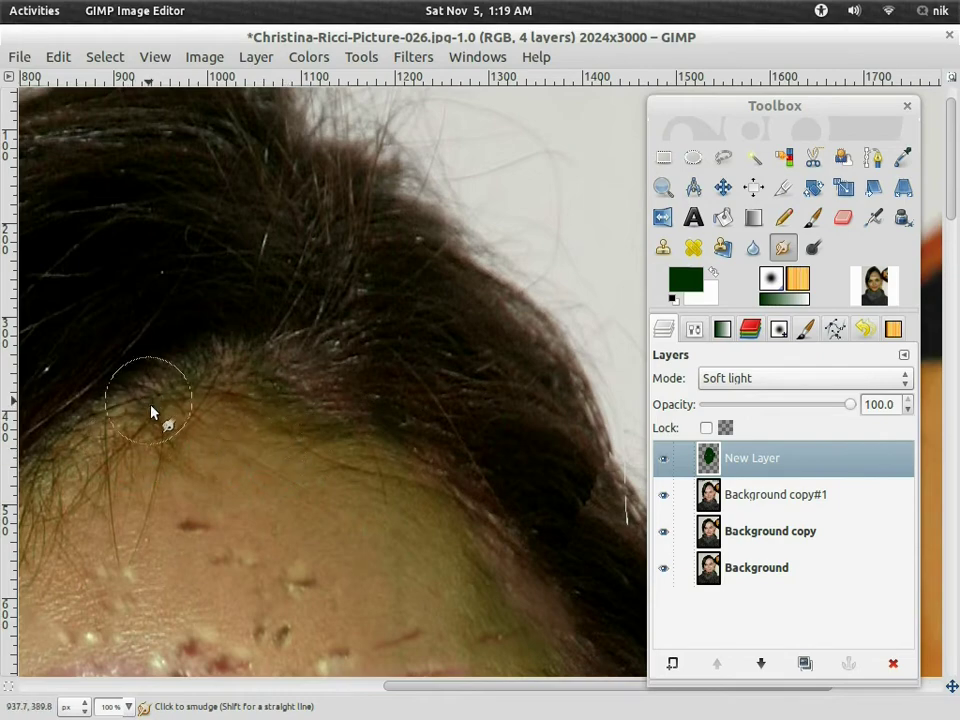
scroll(340, 462, down, 3)
scroll(355, 477, right, 2)
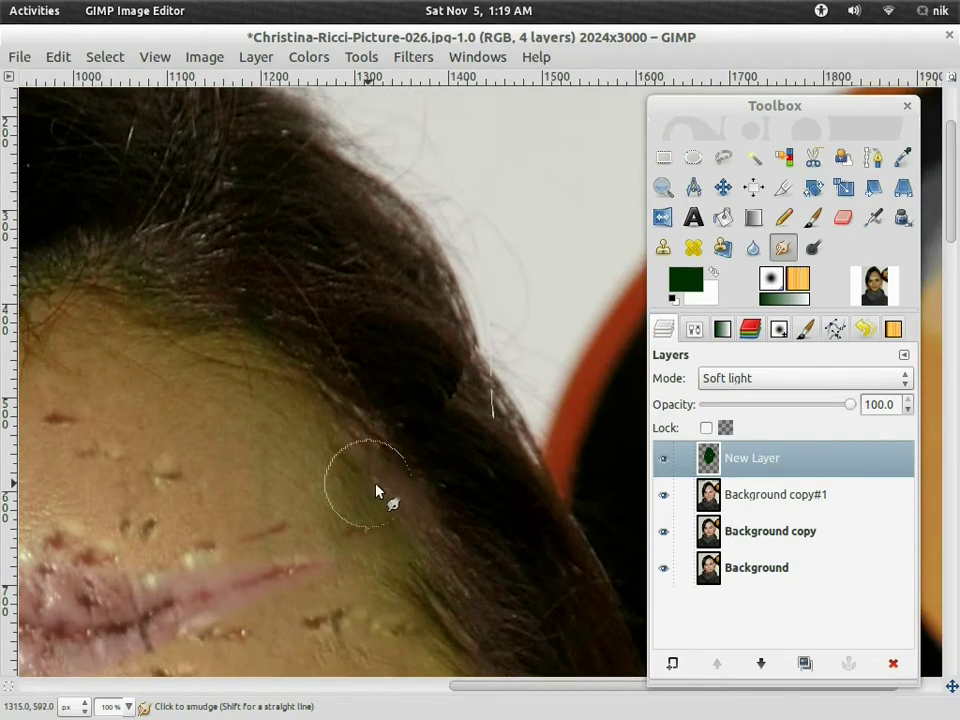
scroll(412, 500, down, 1)
scroll(470, 400, left, 2)
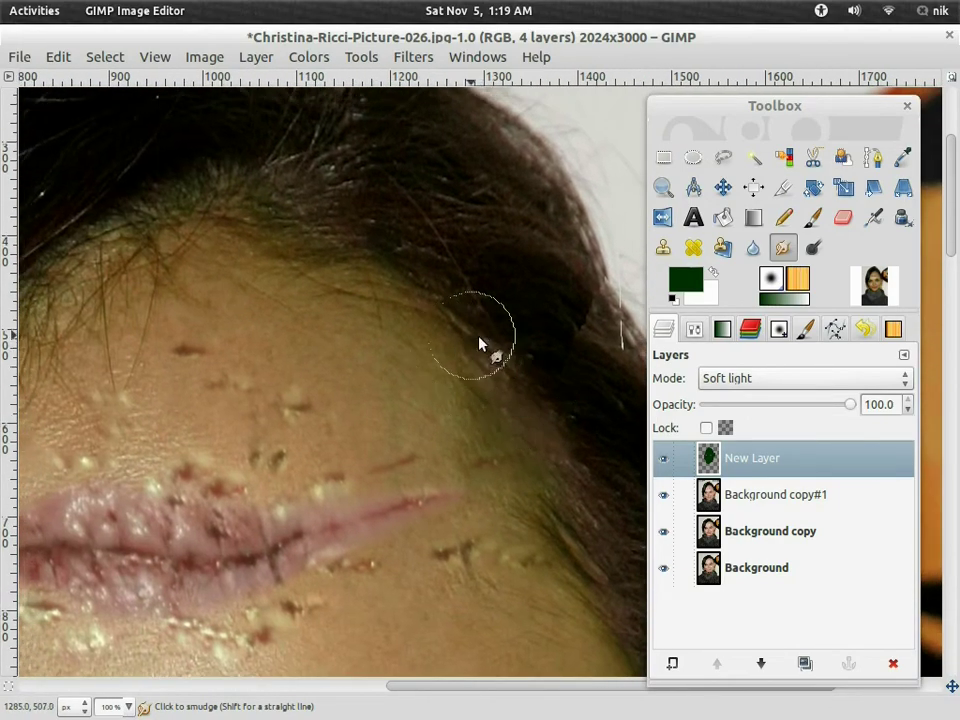
scroll(540, 480, down, 3)
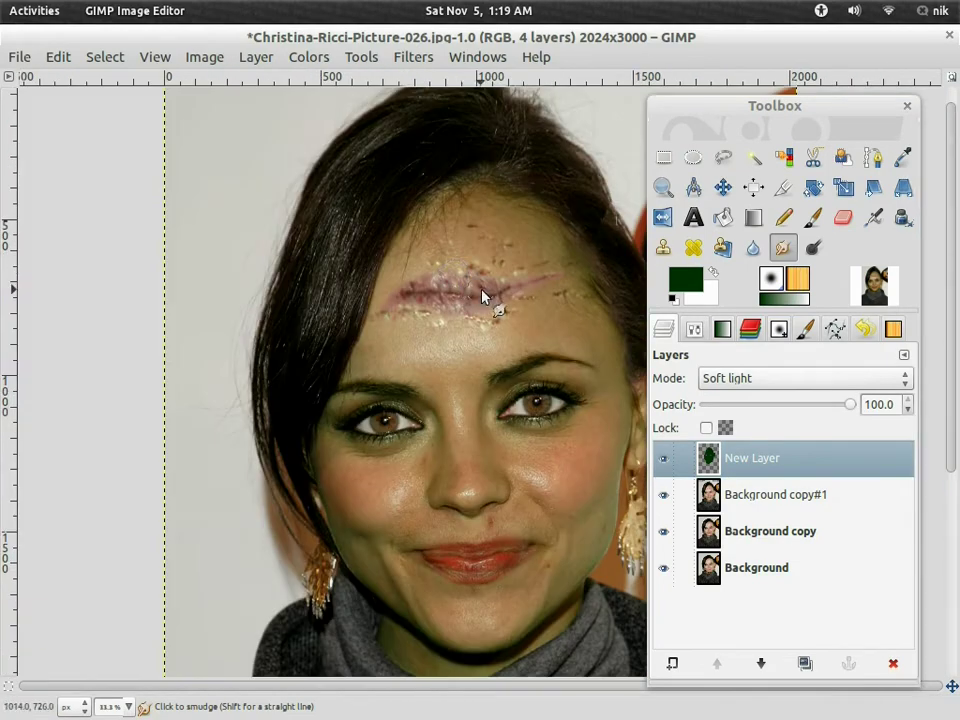
scroll(489, 298, up, 2)
scroll(345, 270, right, 2)
scroll(348, 268, down, 1)
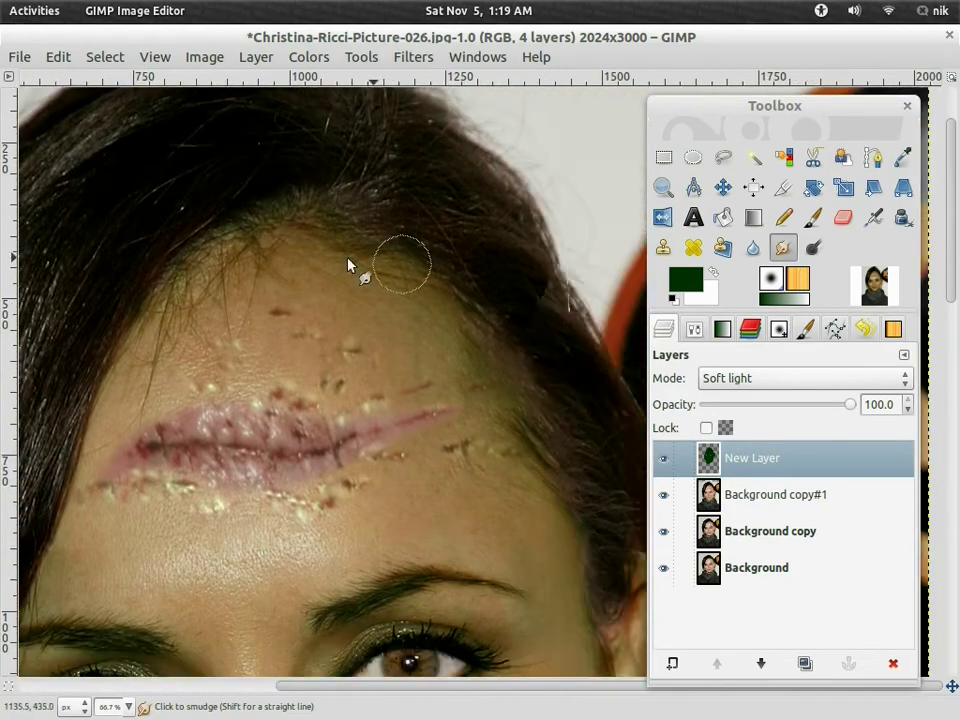
scroll(364, 287, down, 4)
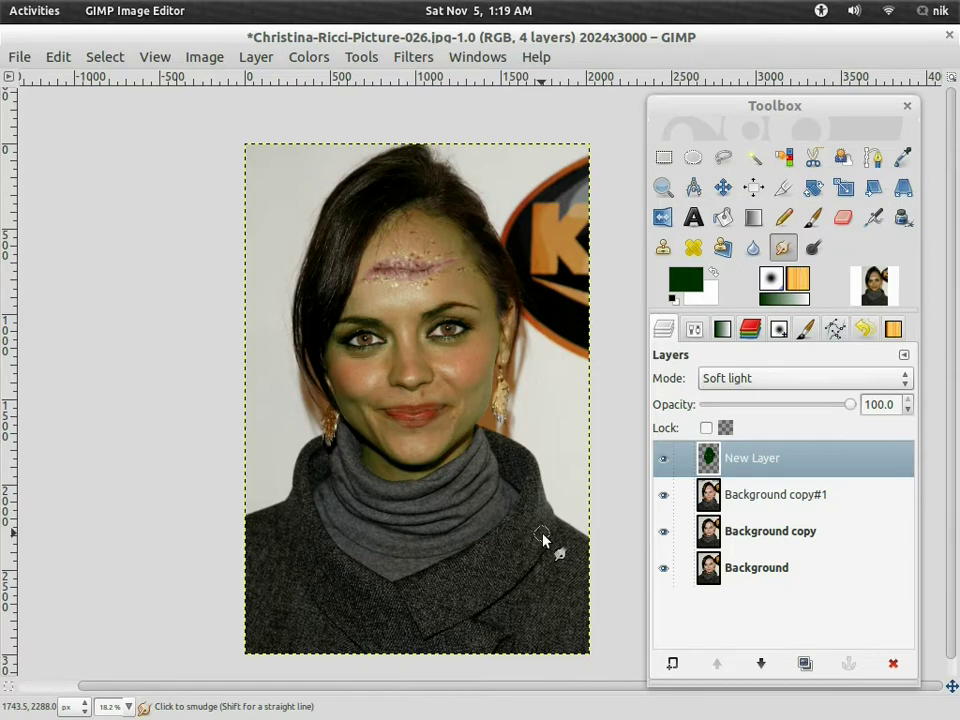
Add a transparent 2024 x 3000 px layer and place it directly below the green tint layer
click(673, 667)
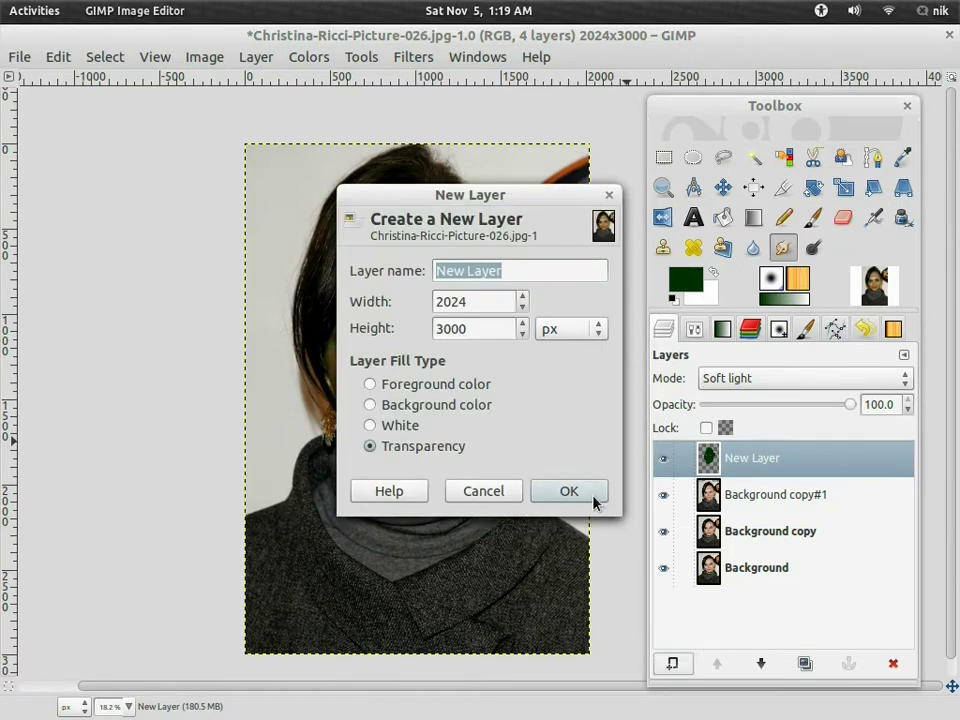
click(596, 496)
click(752, 496)
drag(748, 497, 762, 458)
click(776, 498)
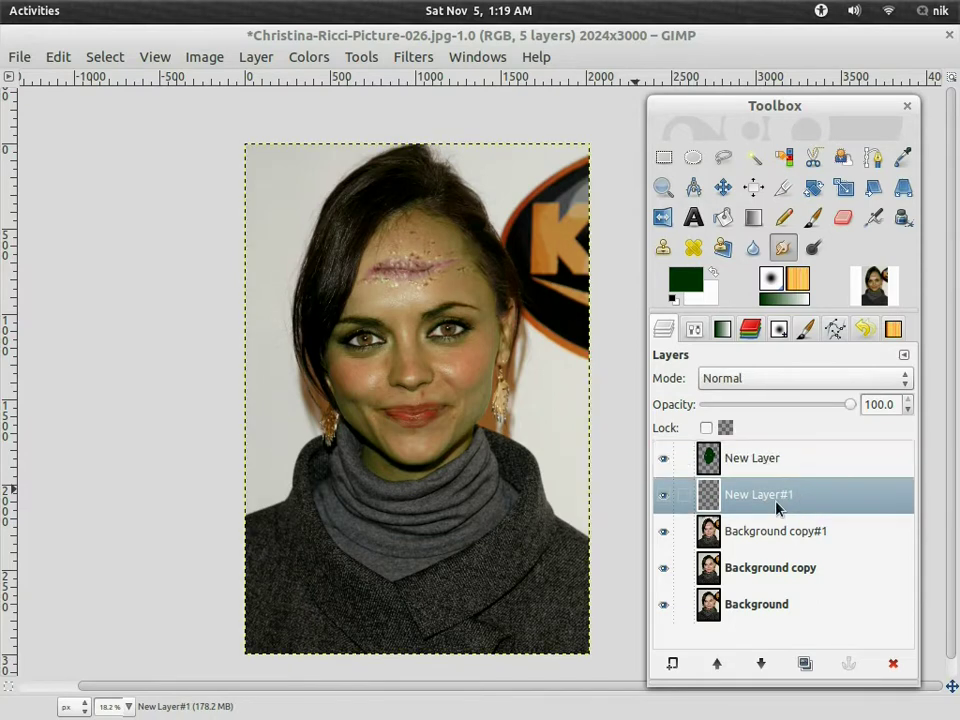
Set the foreground color to black (000000) and switch to the Paintbrush
click(683, 277)
drag(71, 236, 173, 270)
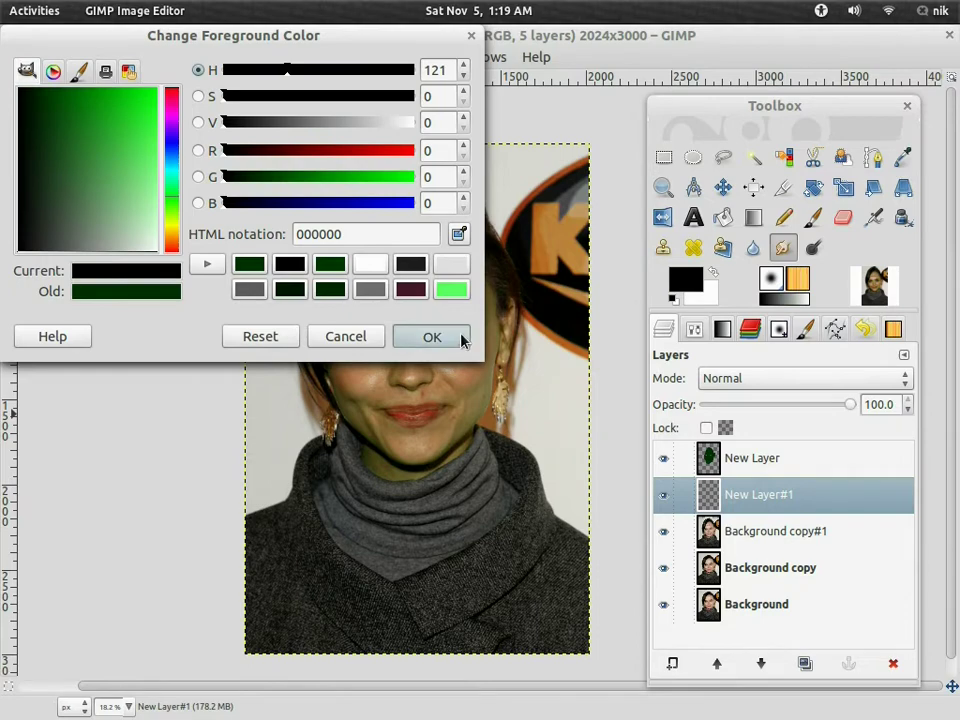
click(431, 336)
key(p)
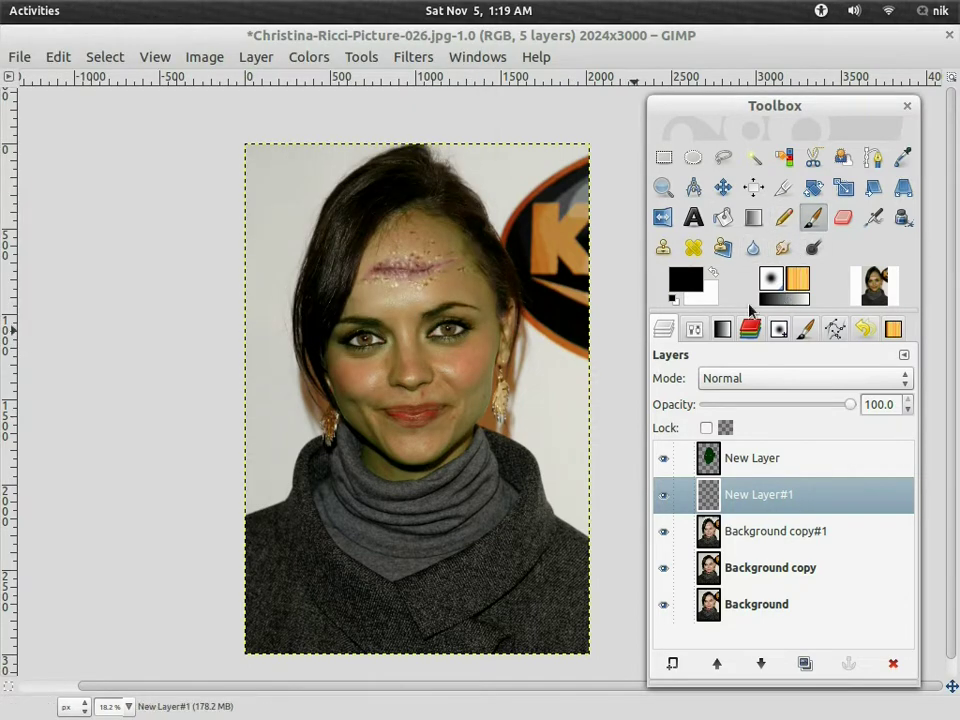
Paint black shadows under the eye, beside the nose and in the cheek hollow on the long-hair side
scroll(429, 338, up, 4)
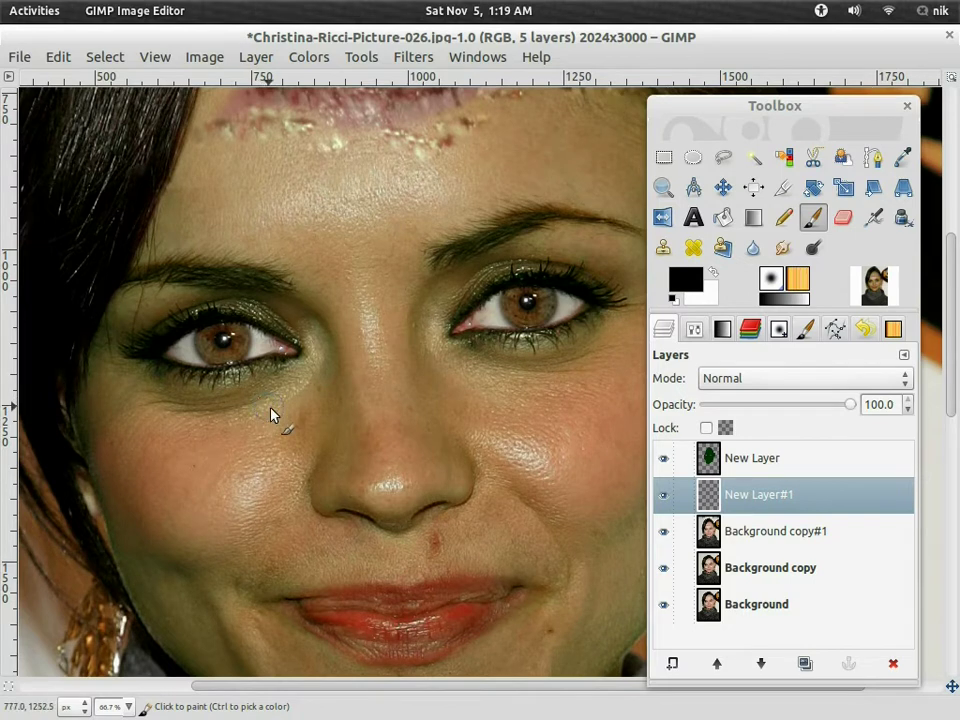
mouse_move(298, 383)
mouse_down()
mouse_move(210, 406)
mouse_move(144, 381)
mouse_up()
mouse_move(198, 406)
mouse_down()
mouse_move(268, 383)
mouse_move(225, 390)
mouse_move(90, 380)
mouse_move(109, 356)
mouse_move(95, 360)
mouse_up()
mouse_move(266, 410)
mouse_down()
mouse_move(255, 407)
mouse_move(306, 424)
mouse_move(306, 499)
mouse_move(301, 414)
mouse_up()
drag(283, 482, 242, 523)
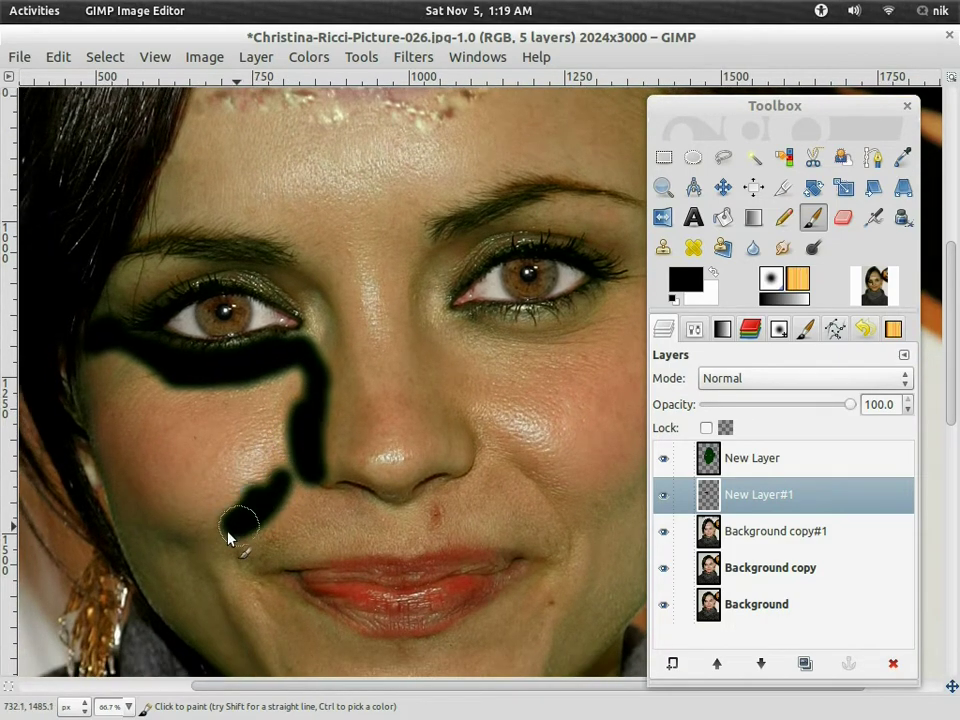
drag(254, 436, 297, 264)
mouse_move(212, 375)
mouse_down()
mouse_move(279, 482)
mouse_move(193, 372)
mouse_move(270, 444)
mouse_move(193, 364)
mouse_move(249, 448)
mouse_move(195, 385)
mouse_up()
scroll(256, 395, up, 2)
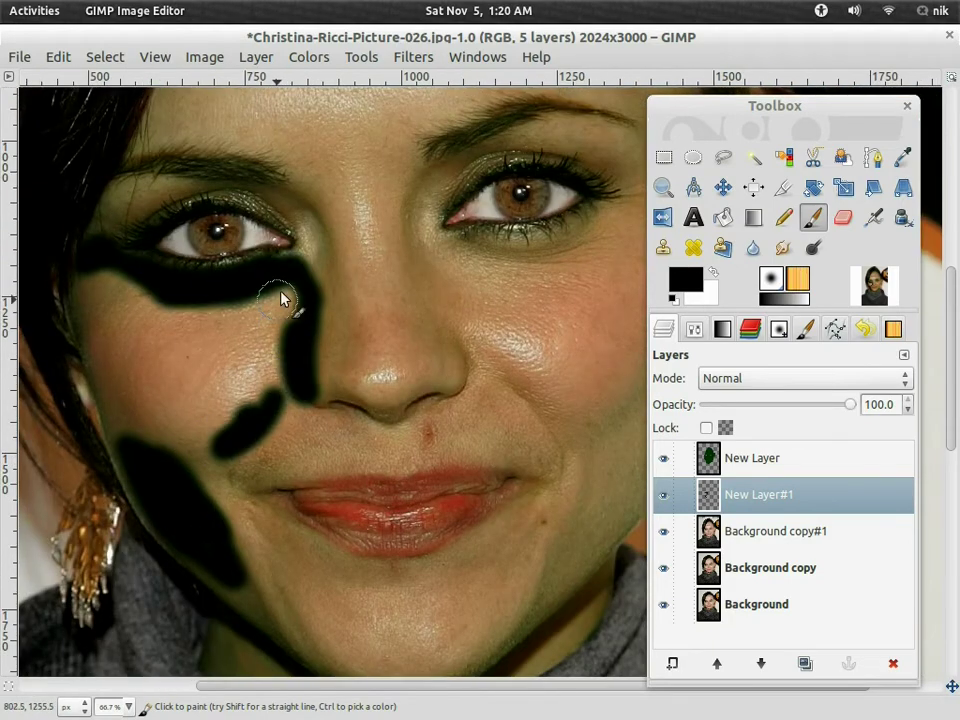
Paint black shadows under the other eye and in the cheek hollow beside the hanging earring
scroll(292, 447, up, 3)
scroll(292, 447, right, 4)
mouse_move(233, 395)
mouse_down()
mouse_move(339, 392)
mouse_move(369, 377)
mouse_move(253, 390)
mouse_move(303, 413)
mouse_move(401, 354)
mouse_move(340, 398)
mouse_up()
drag(311, 425, 262, 330)
drag(377, 459, 338, 516)
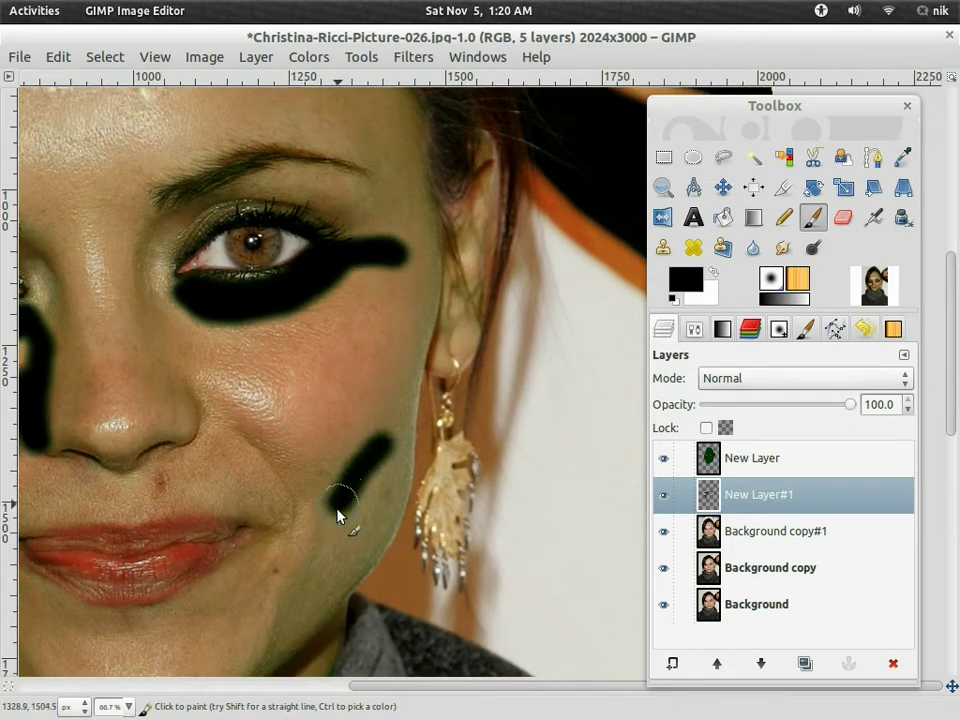
mouse_move(380, 460)
mouse_down()
mouse_move(344, 522)
mouse_move(377, 474)
mouse_move(346, 559)
mouse_move(329, 564)
mouse_move(350, 495)
mouse_move(334, 541)
mouse_up()
drag(395, 405, 410, 380)
Paint a thin curved black smile line from the nostril past the mouth corner to the chin on the earring side
scroll(410, 381, down, 1)
scroll(410, 381, left, 1)
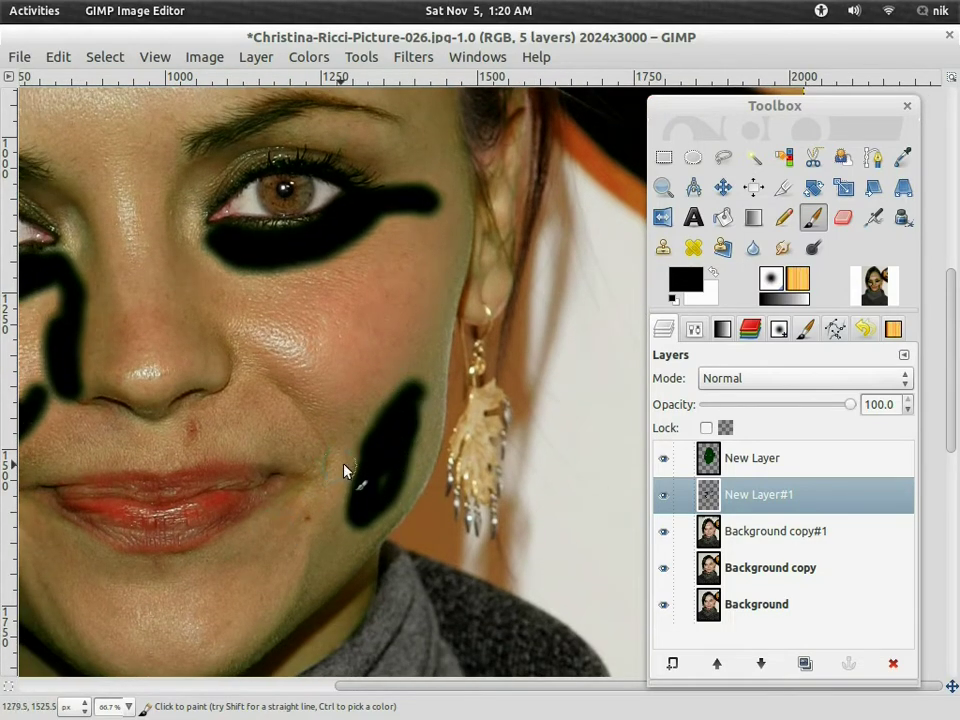
scroll(405, 408, down, 3)
scroll(405, 408, left, 3)
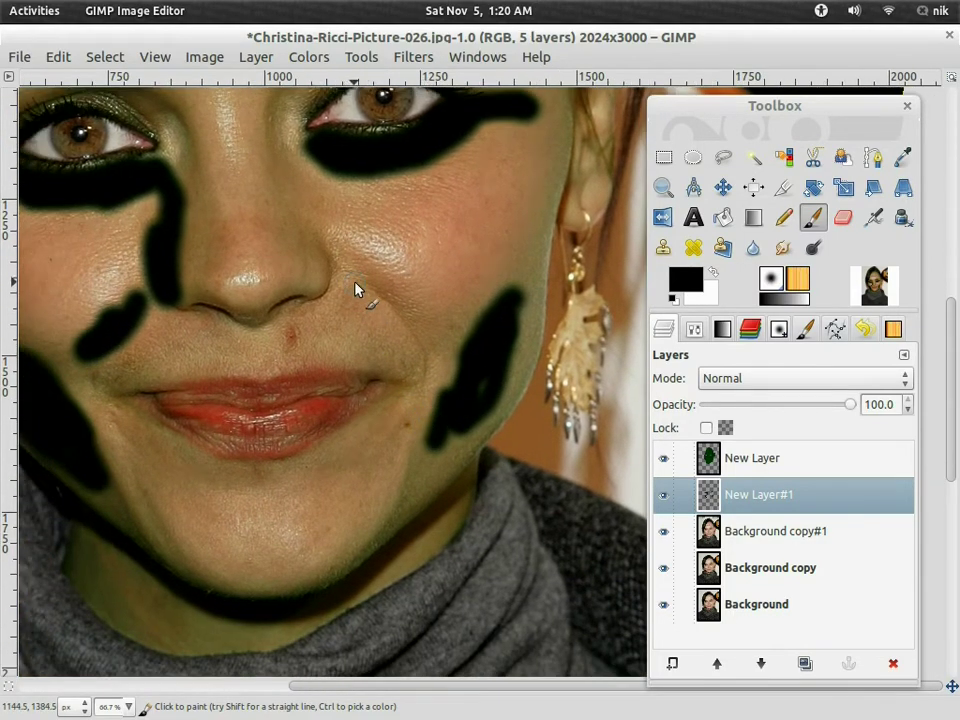
mouse_move(397, 326)
mouse_down()
mouse_move(424, 386)
mouse_move(416, 467)
mouse_move(379, 536)
mouse_up()
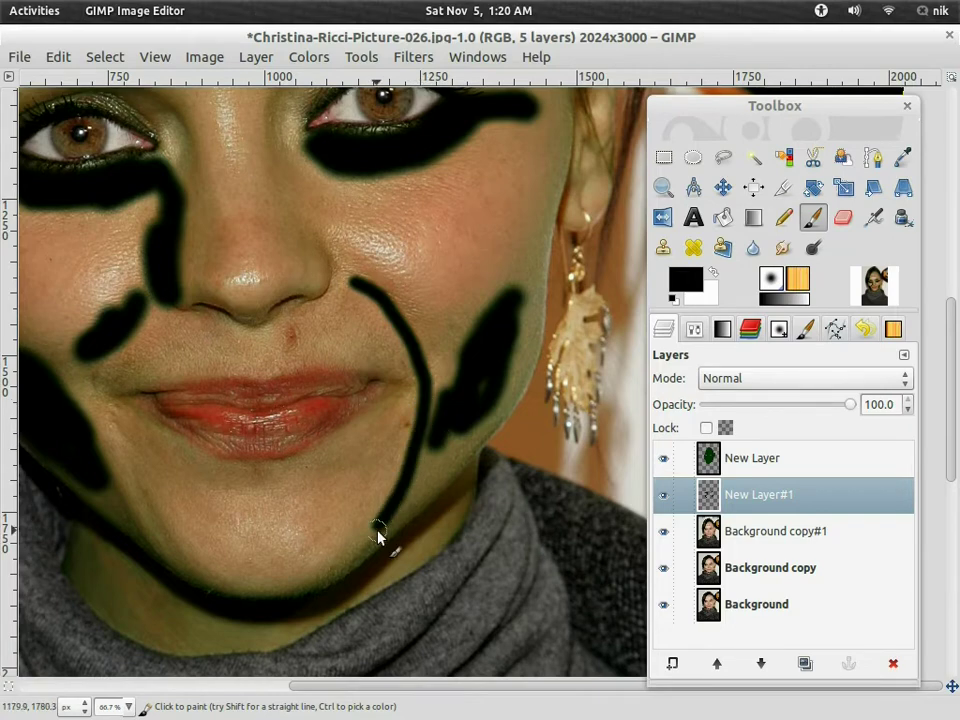
Paint black lines at the mouth corner, around the nostril and up the nose bridge on the long-hair side
scroll(540, 468, left, 7)
scroll(540, 468, down, 1)
mouse_move(360, 379)
mouse_down()
mouse_move(425, 420)
mouse_move(405, 424)
mouse_move(457, 431)
mouse_move(408, 420)
mouse_move(456, 443)
mouse_move(415, 436)
mouse_move(391, 458)
mouse_up()
scroll(343, 504, up, 1)
scroll(343, 504, up, 3)
drag(391, 410, 356, 473)
scroll(388, 235, up, 3)
drag(336, 395, 343, 458)
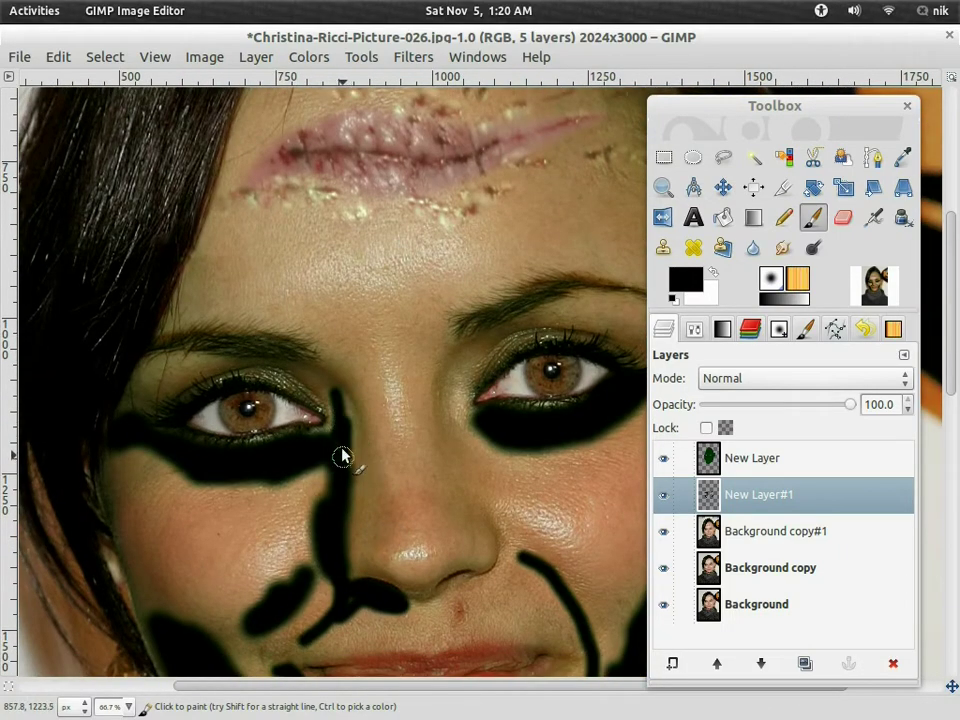
Paint a black shadow along the forehead hairline on the long-hair side
scroll(341, 449, up, 6)
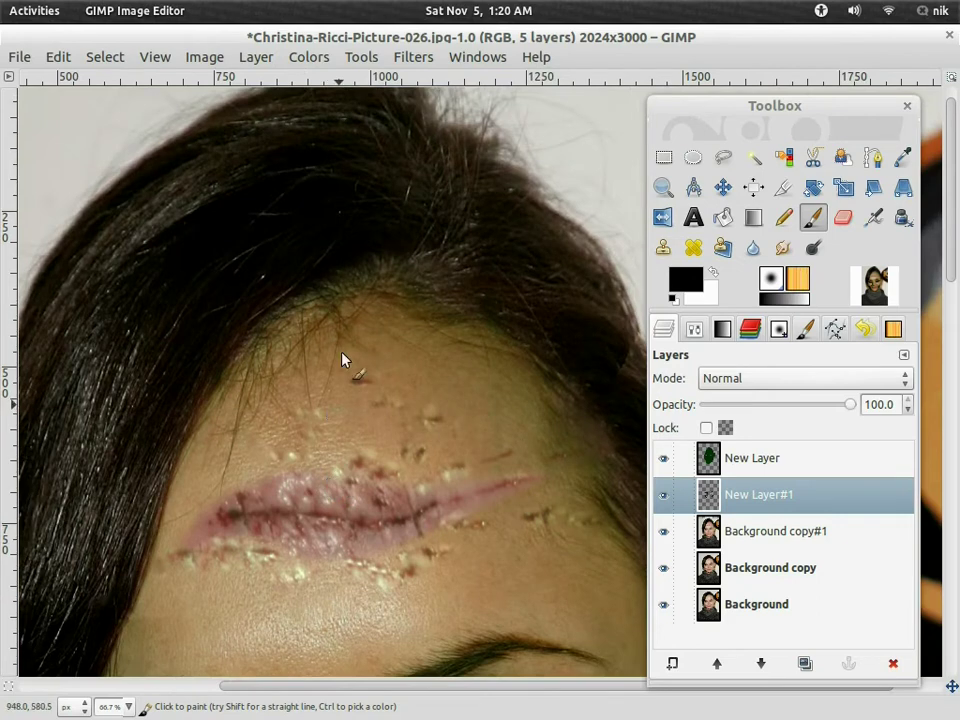
mouse_move(372, 283)
mouse_down()
mouse_move(333, 281)
mouse_move(237, 349)
mouse_move(215, 398)
mouse_move(318, 283)
mouse_move(409, 250)
mouse_move(419, 261)
mouse_move(263, 339)
mouse_move(183, 438)
mouse_move(149, 554)
mouse_up()
mouse_move(161, 491)
mouse_down()
mouse_move(235, 270)
mouse_move(221, 358)
mouse_up()
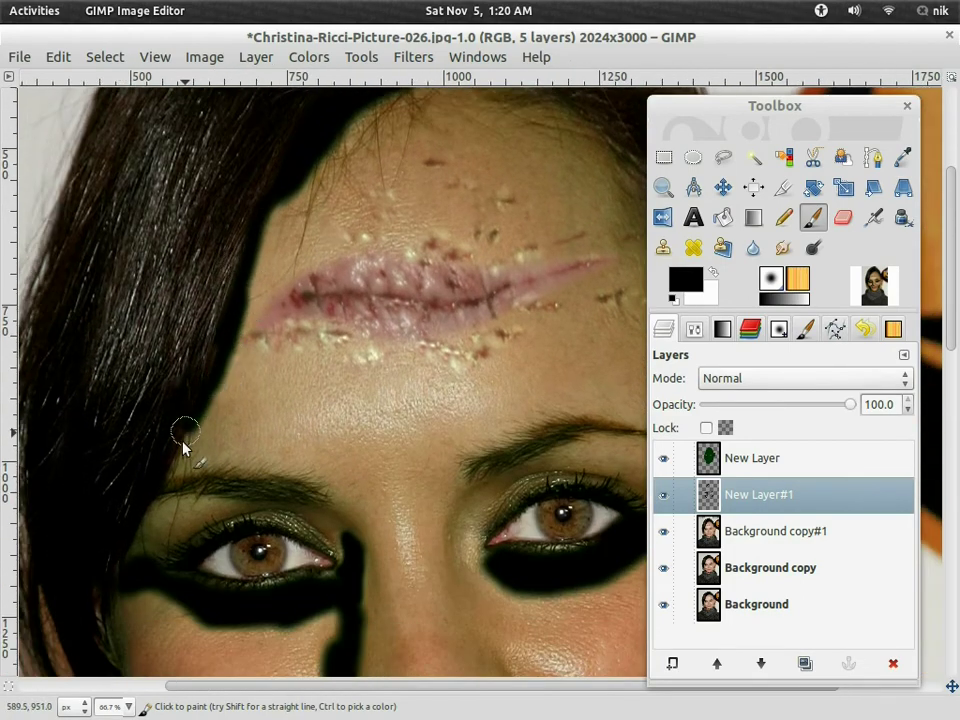
Paint a thick black line across the forehead over the scar
scroll(220, 440, up, 4)
scroll(220, 440, right, 1)
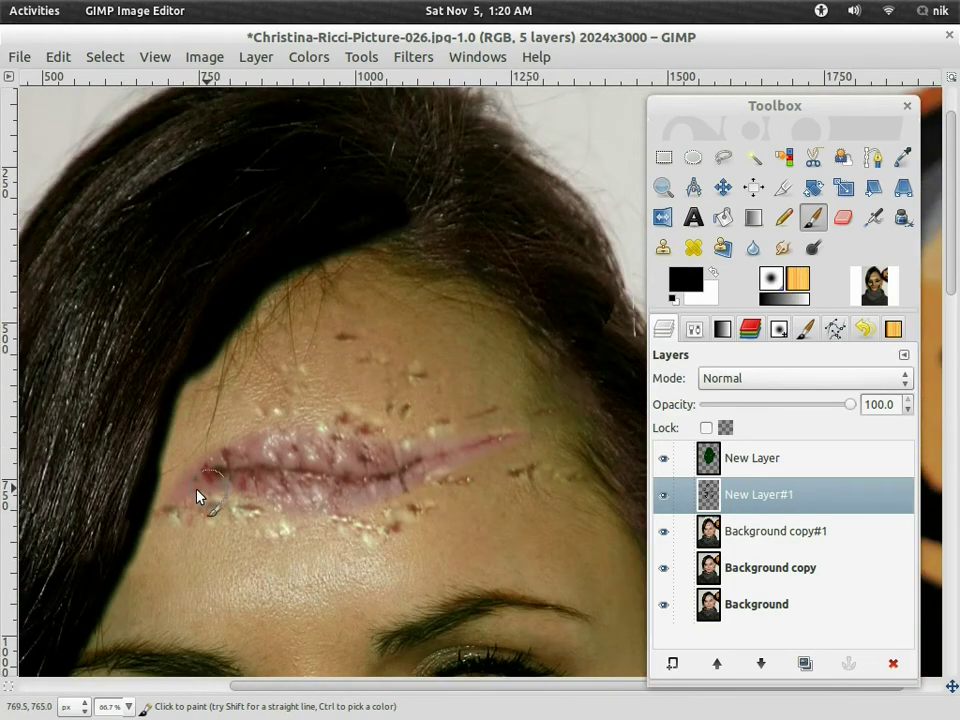
mouse_move(190, 493)
mouse_down()
mouse_move(386, 469)
mouse_move(545, 437)
mouse_move(591, 456)
mouse_up()
Paint a black shadow down the hairline from the top of the forehead to the temple on the ear side
scroll(351, 349, right, 2)
mouse_move(289, 257)
mouse_down()
mouse_move(430, 327)
mouse_move(493, 387)
mouse_move(531, 549)
mouse_up()
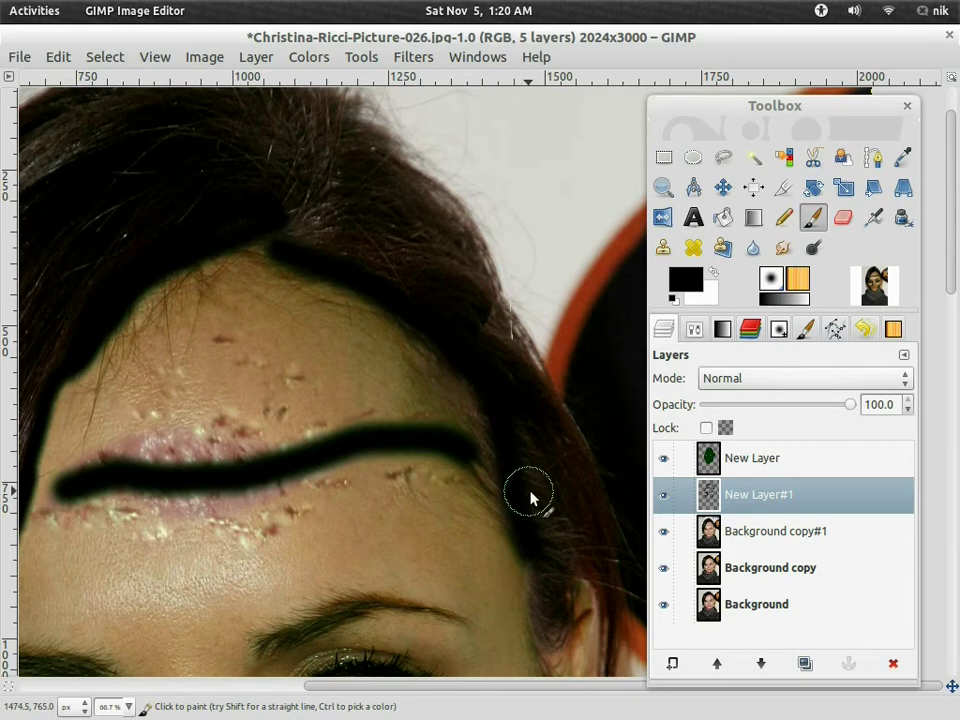
drag(530, 497, 401, 210)
Apply a Gaussian Blur with a raised radius to the layer of black painted face shadows
scroll(405, 258, down, 6)
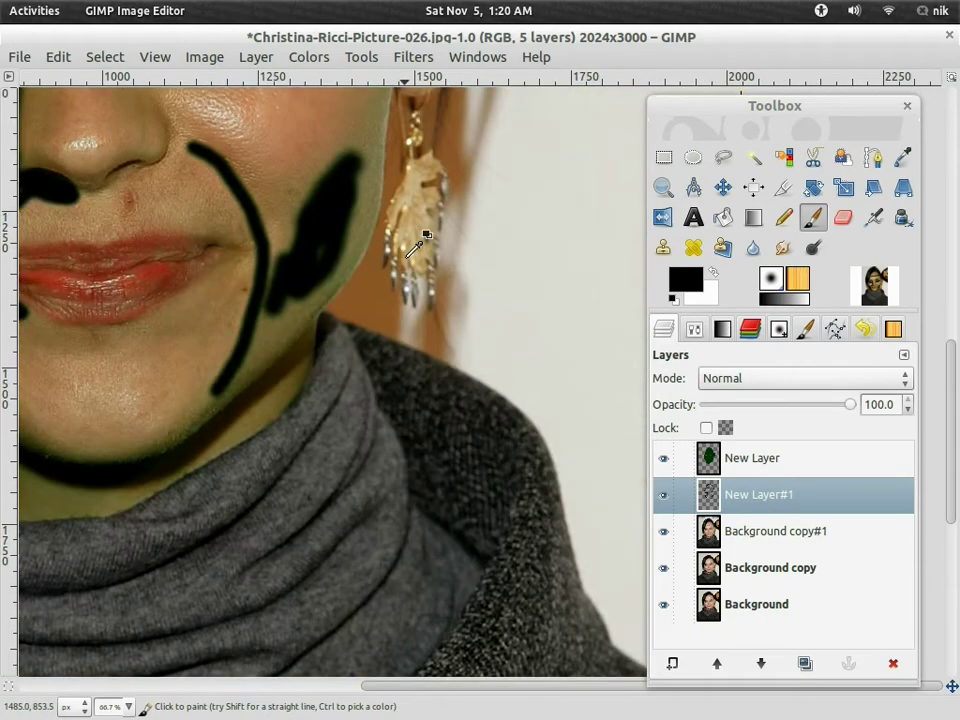
scroll(405, 258, down, 5)
drag(394, 291, 218, 224)
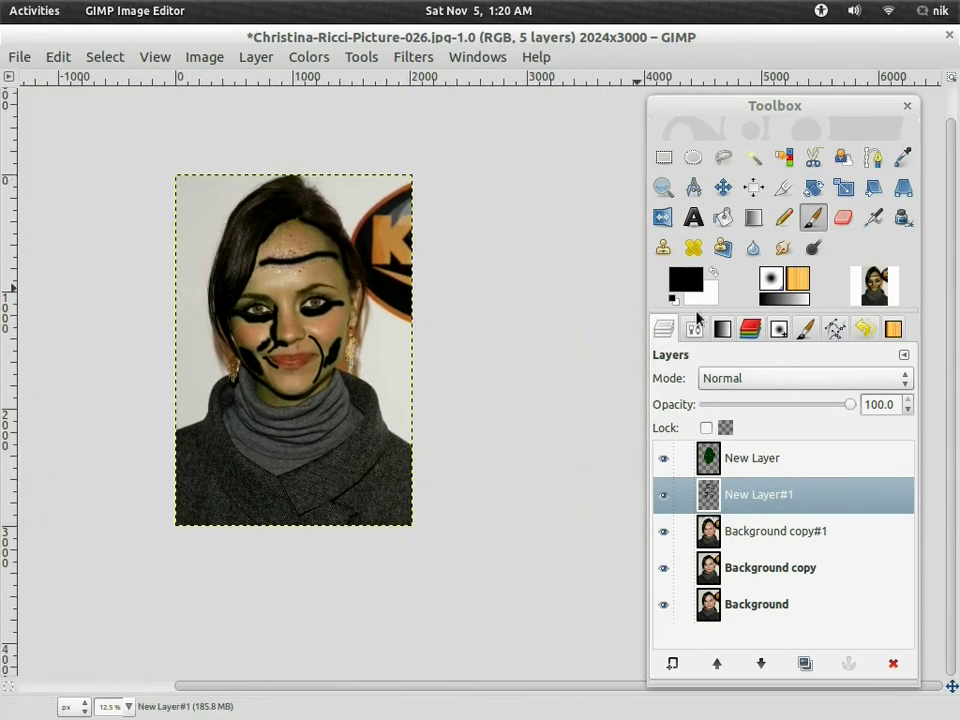
click(425, 60)
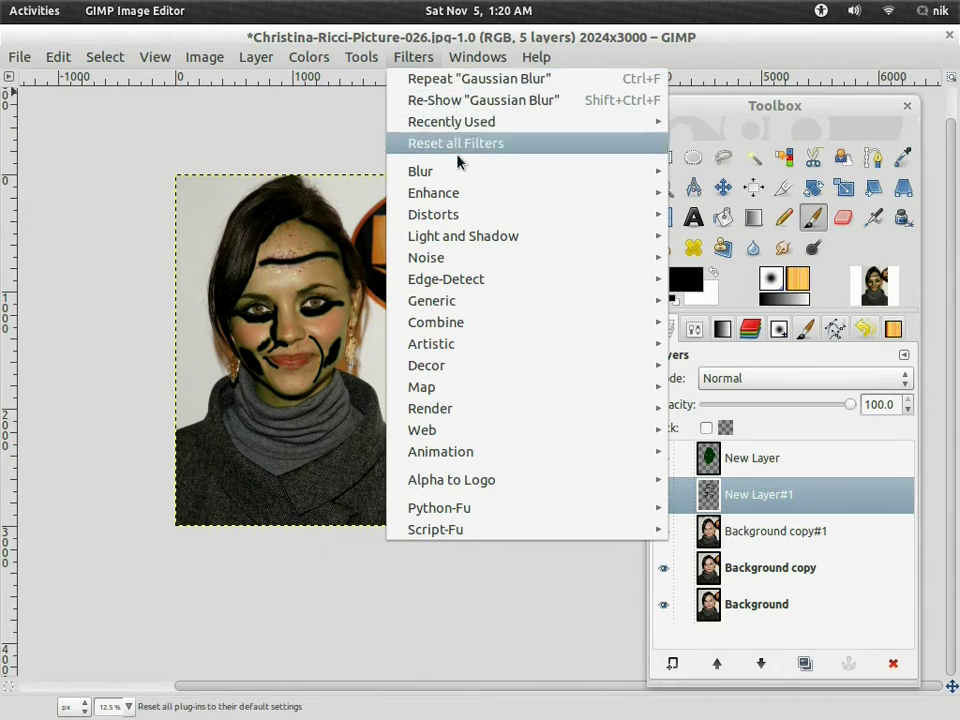
mouse_move(545, 172)
click(735, 193)
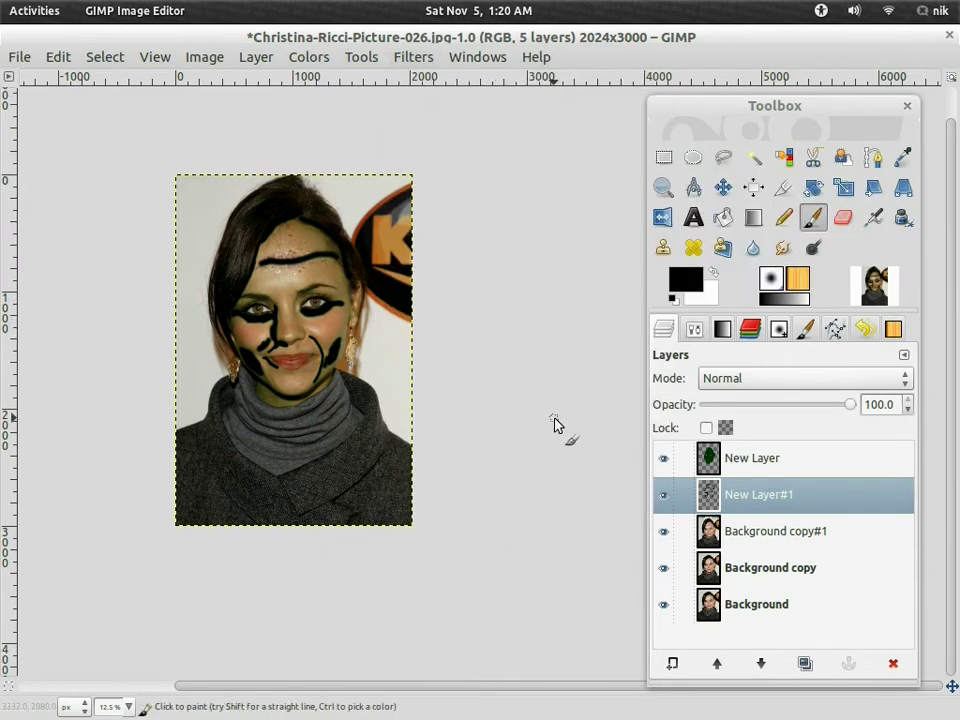
click(457, 453)
click(457, 453)
click(458, 453)
click(628, 535)
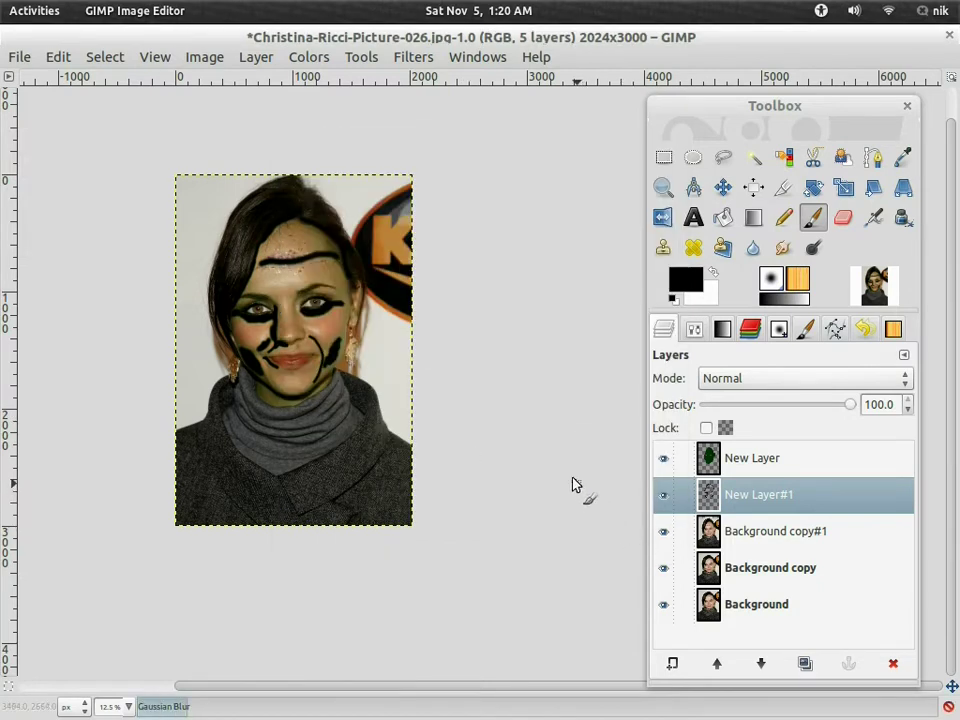
Set the blurred face-shadow layer's blend mode to Soft light
key(plus)
key(plus)
key(plus)
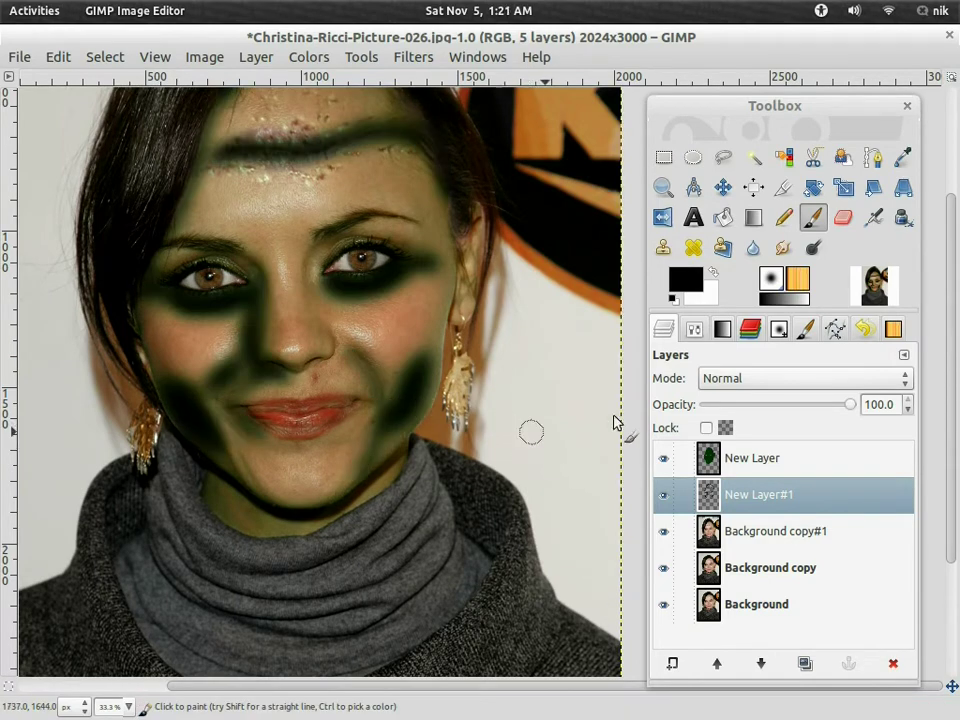
click(780, 389)
click(776, 632)
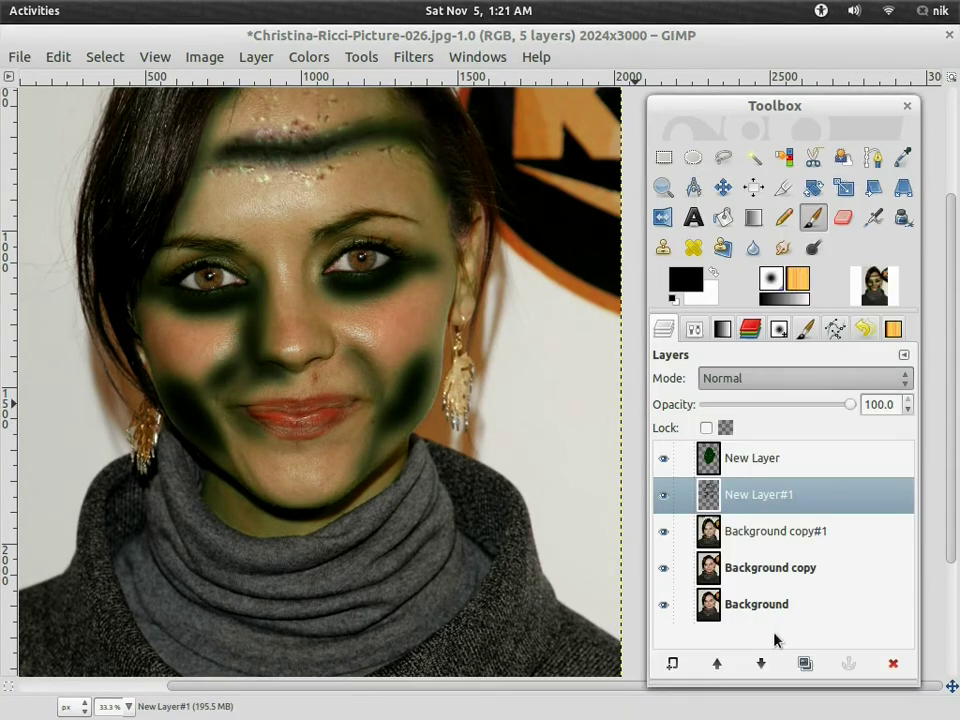
scroll(438, 455, up, 3)
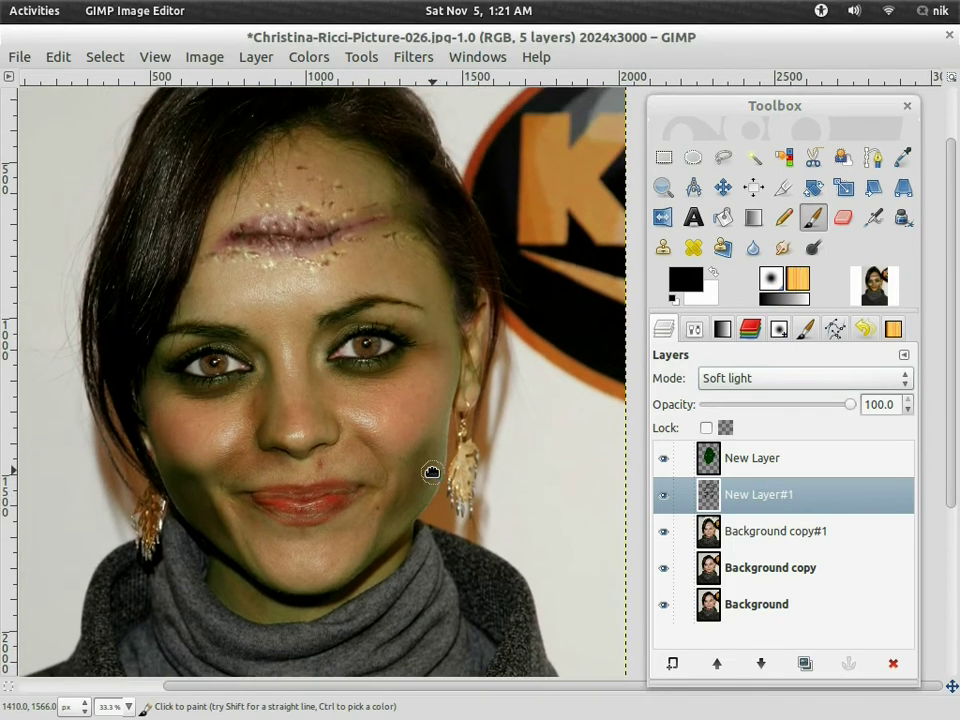
Repeat the last Gaussian Blur on the Soft light shadow layer
click(413, 57)
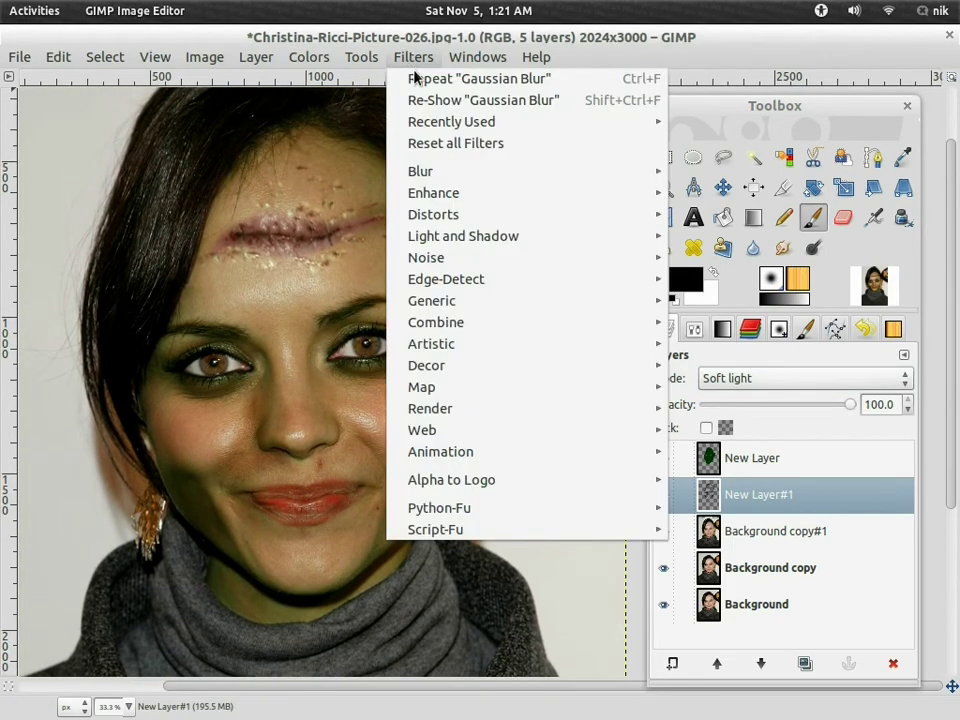
click(460, 80)
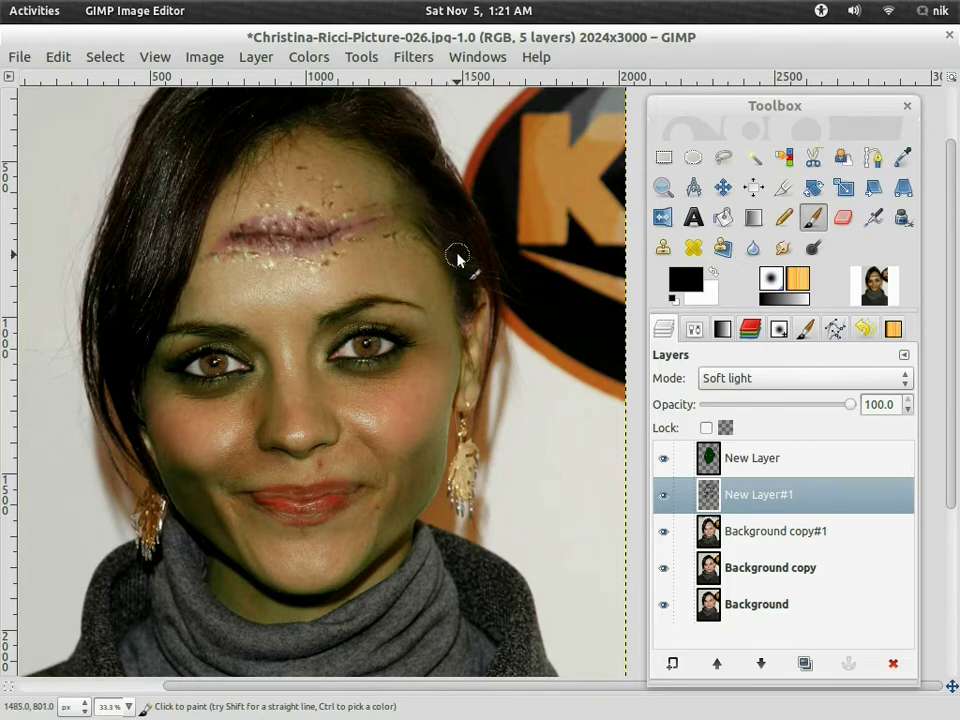
ctrl+scroll(396, 229, up, 3)
ctrl+scroll(375, 236, down, 3)
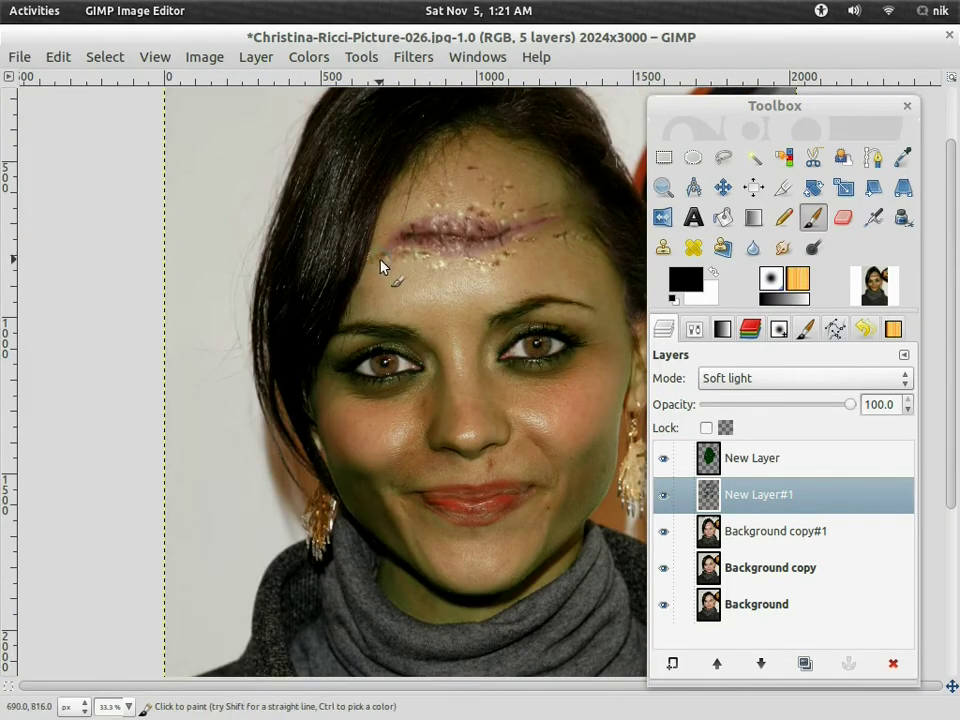
drag(443, 298, 368, 244)
scroll(500, 347, right, 2)
scroll(500, 347, down, 1)
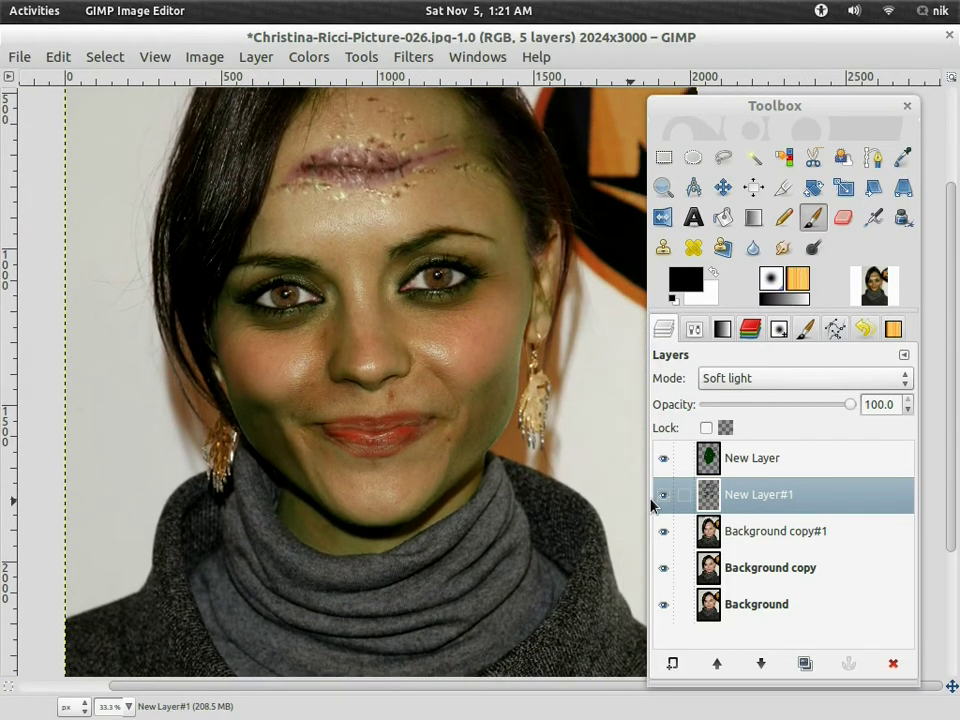
Add a transparent layer directly beneath the blurred shadow layer and set its blend mode to Soft light
click(672, 663)
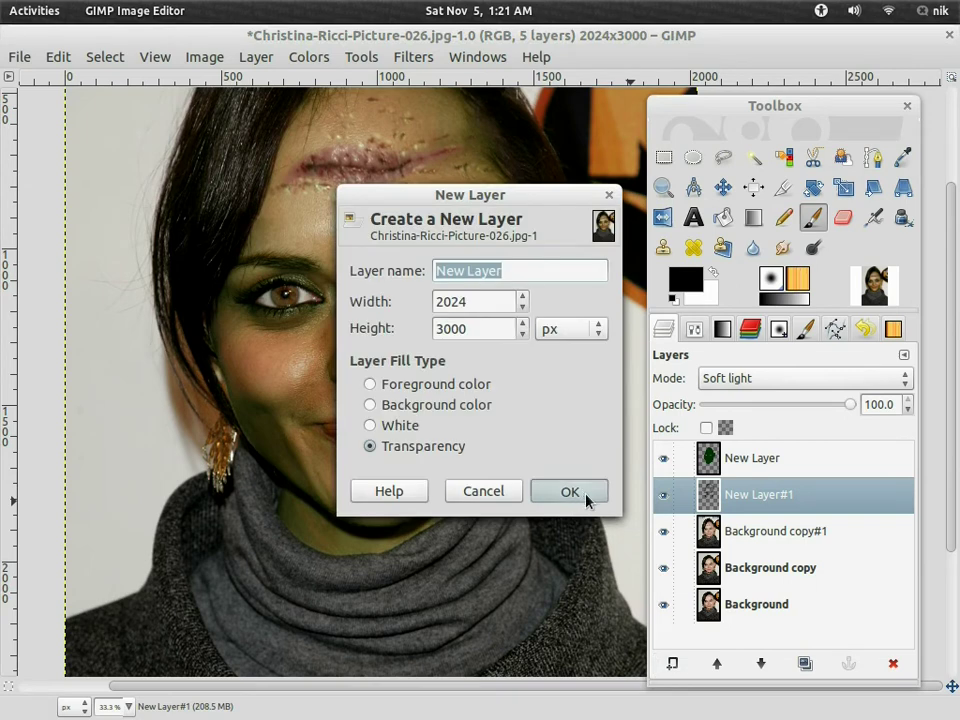
key(Return)
drag(755, 510, 756, 542)
click(765, 492)
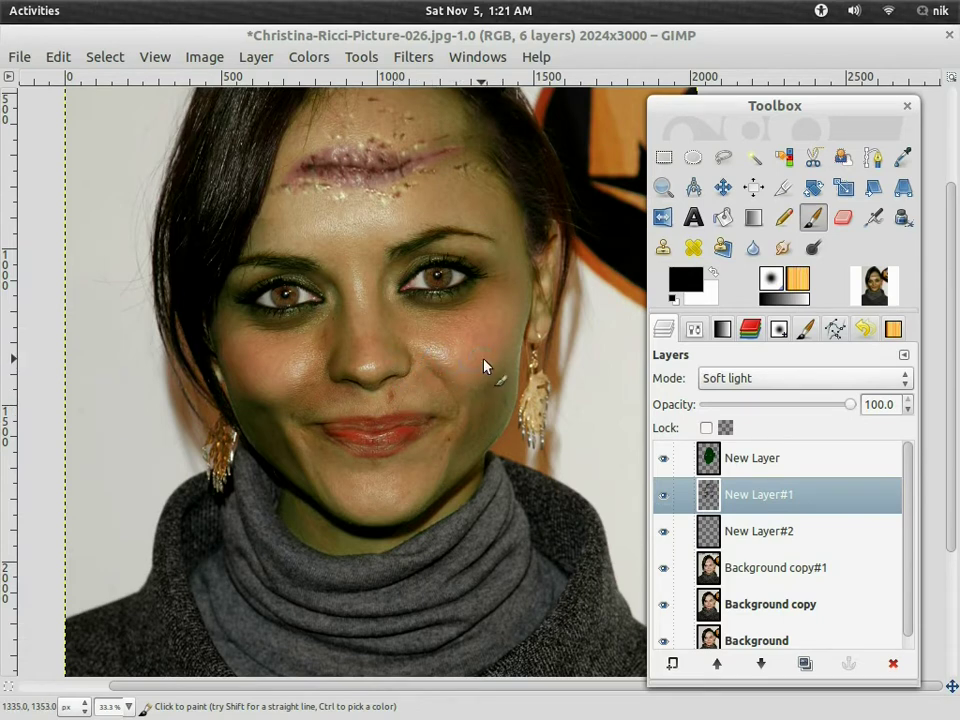
click(762, 534)
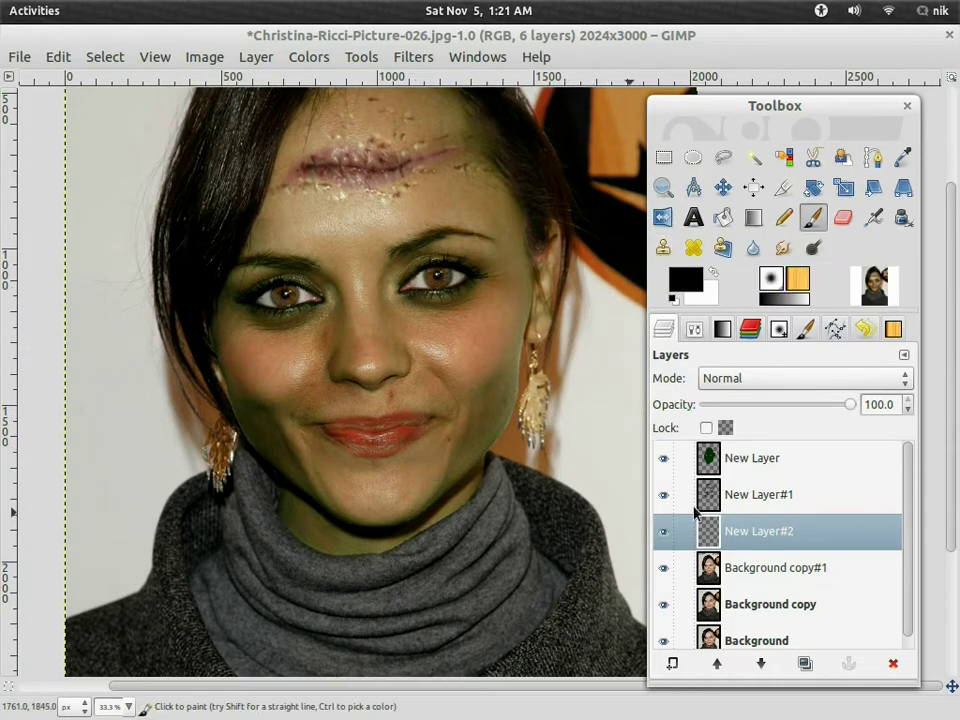
click(768, 383)
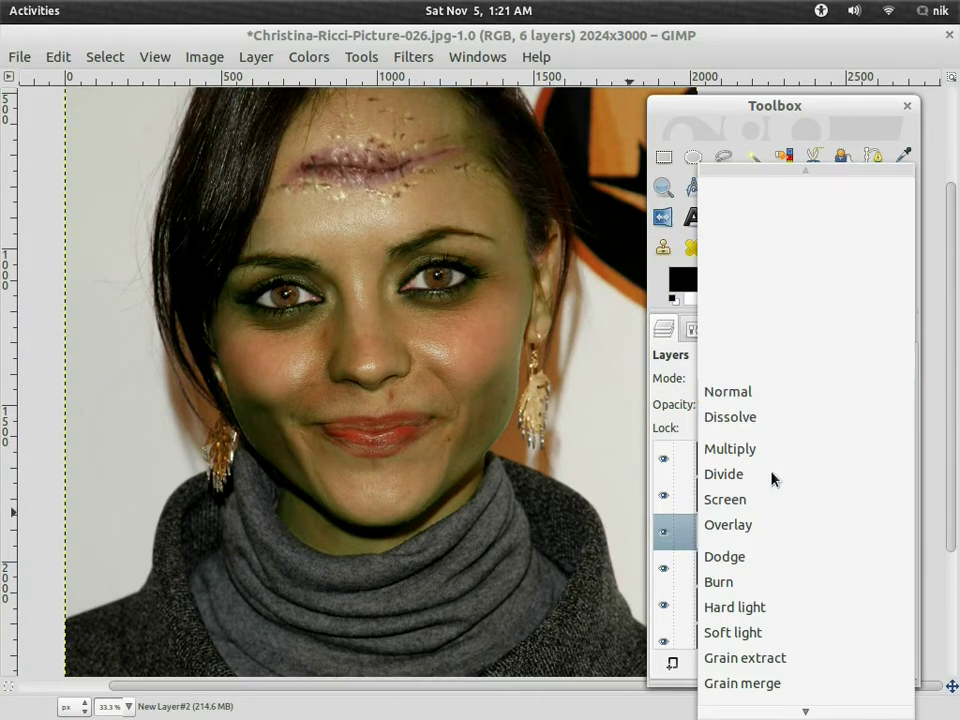
click(757, 634)
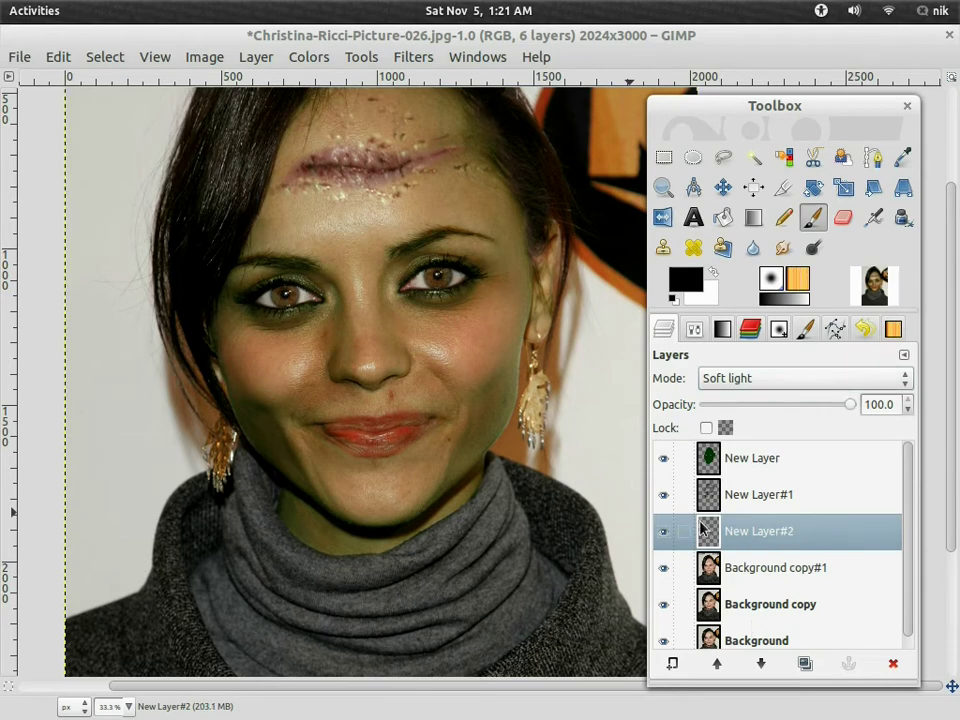
click(352, 370)
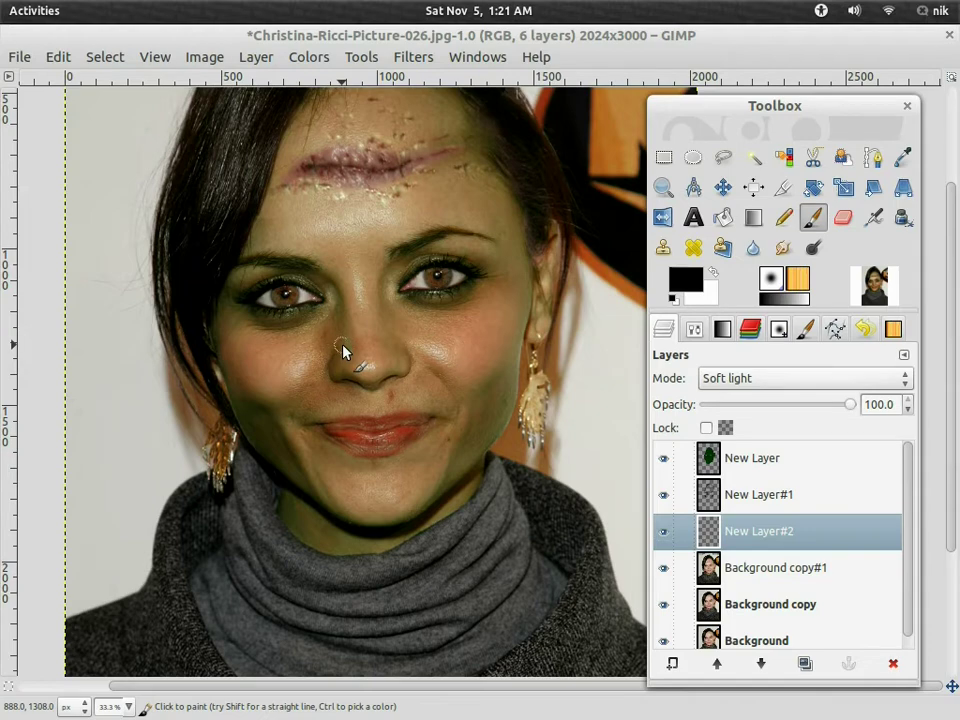
drag(342, 345, 348, 379)
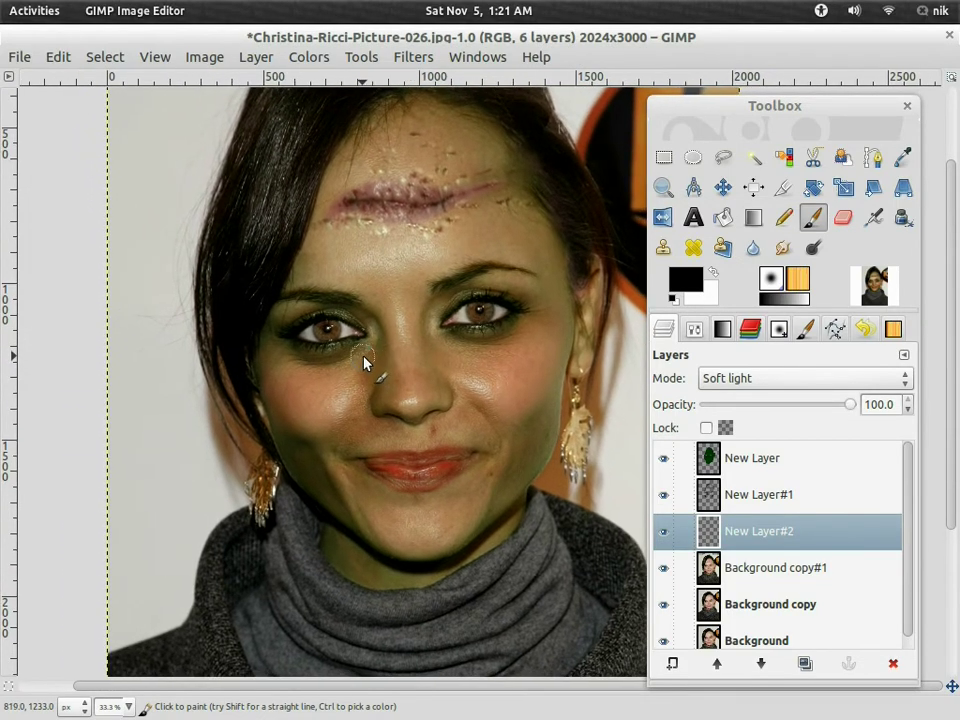
scroll(362, 364, up, 3)
scroll(361, 356, down, 1)
drag(361, 356, 306, 380)
key(ctrl+z)
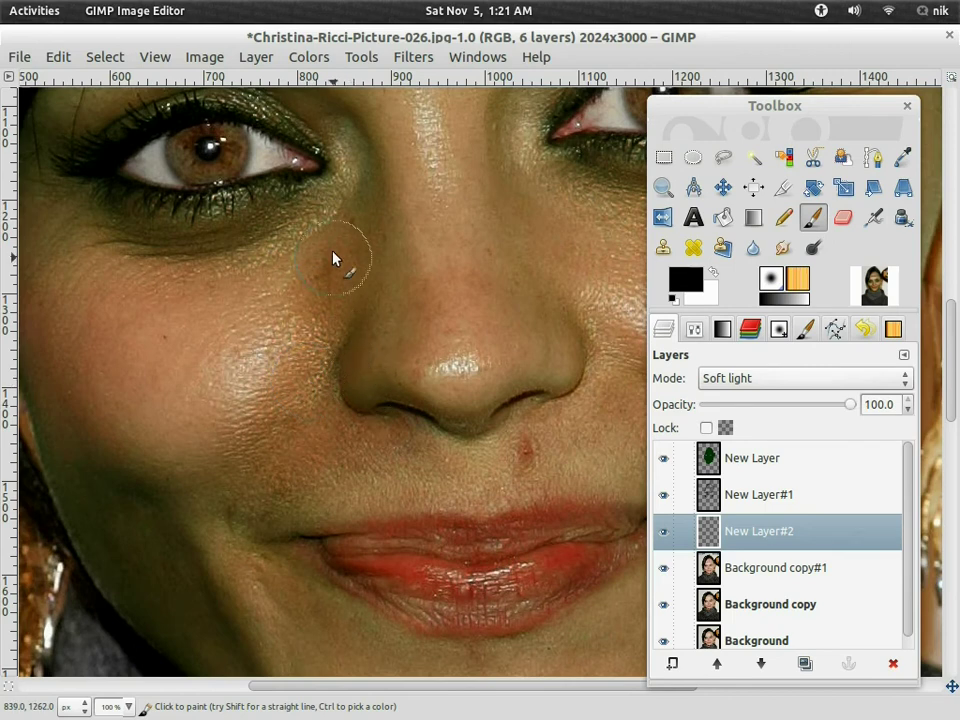
Paint black shadows under the eye, down the side of the nose and along the lower cheek on the long-hair side
mouse_move(244, 234)
mouse_down()
mouse_move(162, 233)
mouse_move(184, 237)
mouse_move(323, 212)
mouse_up()
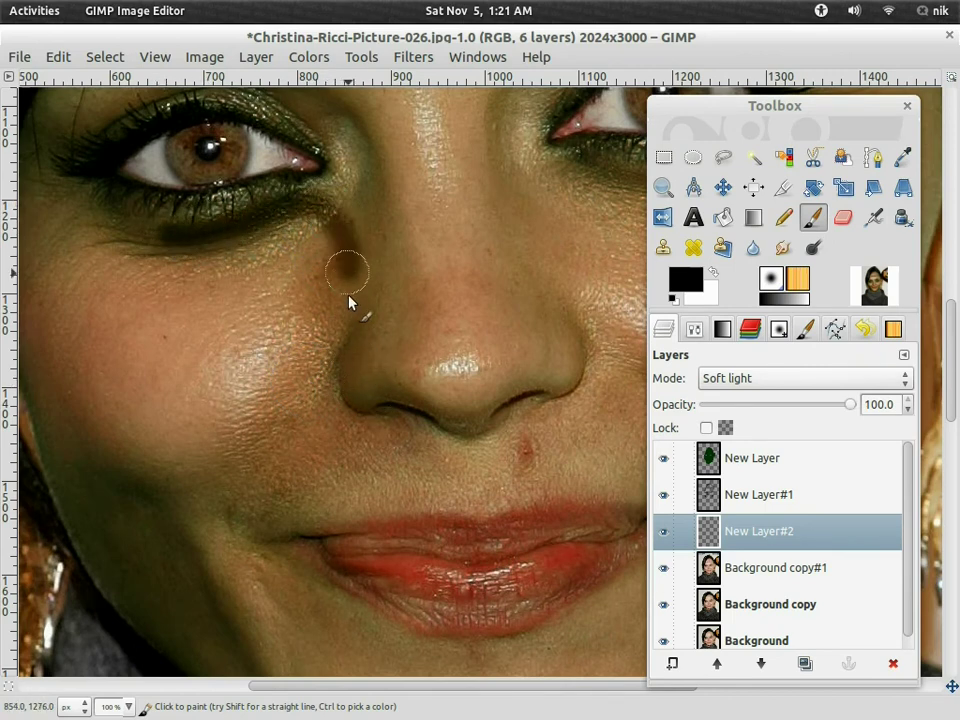
scroll(330, 370, down, 4)
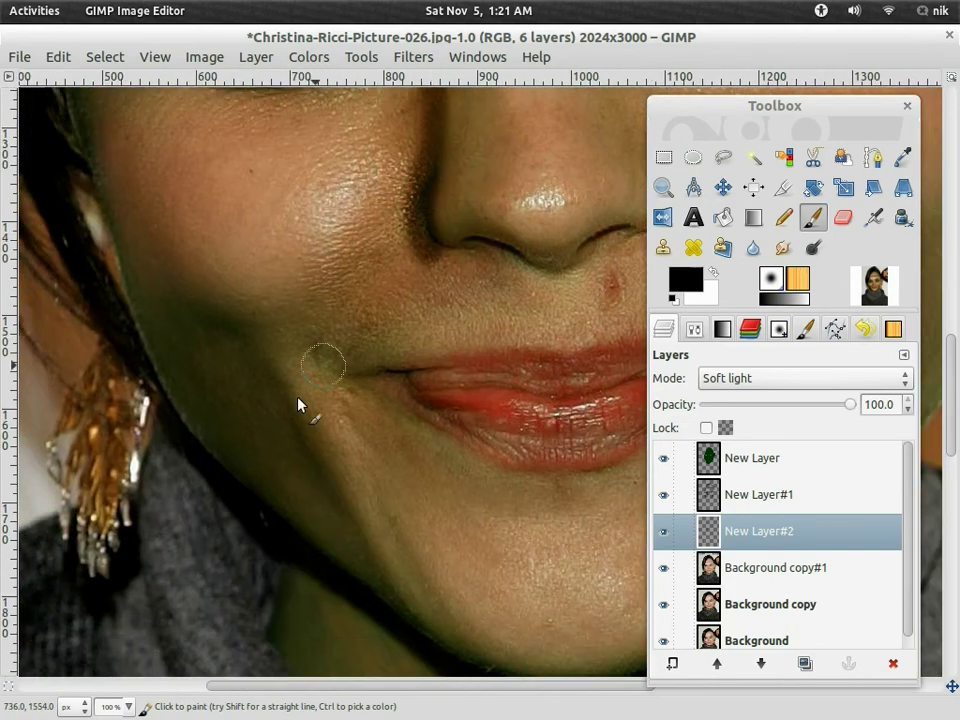
key(space)
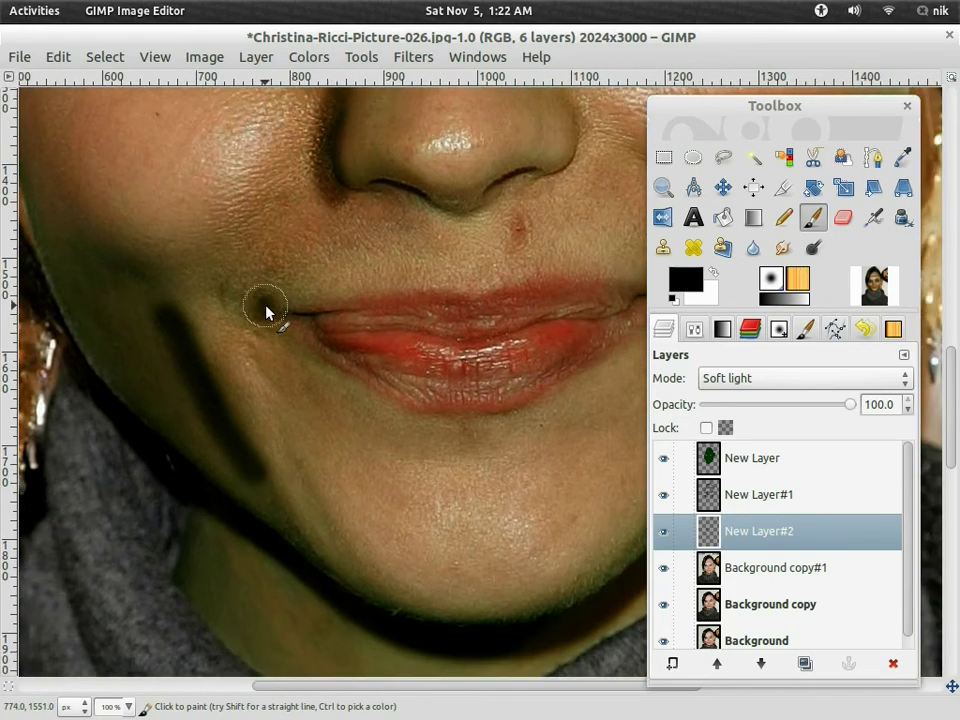
Paint black shadows beside the mouth corner, along the smile crease and under the eye on the ear side
key(space)
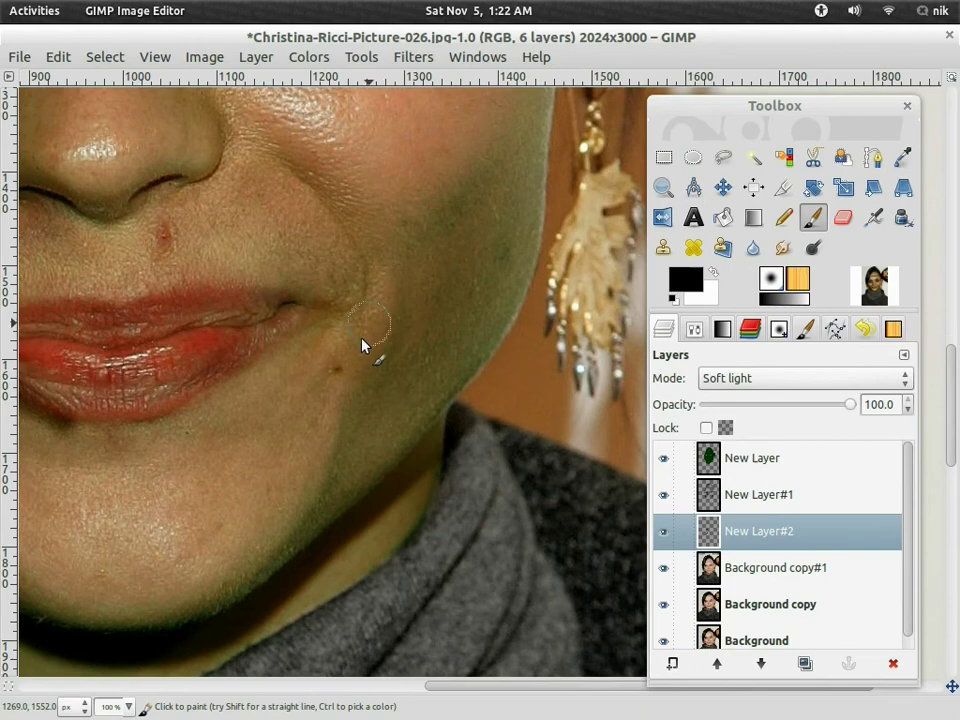
scroll(360, 249, up, 4)
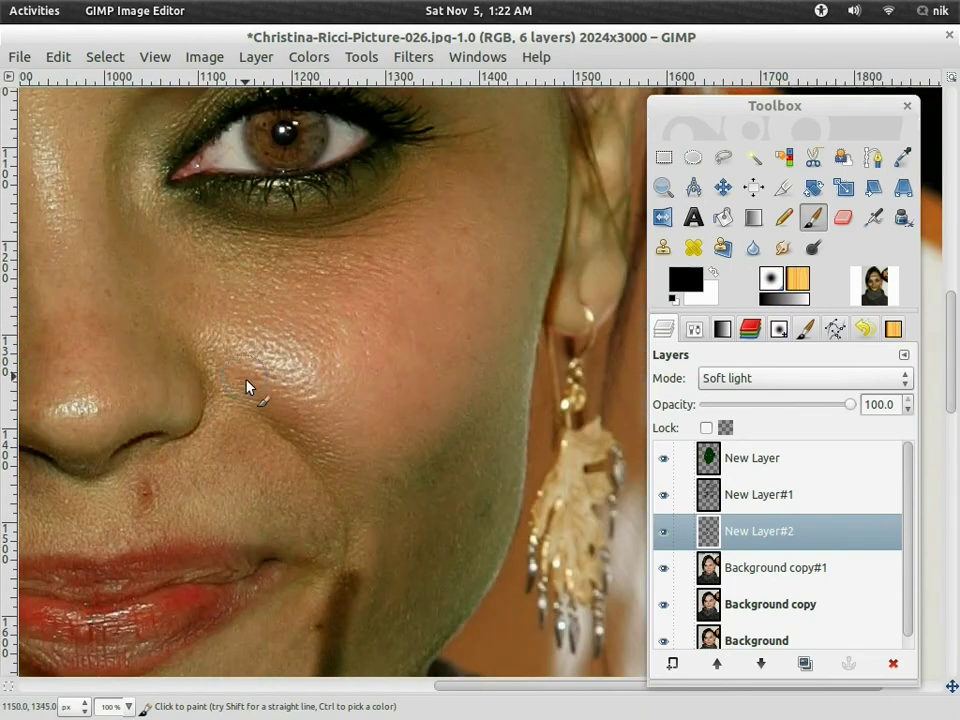
scroll(236, 484, up, 4)
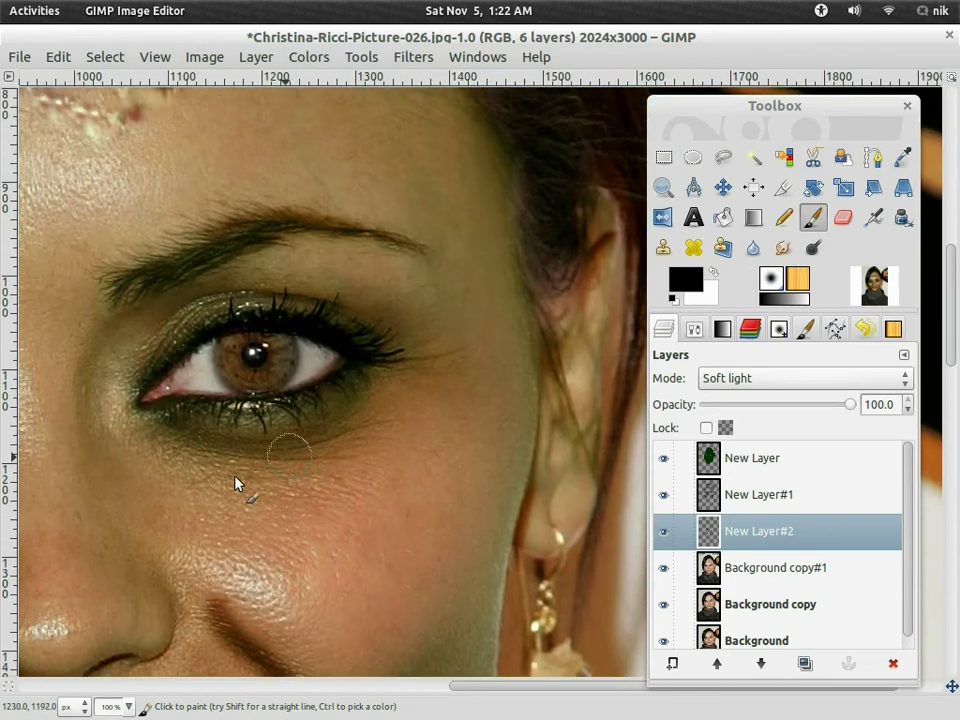
scroll(418, 544, up, 4)
scroll(476, 489, right, 1)
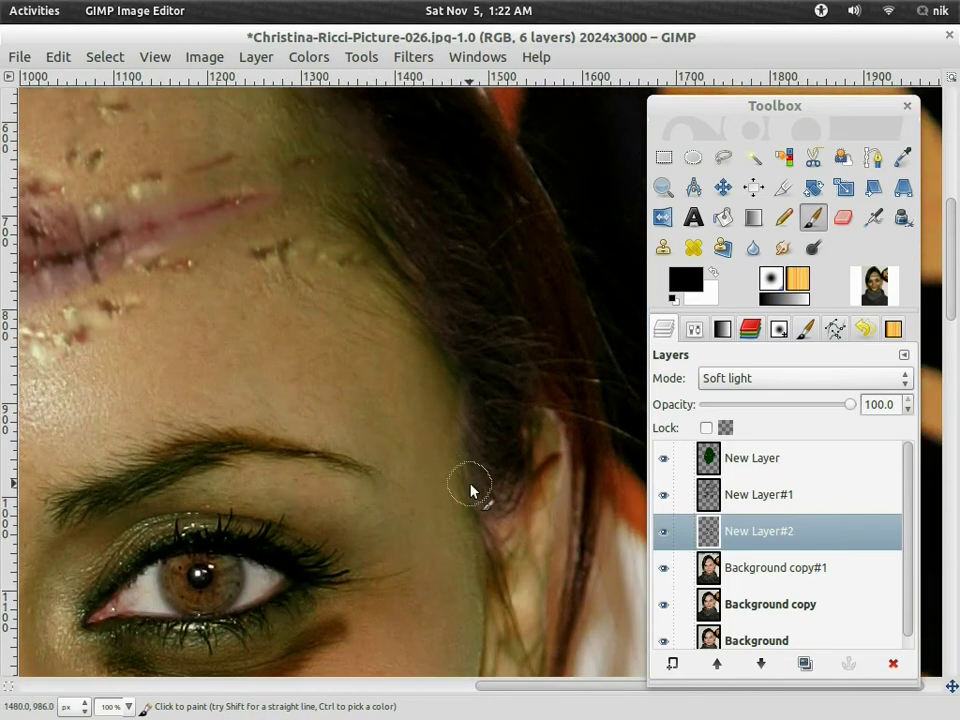
Paint black shadows along the ear-side temple hairline and the lower edge of the forehead scar
drag(499, 507, 469, 351)
mouse_move(469, 351)
mouse_down()
mouse_move(512, 405)
mouse_move(645, 462)
mouse_up()
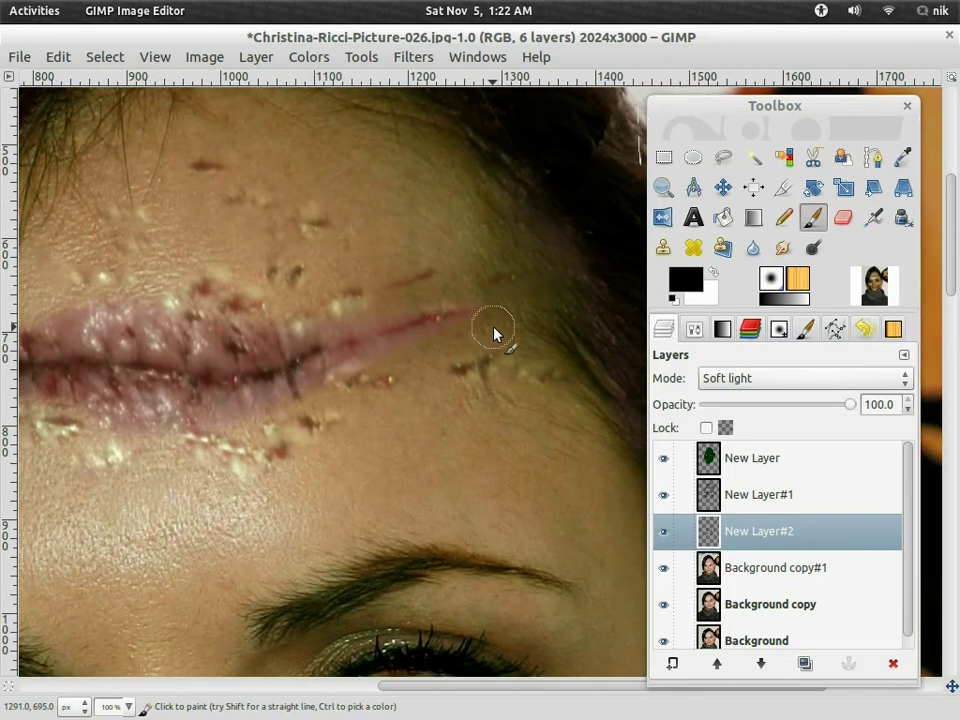
drag(494, 333, 610, 208)
mouse_move(490, 237)
mouse_down()
mouse_move(375, 298)
mouse_move(239, 322)
mouse_move(179, 320)
mouse_move(128, 291)
mouse_move(68, 311)
mouse_move(116, 305)
mouse_move(150, 353)
mouse_move(233, 356)
mouse_move(181, 340)
mouse_move(94, 355)
mouse_up()
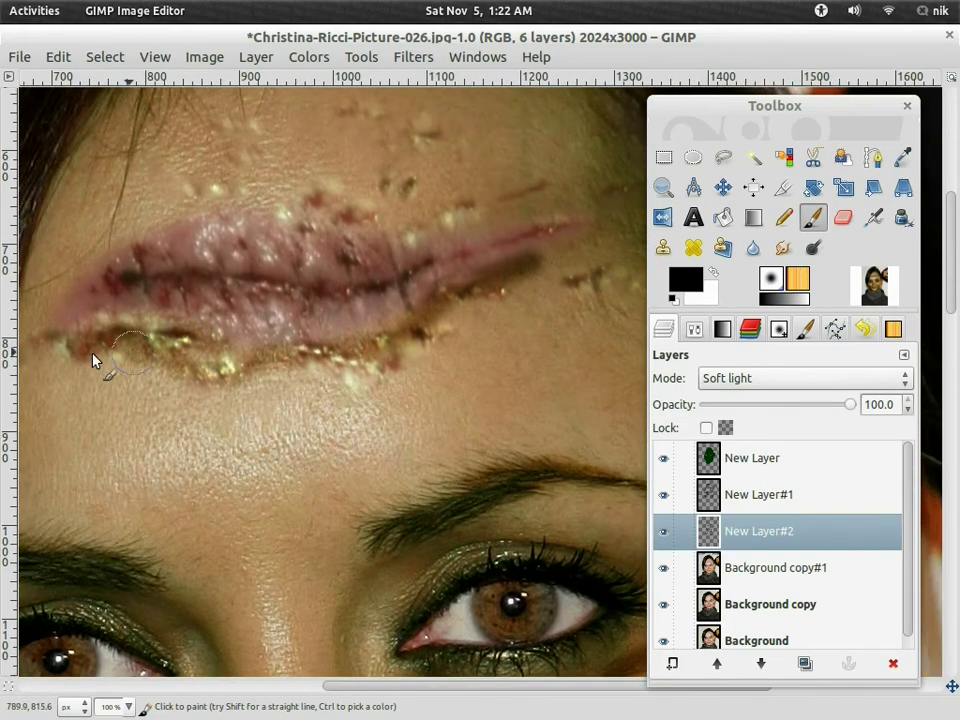
drag(395, 279, 489, 246)
mouse_move(236, 294)
mouse_down()
mouse_move(183, 318)
mouse_move(57, 427)
mouse_move(84, 376)
mouse_move(59, 432)
mouse_move(95, 260)
mouse_move(72, 462)
mouse_move(120, 230)
mouse_move(158, 141)
mouse_up()
Repeat the last Gaussian Blur on the new layer of painted shadows beneath the first shadow layer
scroll(190, 170, down, 4)
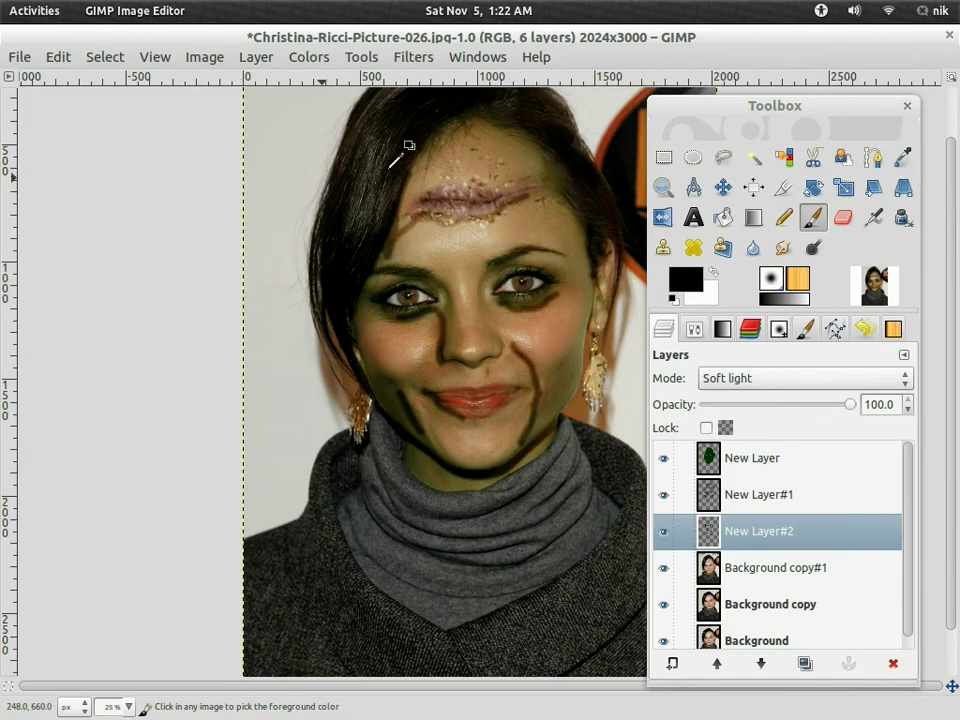
scroll(340, 185, right, 1)
click(410, 59)
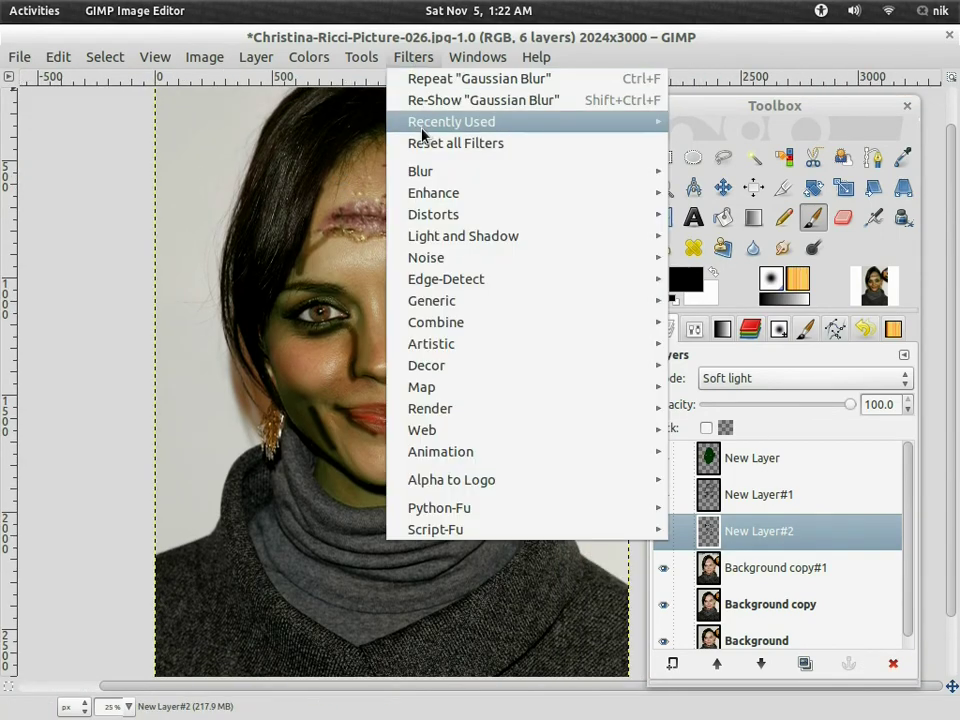
click(439, 86)
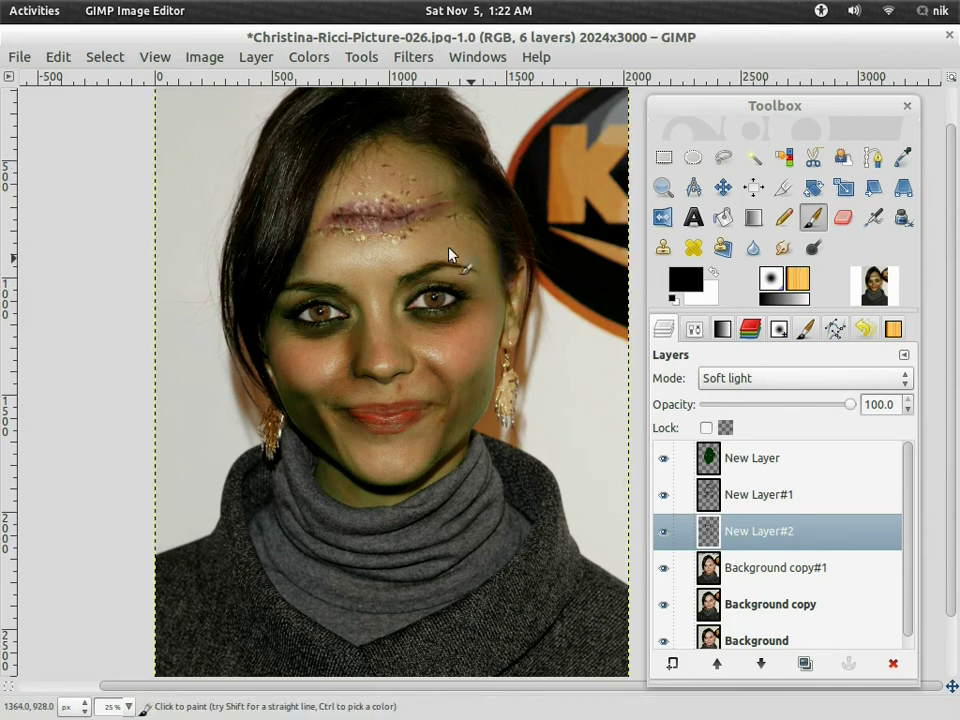
scroll(445, 235, up, 2)
scroll(450, 230, up, 1)
scroll(446, 270, down, 2)
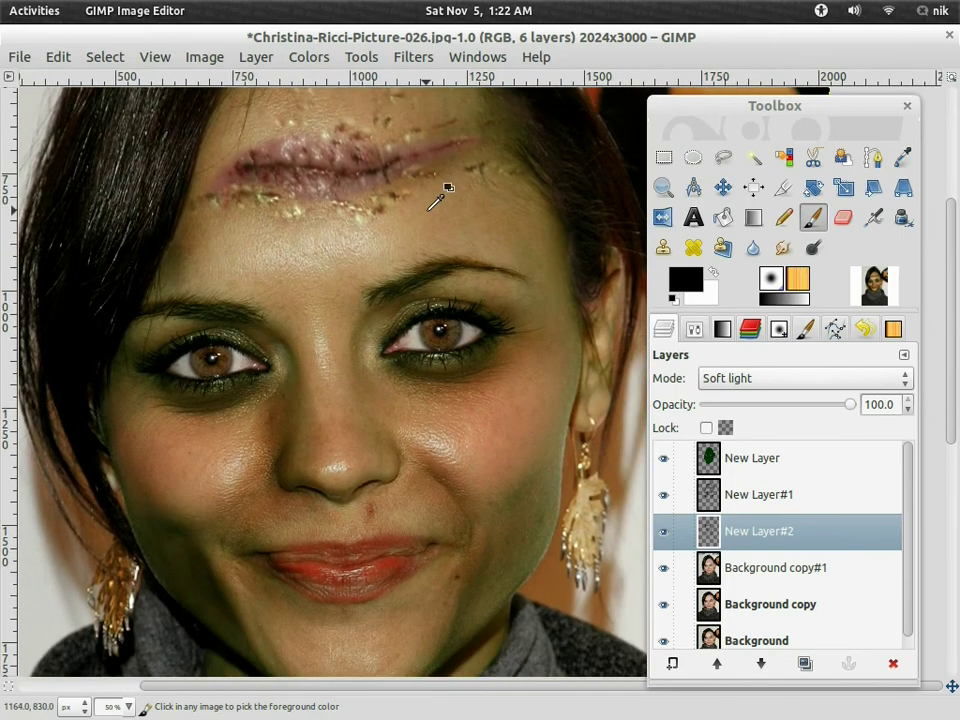
scroll(444, 208, down, 2)
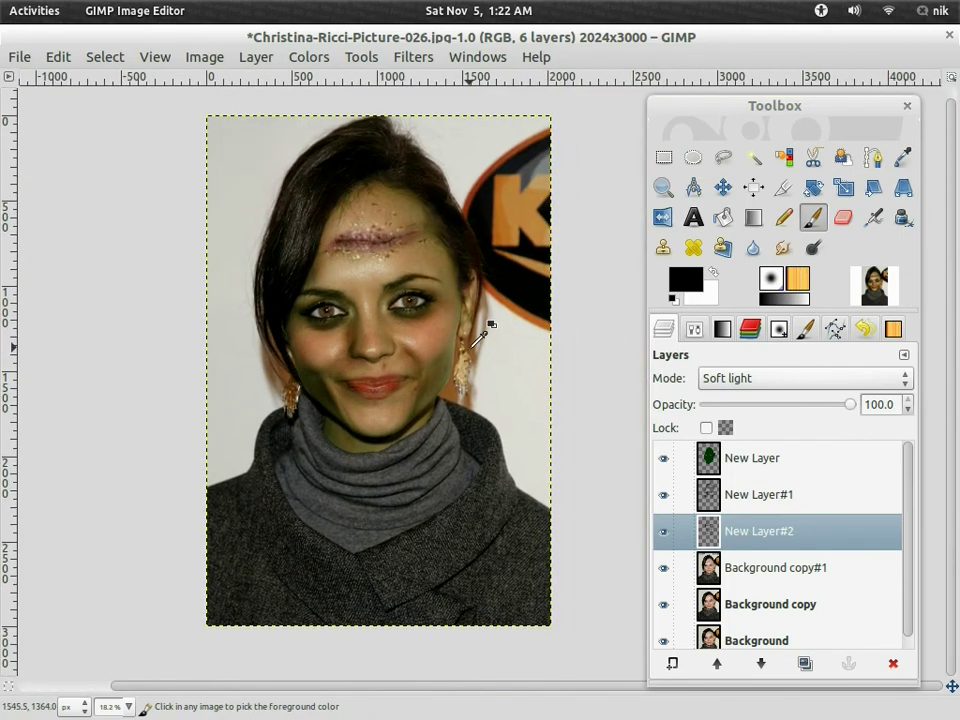
scroll(489, 321, up, 2)
scroll(482, 324, up, 2)
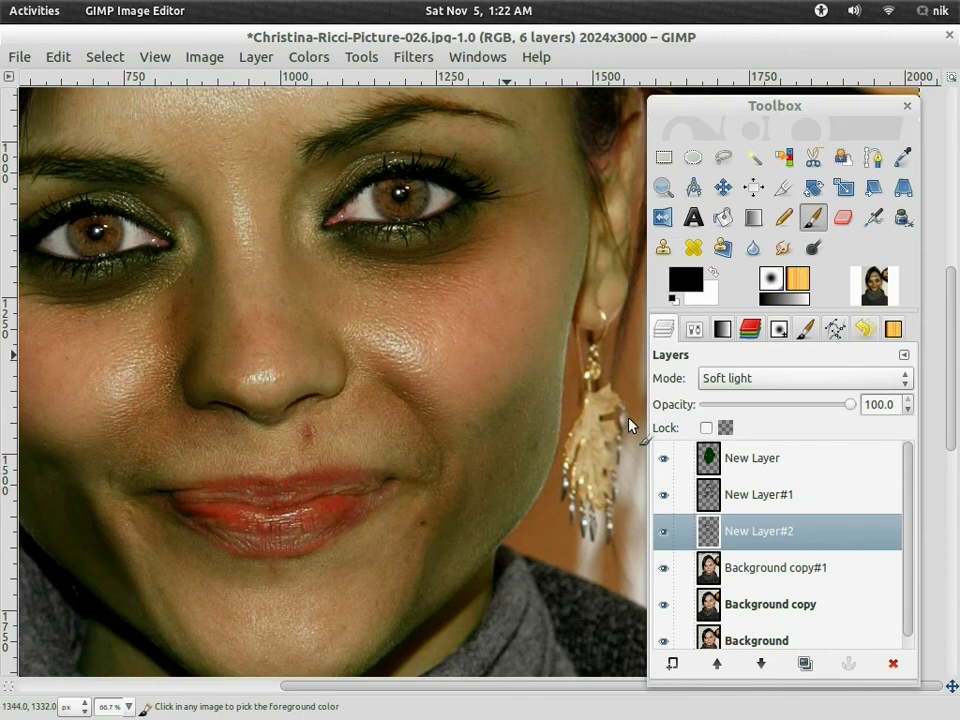
Lower the opacity of the second shadow layer, New Layer#2, to 86.5 and of the green tint layer, New Layer, to 87.1
drag(852, 405, 838, 406)
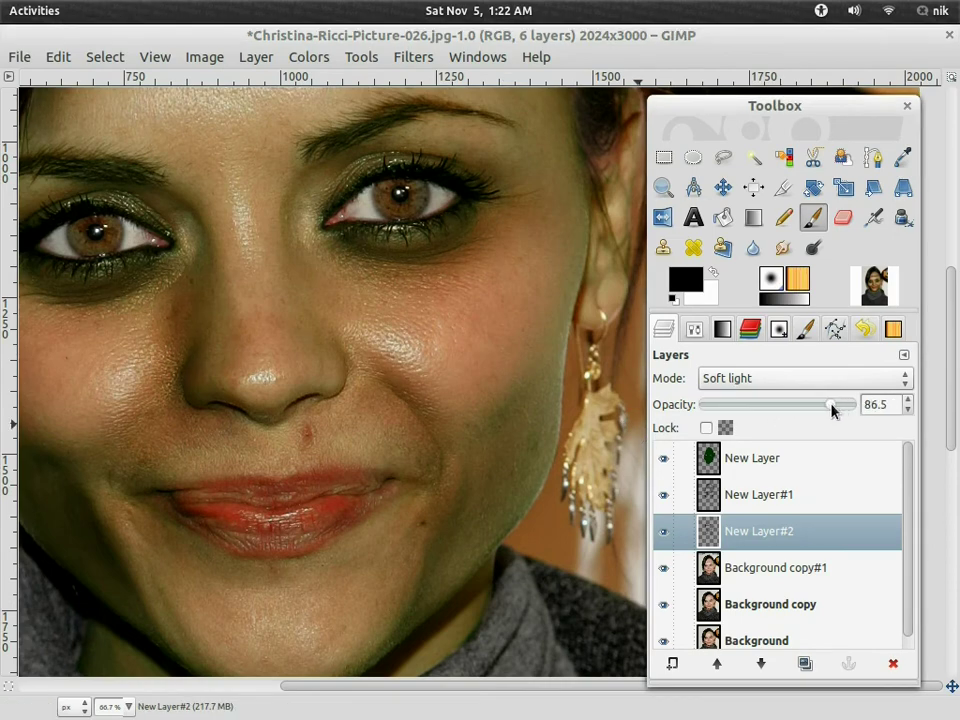
scroll(334, 307, down, 2)
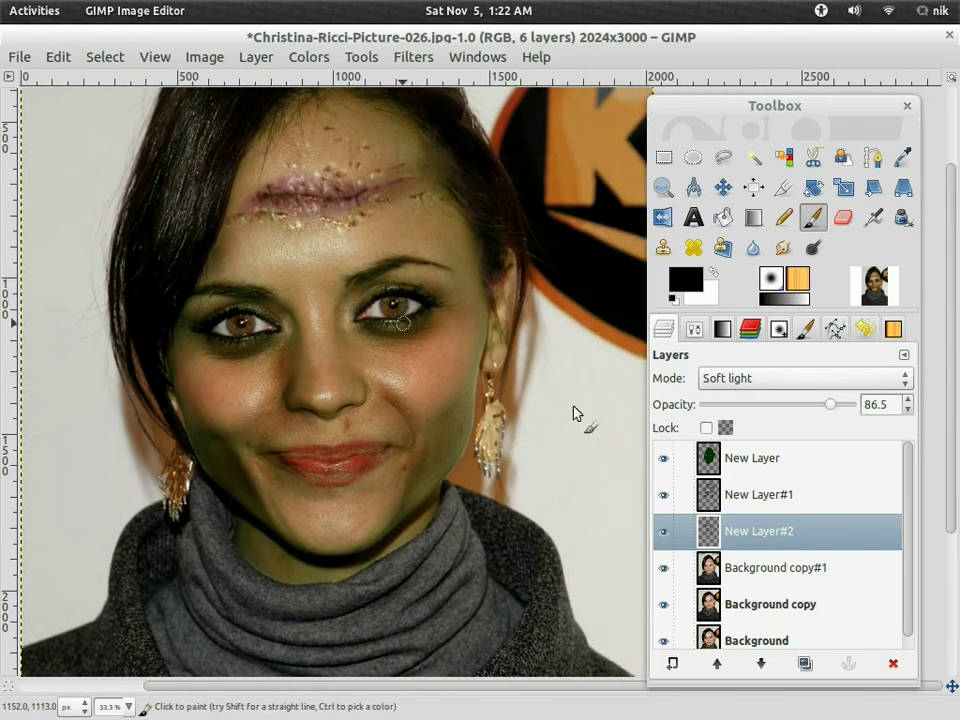
click(754, 457)
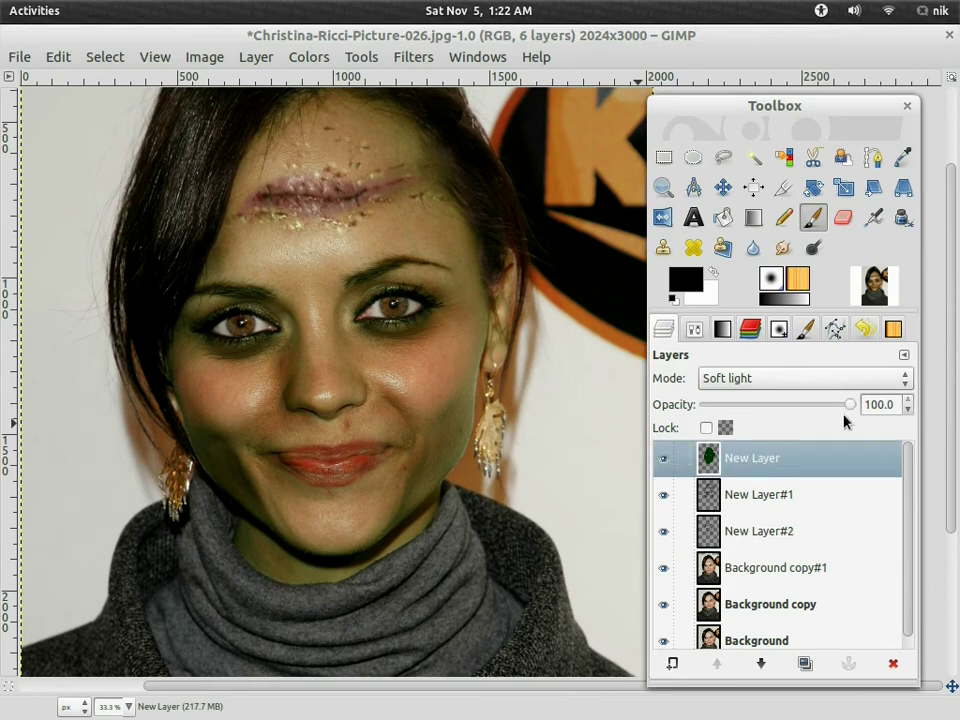
drag(853, 405, 824, 404)
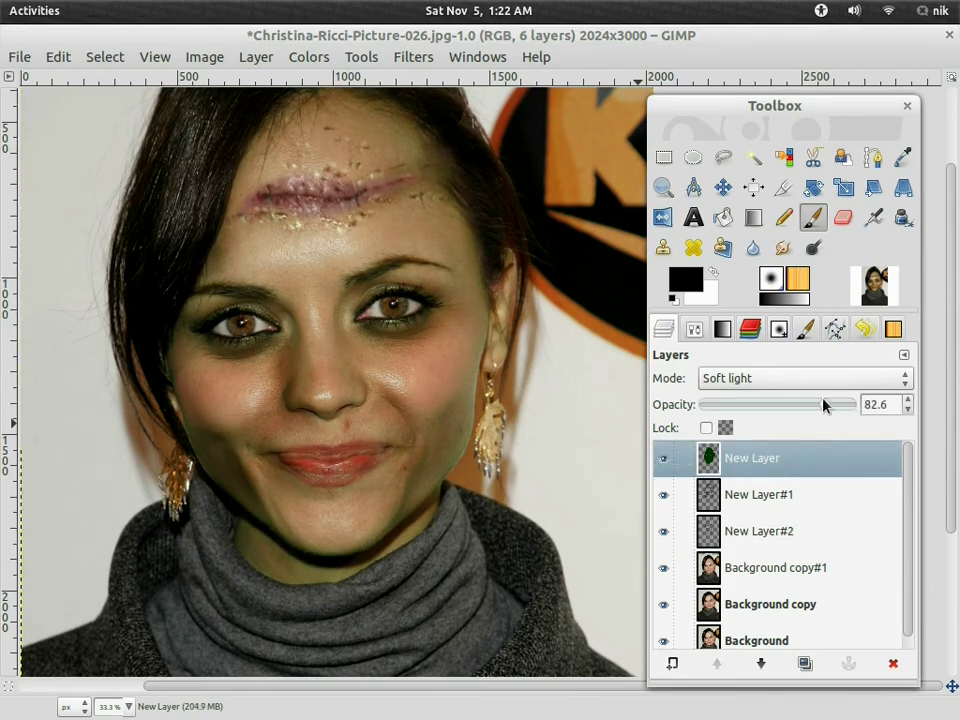
key(minus)
key(minus)
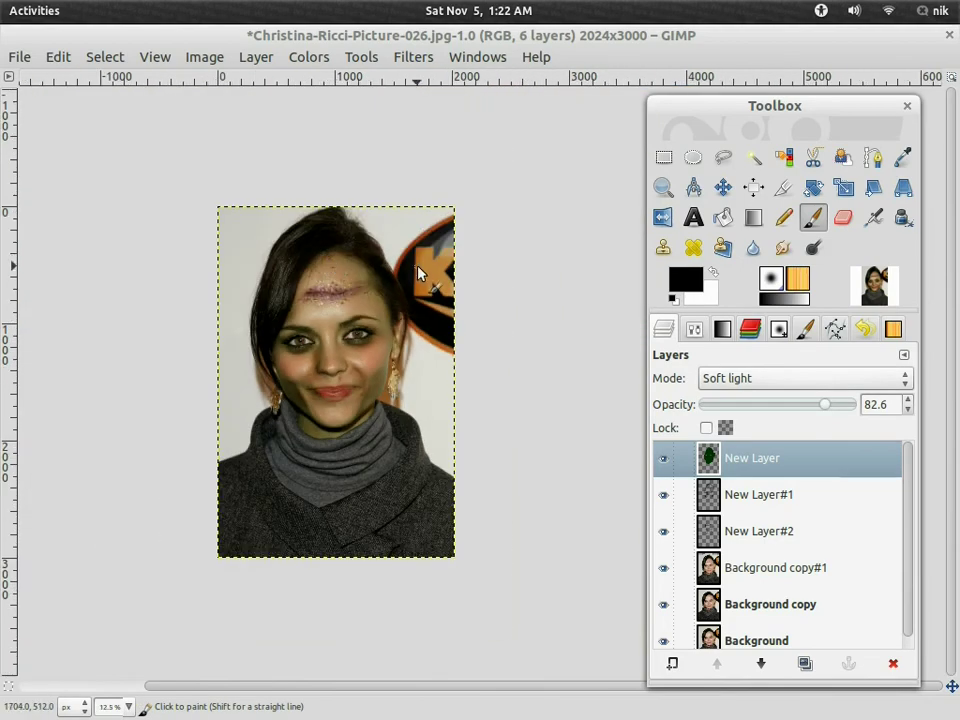
drag(810, 412, 832, 407)
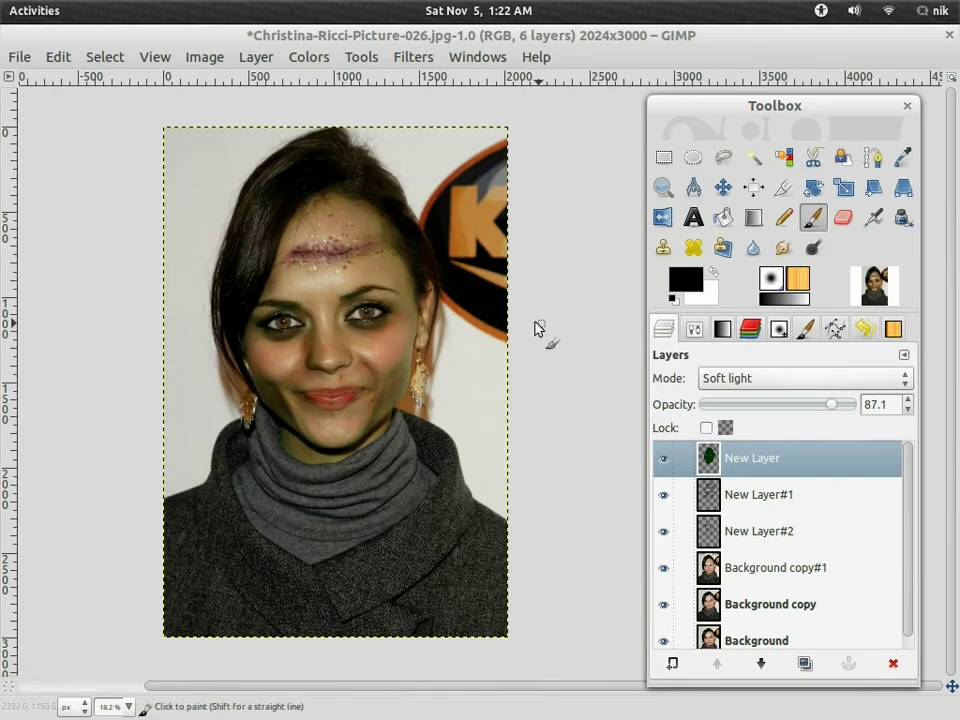
key(plus)
key(plus)
key(plus)
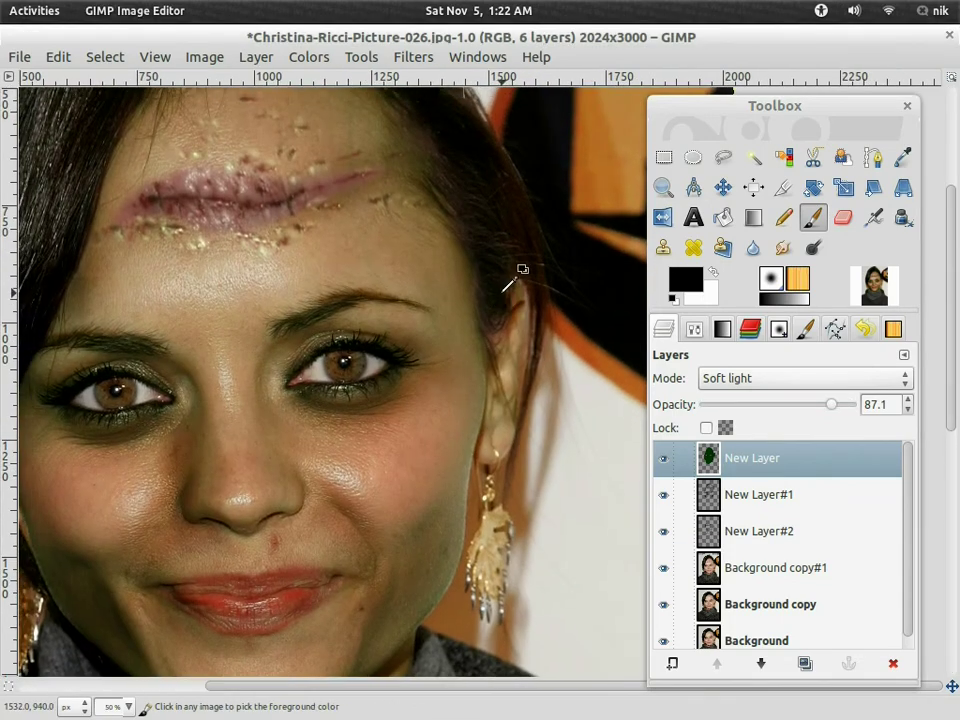
key(minus)
key(minus)
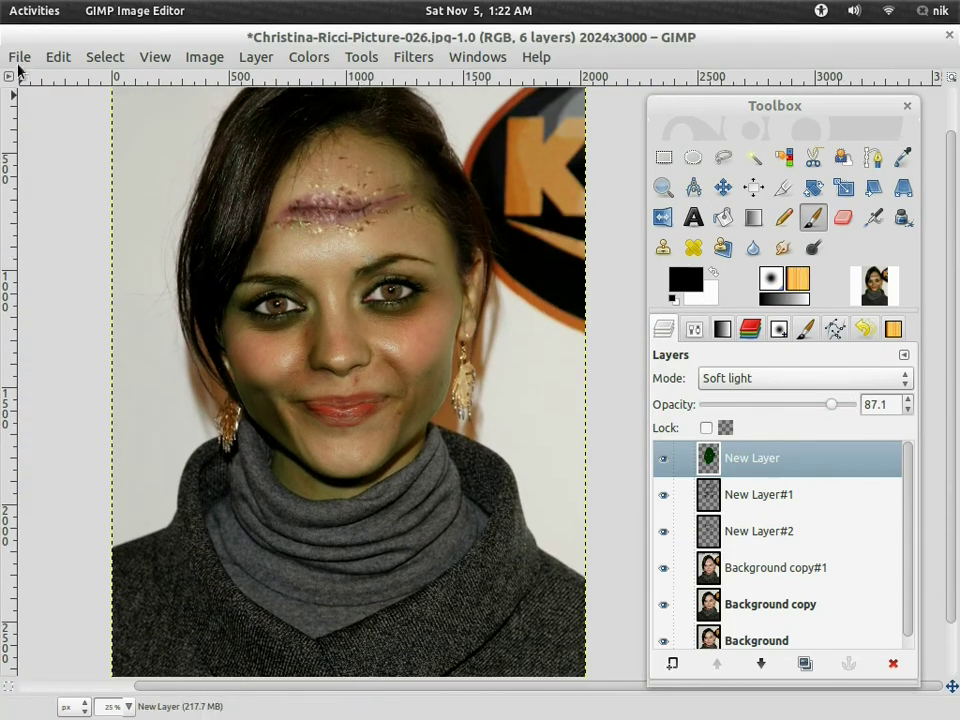
Save the image under the new name Christina-Ricci-Picture-02.jpg in The Ricci folder, exporting it as a flattened JPEG
click(19, 57)
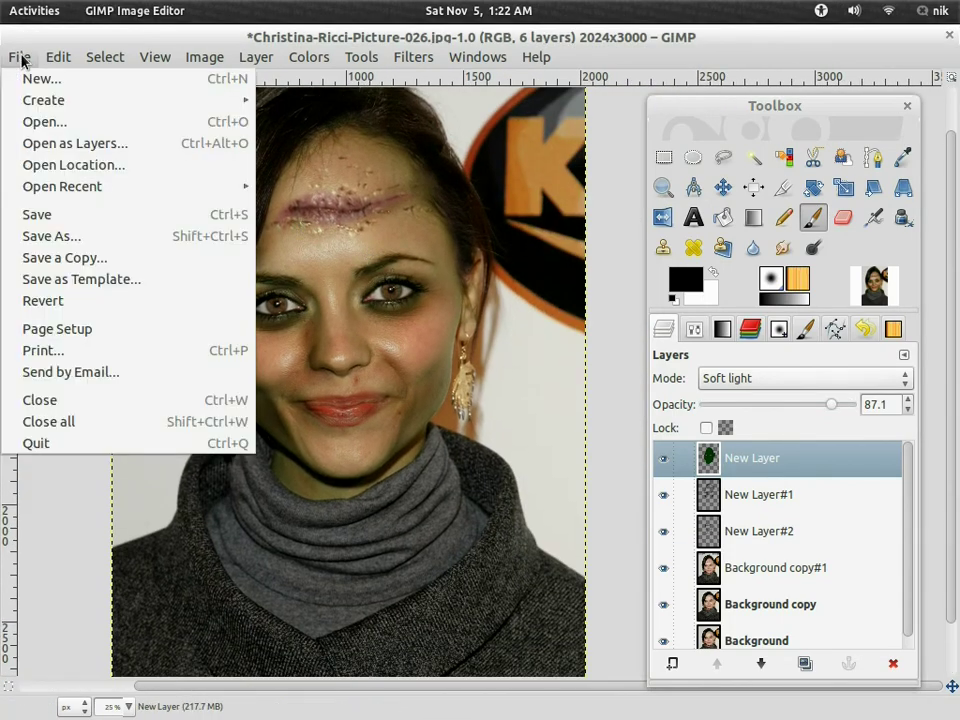
click(70, 240)
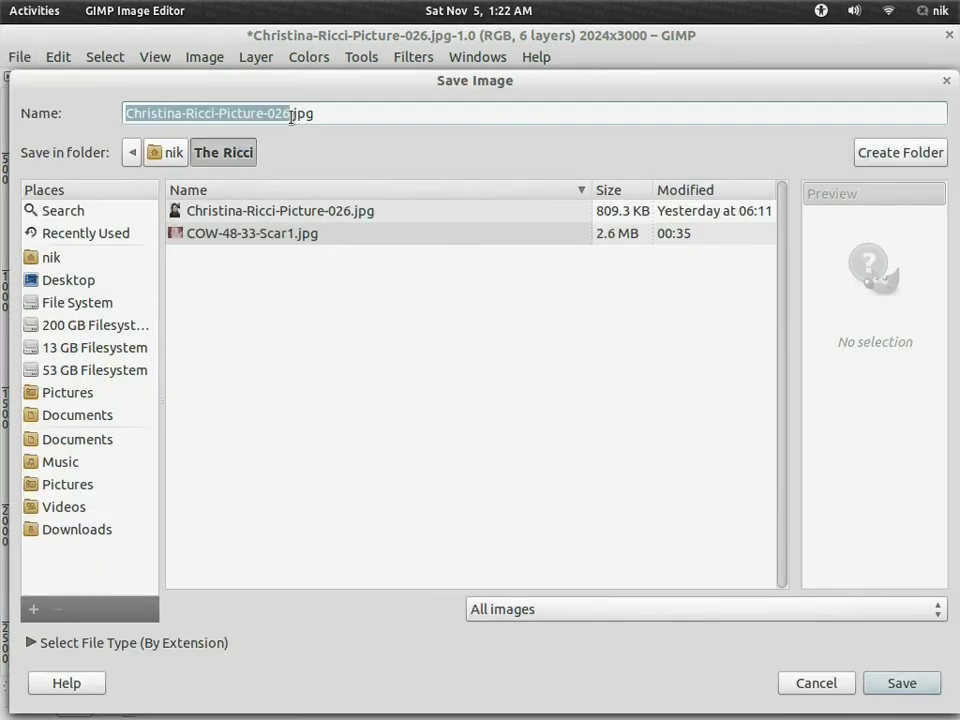
click(283, 114)
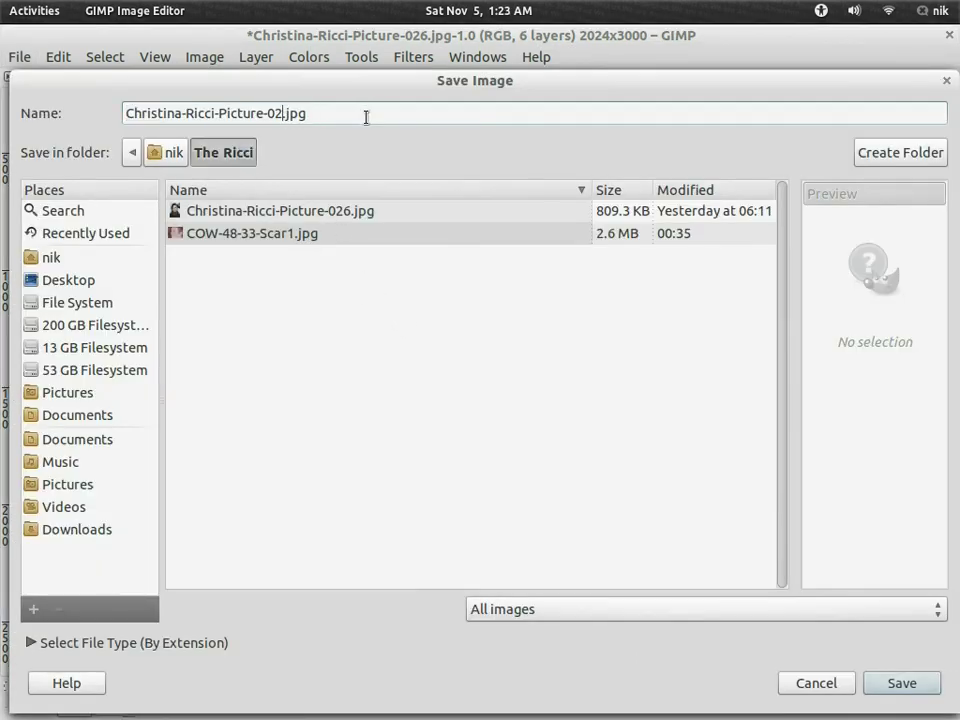
click(906, 683)
click(906, 685)
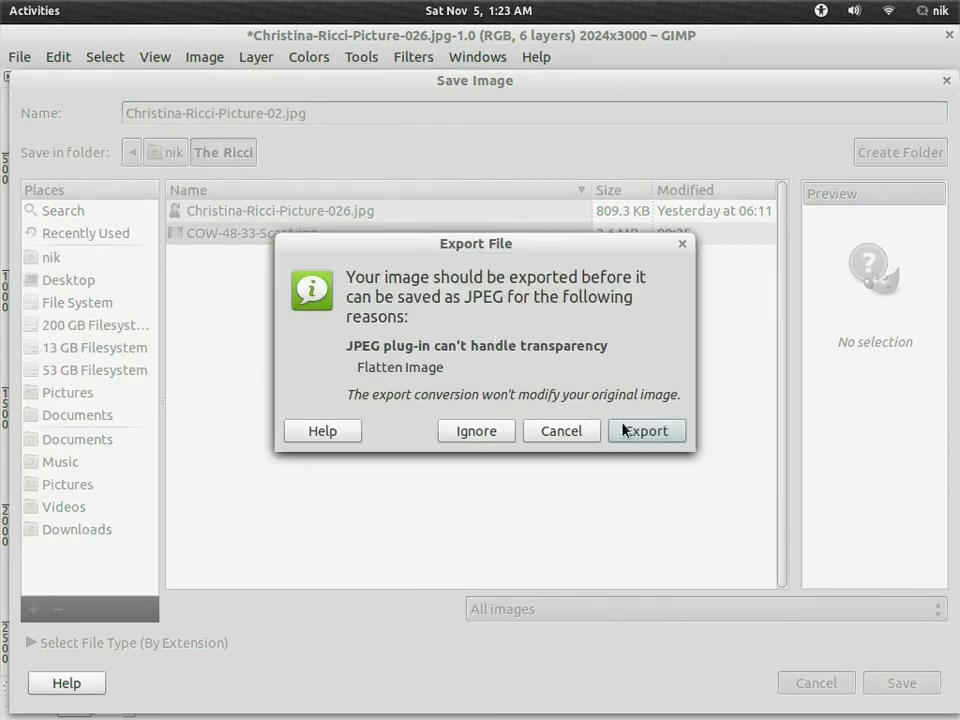
click(630, 435)
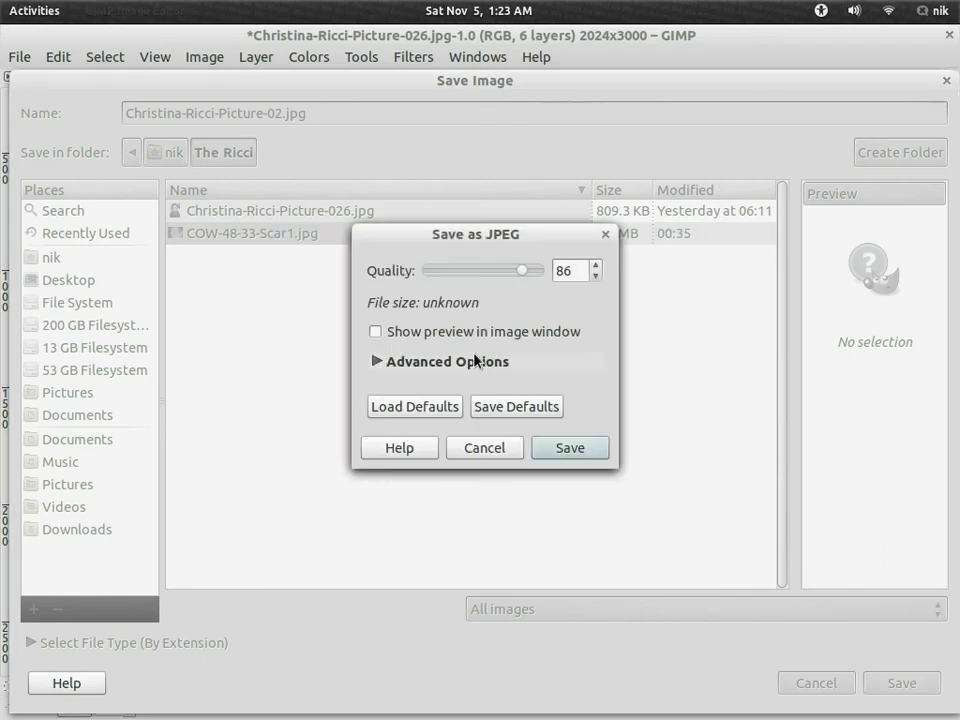
drag(572, 270, 604, 404)
click(571, 451)
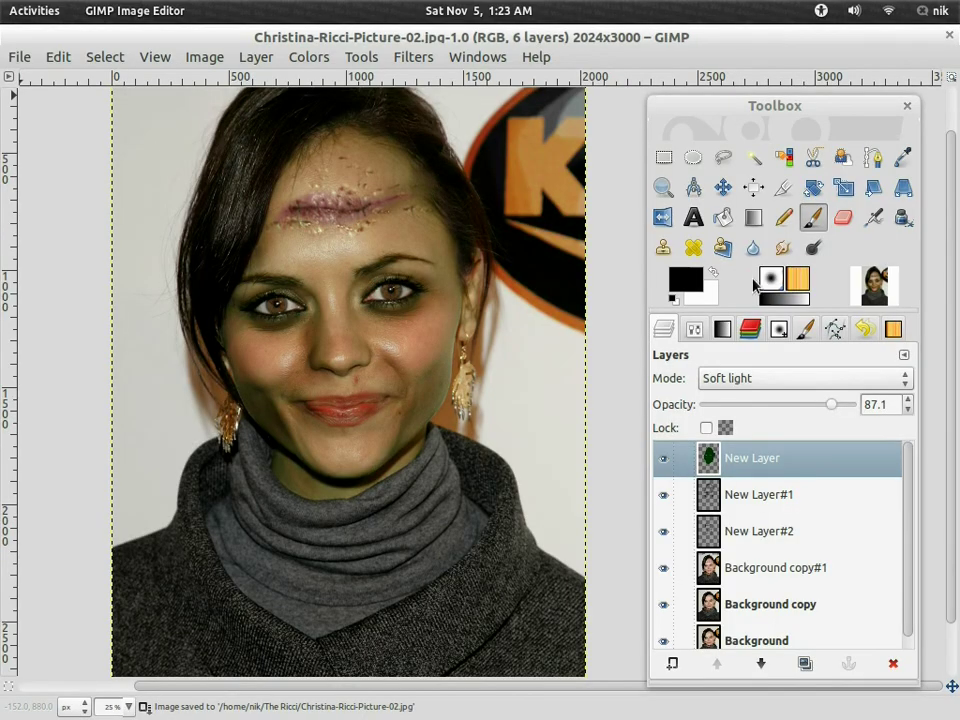
Switch to the file manager's The Ricci folder and open the original Christina-Ricci-Picture-026.jpg in Image Viewer
mouse_move(12, 12)
drag(362, 392, 501, 294)
click(446, 359)
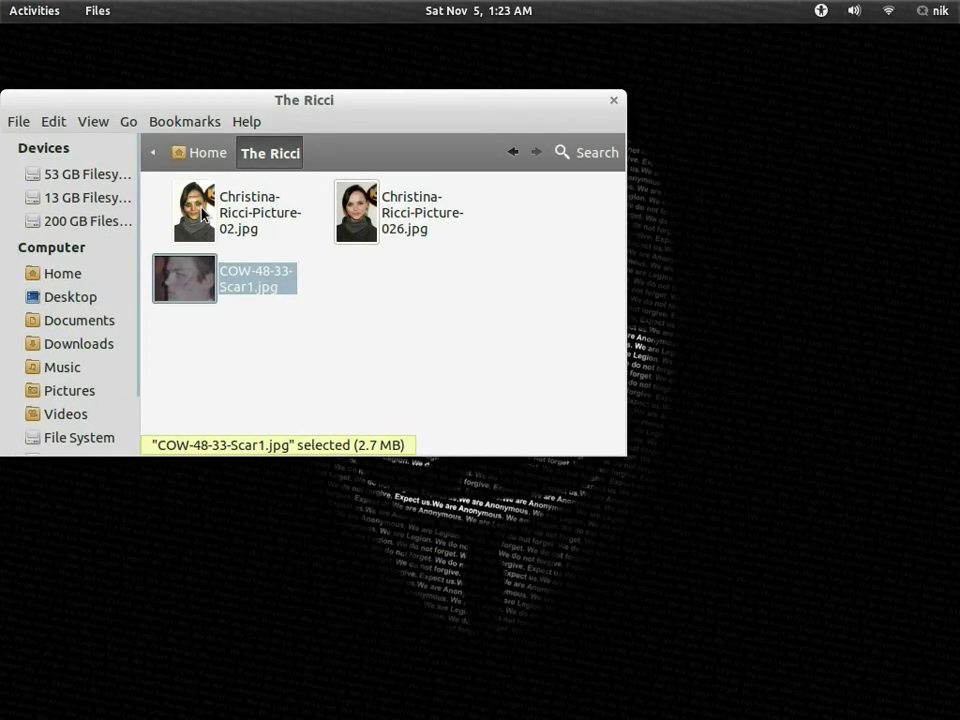
click(411, 311)
double_click(365, 216)
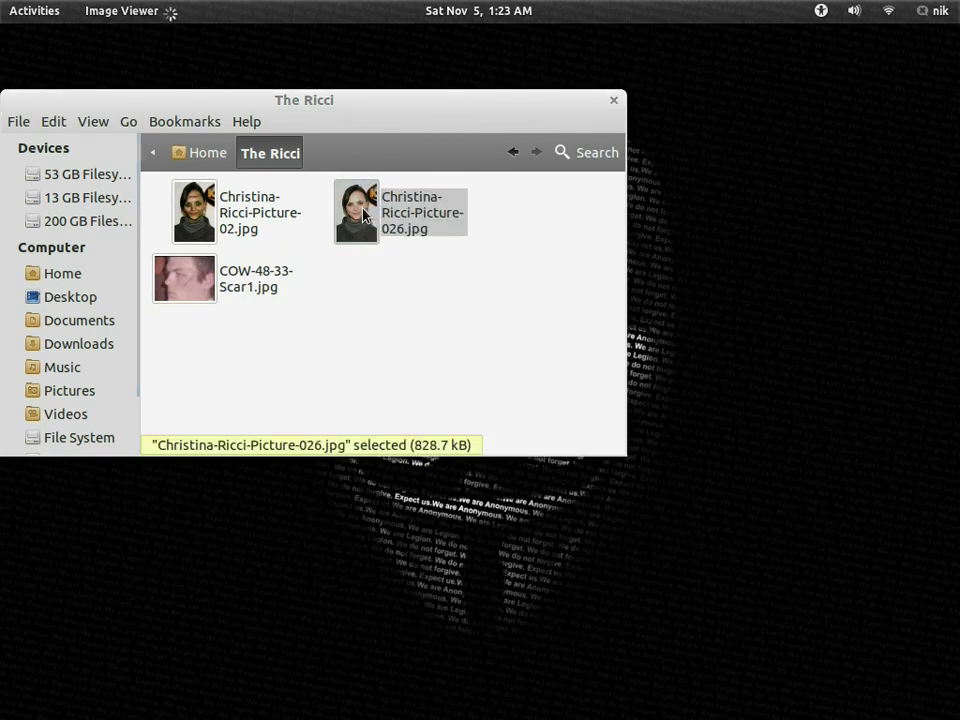
drag(439, 100, 467, 4)
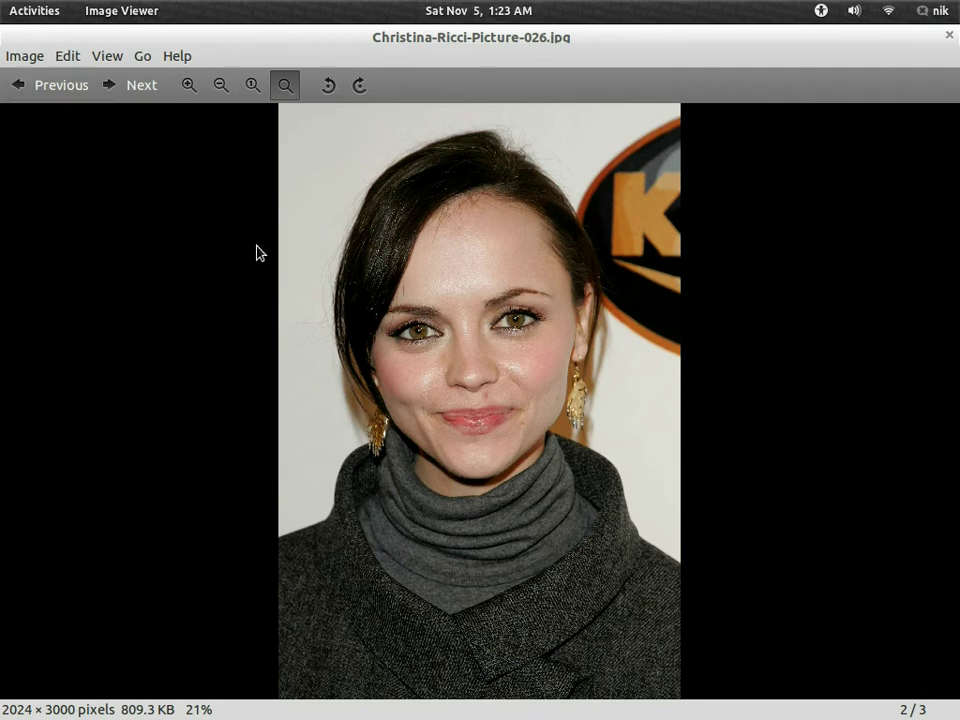
Compare the original portrait with the edited Christina-Ricci-Picture-02.jpg by switching back and forth, ending on the edited version
click(59, 93)
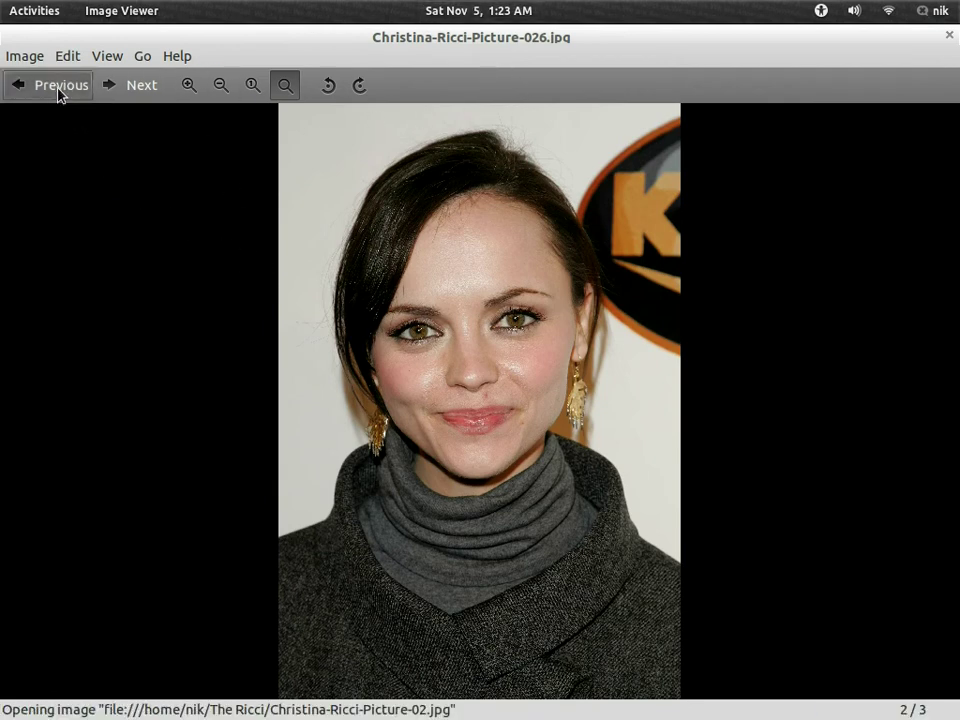
click(127, 88)
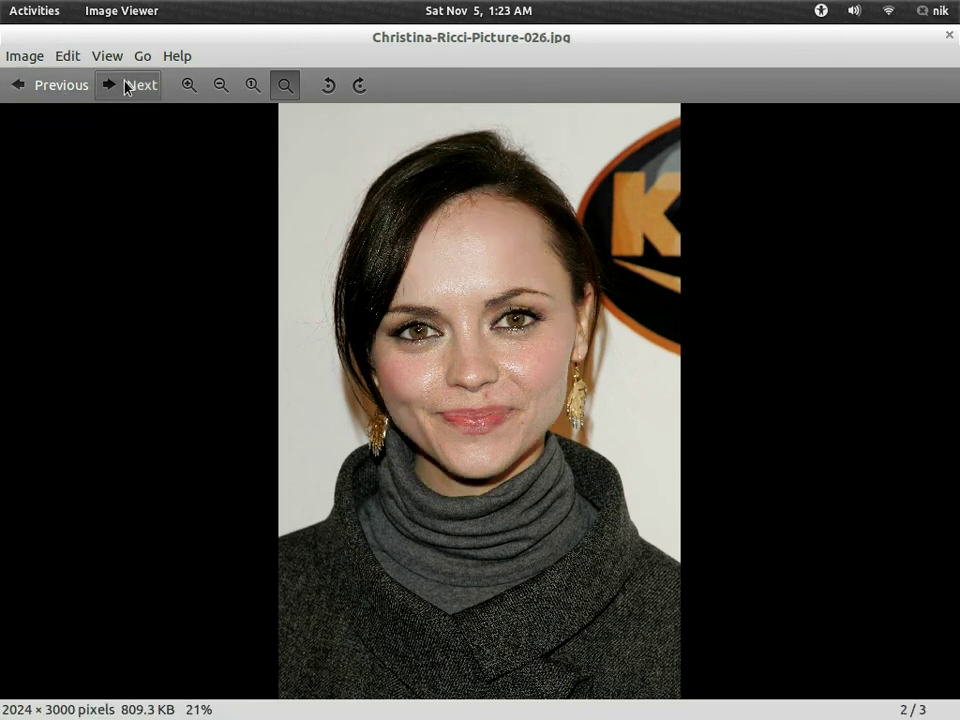
click(68, 88)
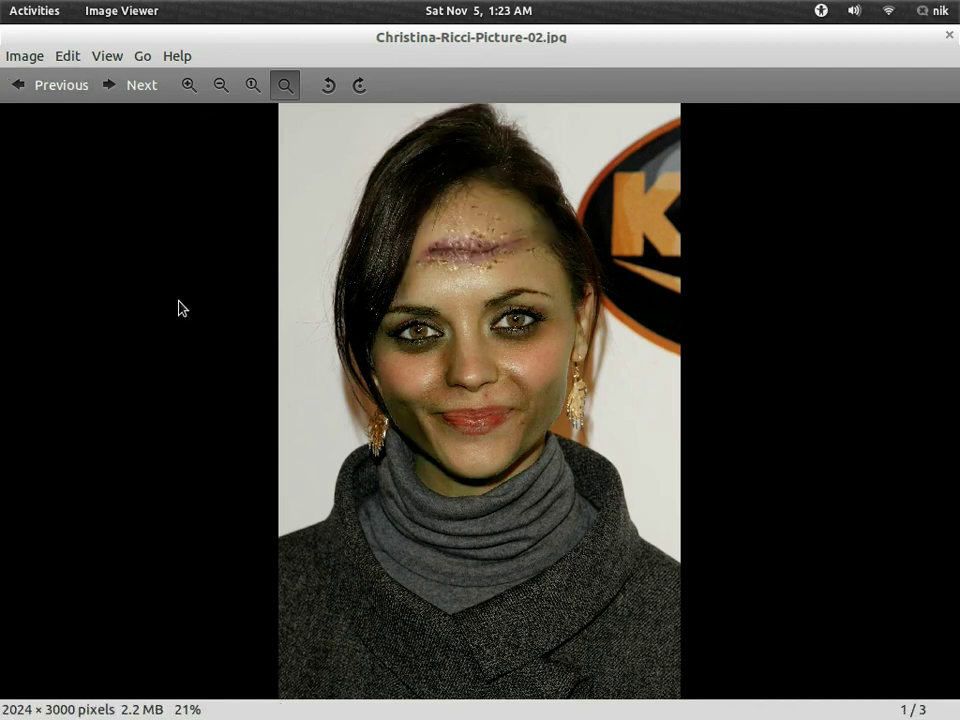
mouse_move(2, 2)
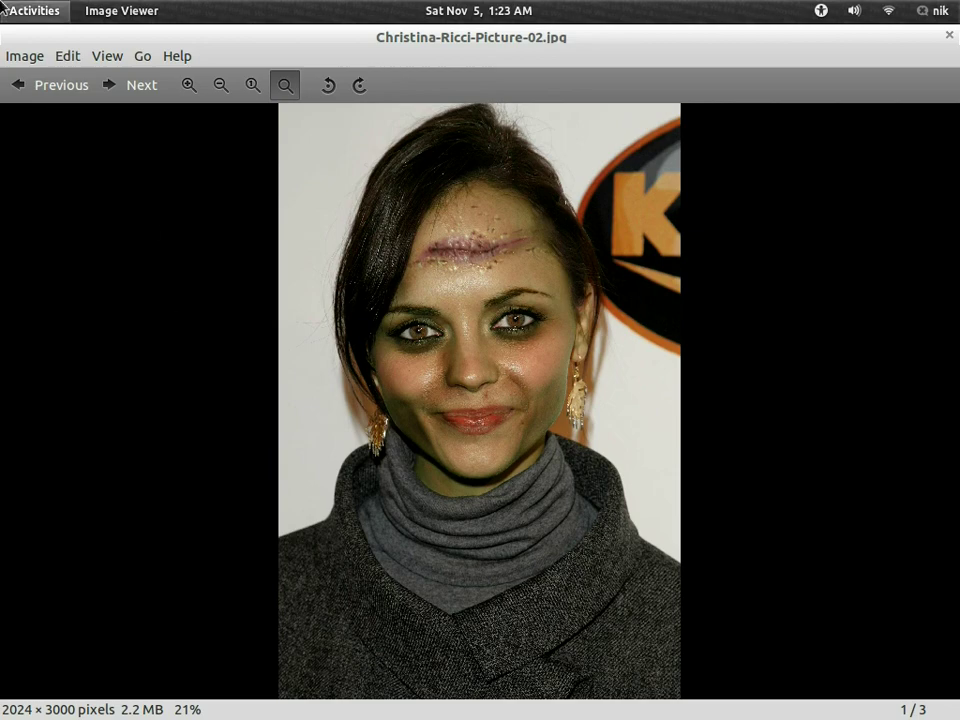
click(880, 154)
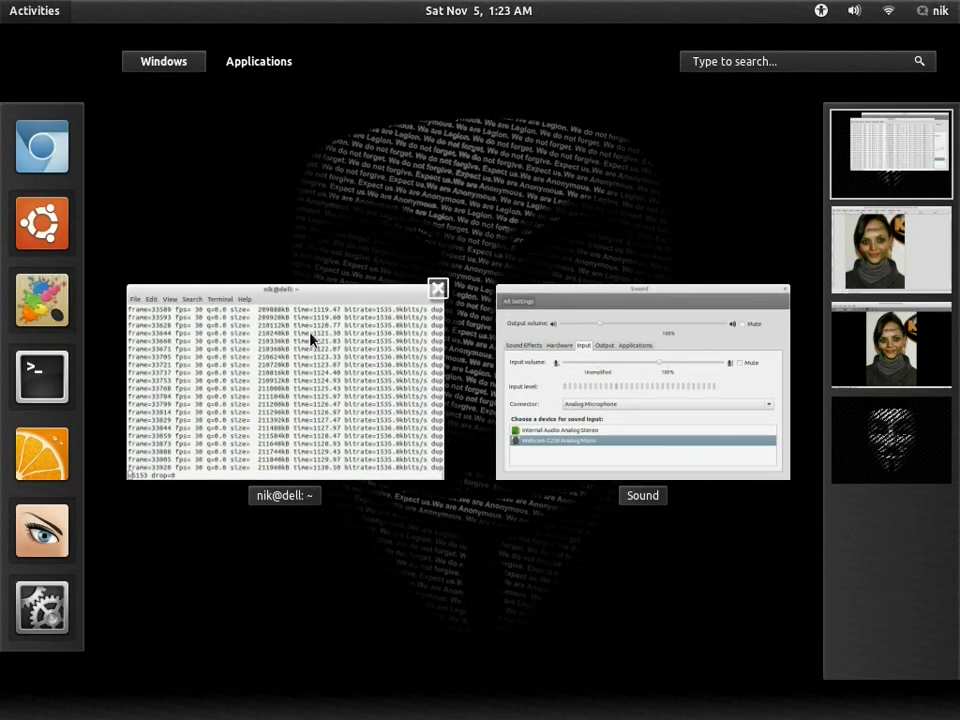